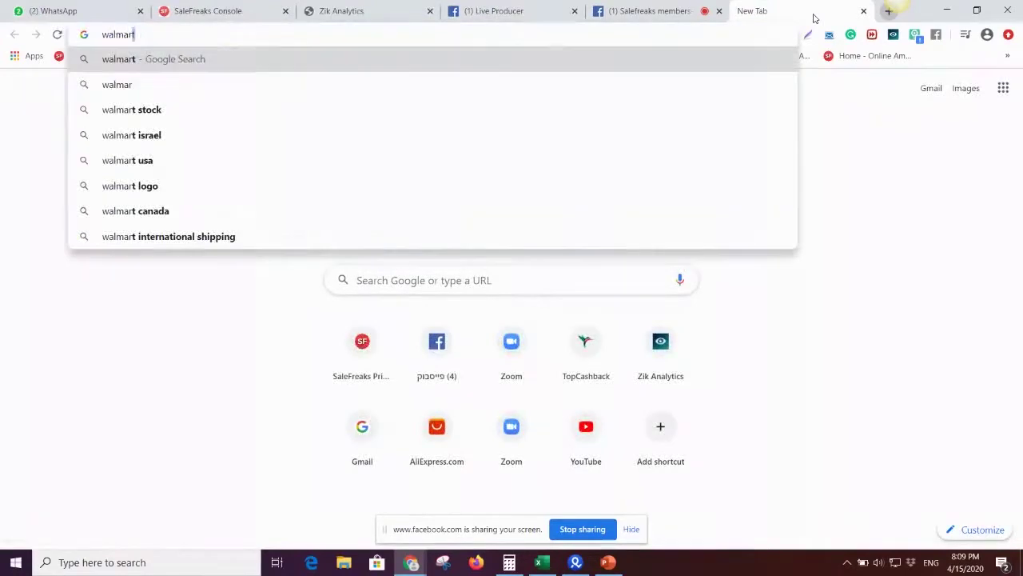
Open walmart.com in the new browser tab.
text(t)
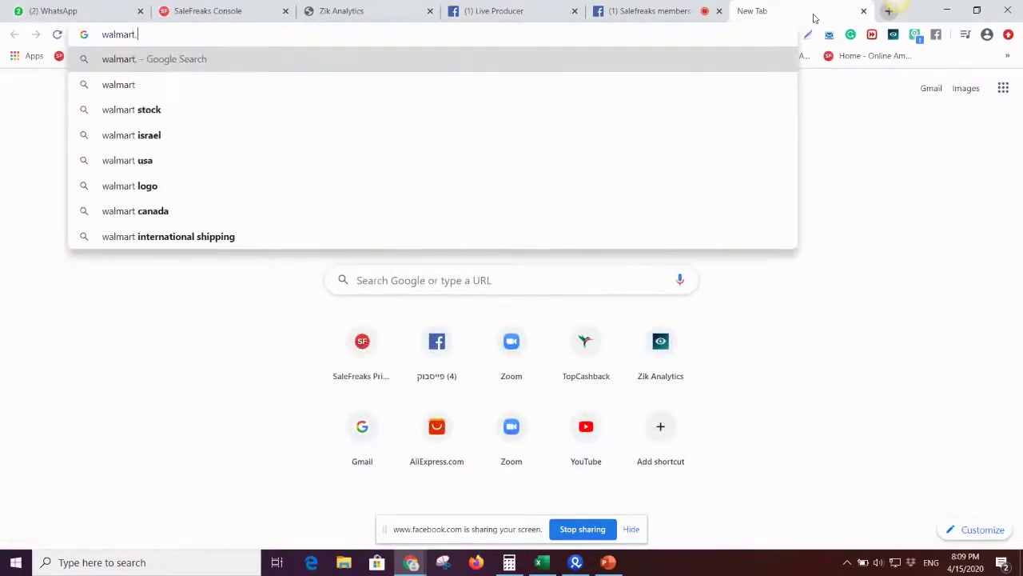
text(.com)
key(Return)
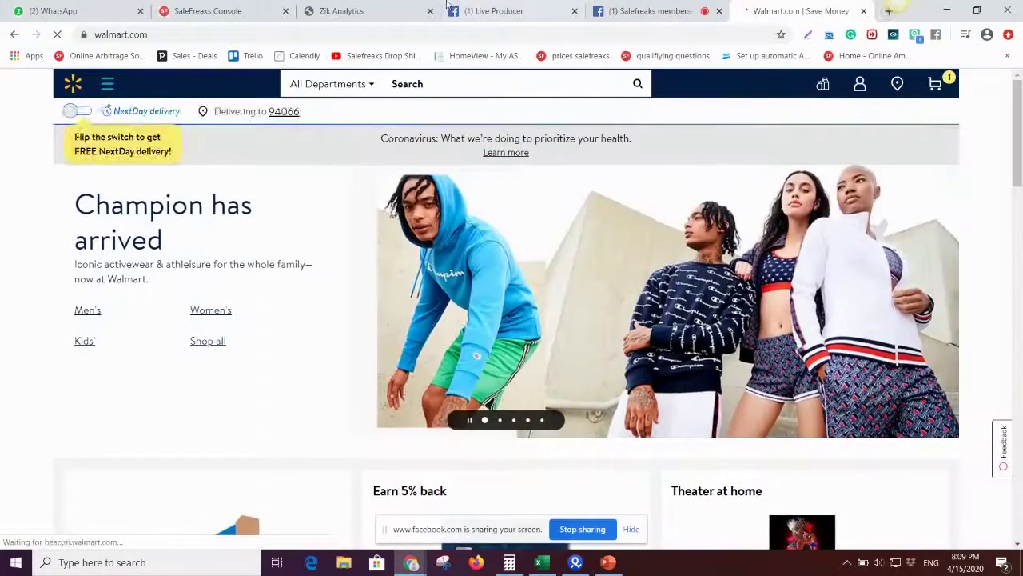
Search Walmart for "mainstays" and dismiss the home inspiration e-mail sign-up pop-up.
click(426, 80)
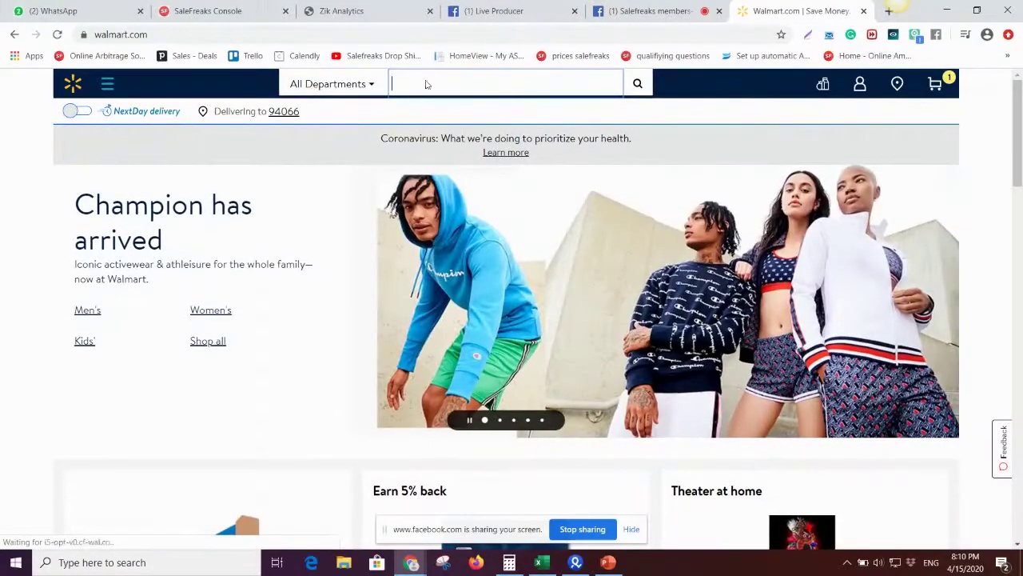
text(mains)
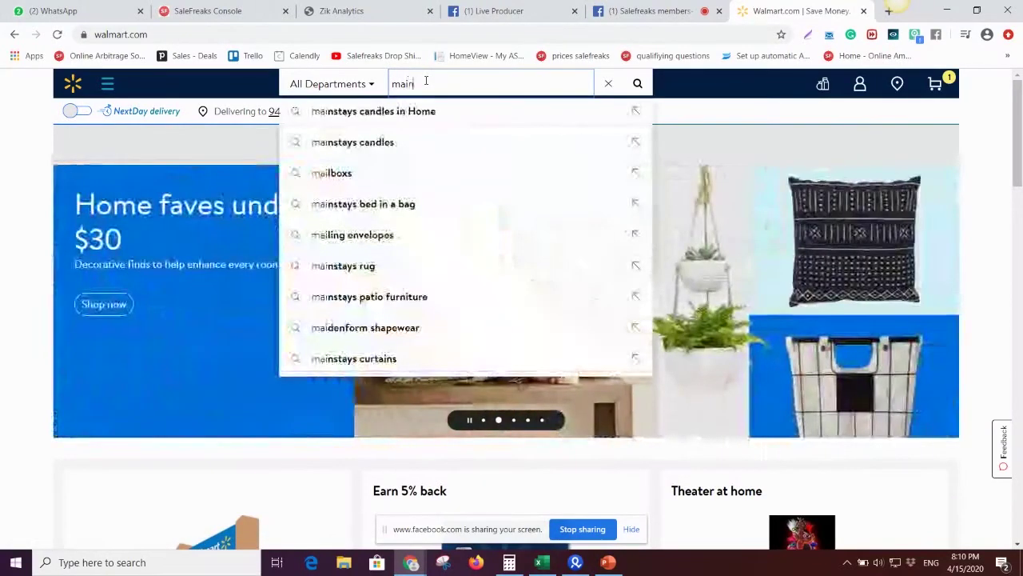
text(tays)
key(Return)
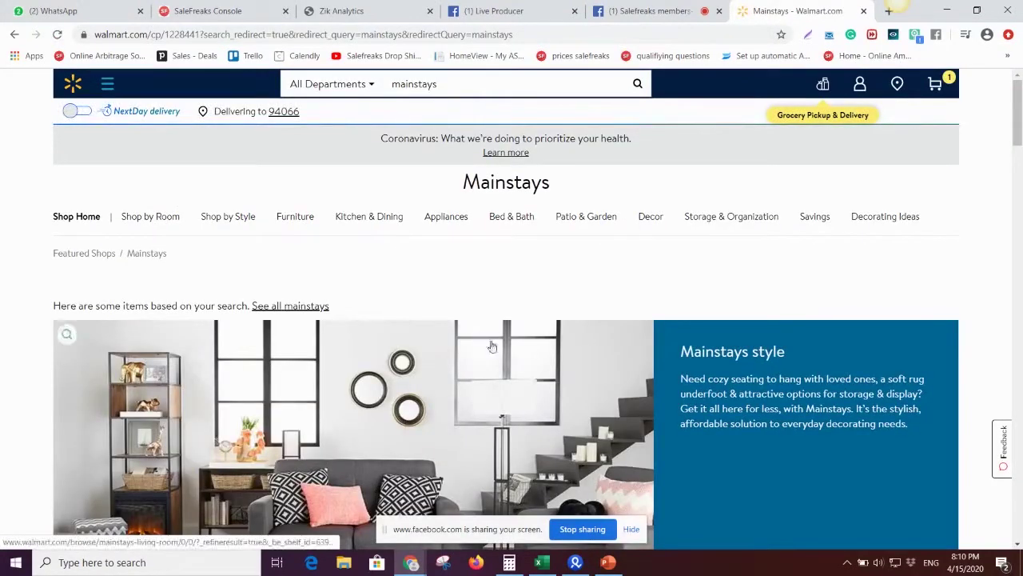
mouse_move(152, 219)
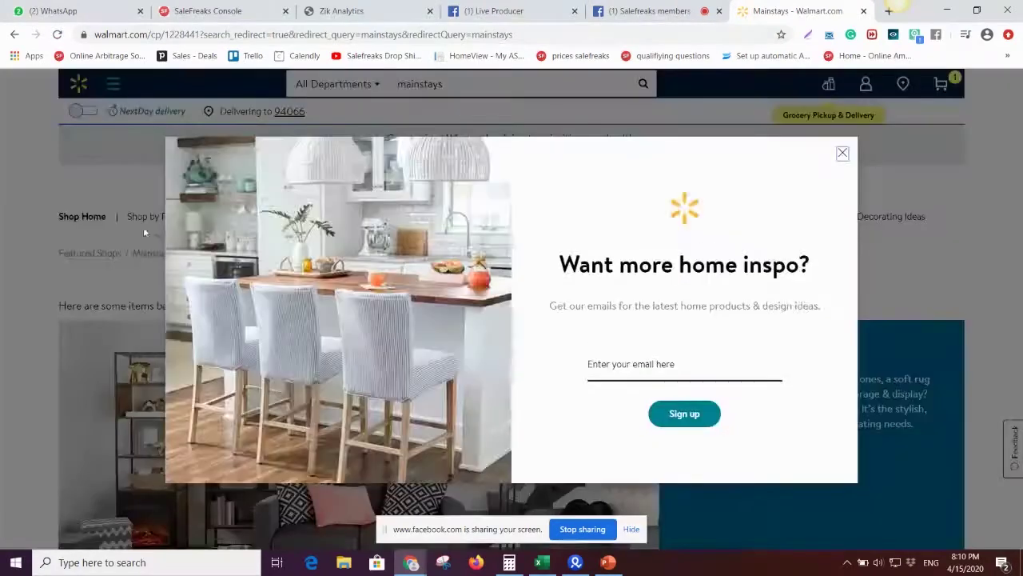
click(843, 153)
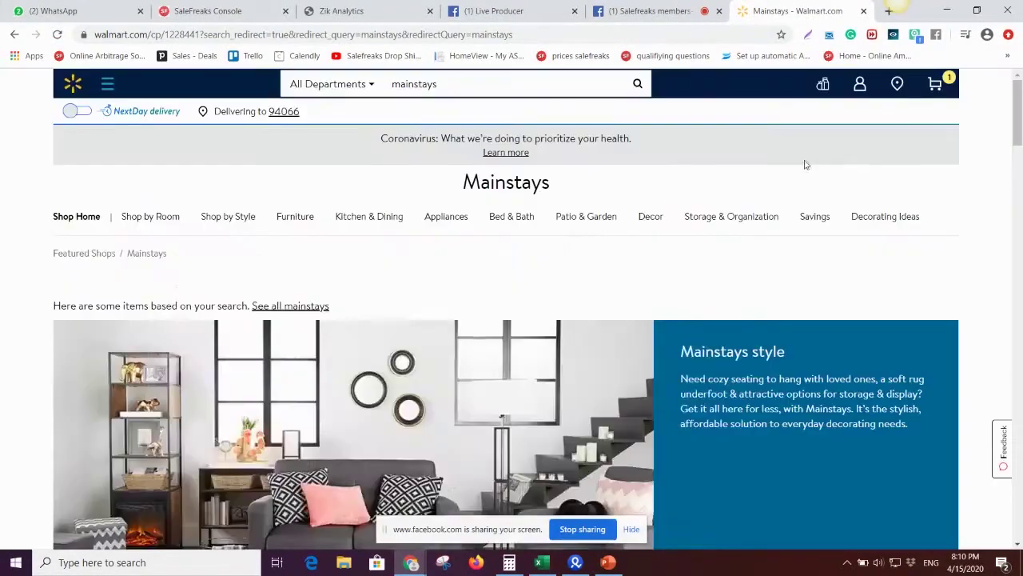
Examine the Mainstays shop's departments and subcategories, such as Furniture, Kitchen & Dining, Appliances and Patio & Garden.
mouse_move(297, 228)
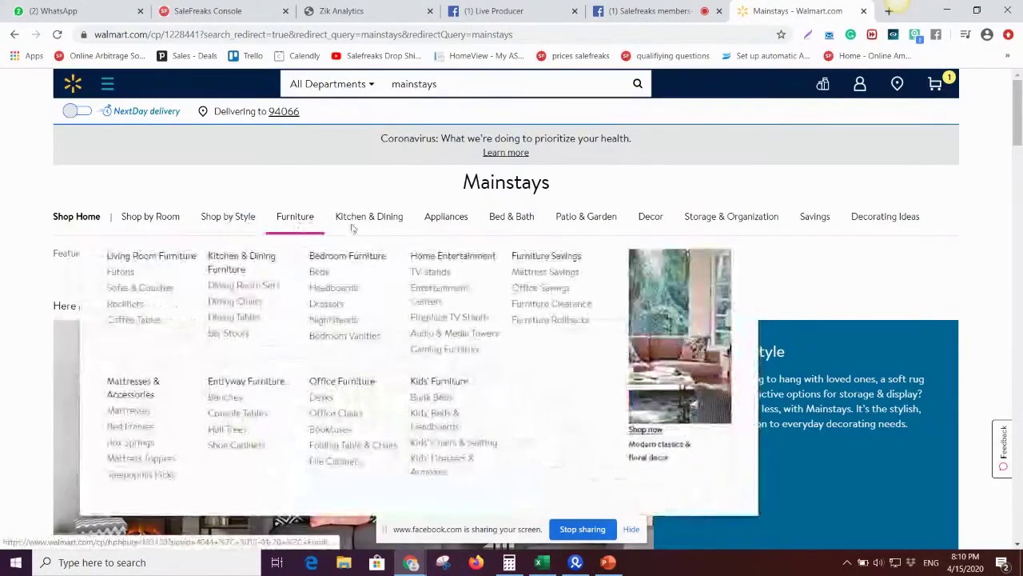
mouse_move(444, 229)
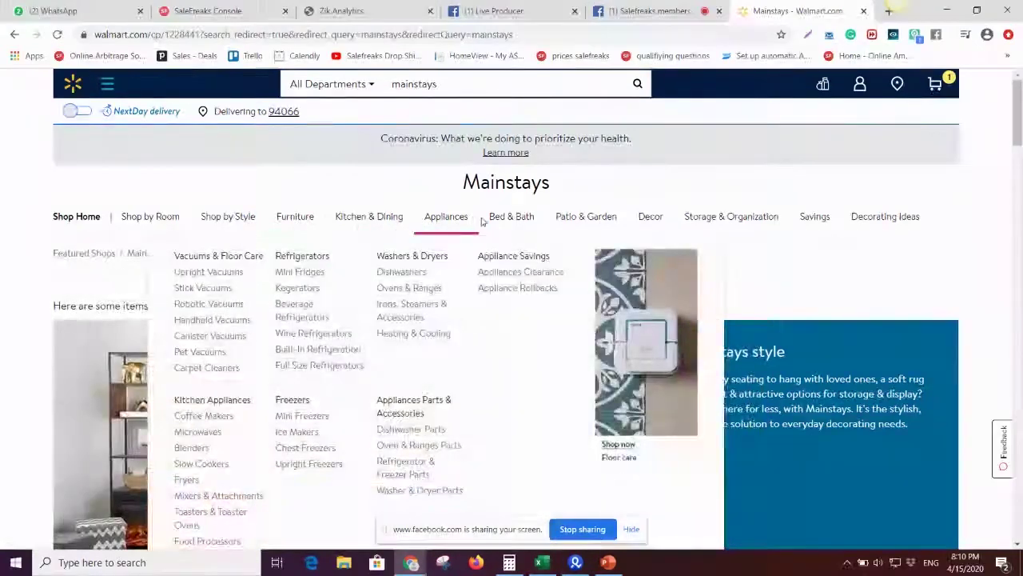
mouse_move(573, 225)
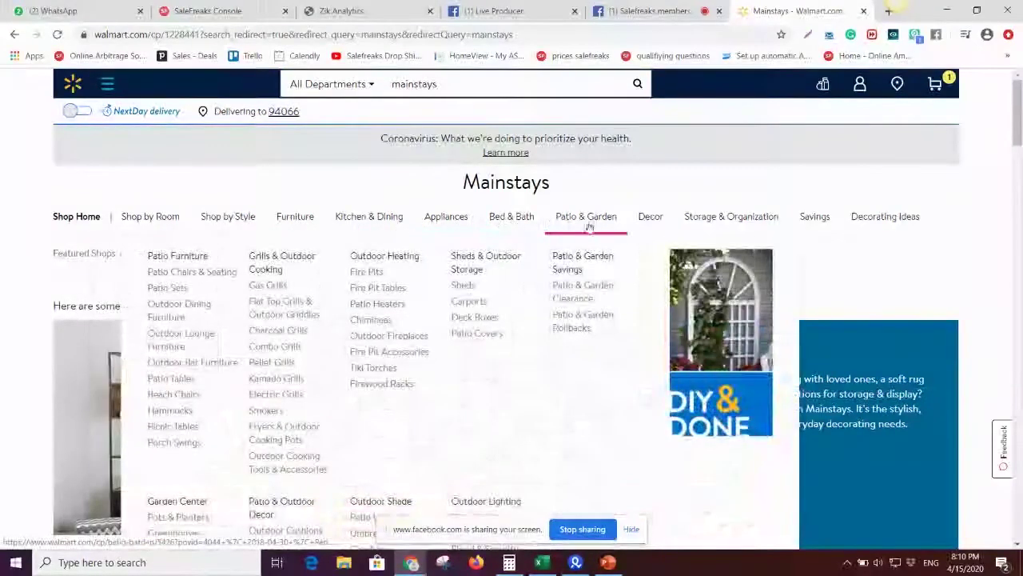
mouse_move(660, 224)
mouse_move(715, 219)
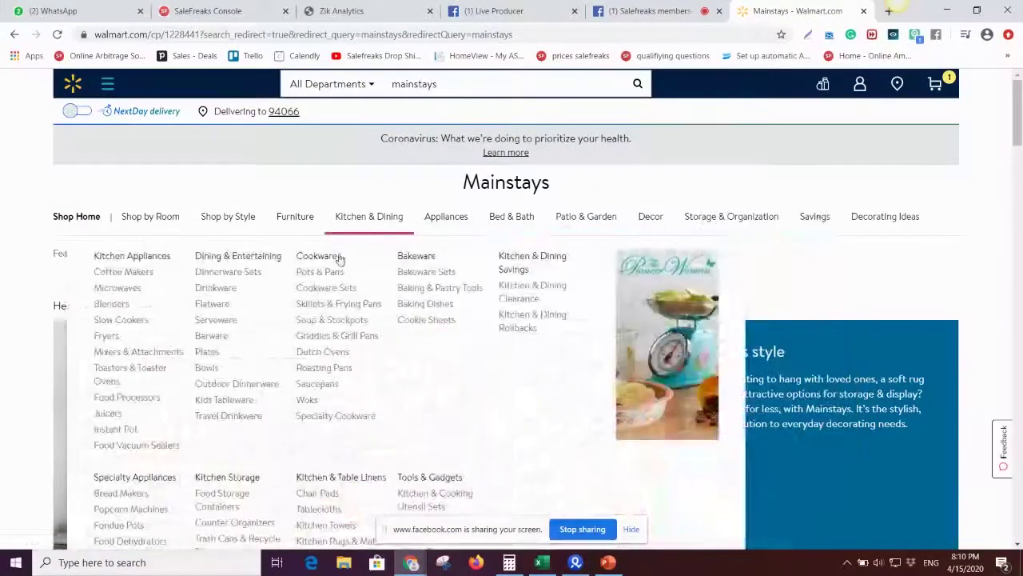
scroll(246, 328, down, 5)
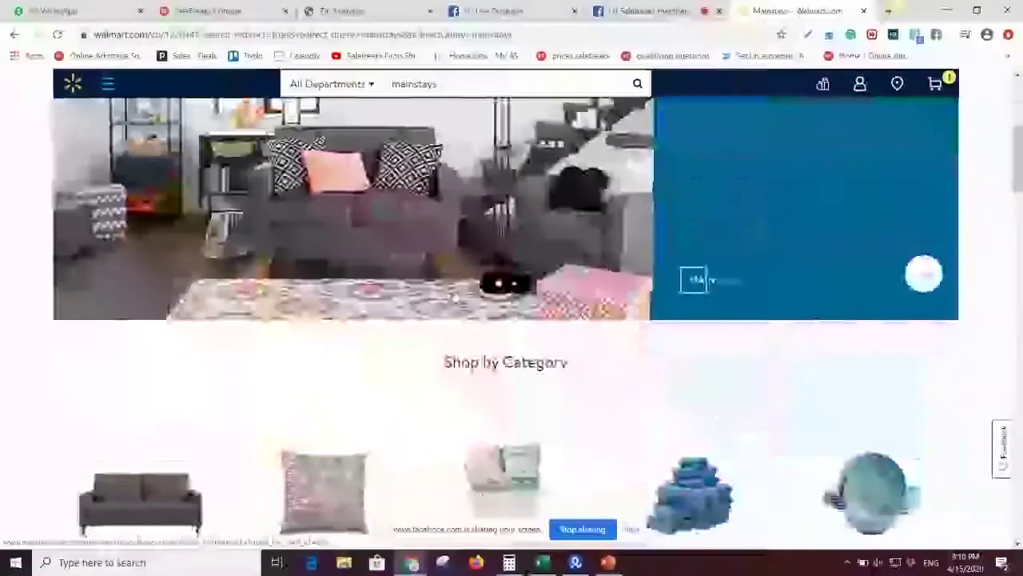
scroll(240, 304, up, 5)
mouse_move(229, 262)
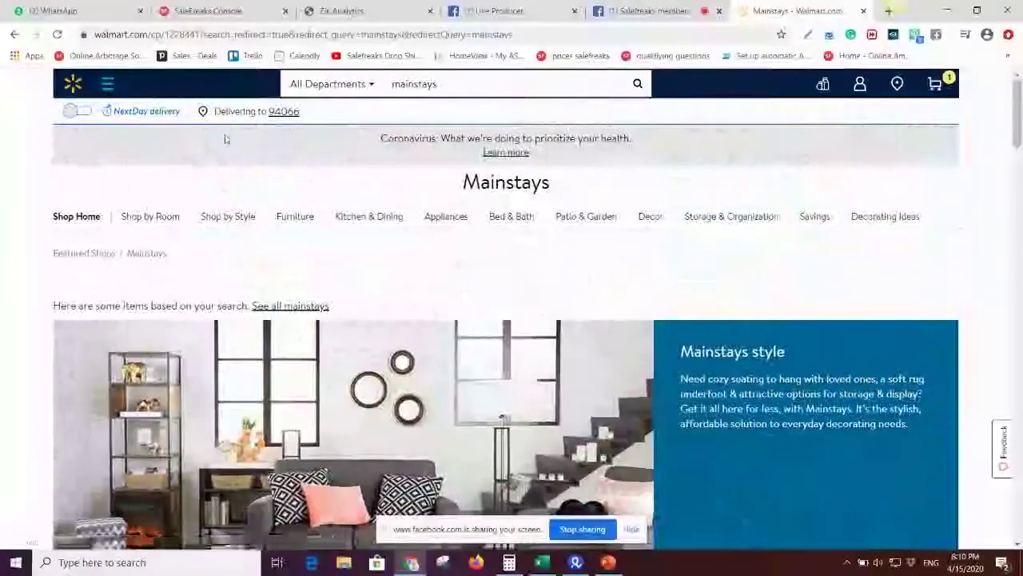
click(375, 4)
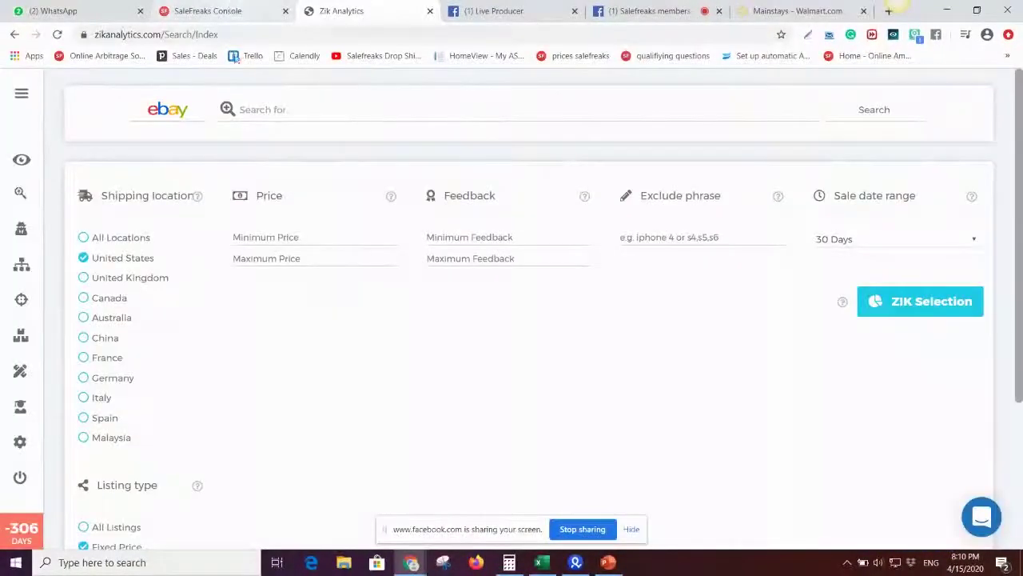
click(231, 10)
click(356, 8)
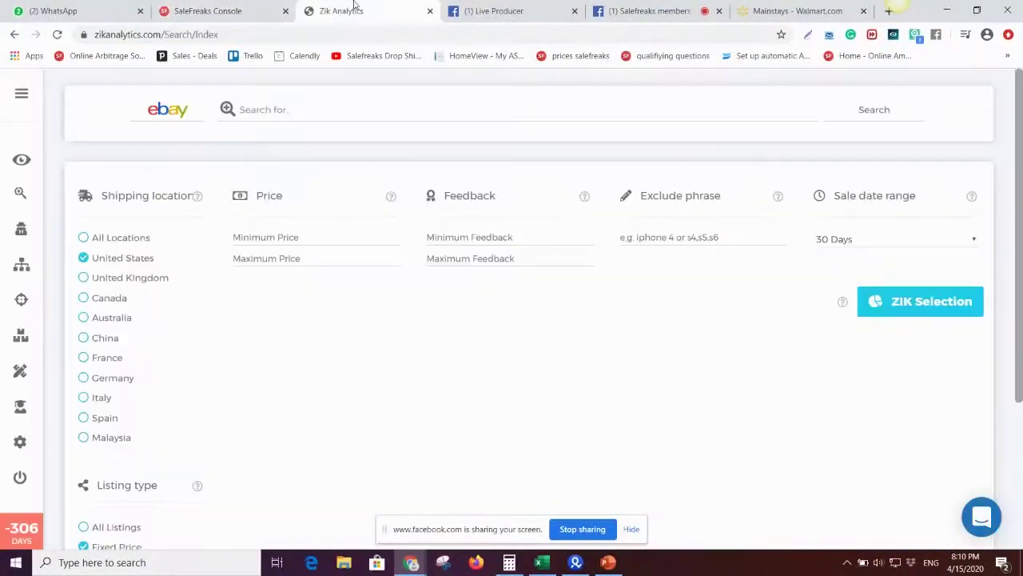
click(780, 12)
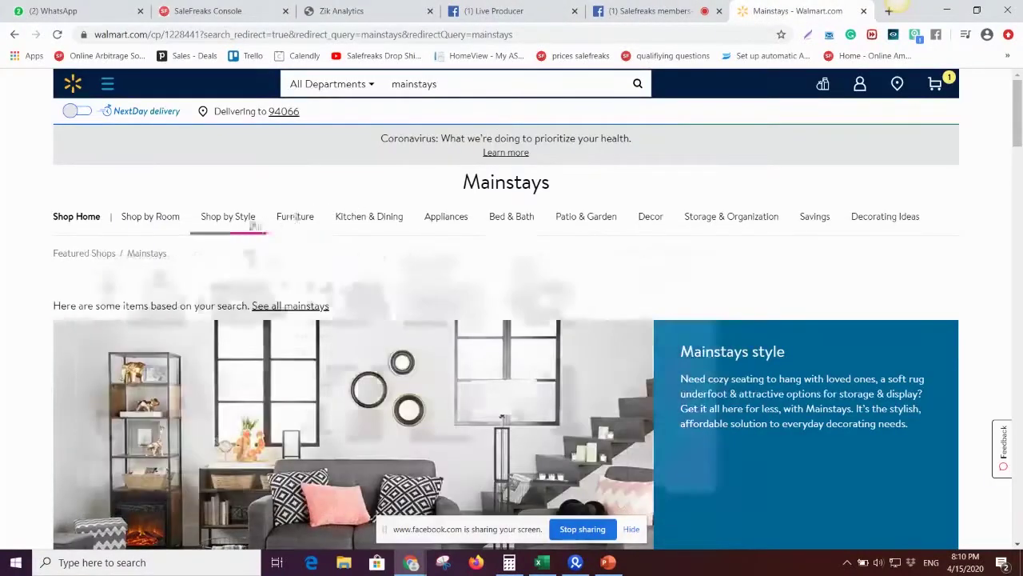
Open Walmart's Furniture department and look over its product categories.
click(284, 221)
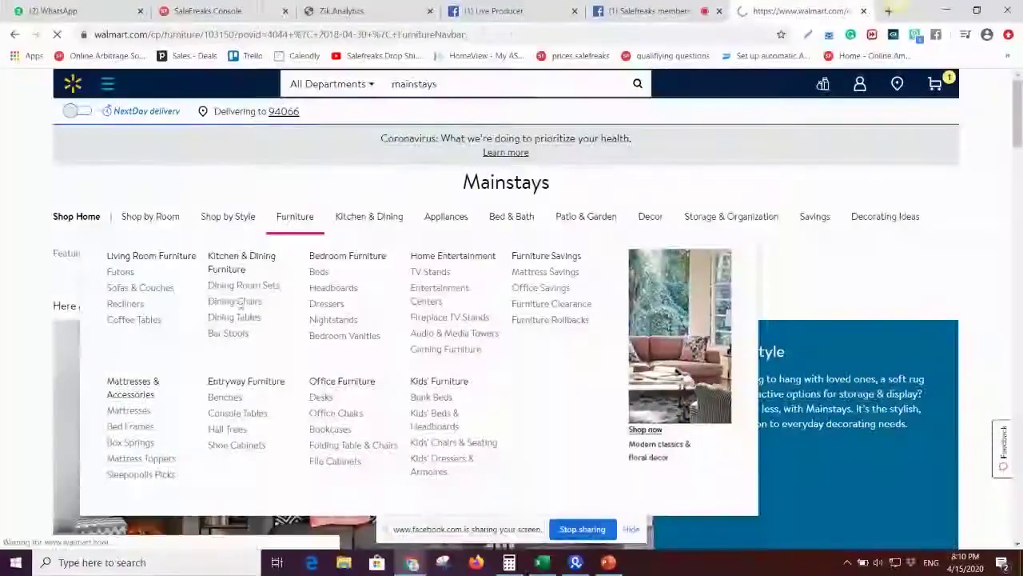
scroll(236, 302, down, 5)
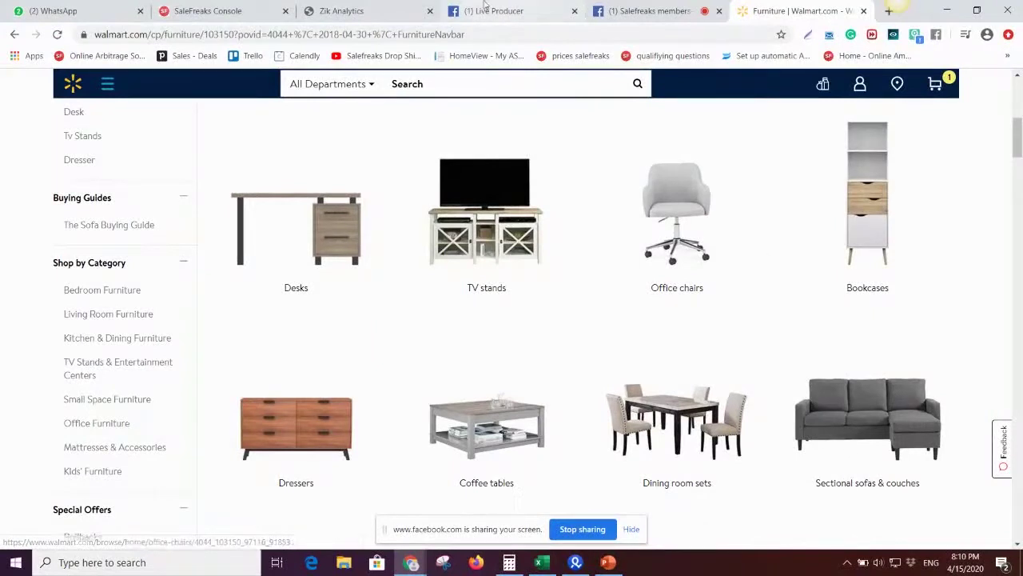
Switch to Zik Analytics and run an eBay product search for "mainstays sofa".
click(372, 7)
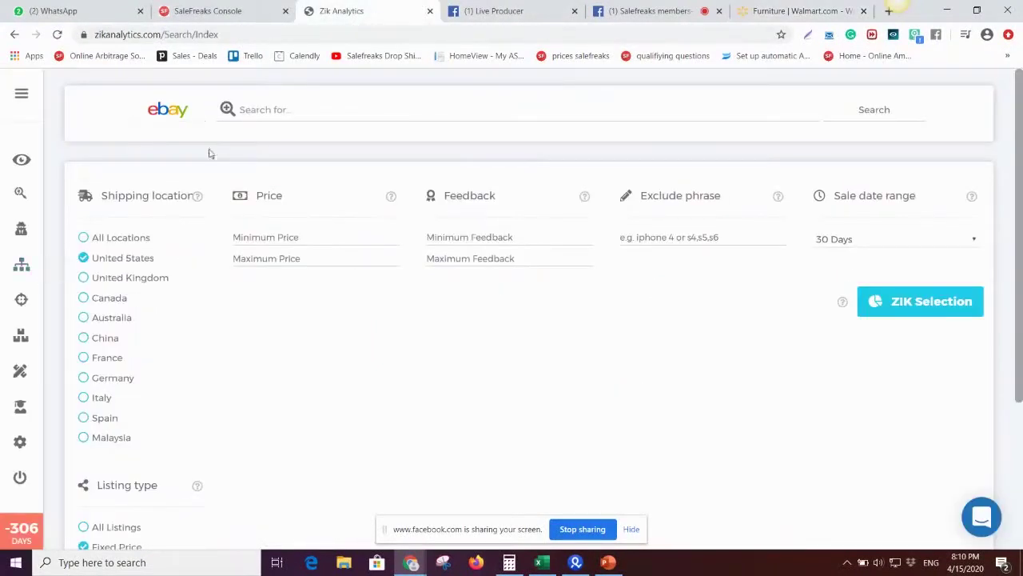
click(21, 192)
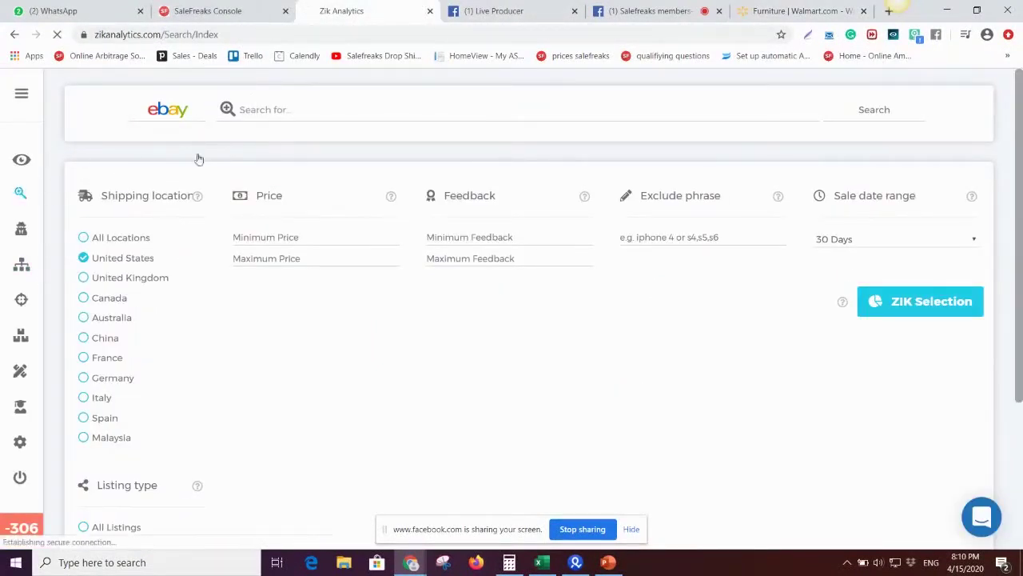
click(285, 112)
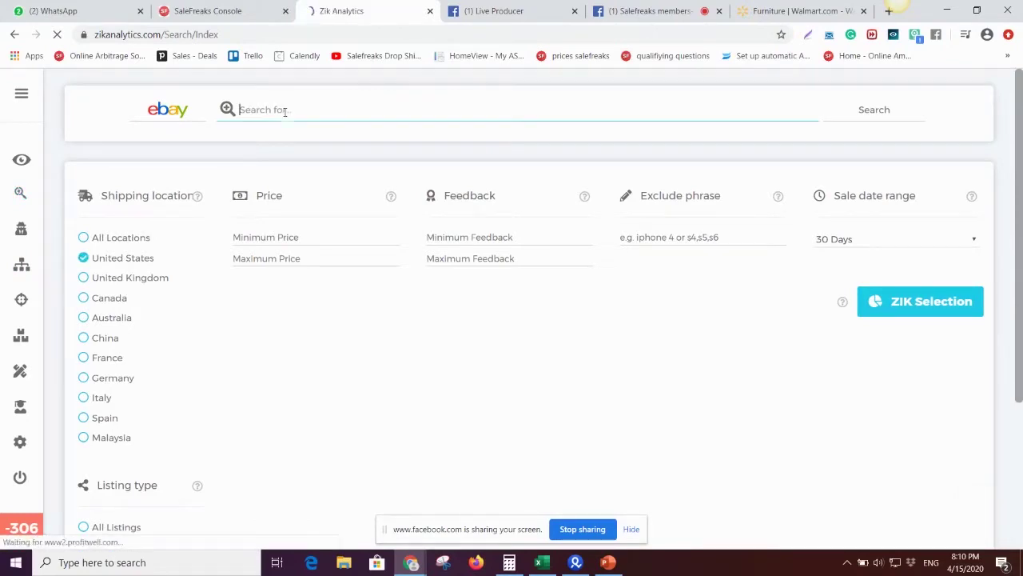
text(malinstays sofa)
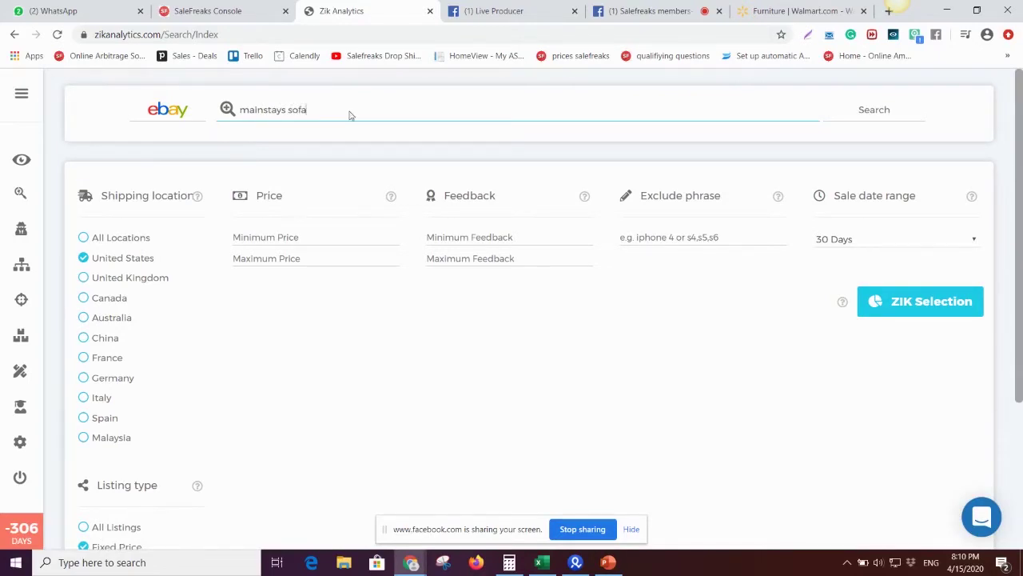
key(Return)
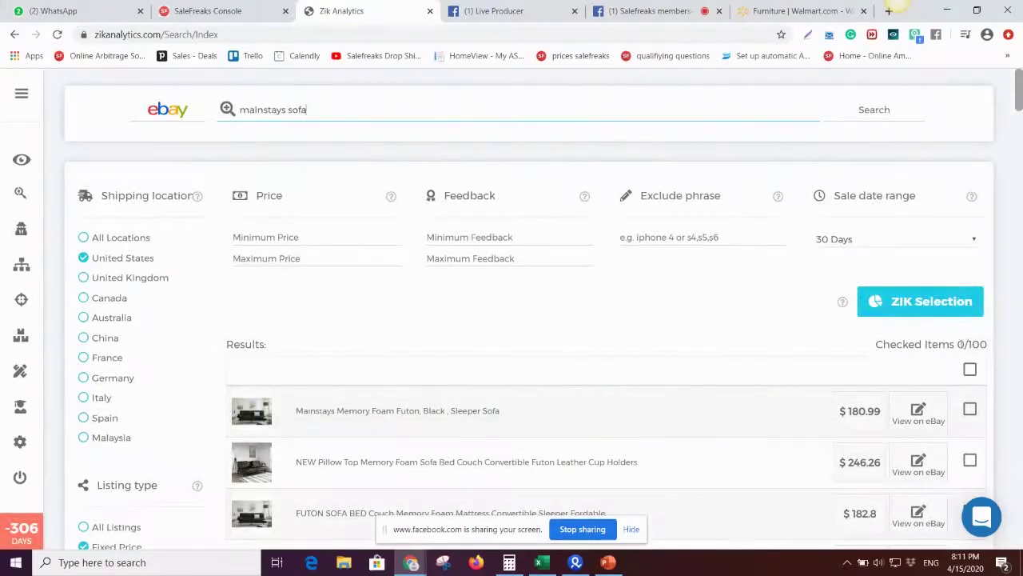
Select all the "mainstays sofa" results and analyze them with ZIK Selection.
drag(963, 345, 993, 350)
click(971, 369)
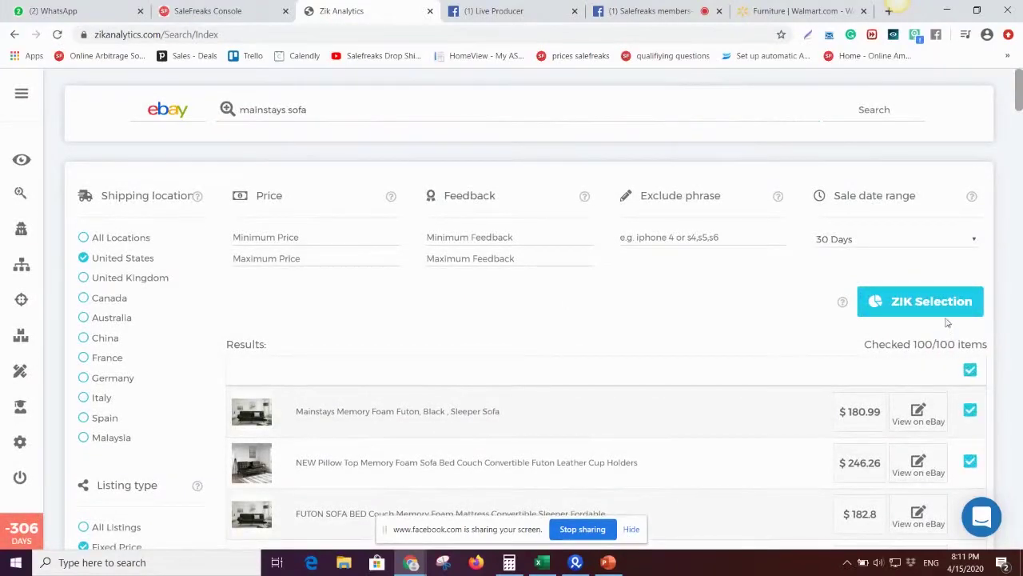
click(931, 304)
click(929, 303)
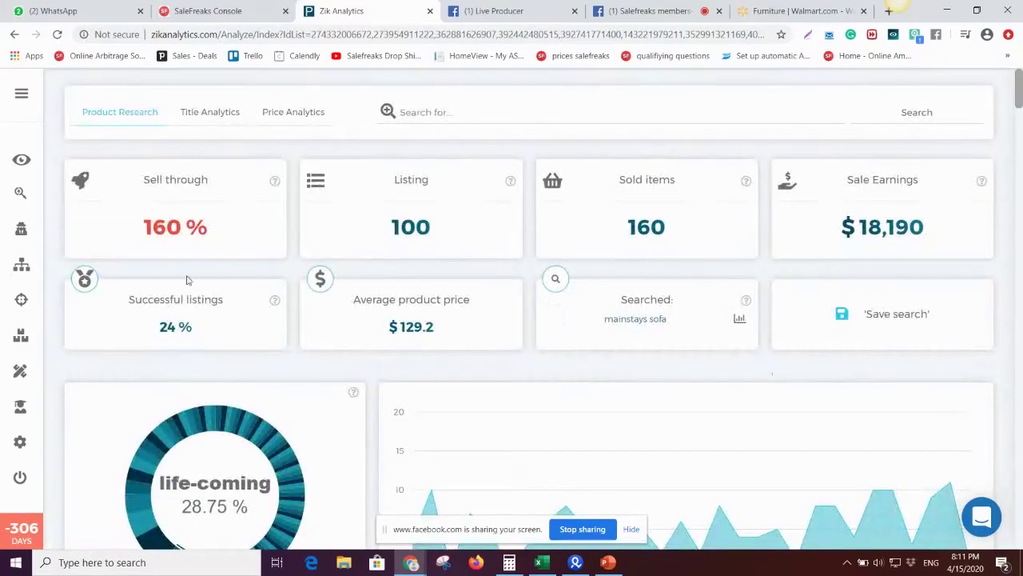
Examine the product research report's sell-through, sold items, sale earnings, successful listings, sales chart and seller table.
scroll(187, 279, down, 4)
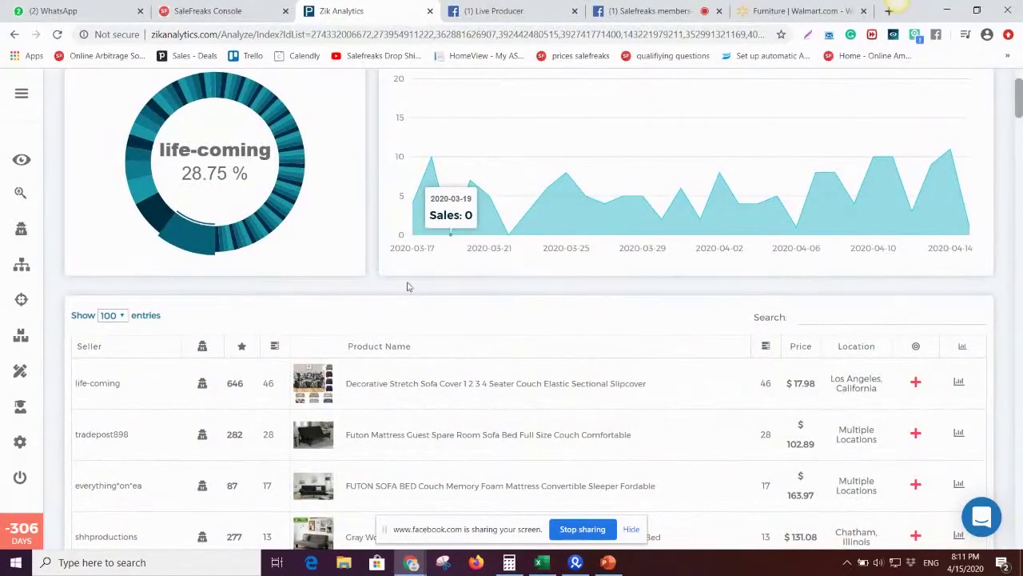
scroll(405, 300, up, 3)
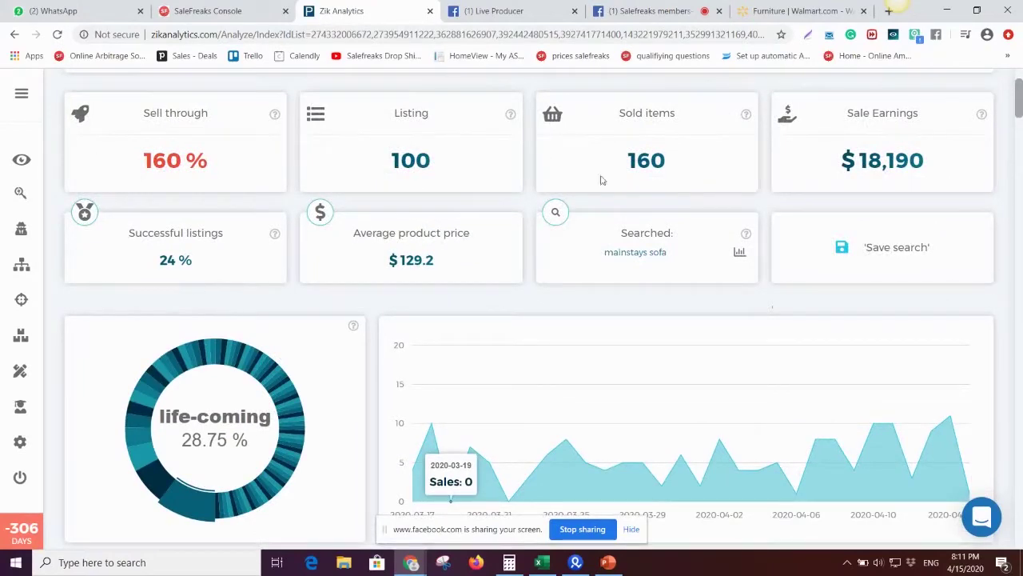
scroll(516, 235, down, 3)
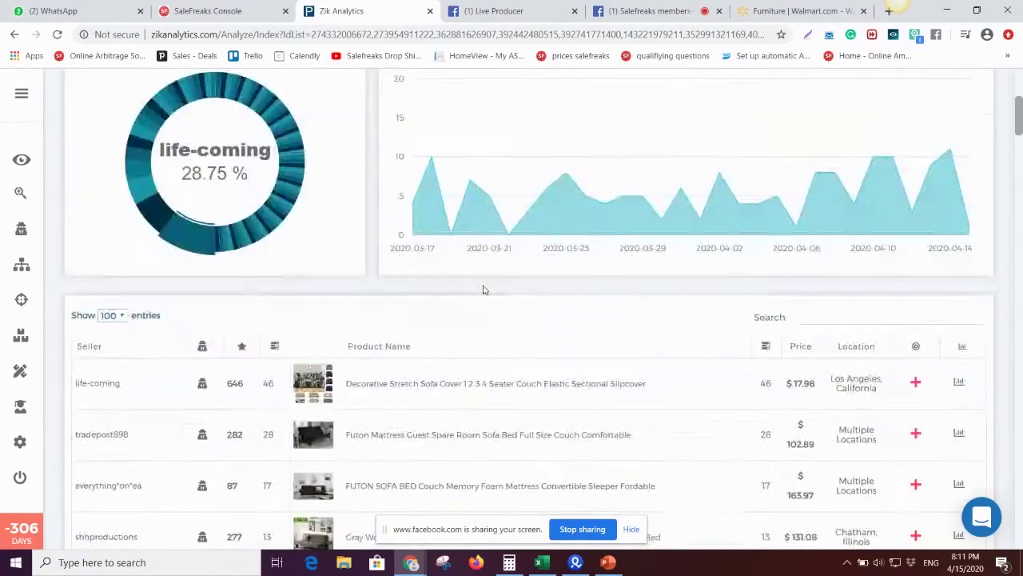
scroll(482, 288, up, 4)
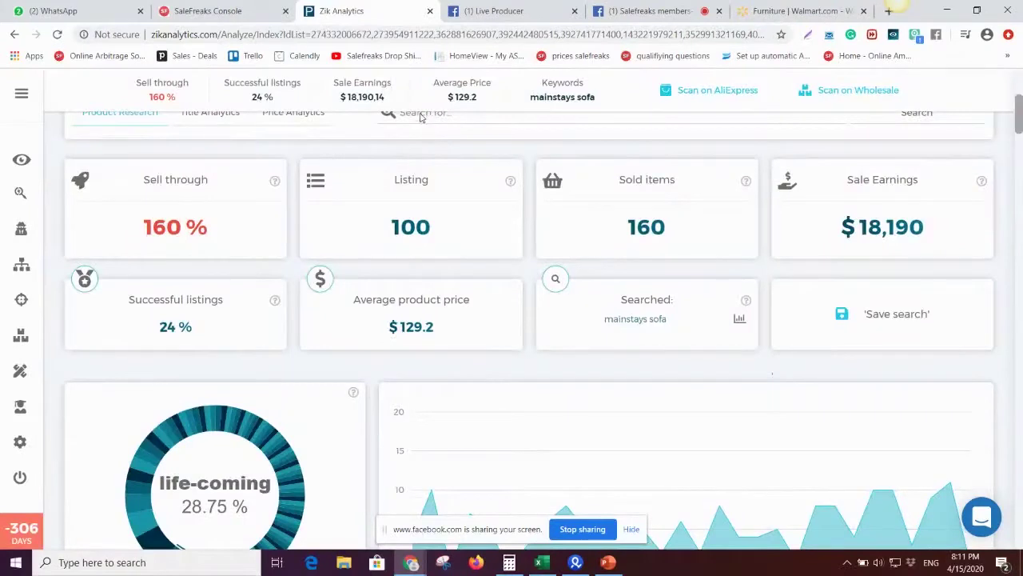
scroll(454, 124, up, 1)
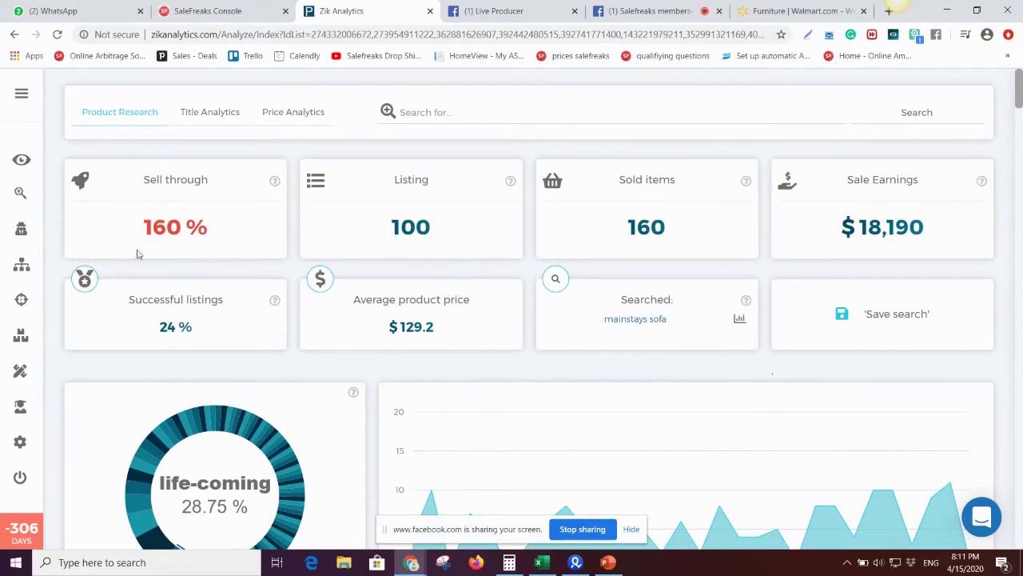
scroll(137, 254, down, 5)
scroll(714, 254, up, 6)
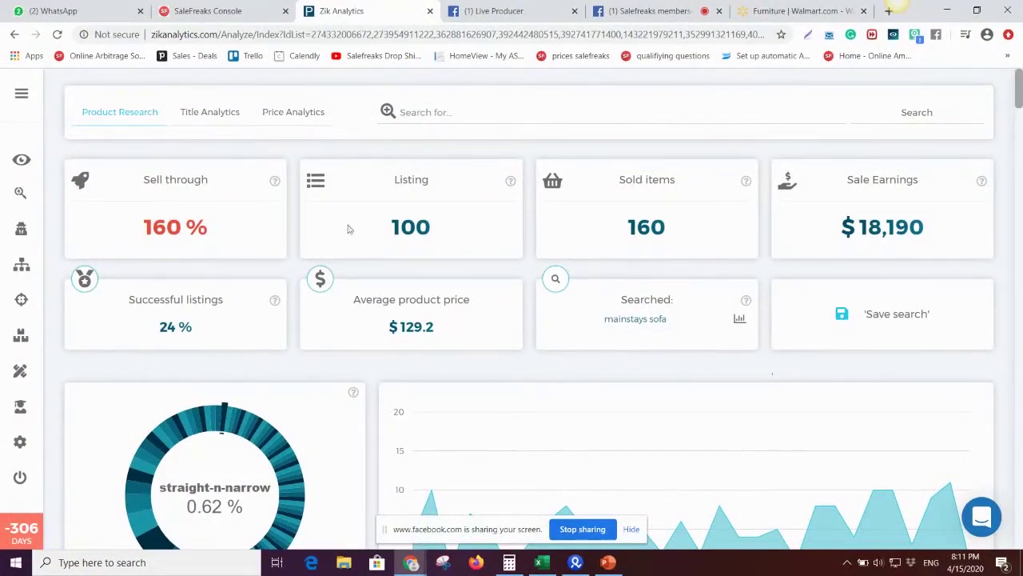
scroll(404, 168, down, 4)
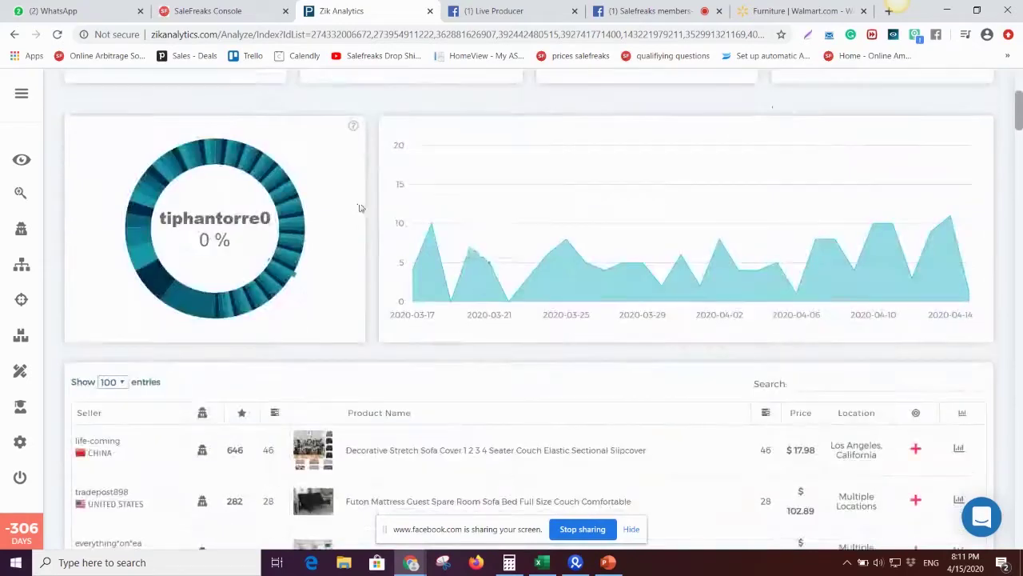
scroll(359, 205, up, 4)
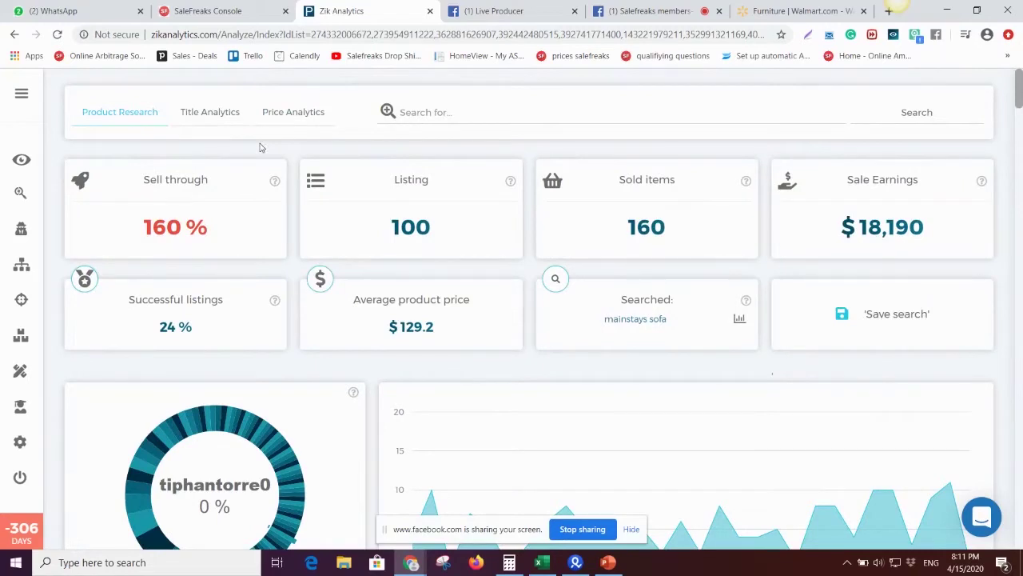
drag(836, 230, 921, 234)
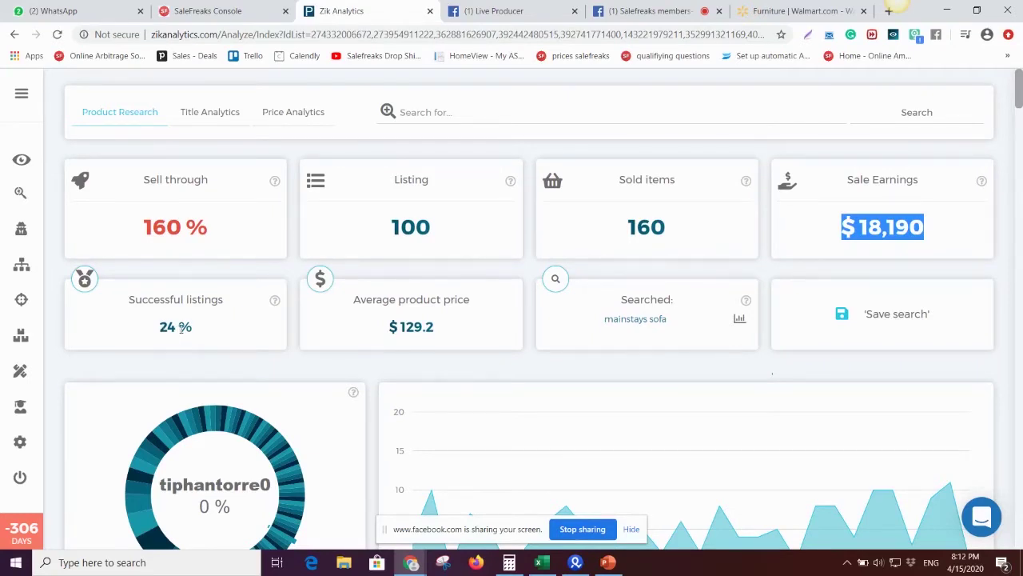
drag(185, 328, 163, 328)
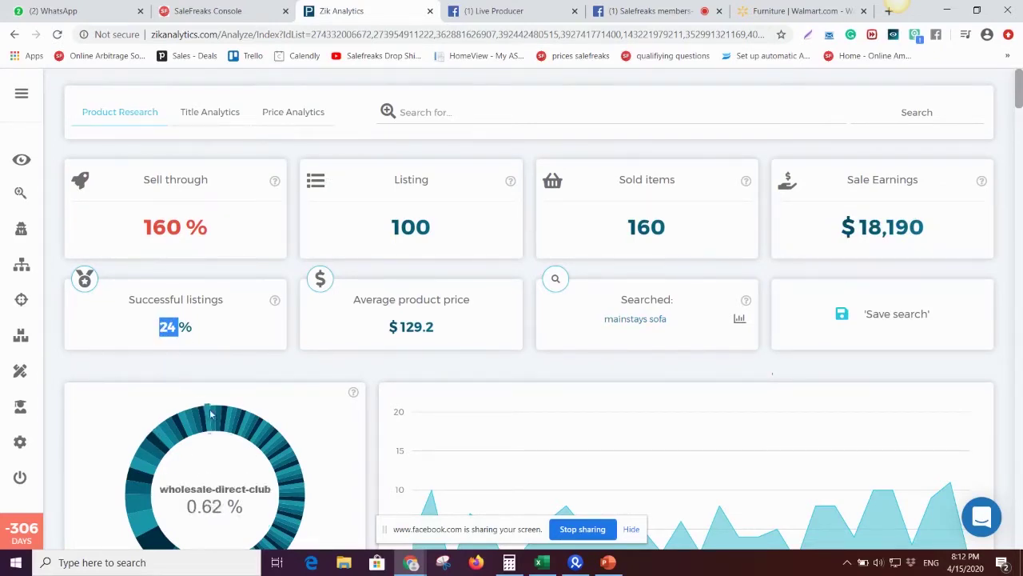
Examine the seller share chart and seller table of the "mainstays sofa" report, checking the sellers' countries and product photos.
scroll(158, 425, down, 2)
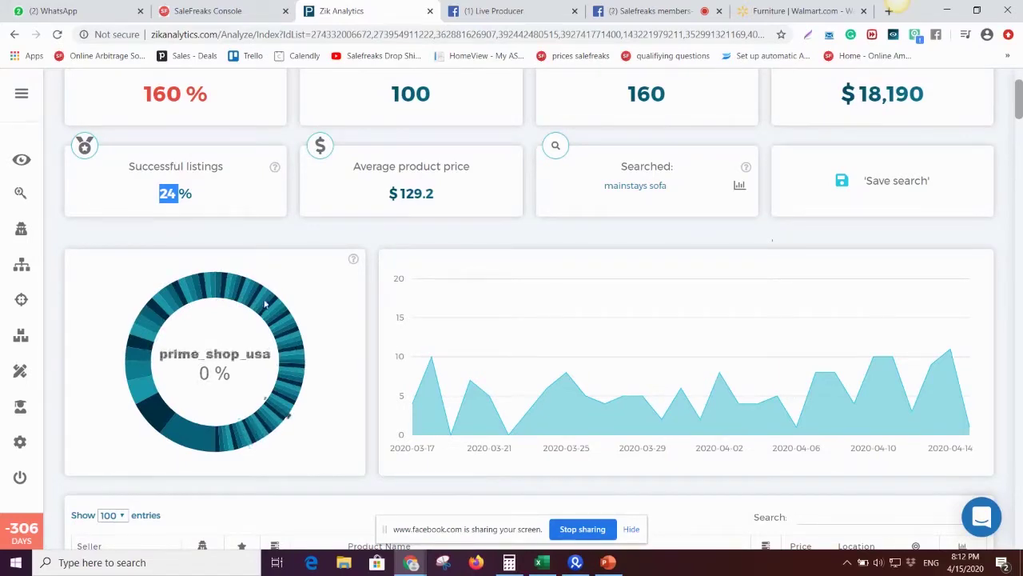
scroll(275, 336, down, 2)
scroll(172, 391, down, 1)
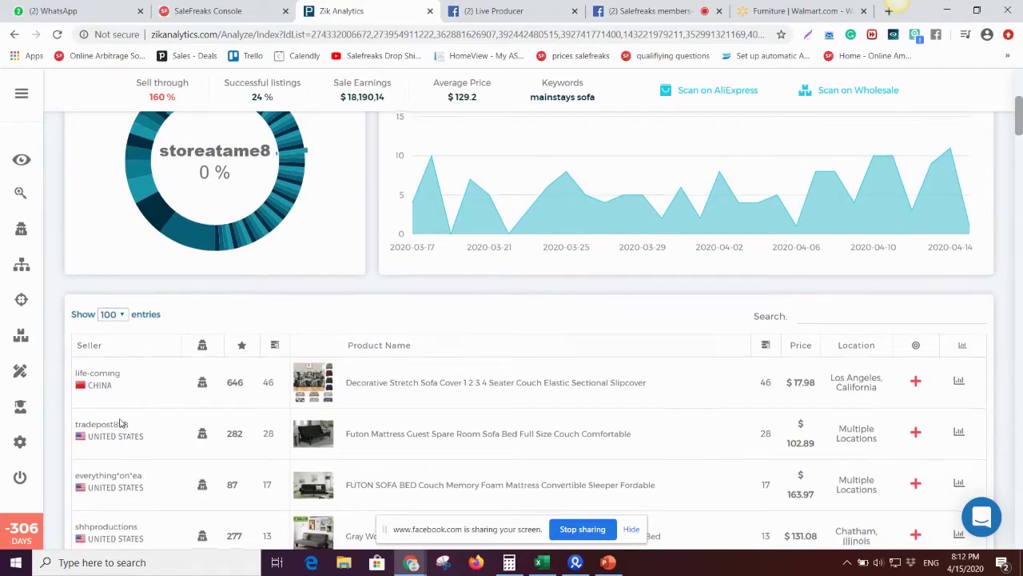
scroll(125, 414, down, 2)
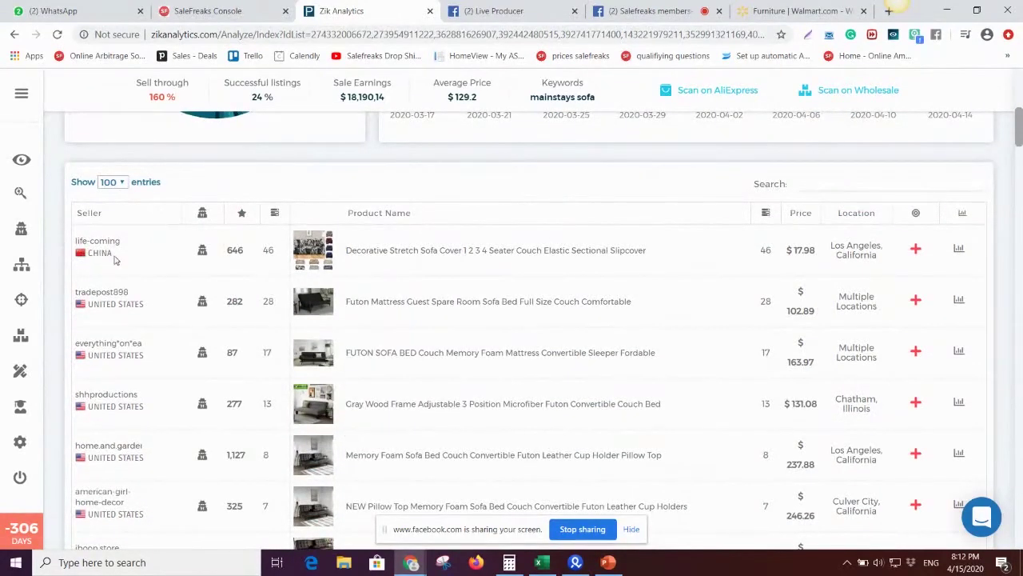
drag(76, 240, 88, 256)
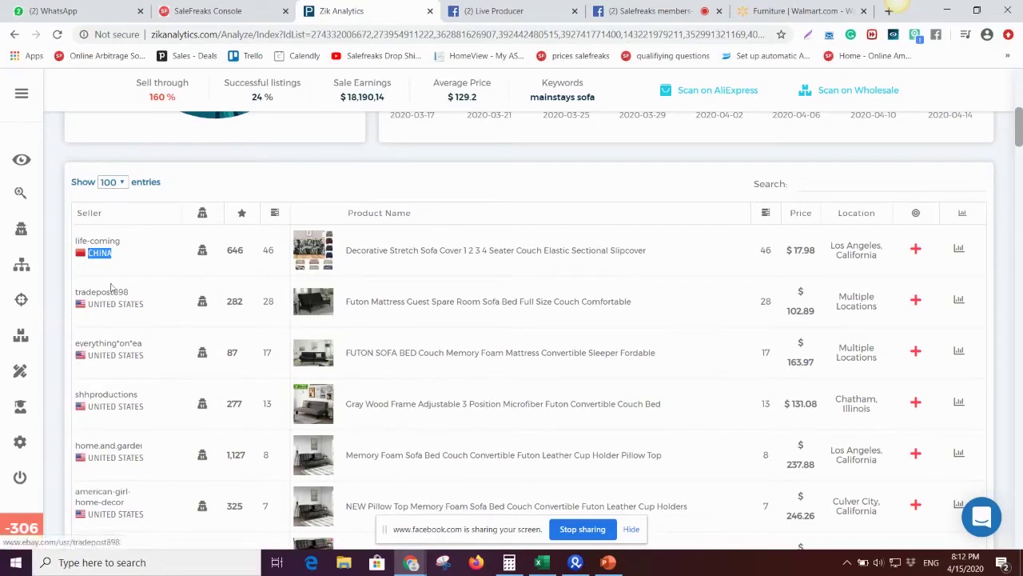
scroll(102, 284, down, 1)
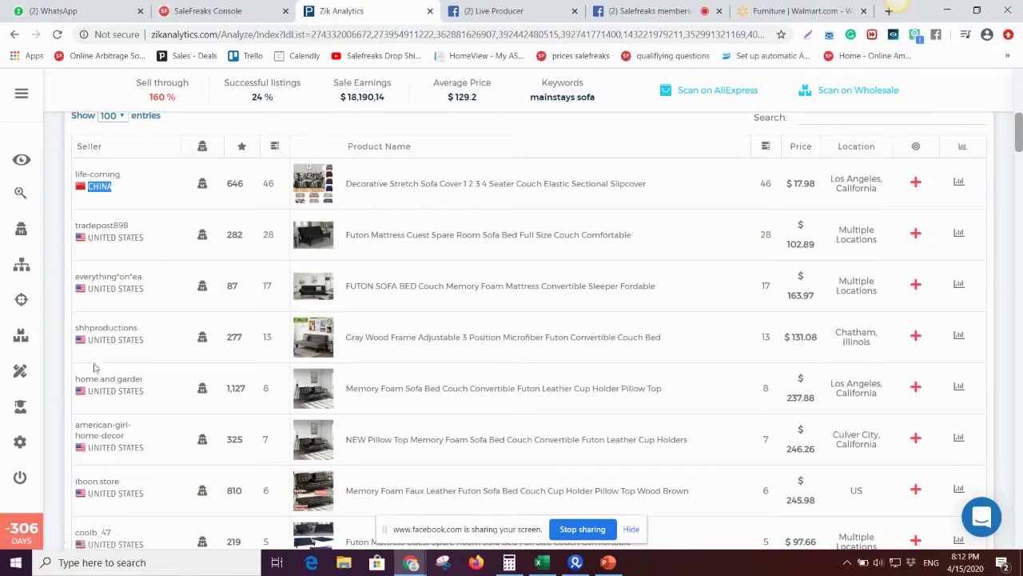
scroll(75, 310, down, 1)
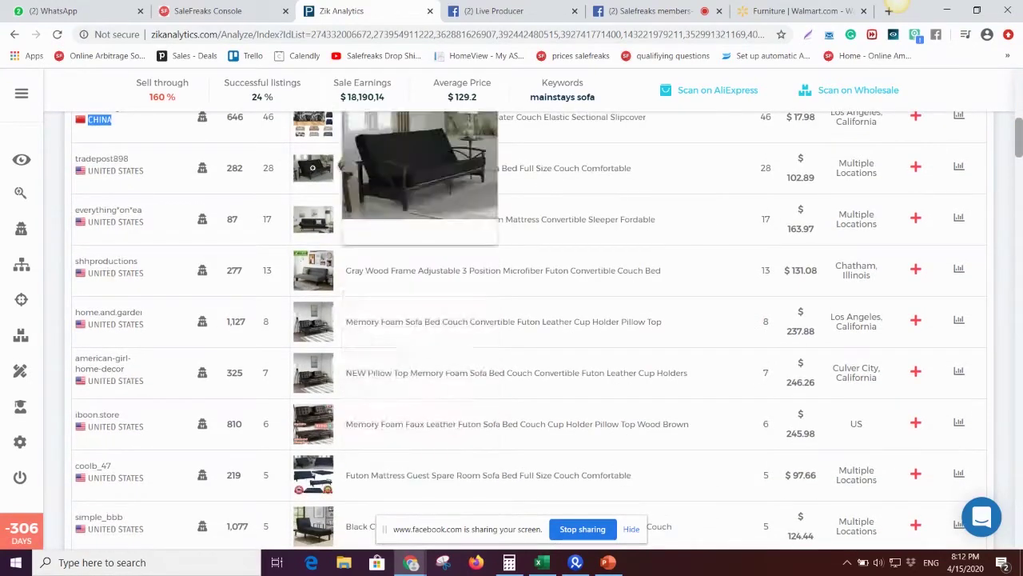
mouse_move(327, 228)
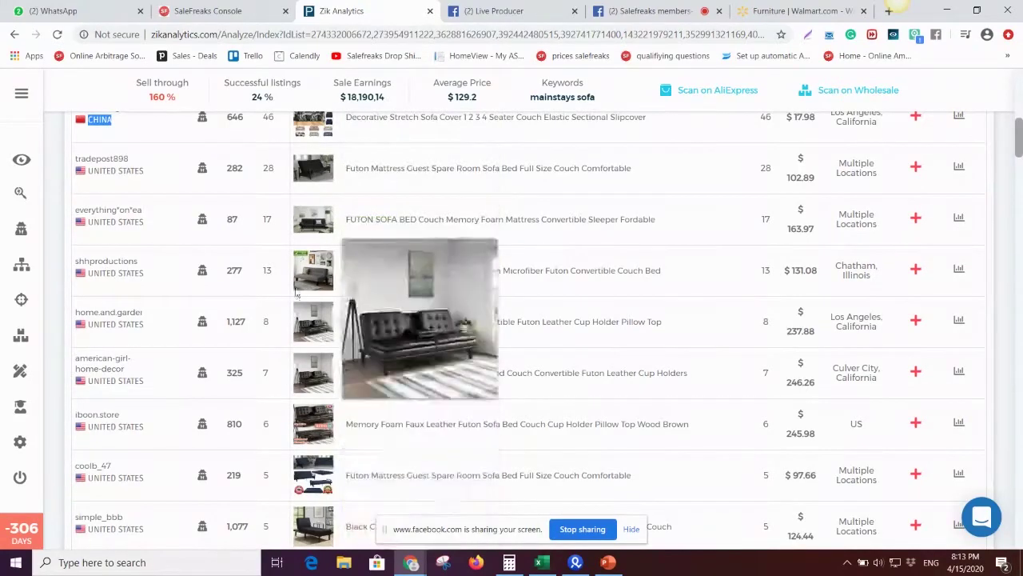
mouse_move(312, 308)
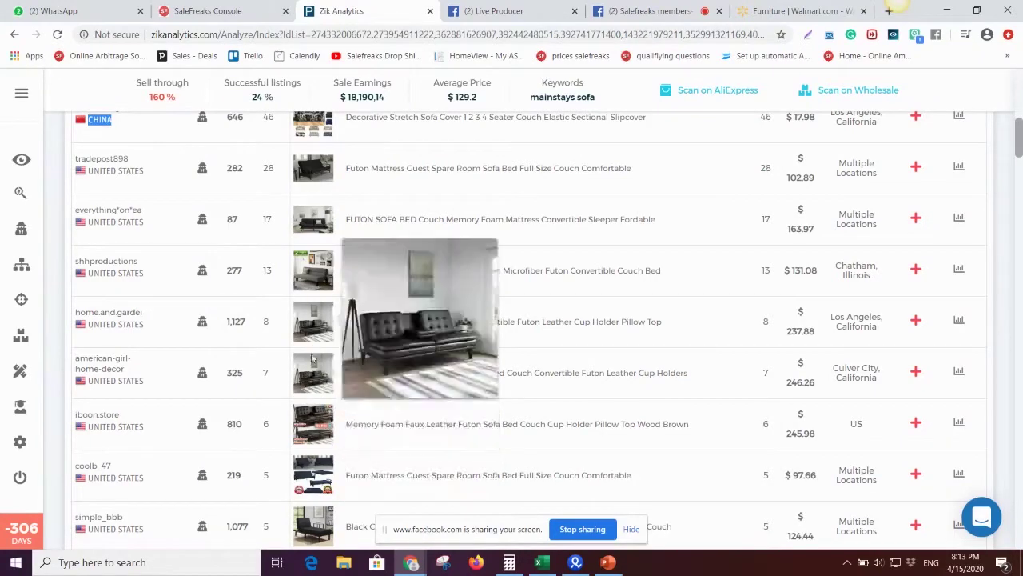
scroll(172, 219, up, 1)
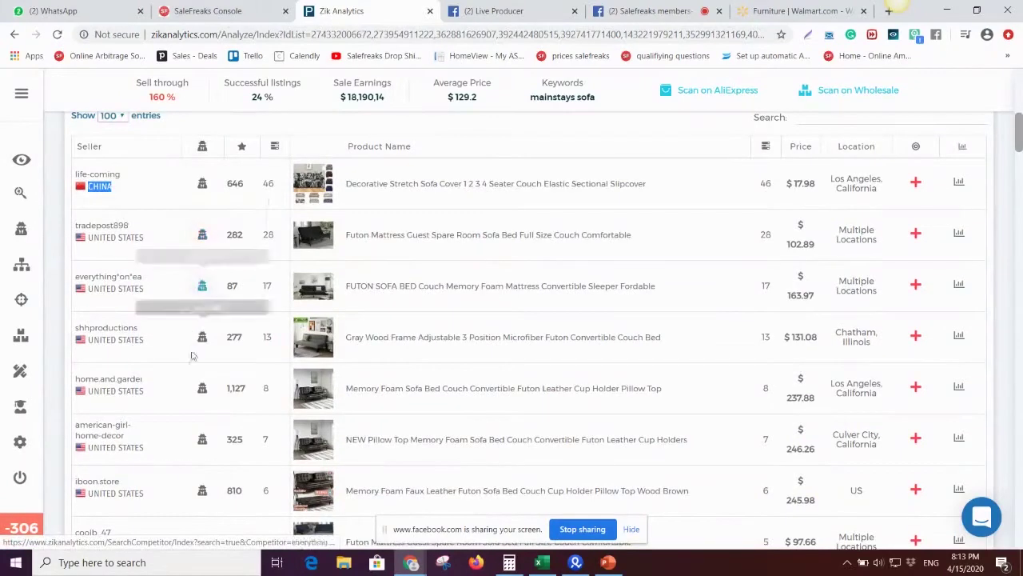
Open the competitor research for the eBay seller tradepost898 and review its 30-day sale earnings and sell-through.
click(202, 238)
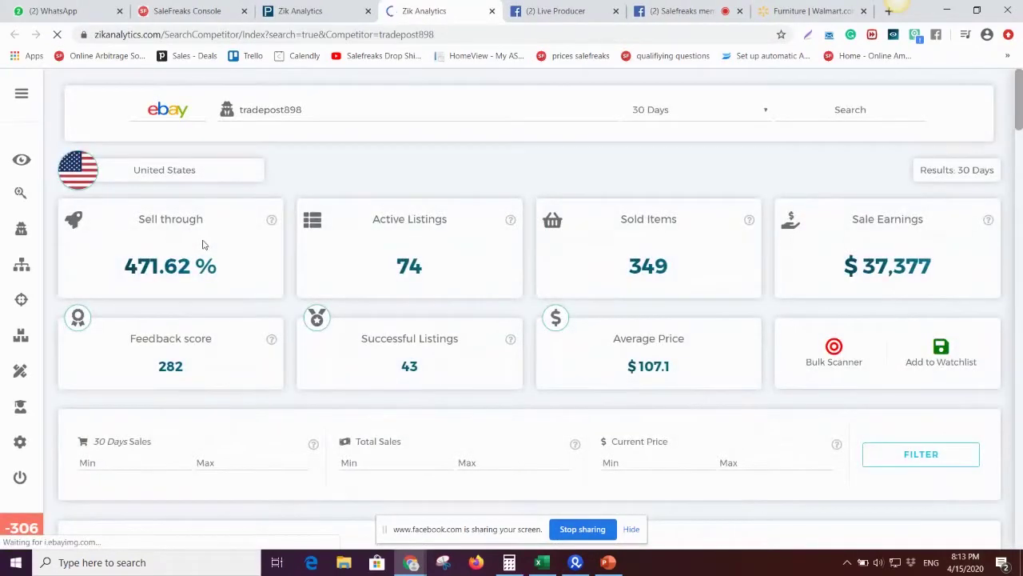
scroll(251, 382, down, 2)
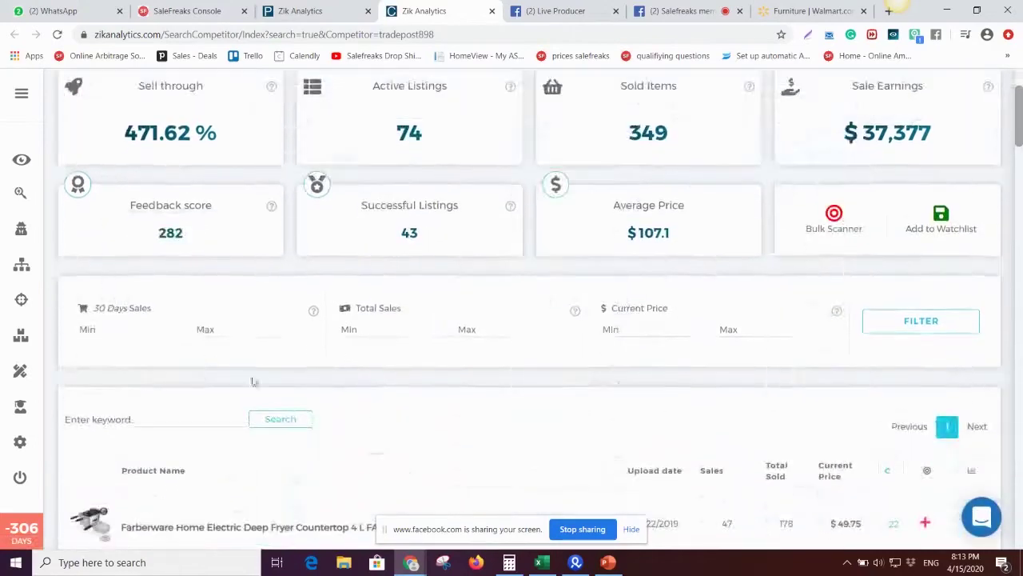
scroll(376, 346, up, 2)
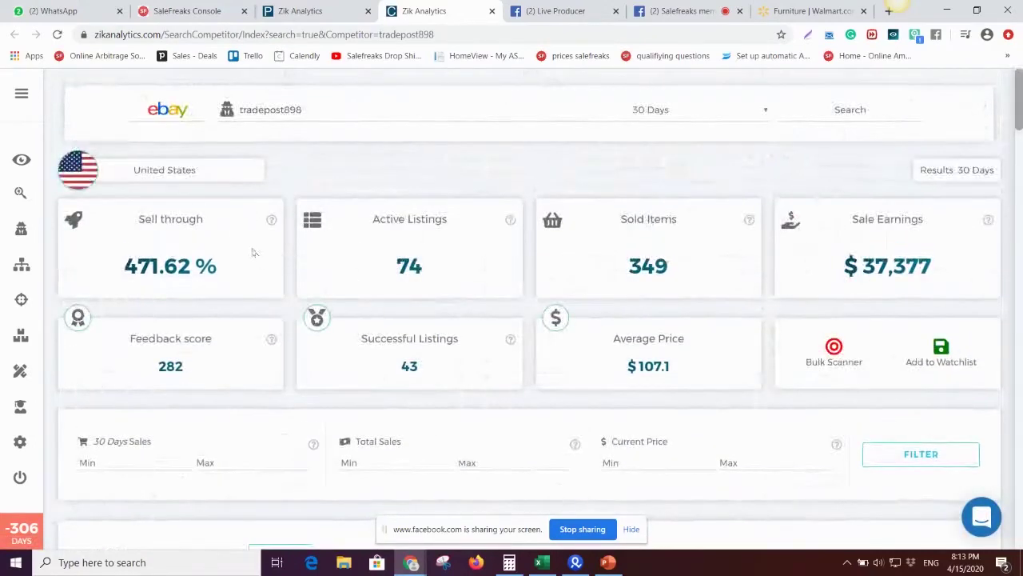
drag(861, 267, 910, 267)
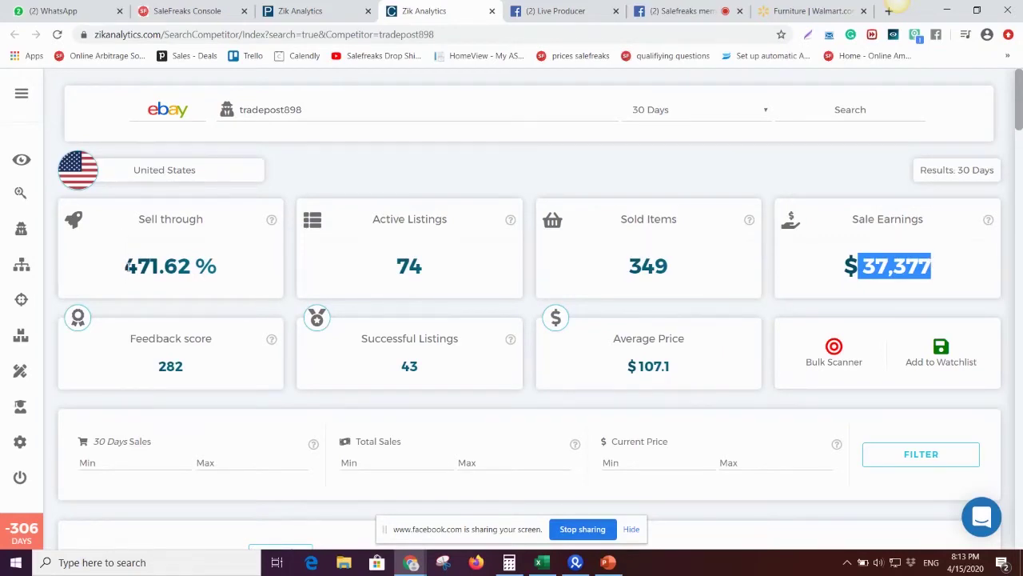
click(132, 268)
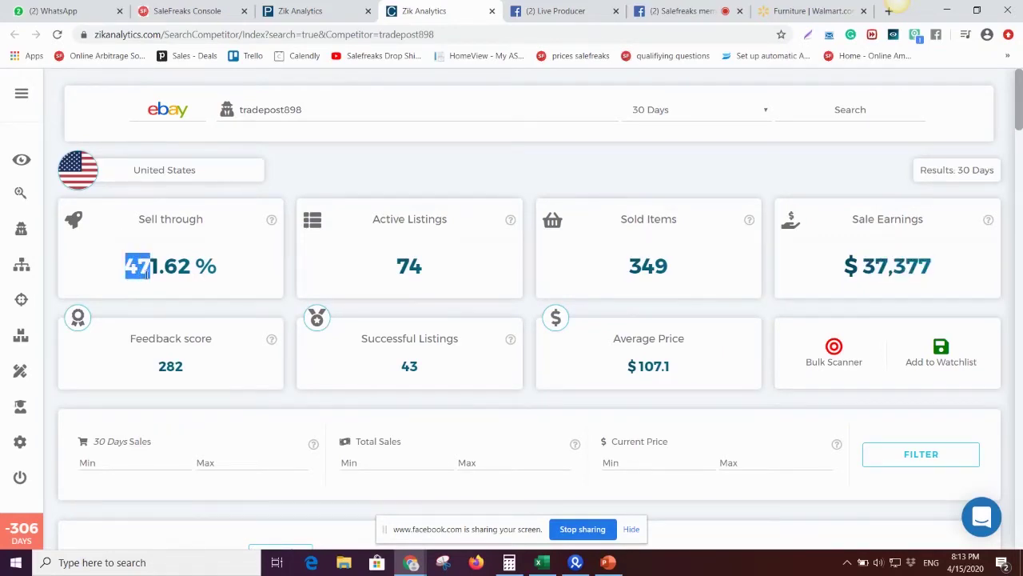
drag(167, 285, 191, 287)
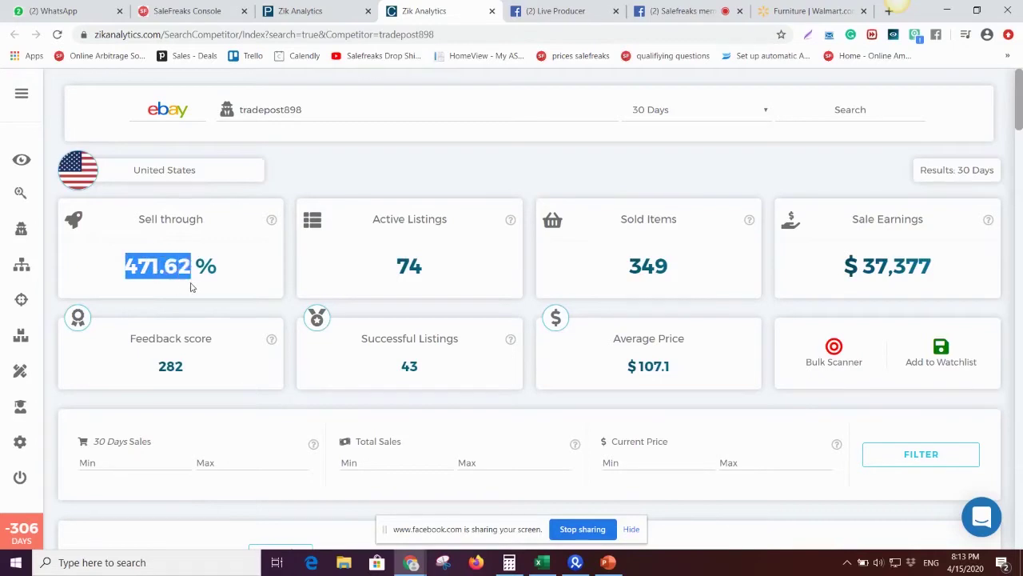
click(190, 274)
Look through the seller's products and open the eBay listing "Memory Foam Futon Sleeper Sofa Bed Couch Convertible Foldable Black FULL SIZE".
scroll(191, 272, down, 3)
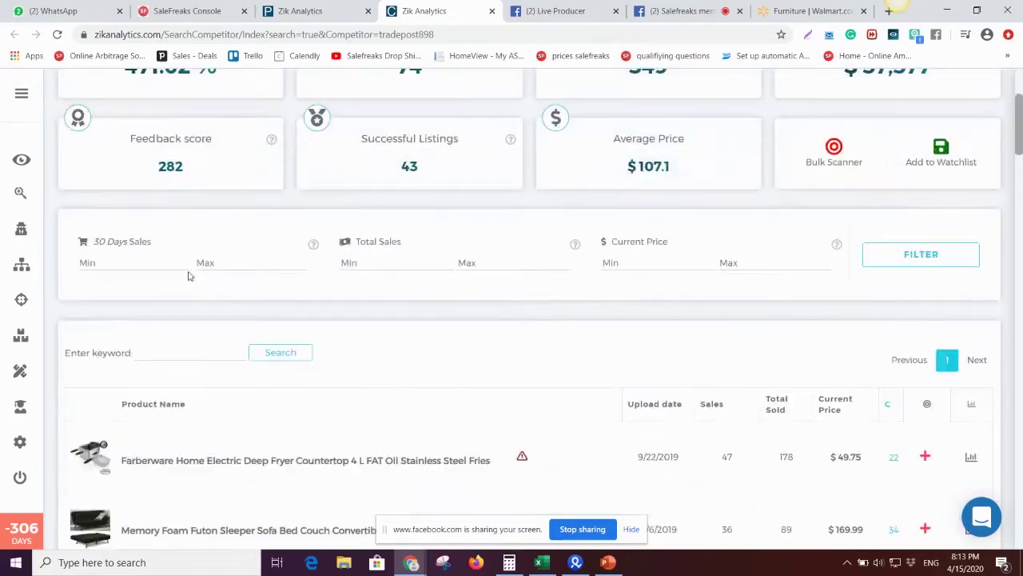
scroll(204, 277, down, 3)
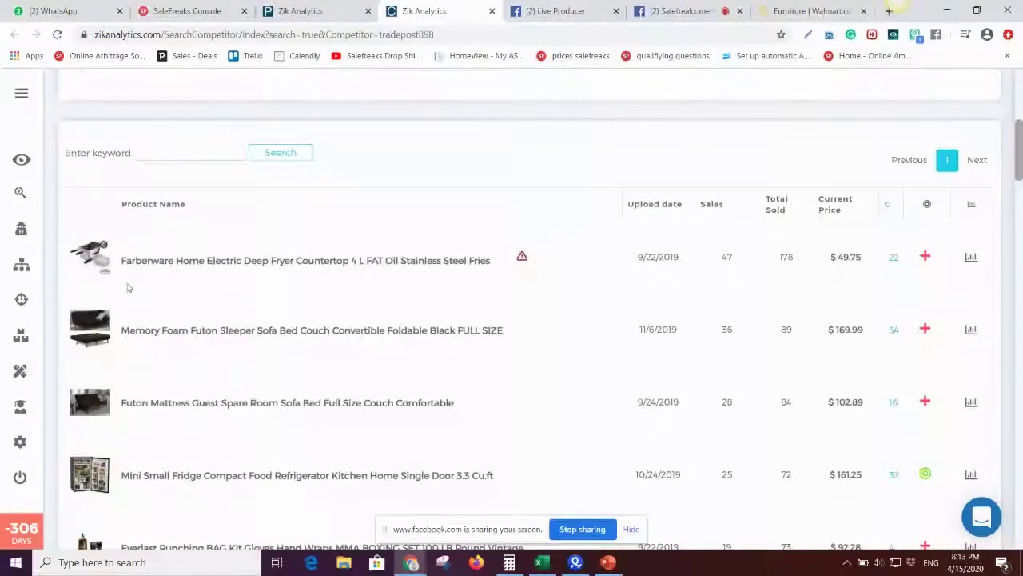
mouse_move(108, 356)
scroll(120, 381, down, 3)
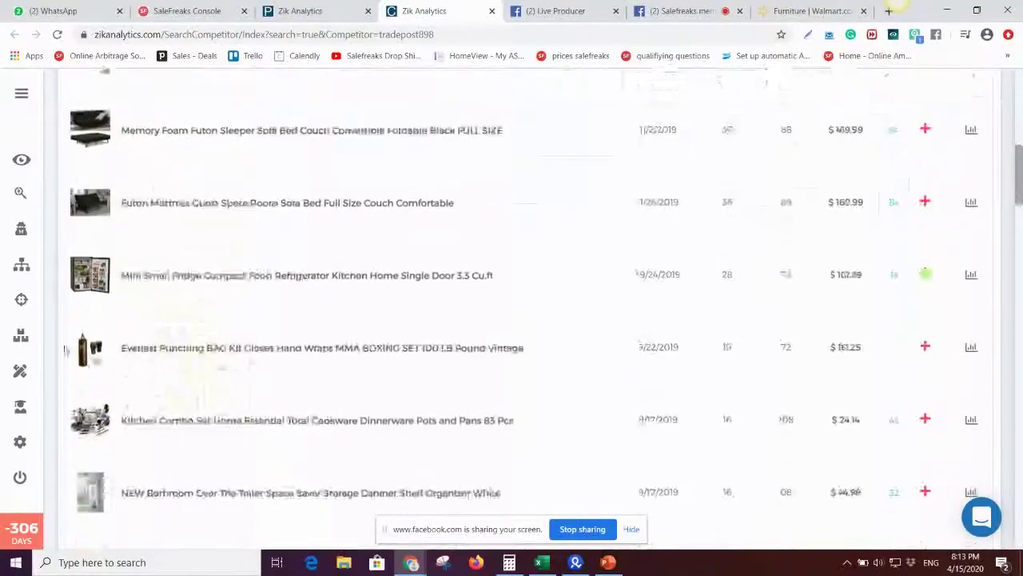
scroll(120, 381, up, 2)
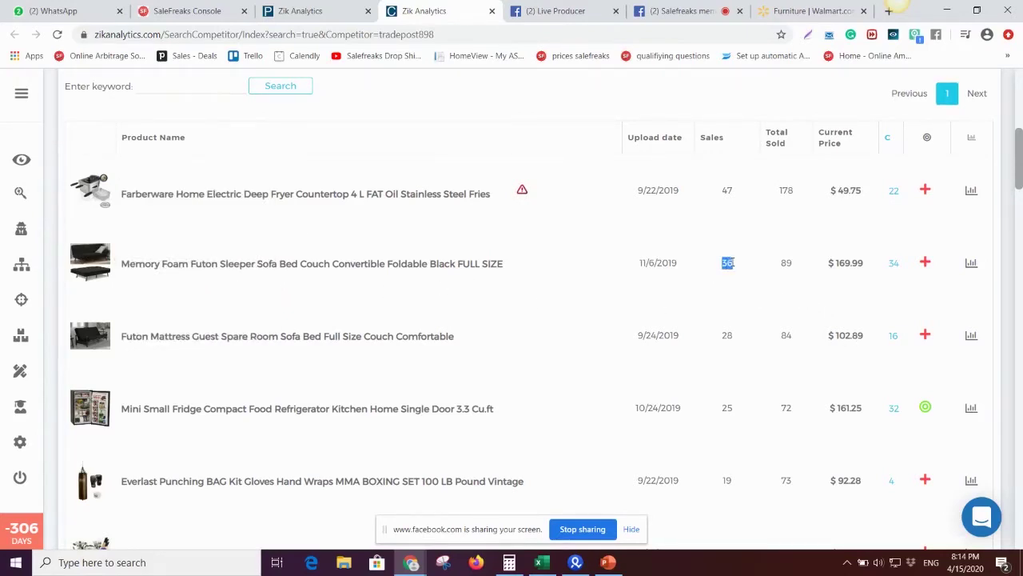
click(388, 264)
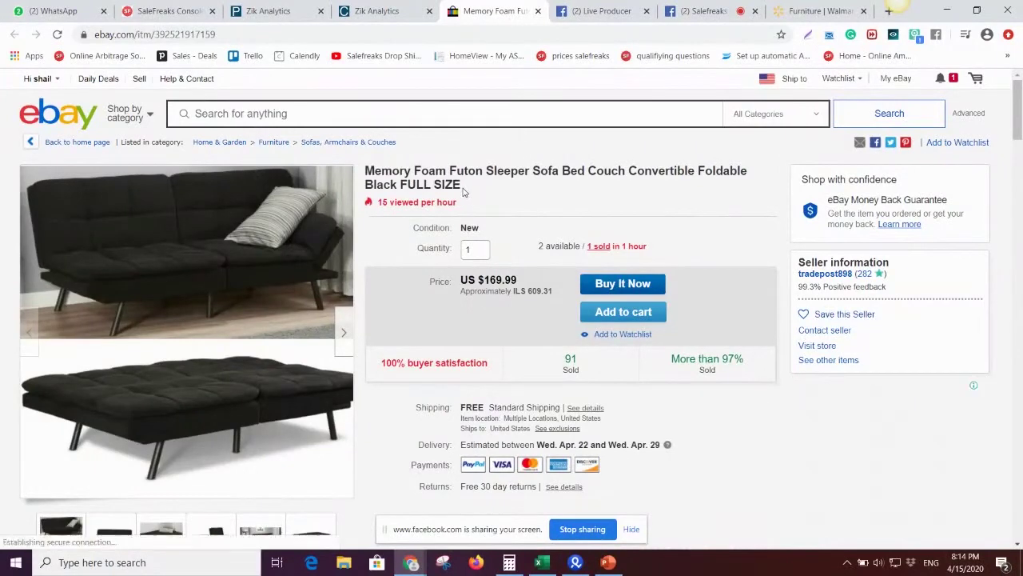
drag(460, 186, 366, 171)
right_click(414, 184)
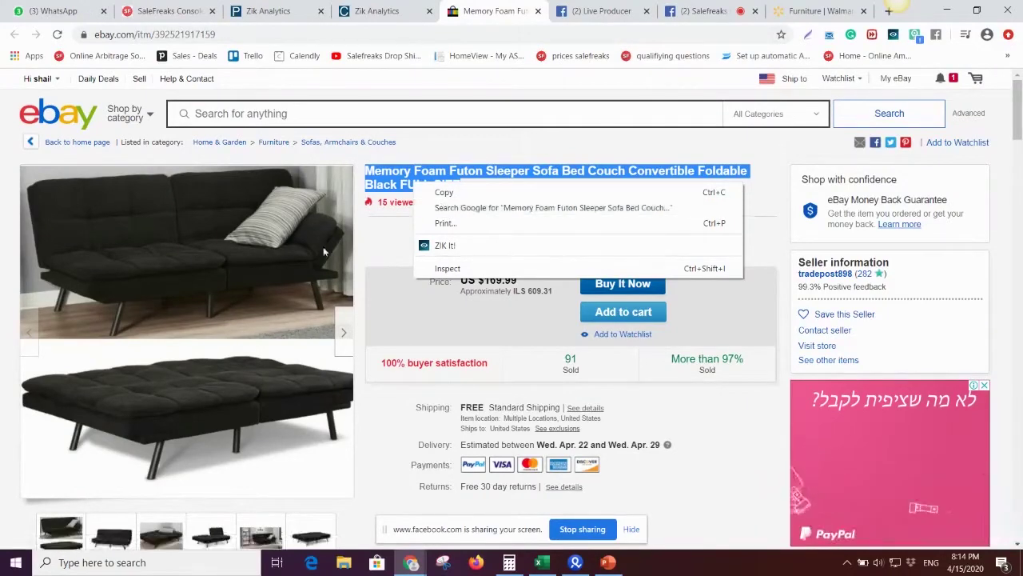
click(368, 273)
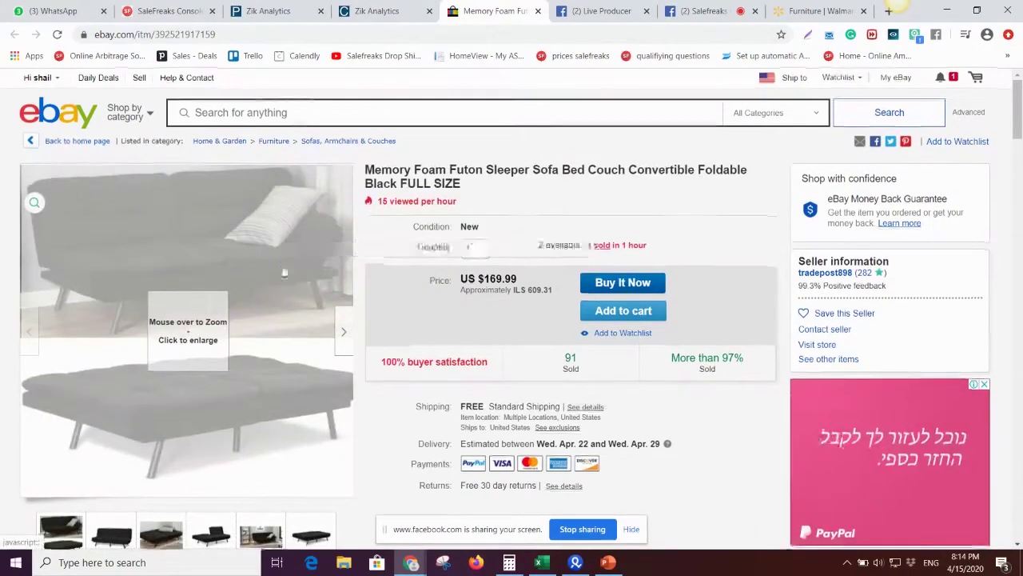
Search Google for the eBay listing's description text, from its heading through the "Fill: 100% polyurethane foam" bullet.
scroll(282, 270, down, 10)
scroll(283, 271, down, 5)
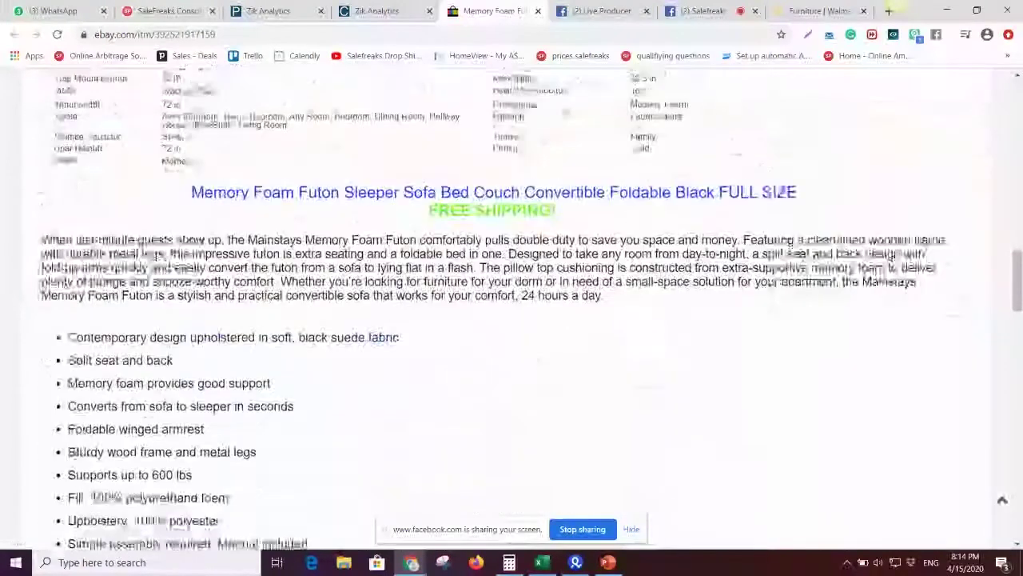
drag(189, 195, 281, 496)
right_click(282, 275)
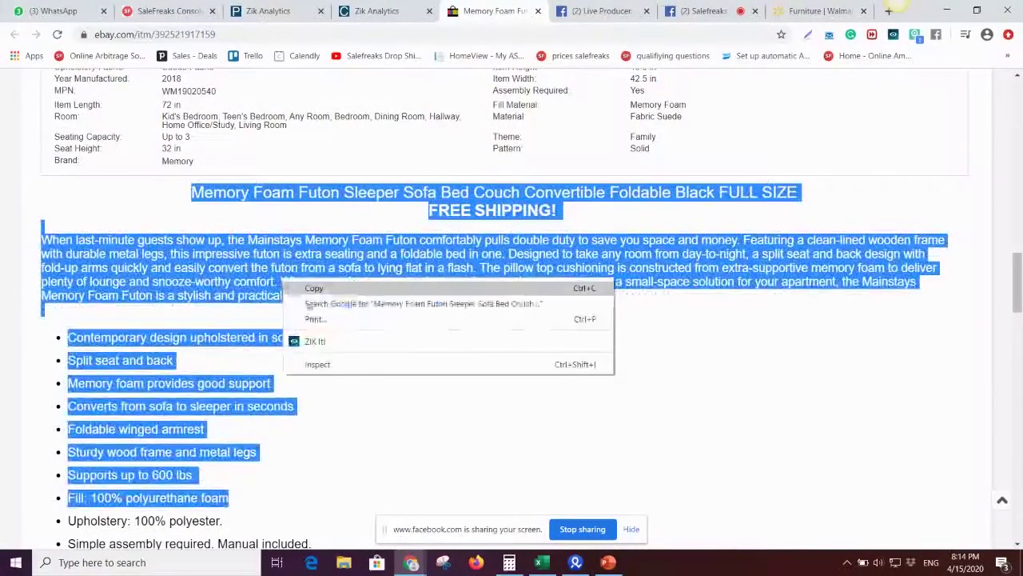
click(322, 312)
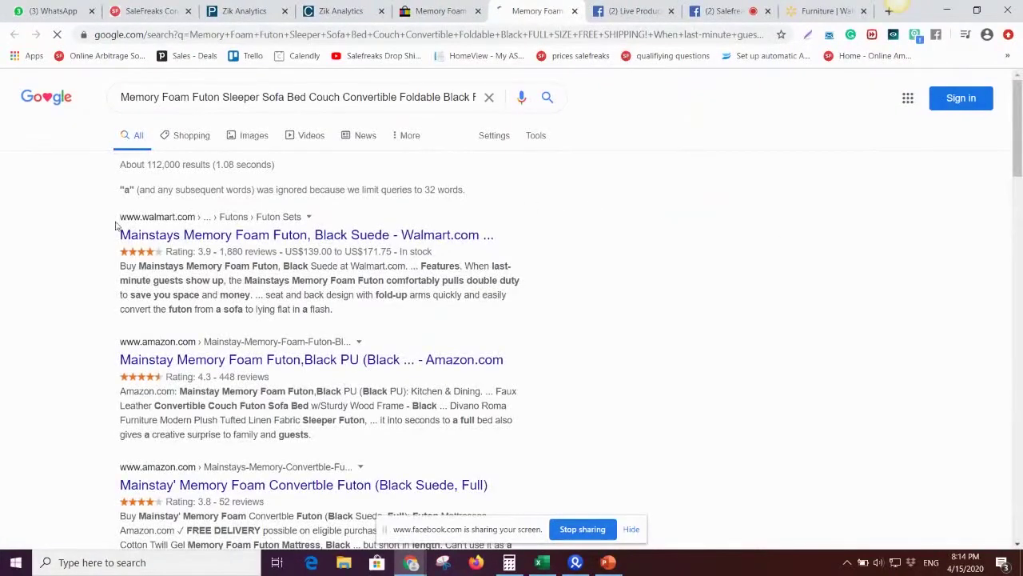
Open the Walmart search result "Mainstays Memory Foam Futon, Black Suede".
drag(116, 227, 495, 236)
click(114, 327)
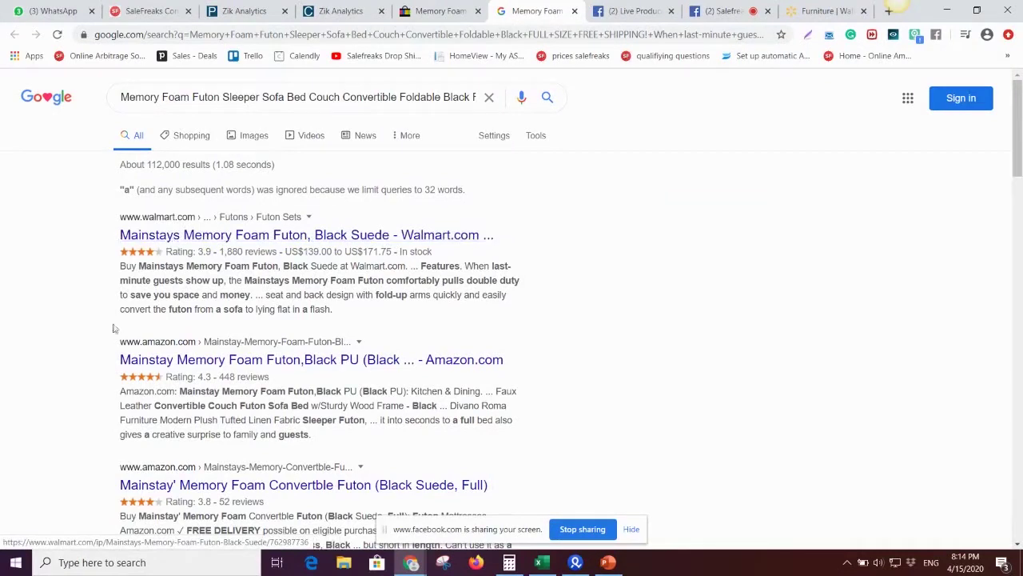
click(170, 238)
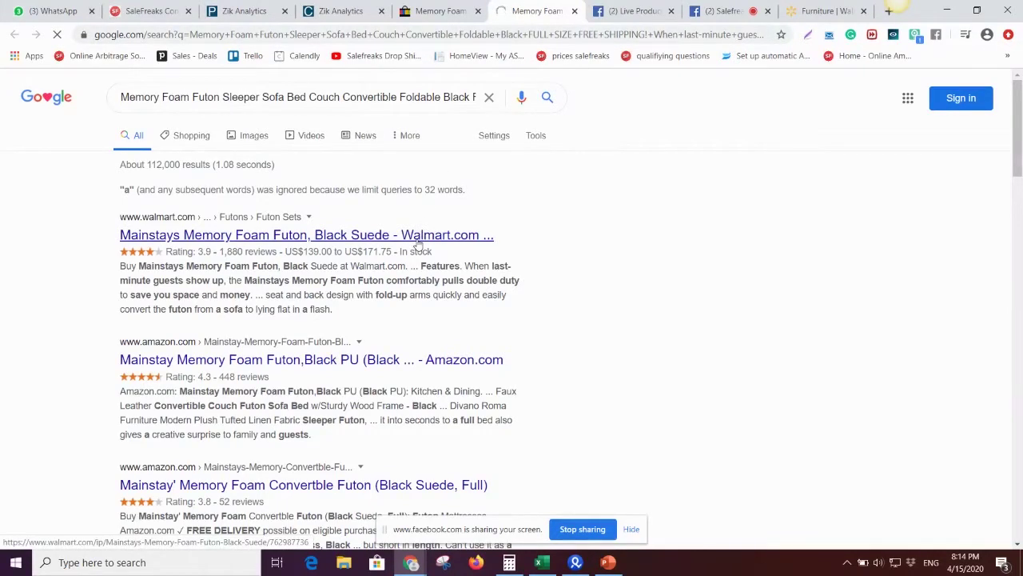
click(239, 237)
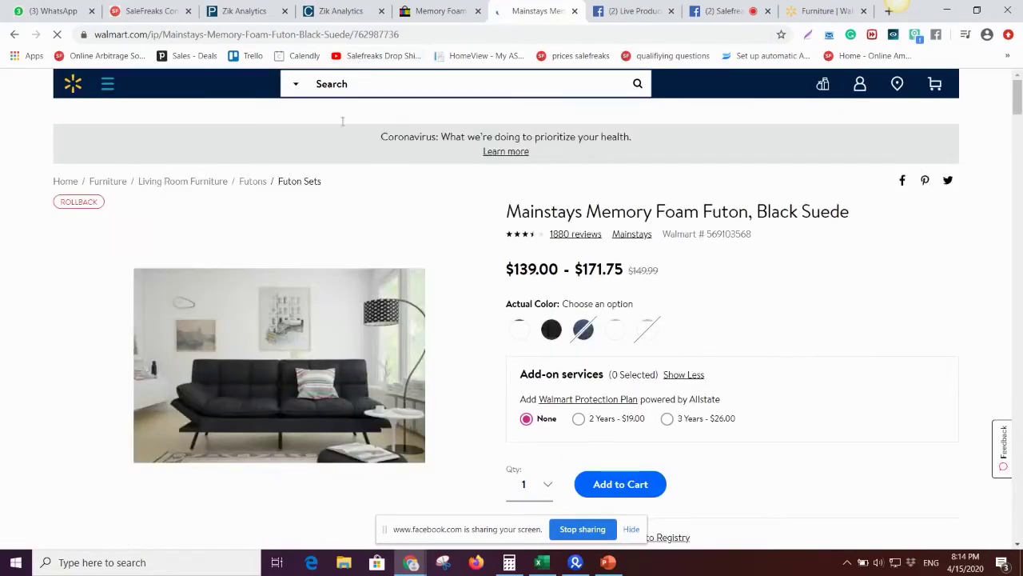
Compare the eBay futon listing's photos and price with those on the Walmart product page.
click(448, 10)
scroll(468, 112, up, 5)
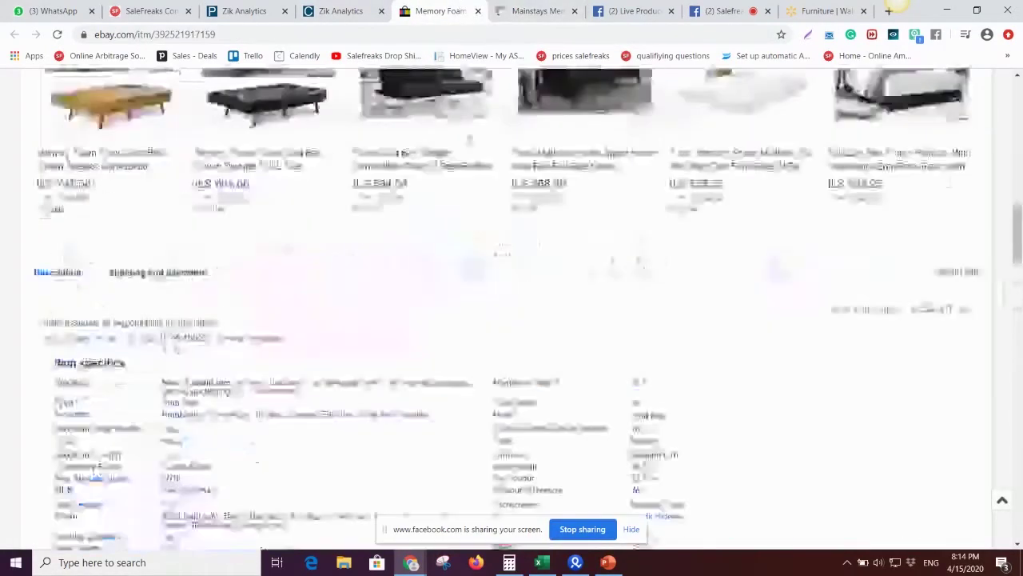
scroll(469, 140, up, 10)
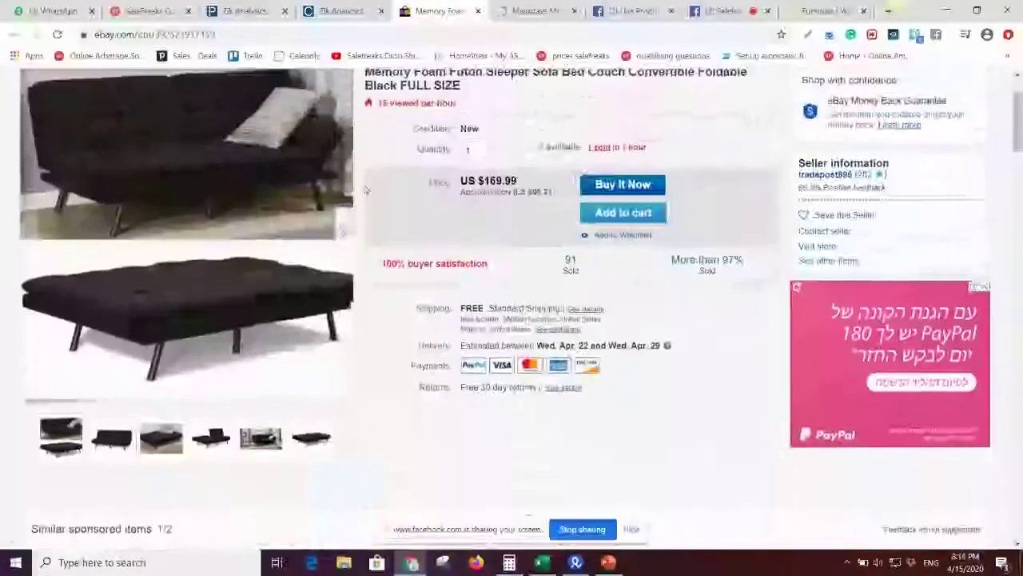
scroll(366, 189, up, 1)
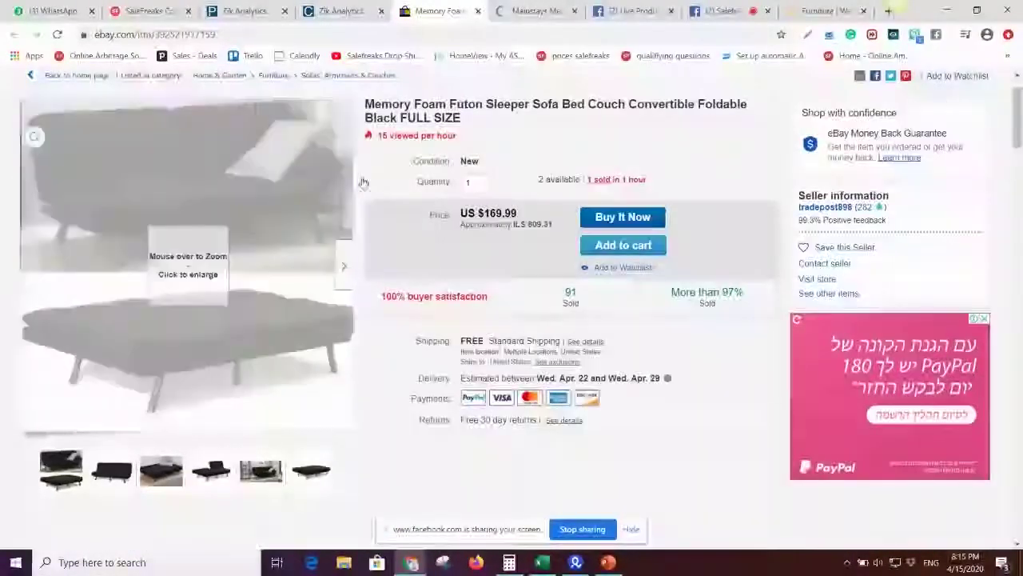
key(ctrl+Tab)
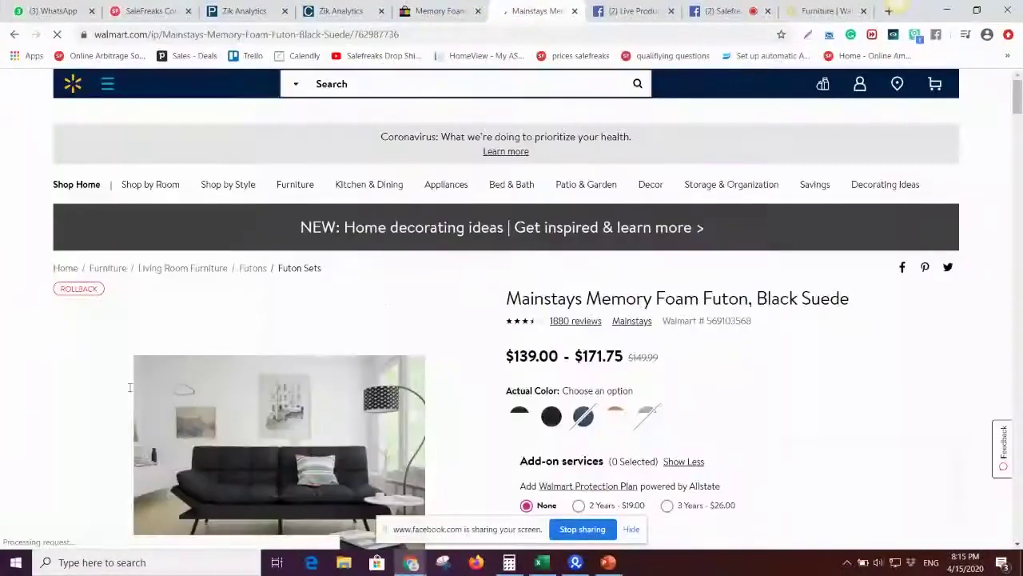
scroll(120, 390, down, 4)
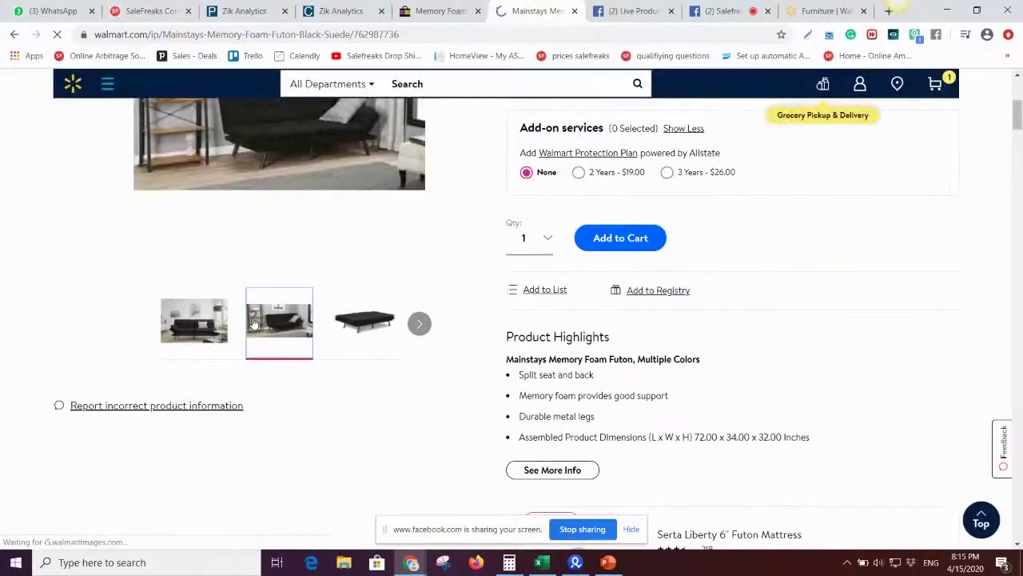
scroll(253, 322, up, 2)
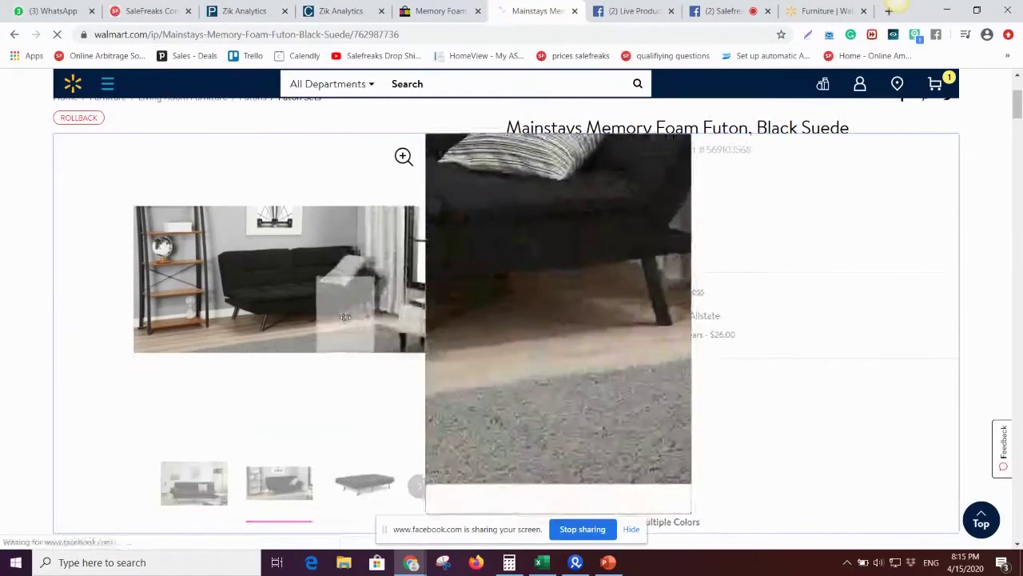
click(436, 11)
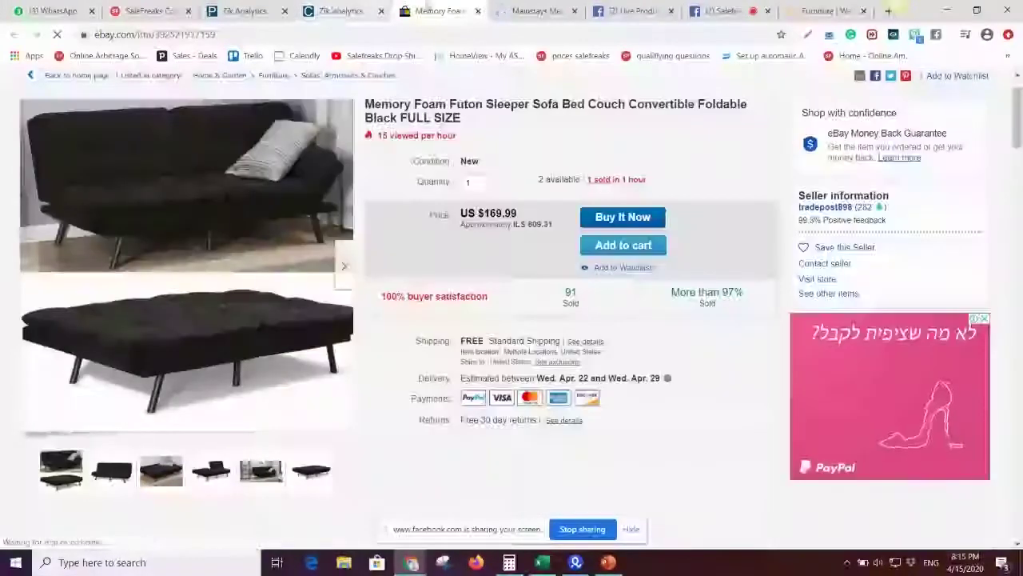
Check the Walmart futon's flat-position photo against the main photo of the eBay listing.
click(534, 11)
click(382, 489)
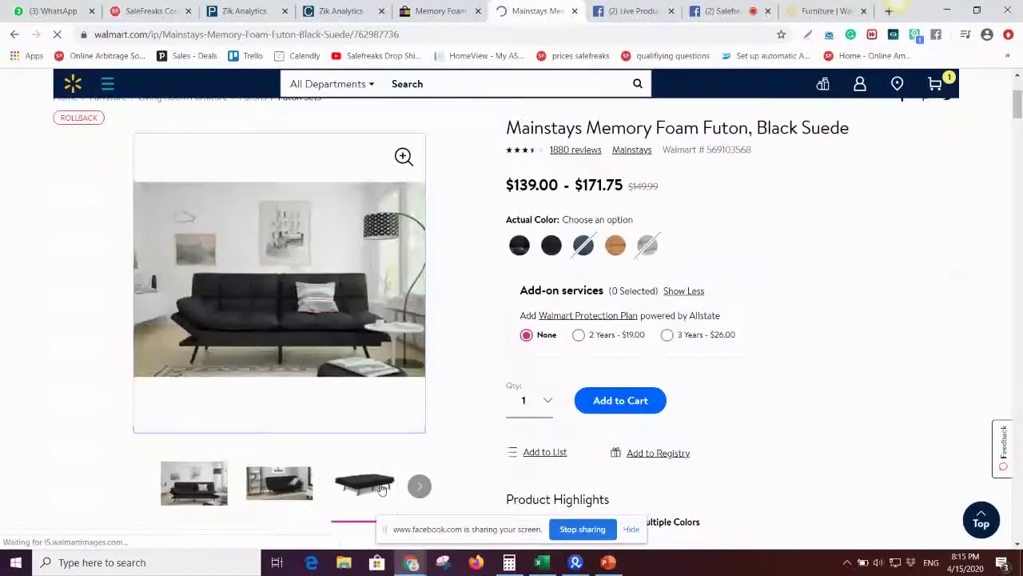
click(440, 10)
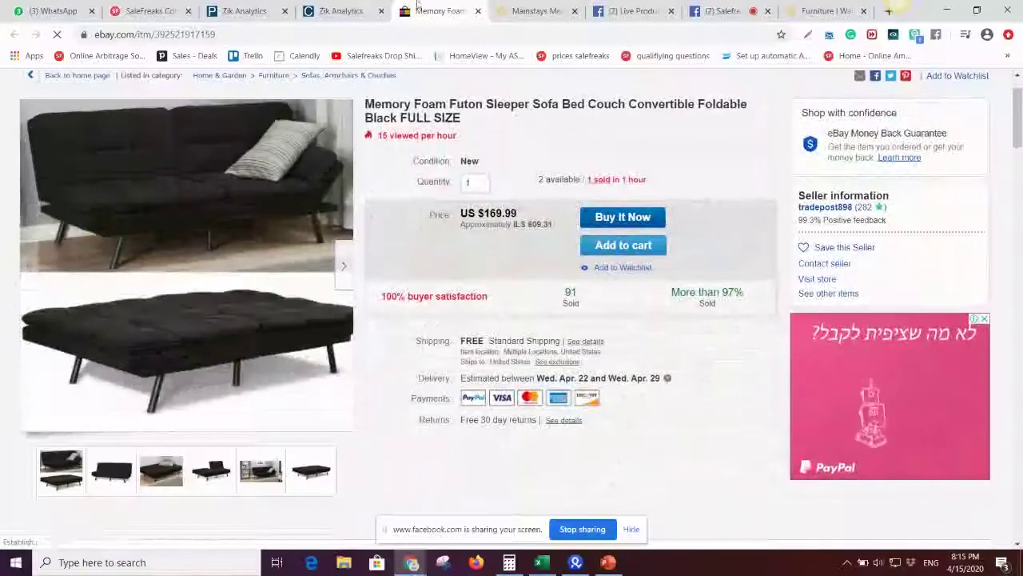
click(532, 10)
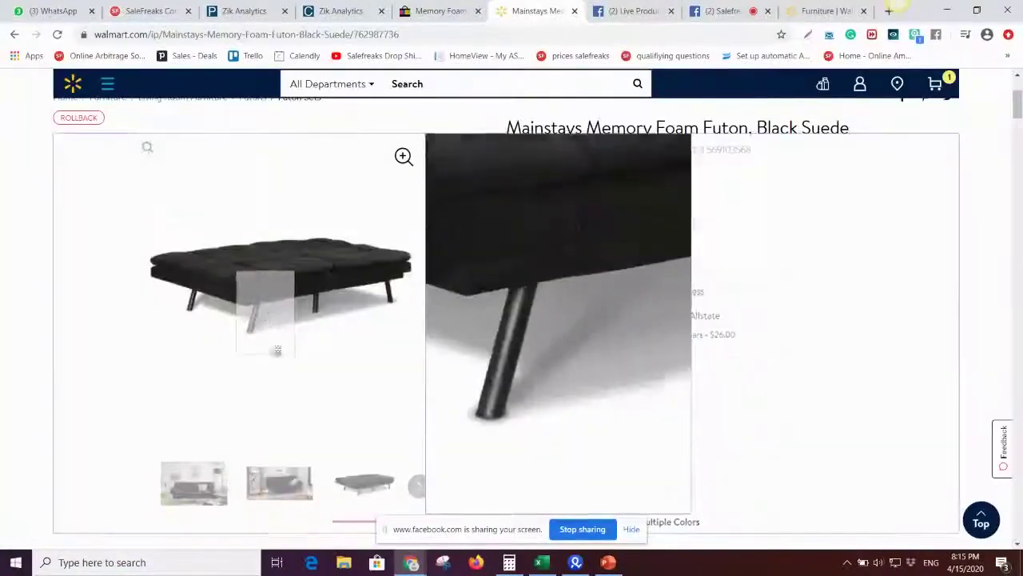
click(303, 495)
click(356, 482)
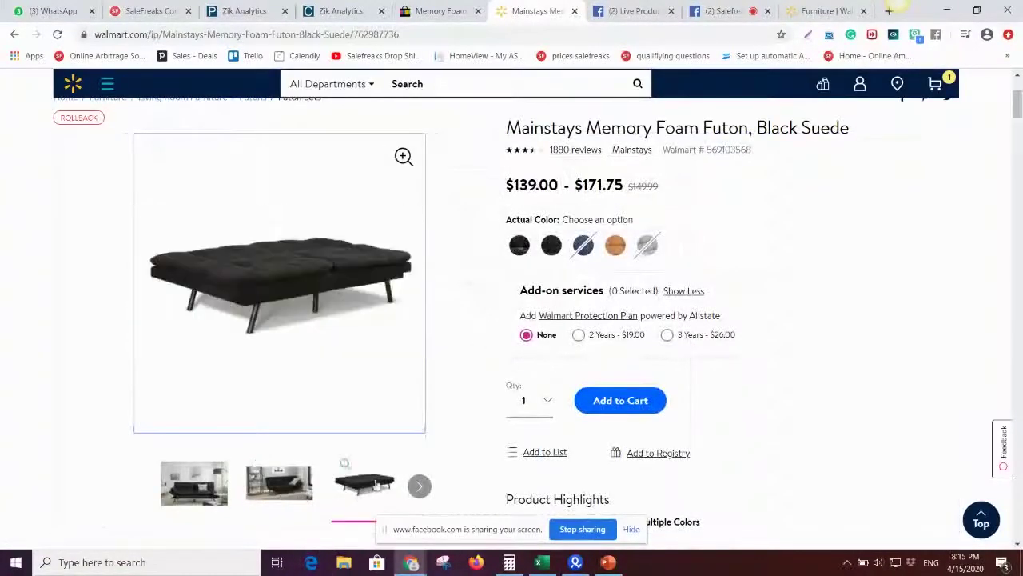
click(440, 10)
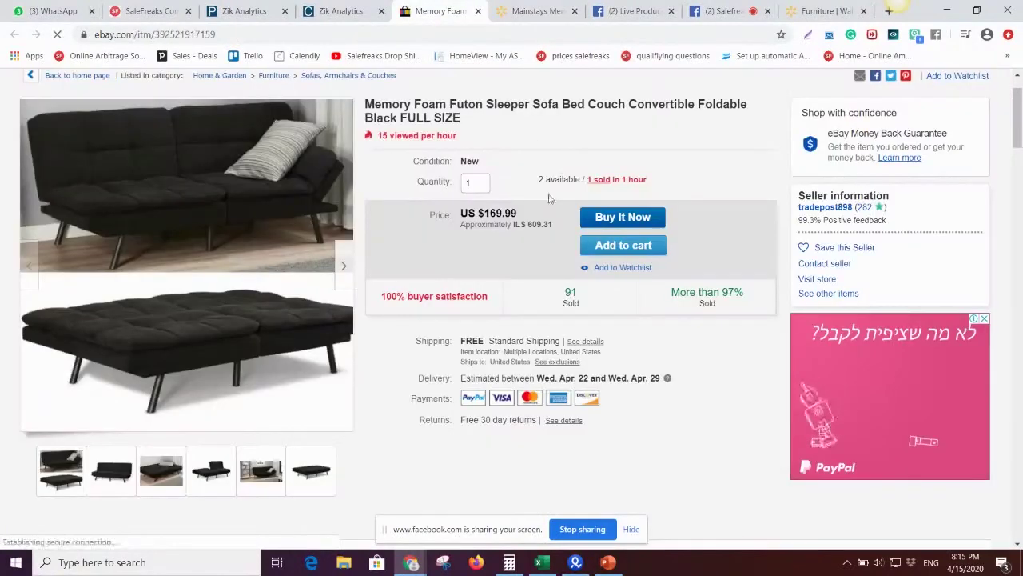
Highlight the eBay listing's price and compare it with the Walmart futon's price range.
drag(483, 212, 518, 215)
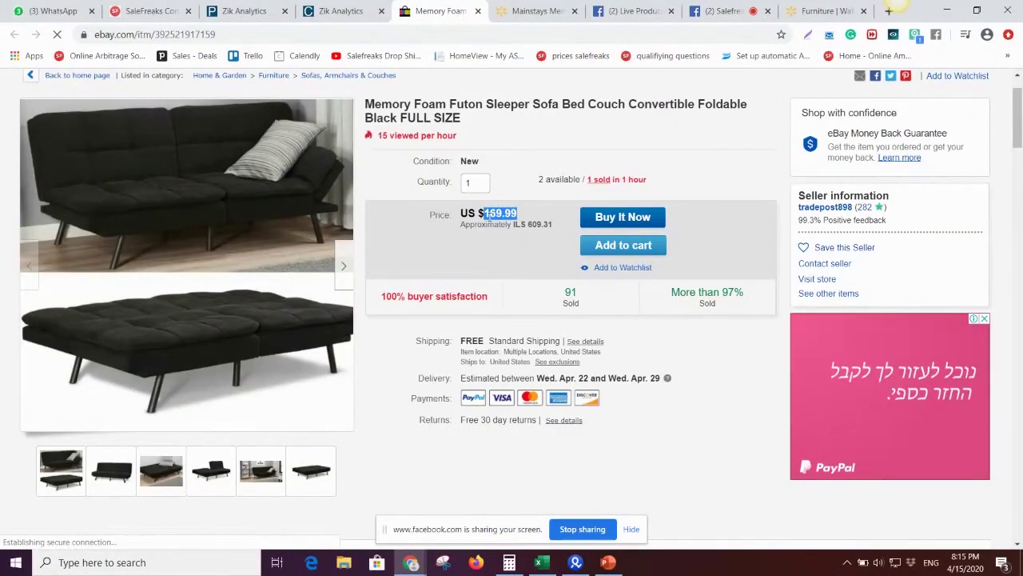
click(532, 11)
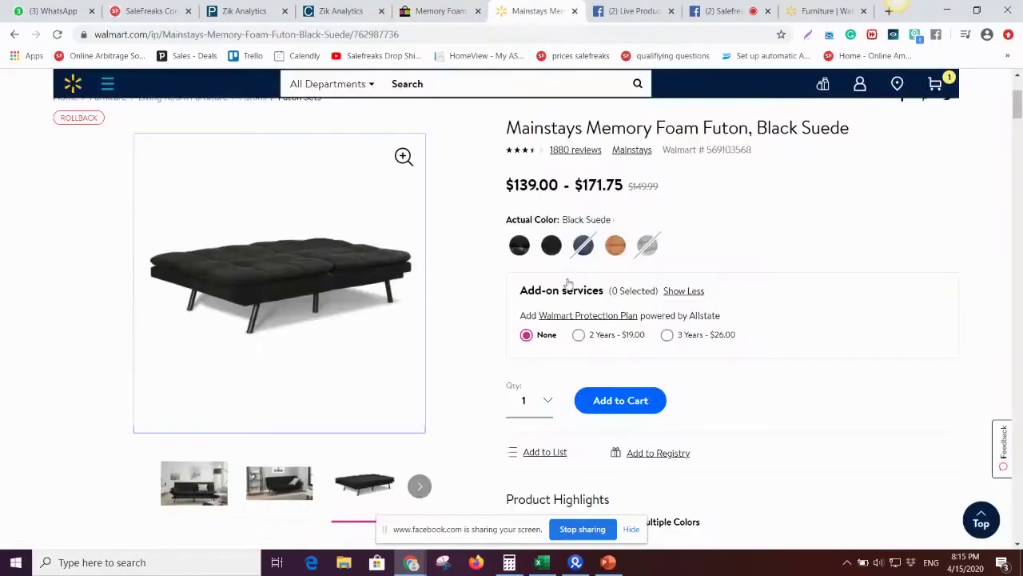
click(453, 7)
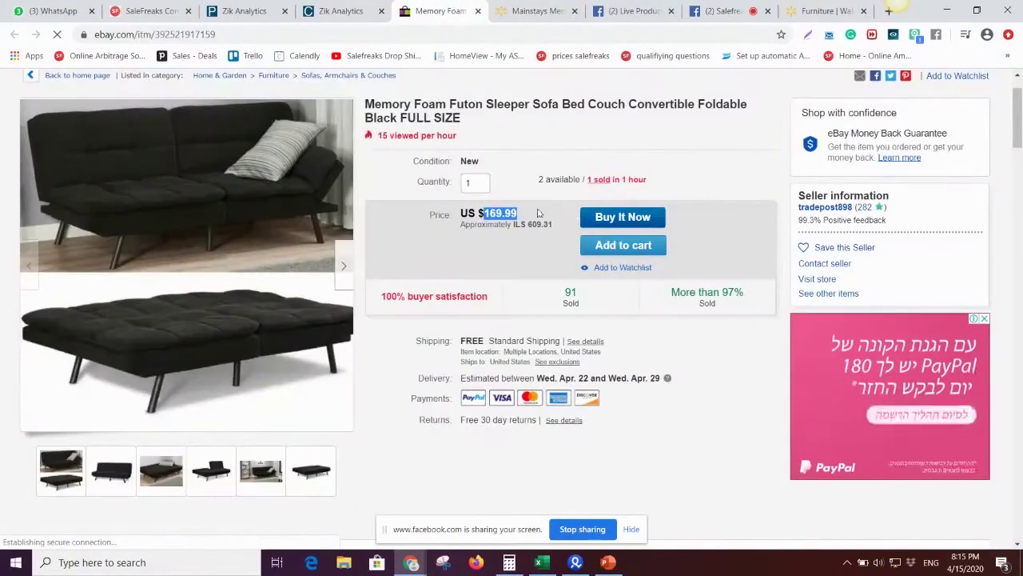
click(560, 11)
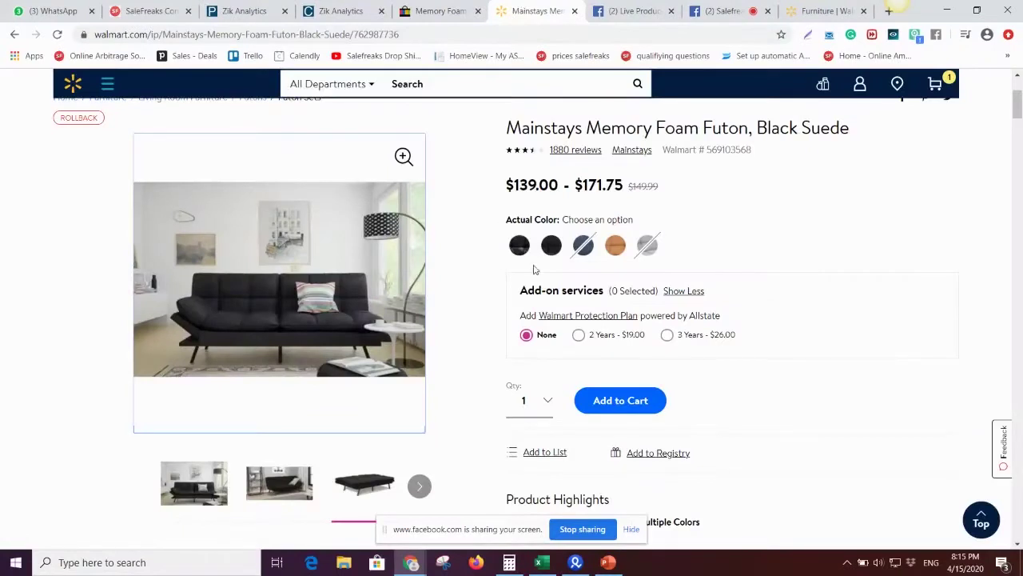
Check the Walmart futon's price in each color option, finishing with Black Suede selected.
click(551, 247)
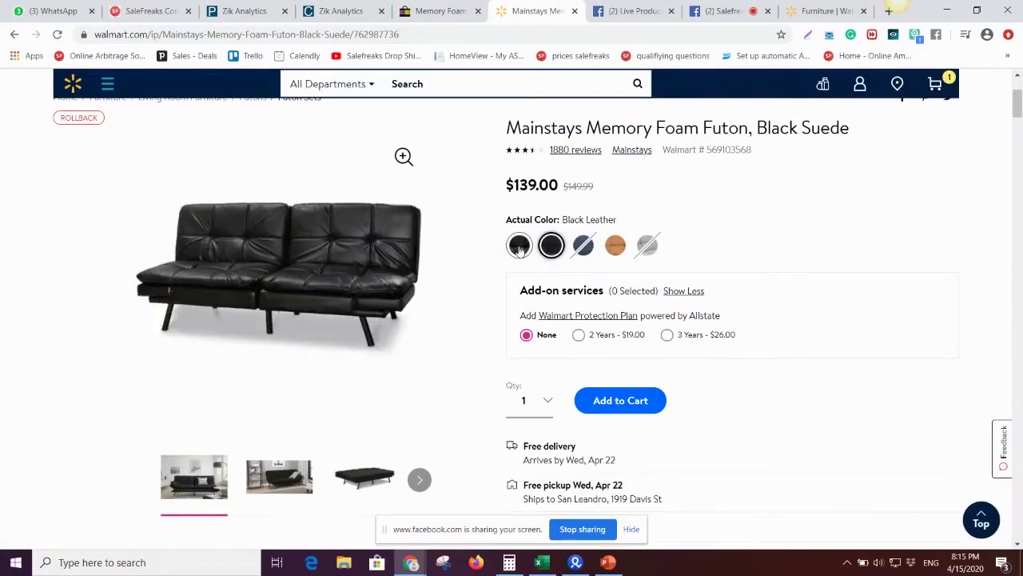
click(519, 248)
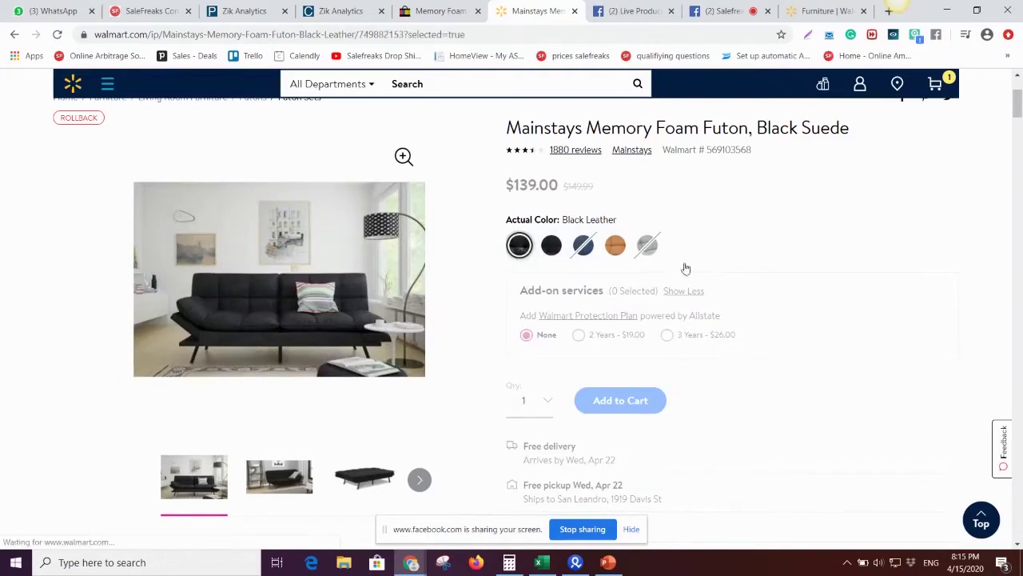
click(646, 248)
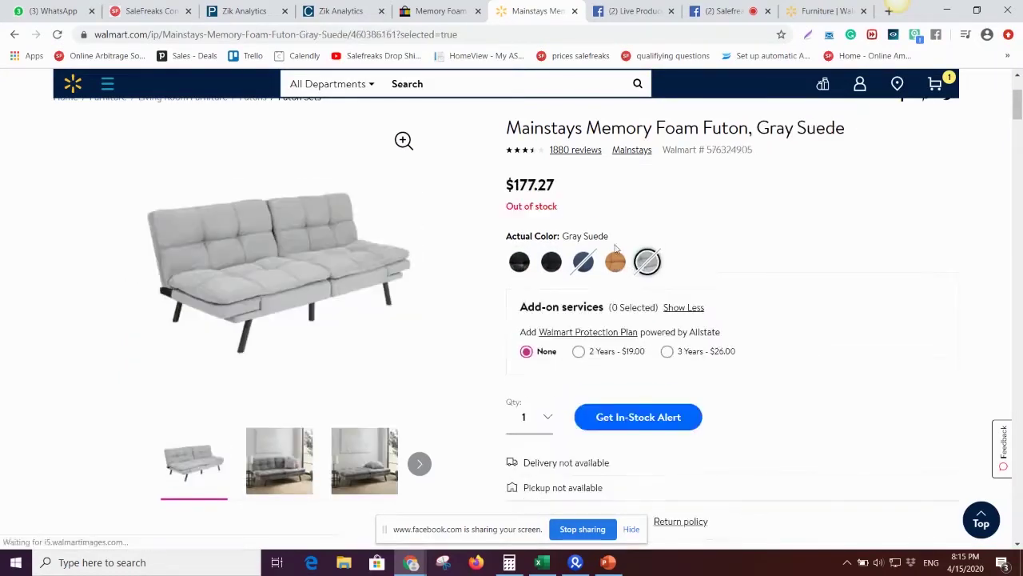
click(614, 257)
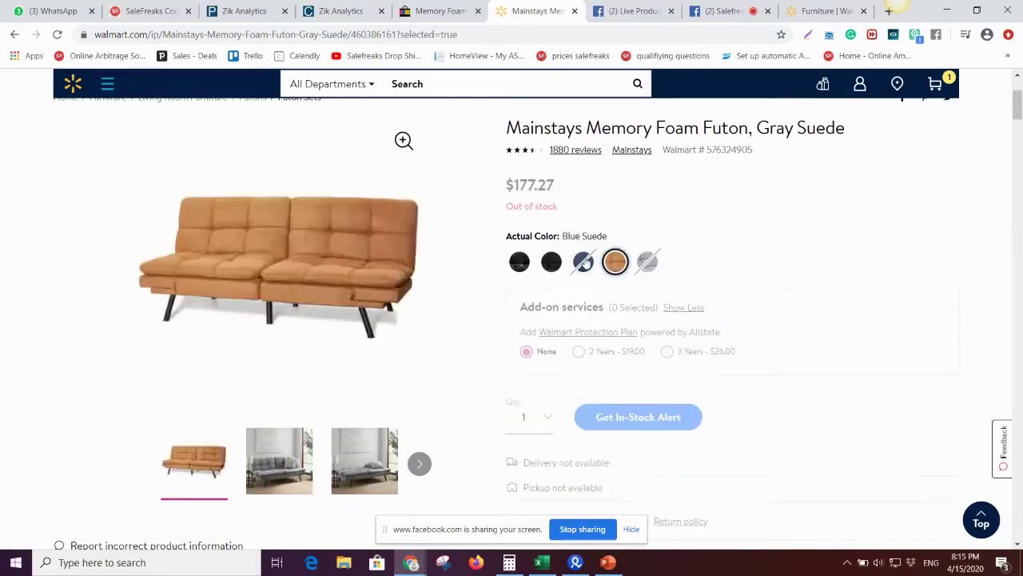
click(583, 263)
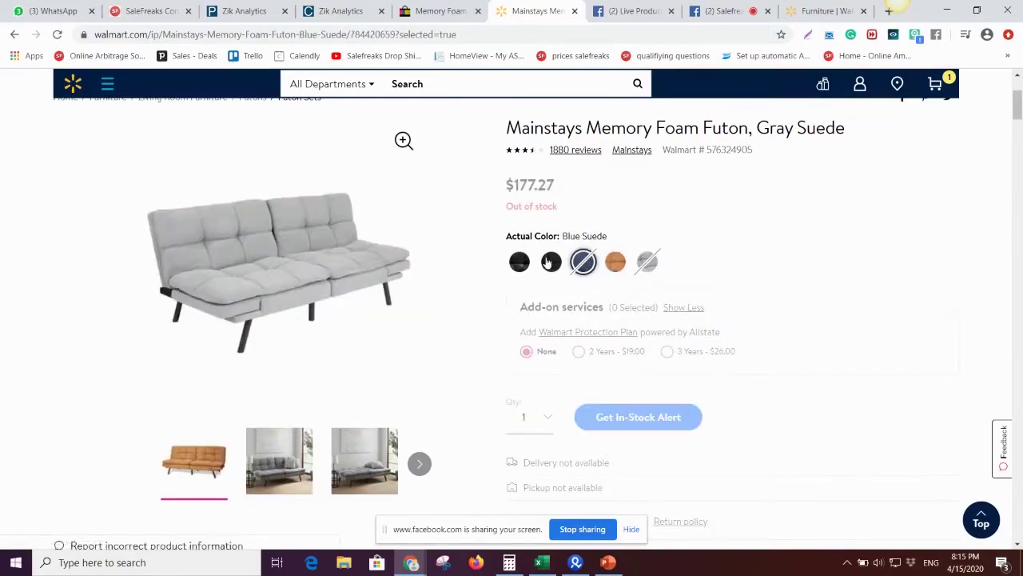
click(550, 262)
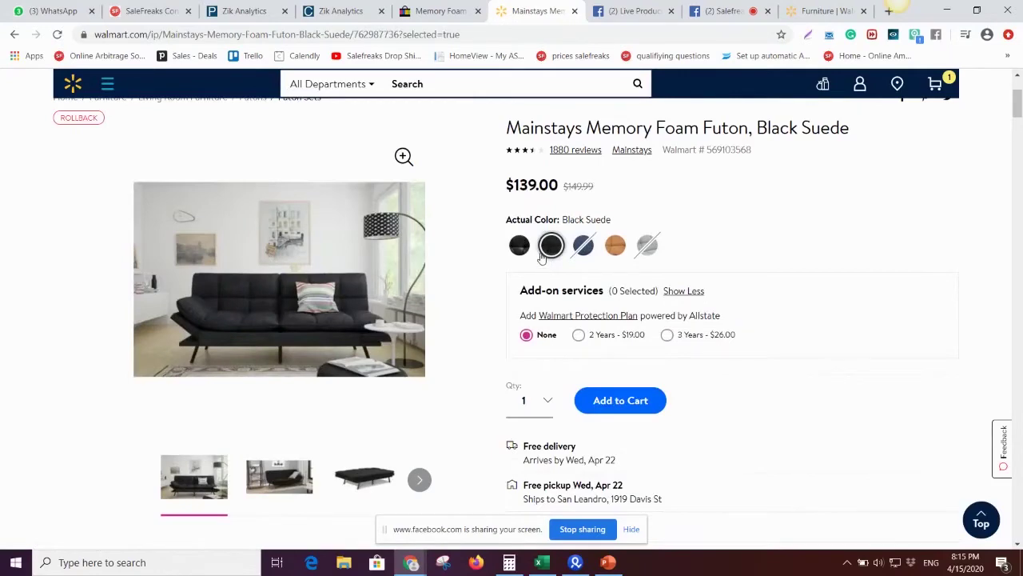
Compare the Black Suede futon's second Walmart photo and its price with the eBay listing's combined first photo and price.
click(287, 481)
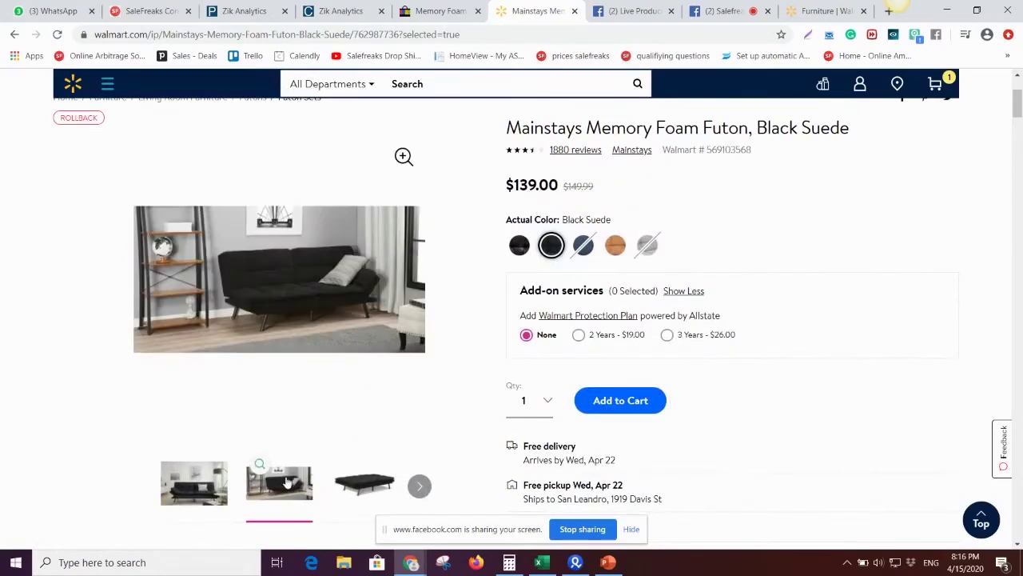
key(ctrl+shift+Tab)
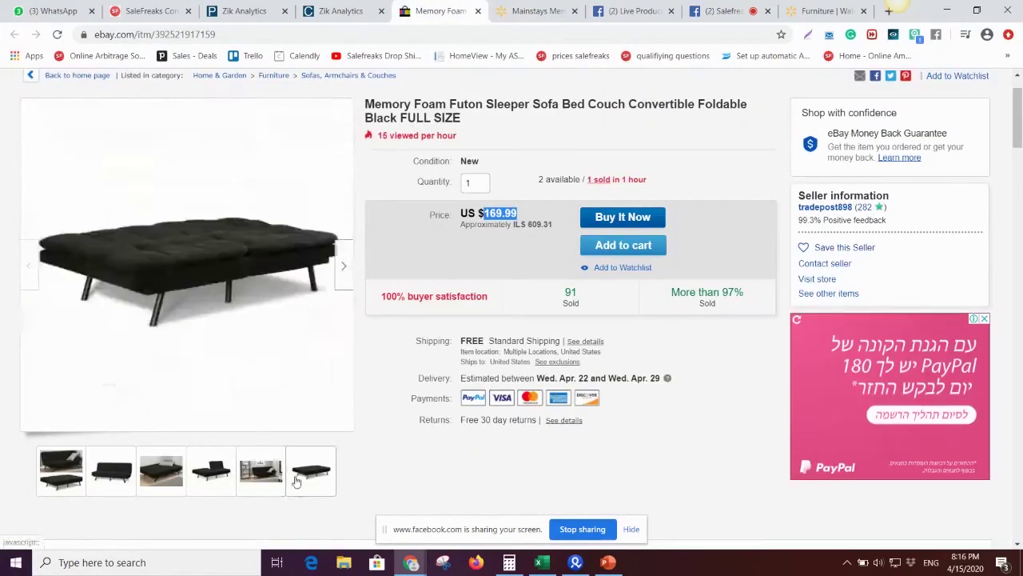
click(76, 476)
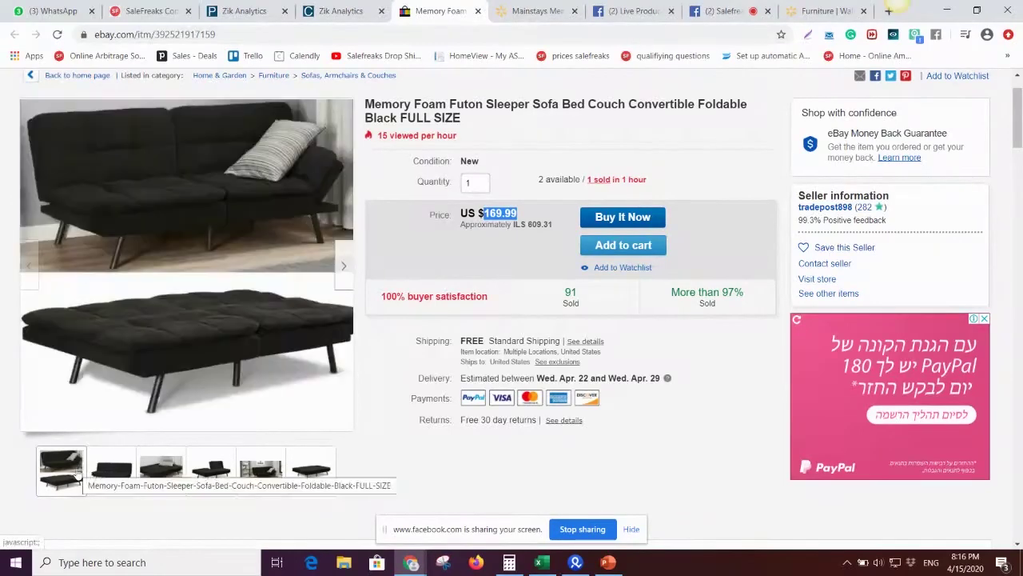
key(ctrl+Tab)
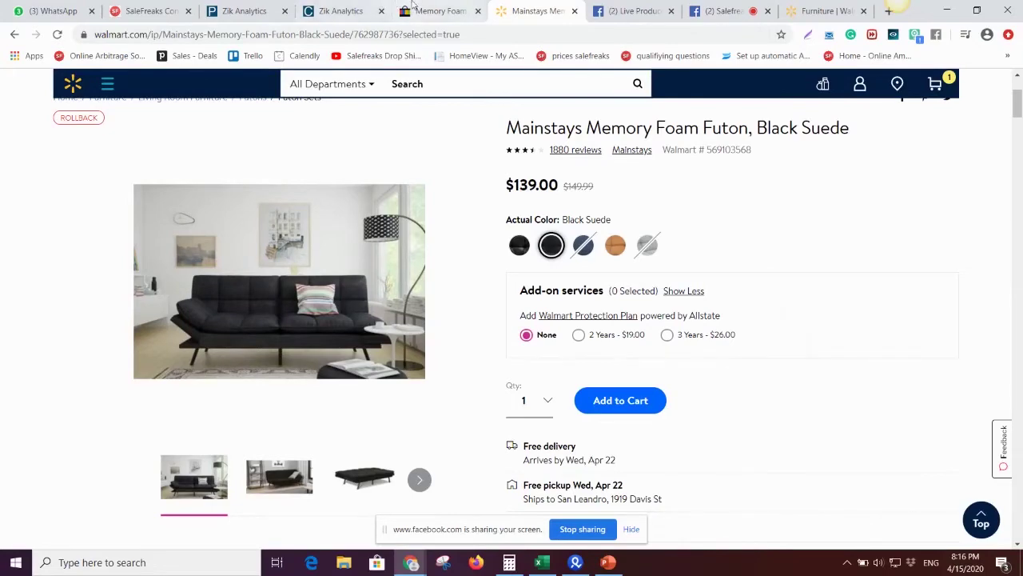
key(ctrl+shift+Tab)
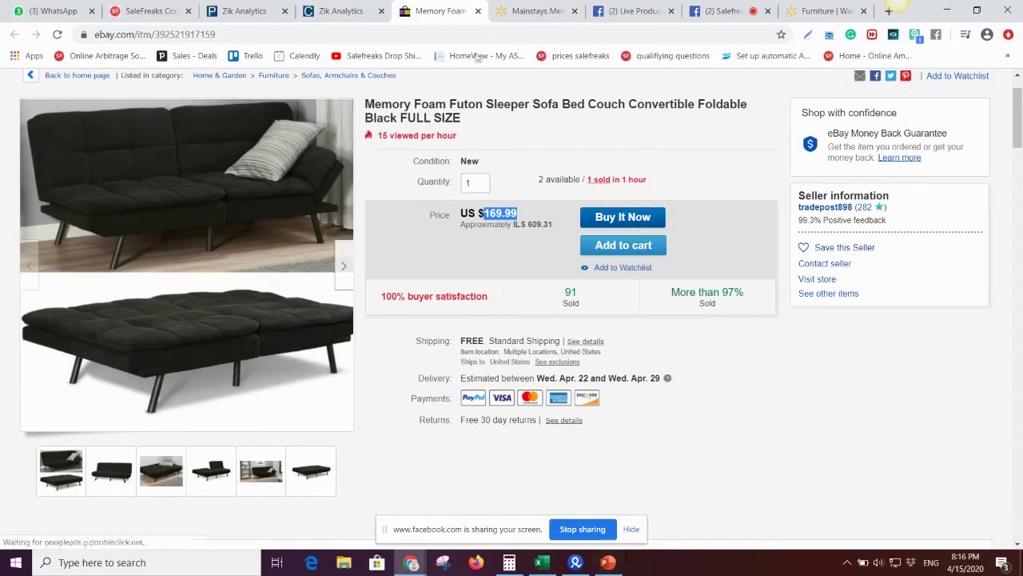
key(ctrl+Tab)
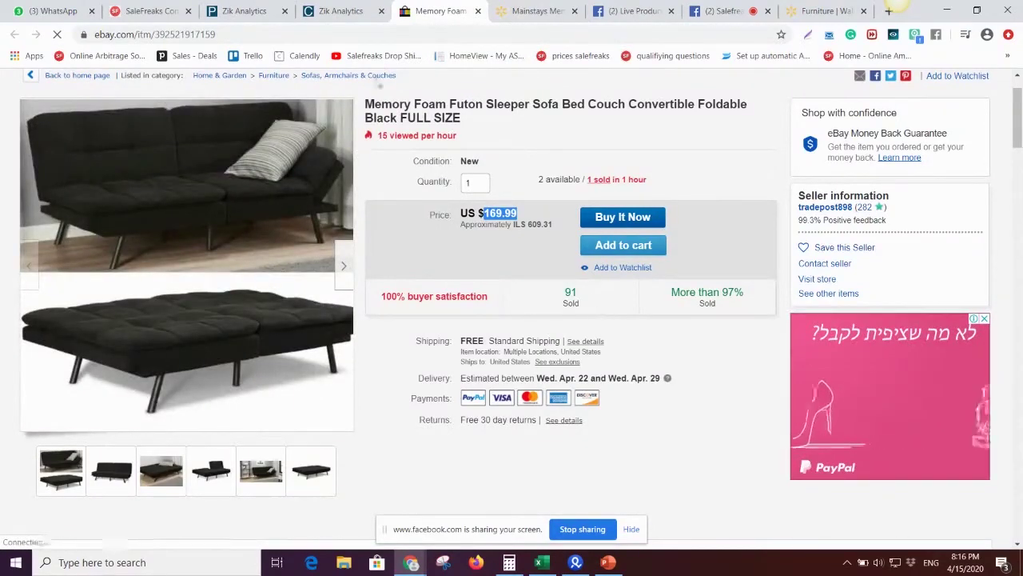
Search Walmart for the MPN WM19020540 from the eBay listing's item specifics.
scroll(392, 187, down, 5)
scroll(392, 187, down, 10)
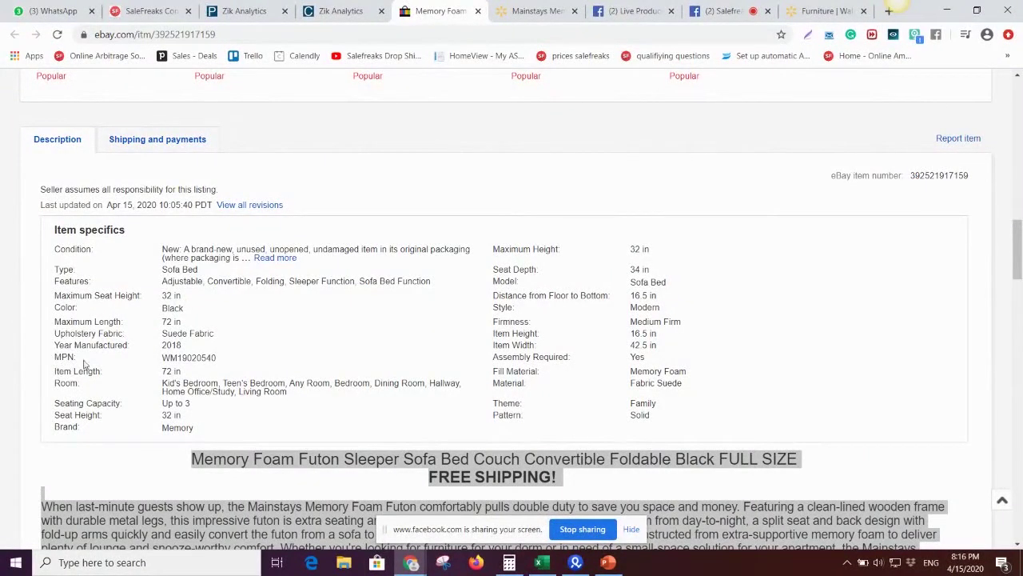
double_click(189, 358)
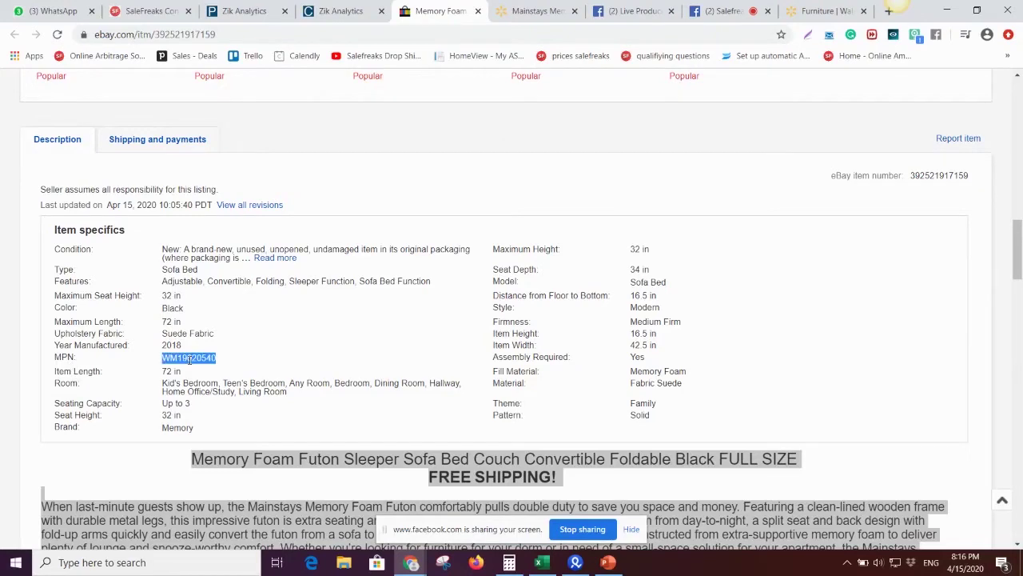
click(834, 10)
click(484, 85)
text(WM19020540)
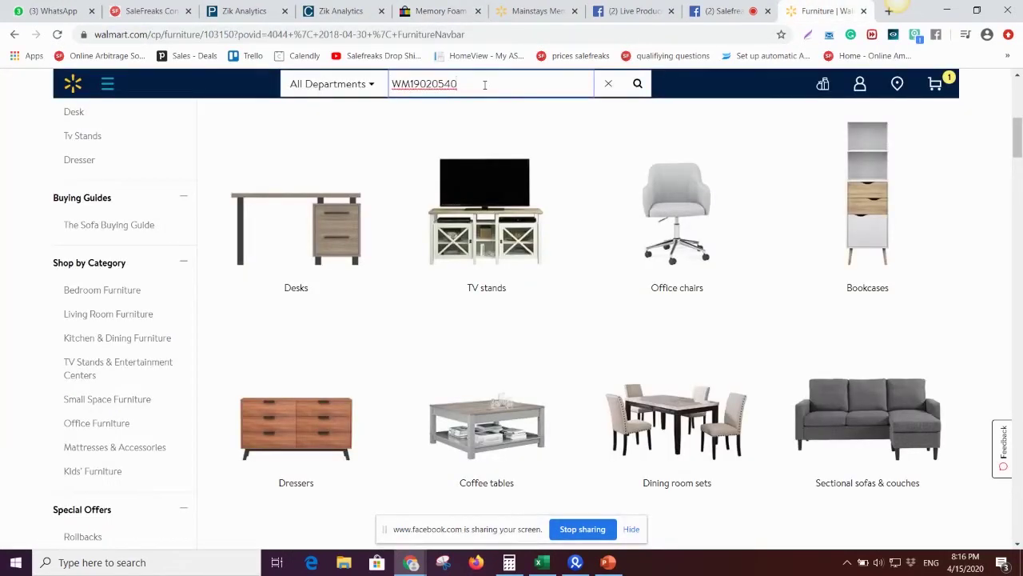
key(Return)
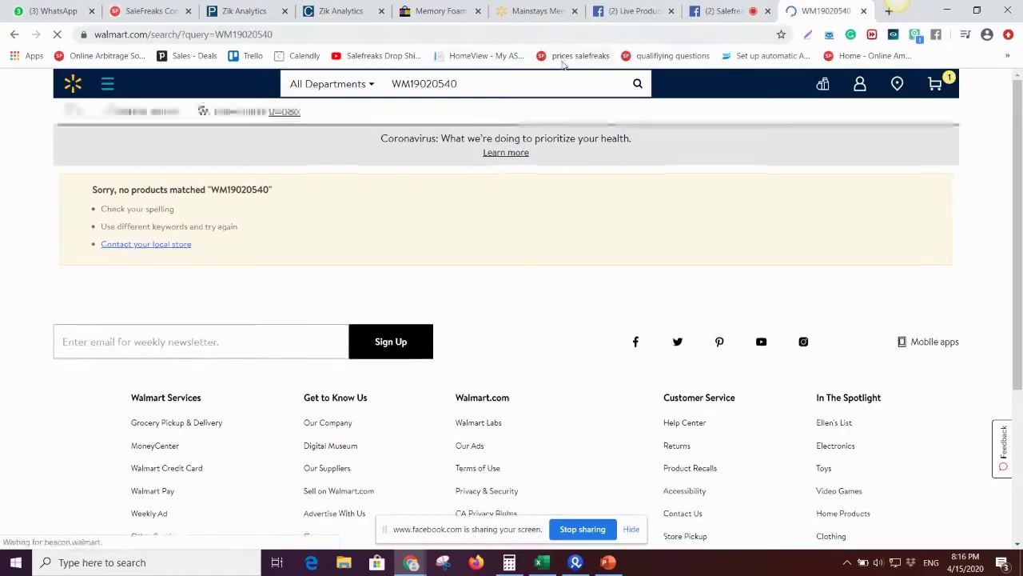
Review the eBay listing's item specifics and recheck its photos against the Walmart Black Suede futon page.
click(432, 9)
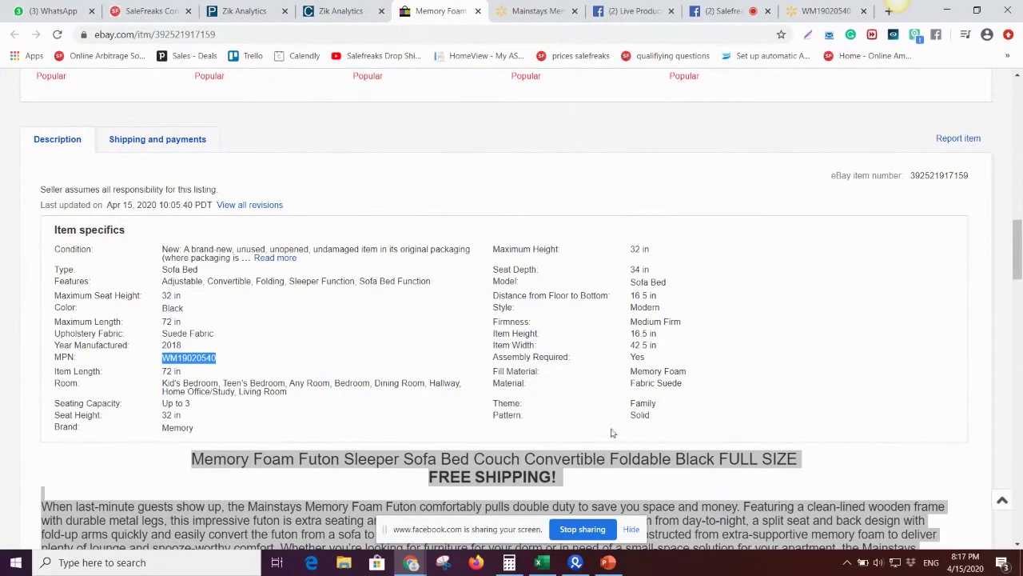
scroll(276, 453, down, 1)
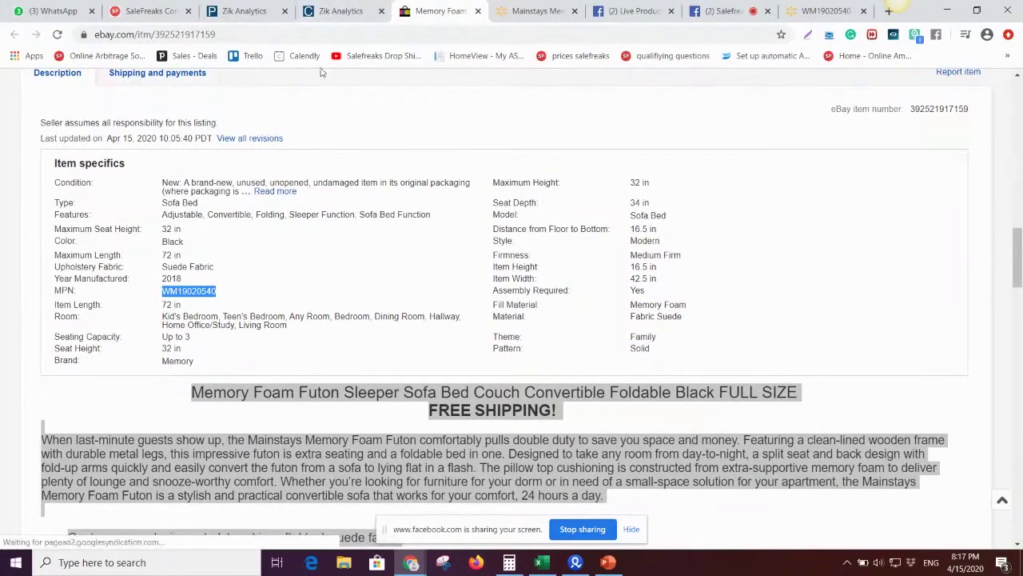
scroll(539, 130, up, 10)
scroll(539, 131, up, 5)
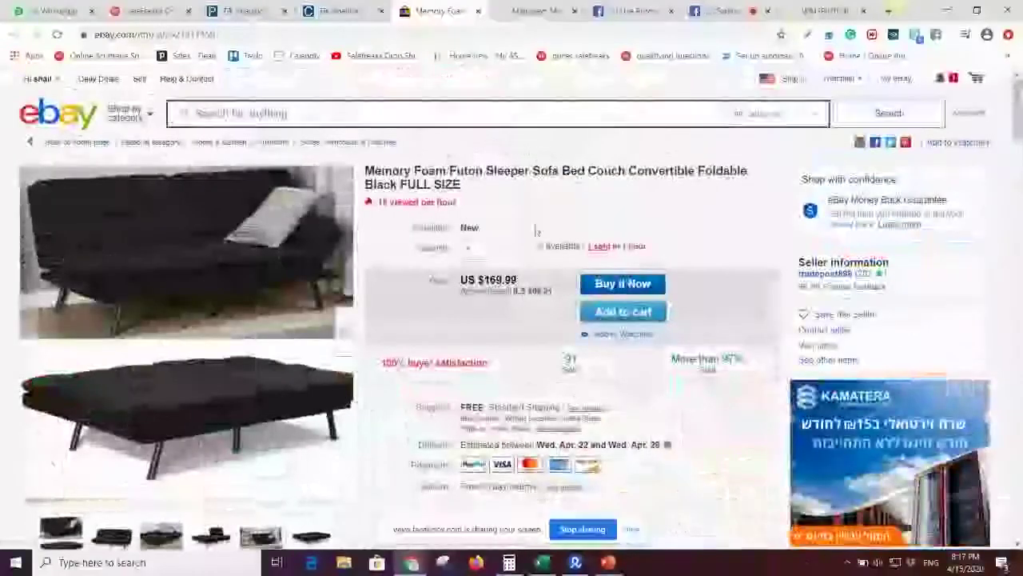
click(534, 11)
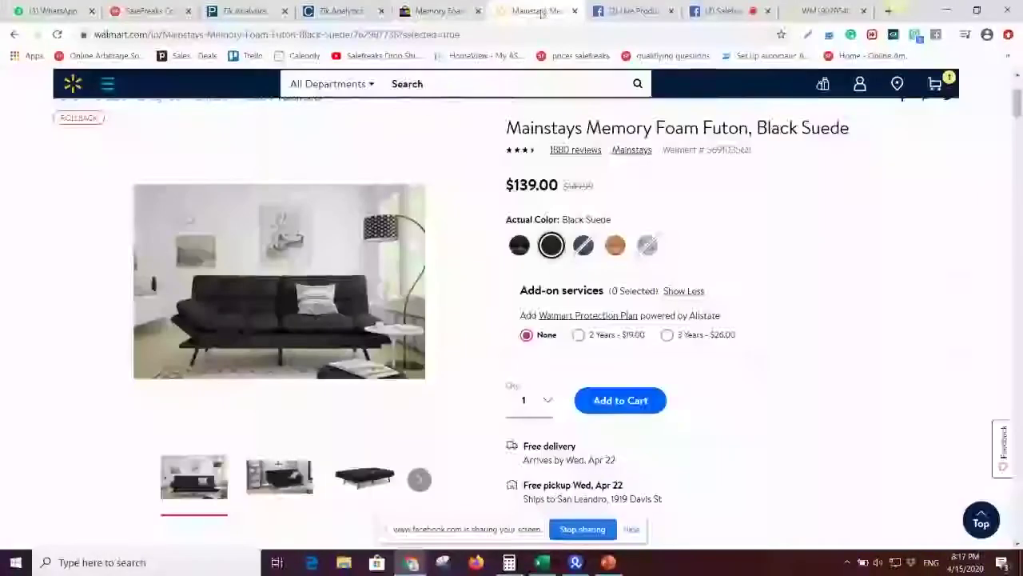
click(294, 499)
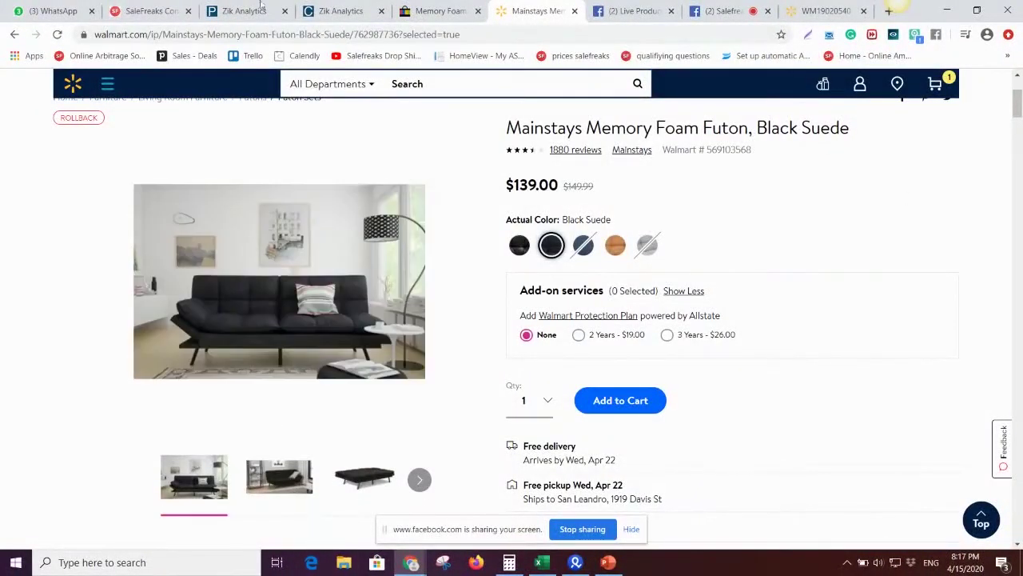
Copy the Walmart item ID 762987736 from the Black Suede futon's web address.
click(387, 29)
double_click(428, 34)
key(ctrl+c)
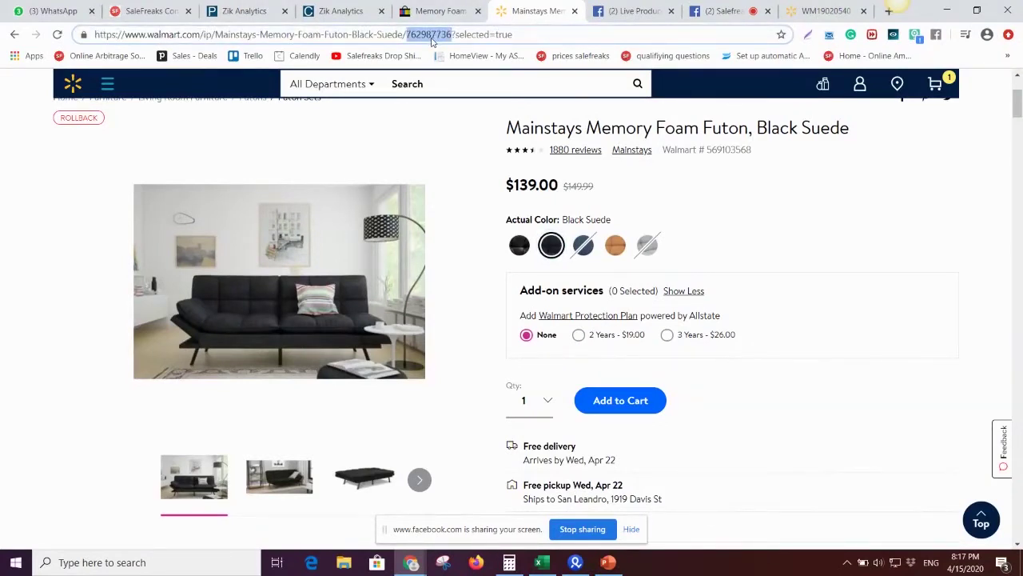
Switch to the ALE 1_2_2020 workbook in Excel and clear the old titles and item IDs in rows 2 to 27.
click(541, 562)
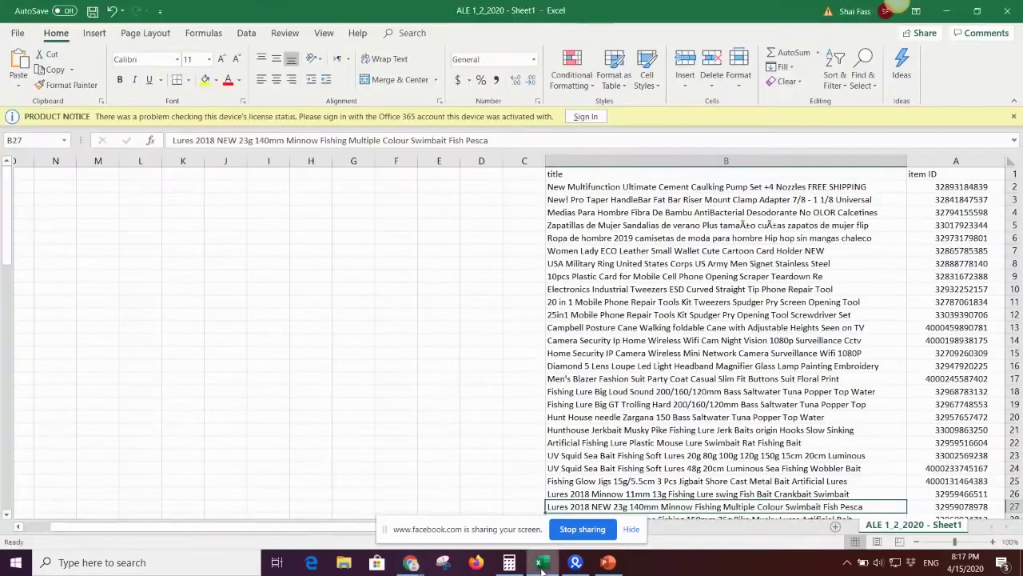
click(947, 11)
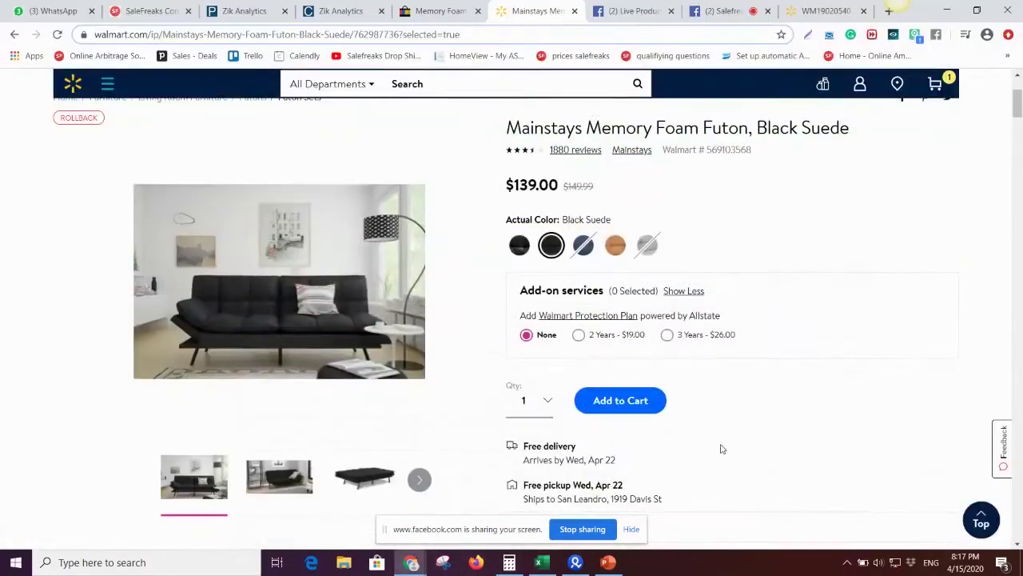
click(542, 562)
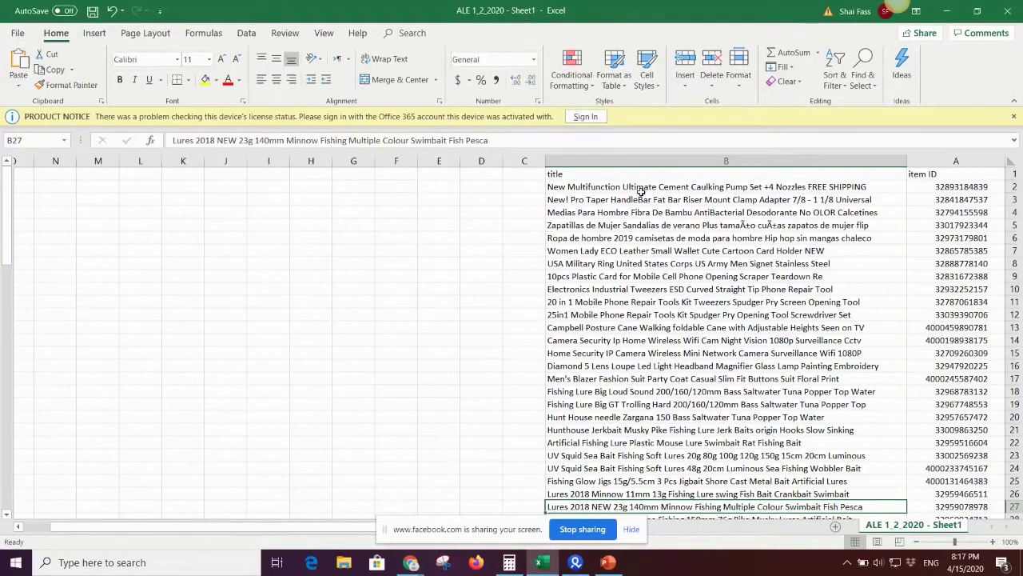
key(ctrl+a)
click(651, 237)
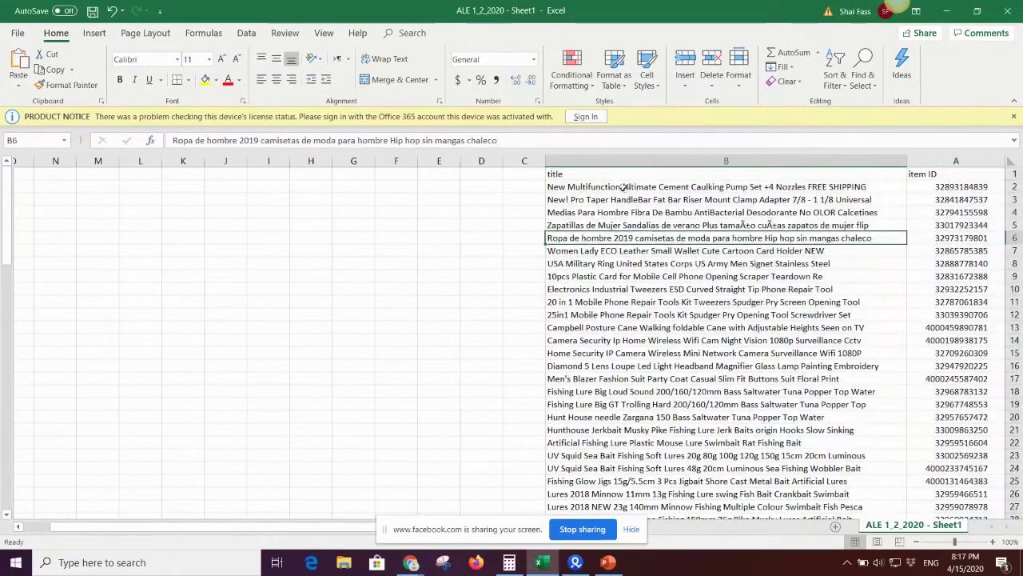
drag(627, 188, 929, 503)
key(Delete)
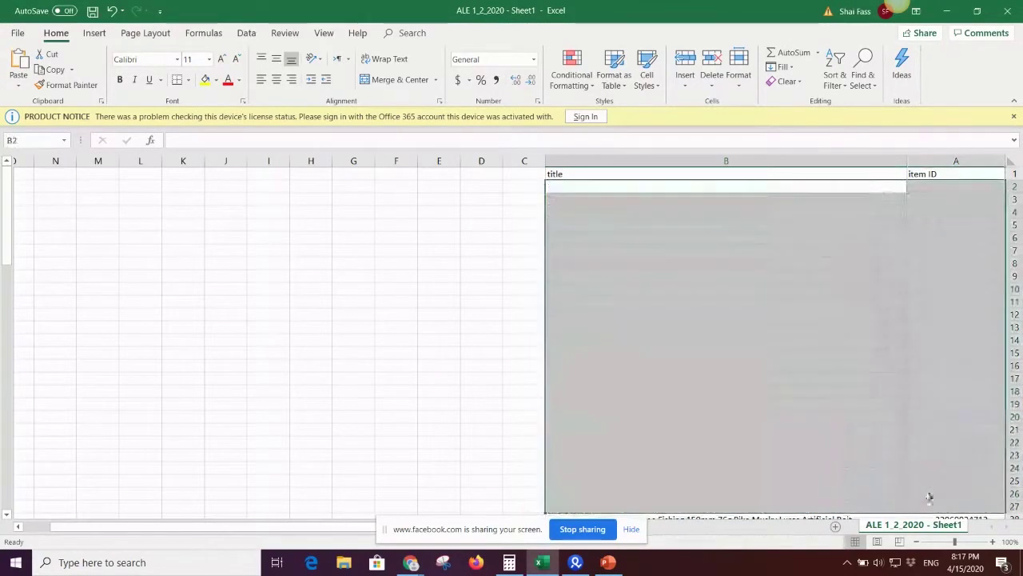
click(884, 340)
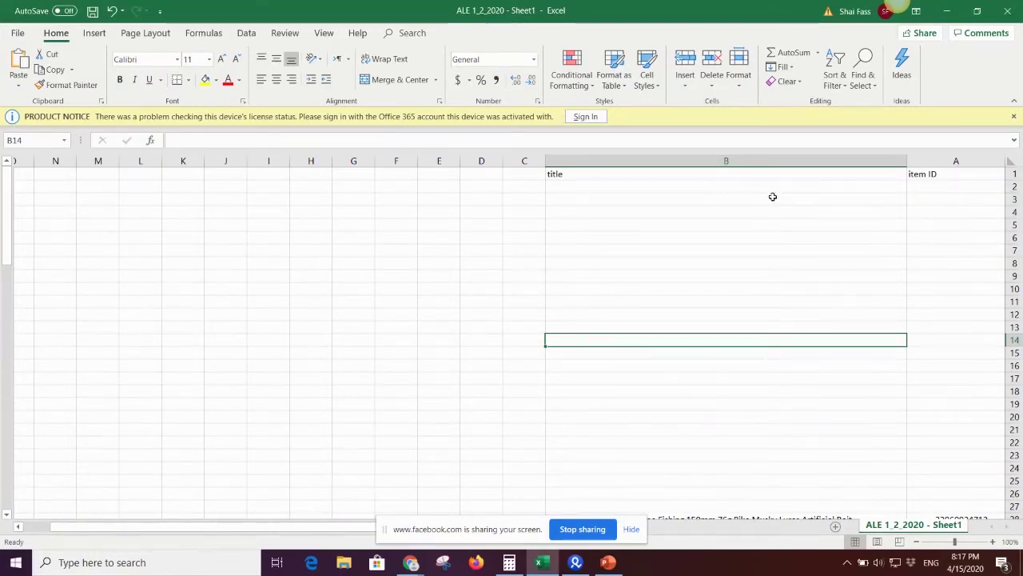
Paste WM19020540 into the first item ID cell, A2, and widen column A to fit it.
click(928, 187)
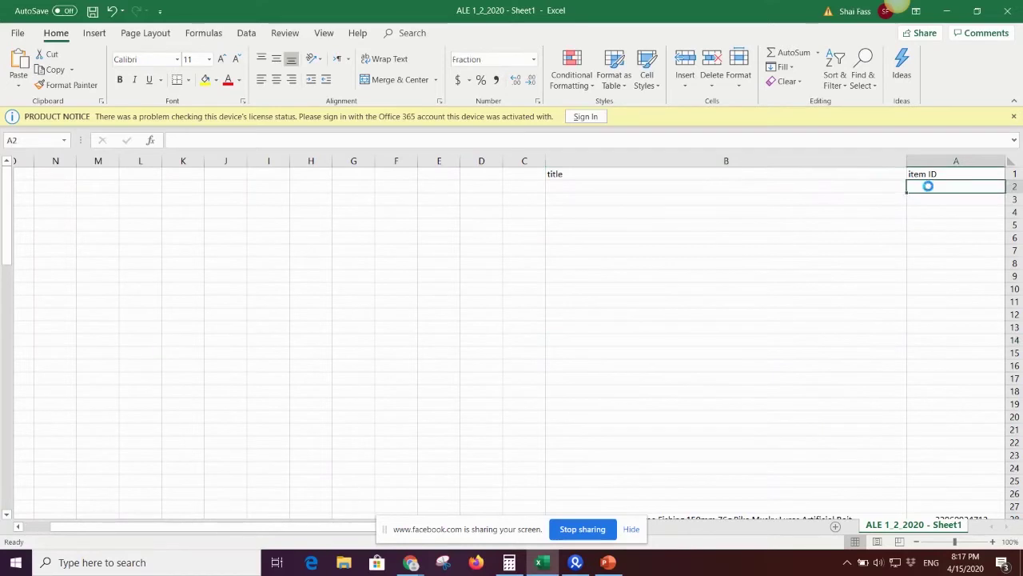
text(WM19020540)
drag(907, 159, 869, 161)
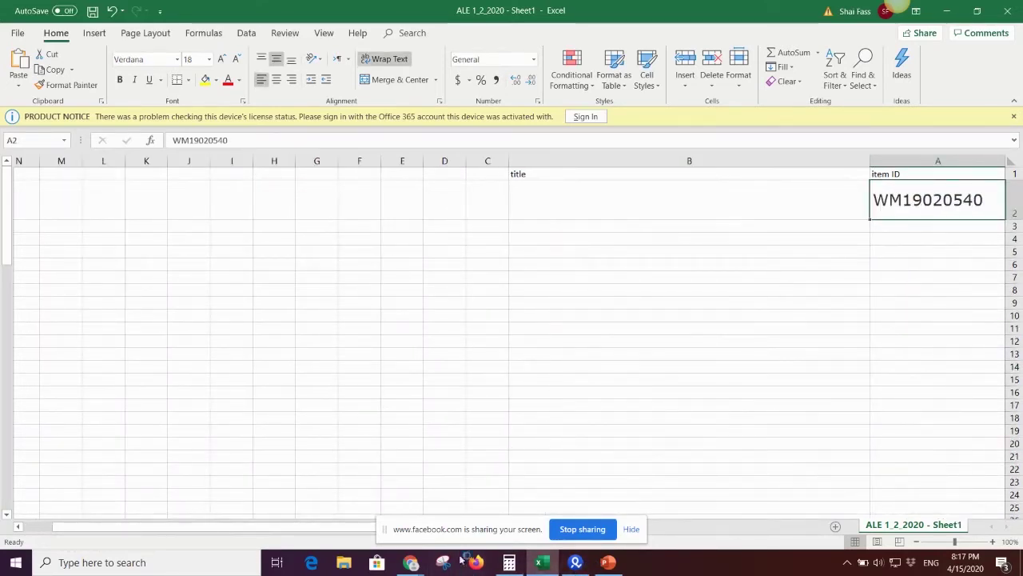
Copy the item ID 762987736 from the Walmart futon page's web address in Chrome and replace the content of cell A2 with it.
click(410, 562)
click(362, 523)
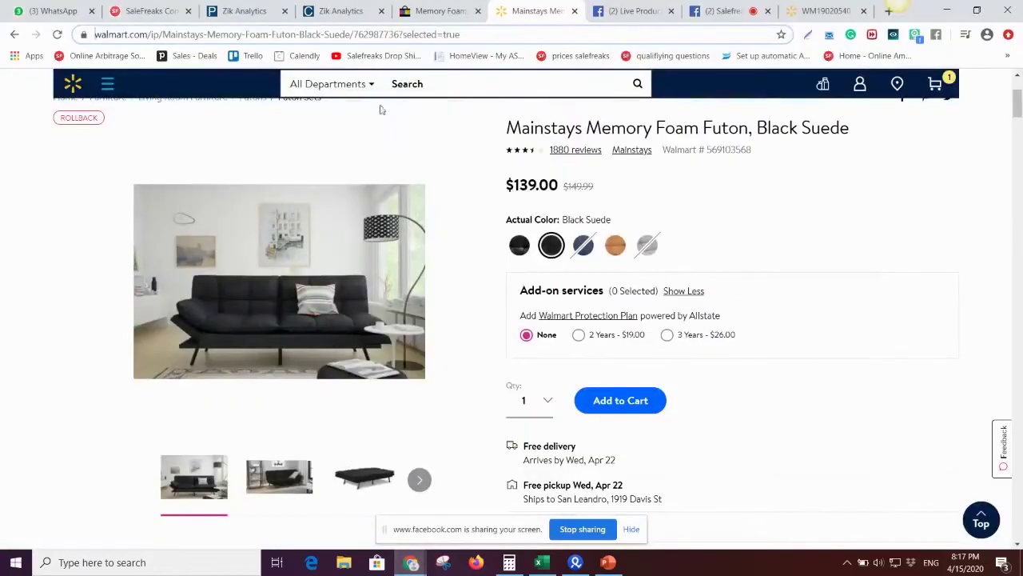
double_click(364, 33)
double_click(429, 34)
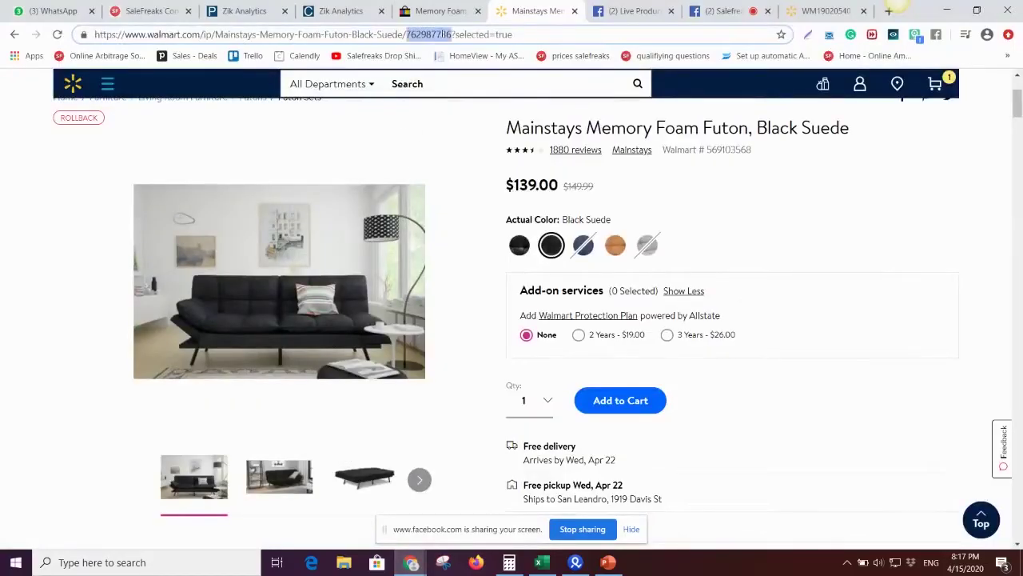
click(542, 562)
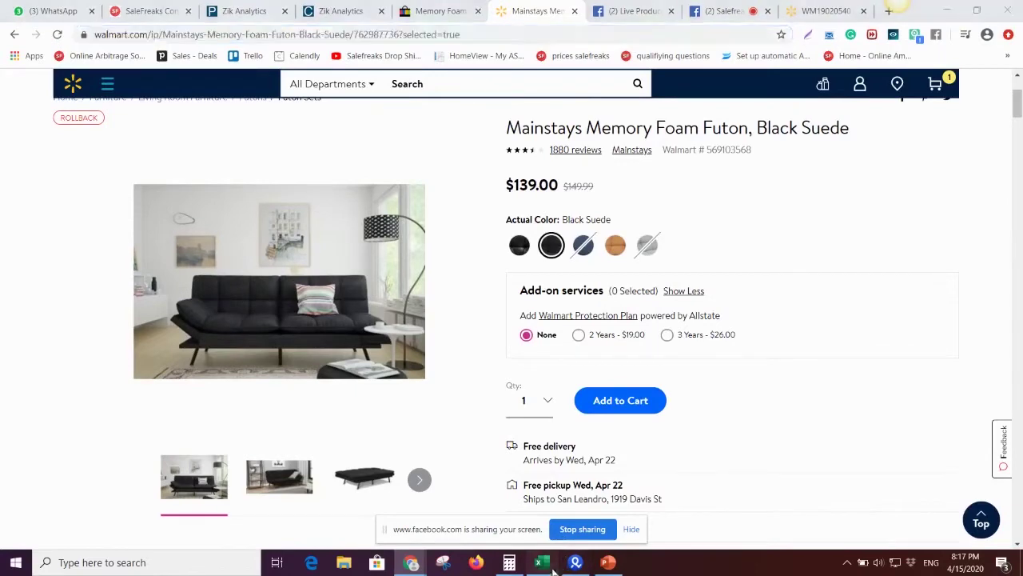
key(ctrl+v)
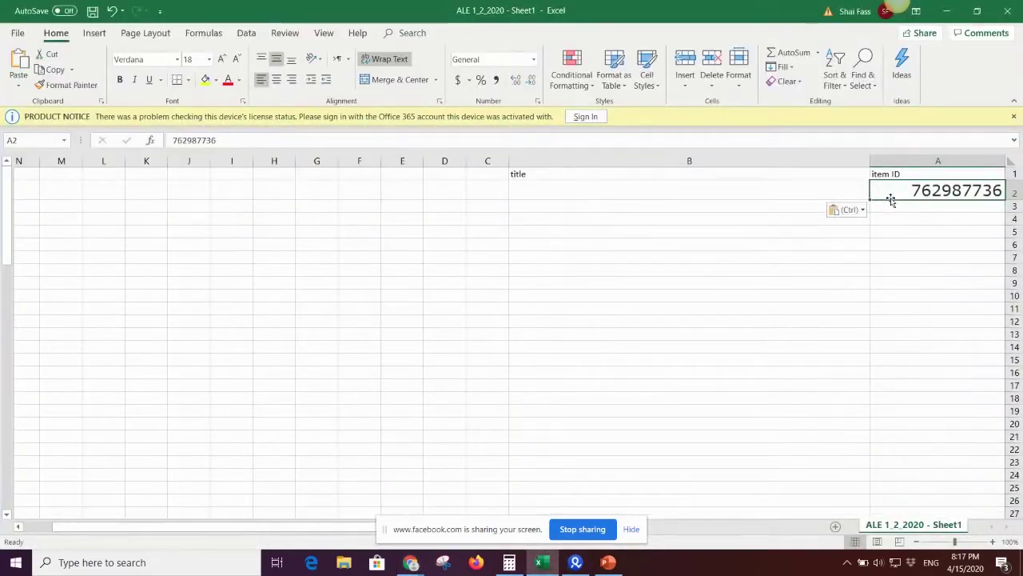
Copy the full title of the eBay futon listing into the title cell B2 of the Excel sheet.
click(718, 189)
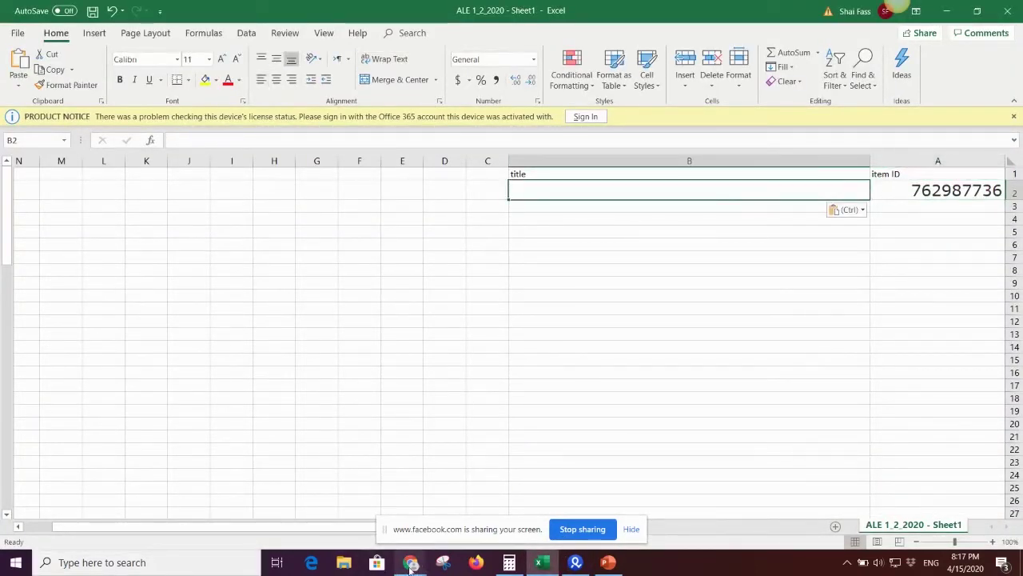
mouse_move(410, 563)
mouse_move(375, 522)
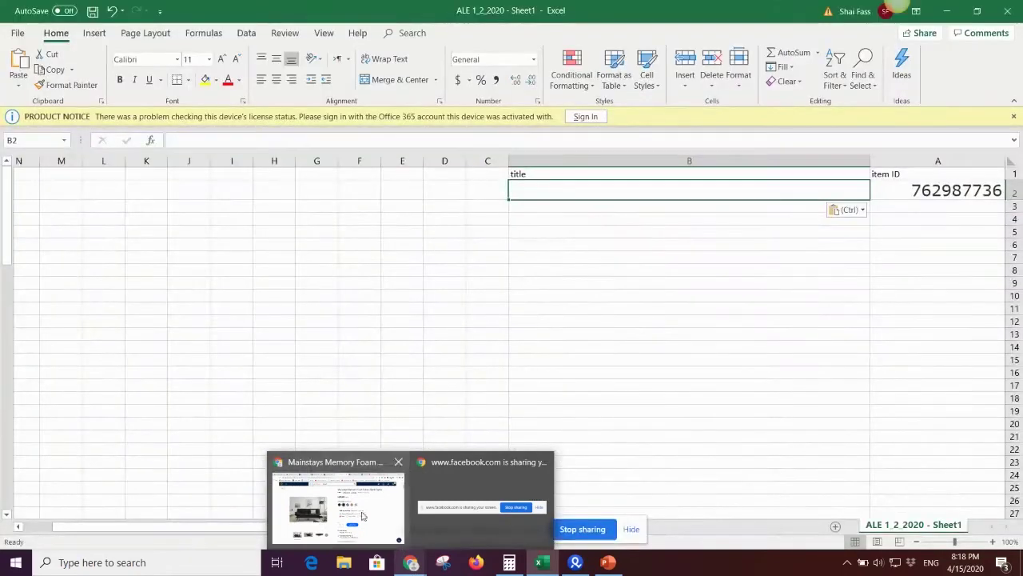
click(344, 507)
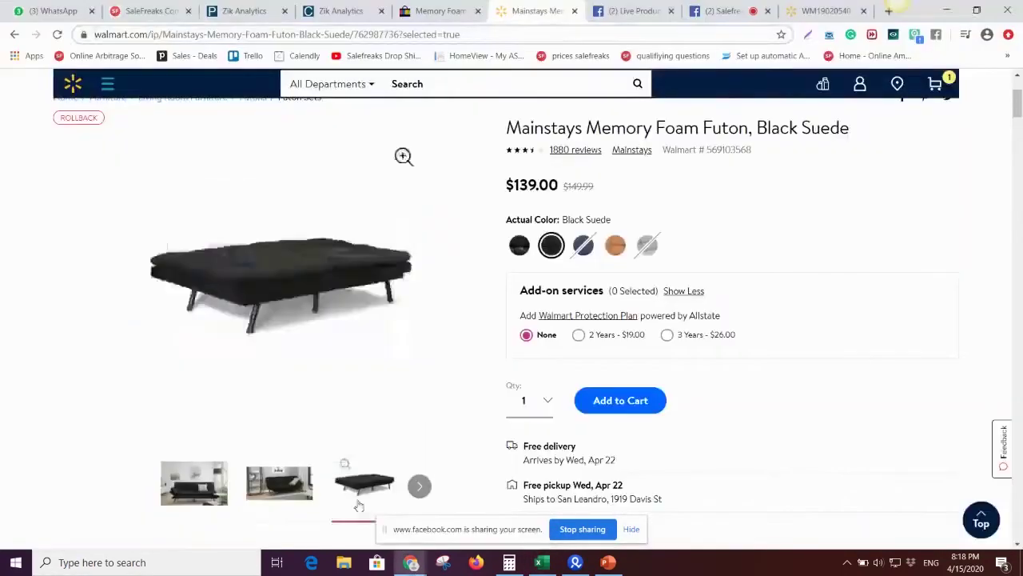
click(408, 10)
drag(483, 189, 368, 166)
key(ctrl+c)
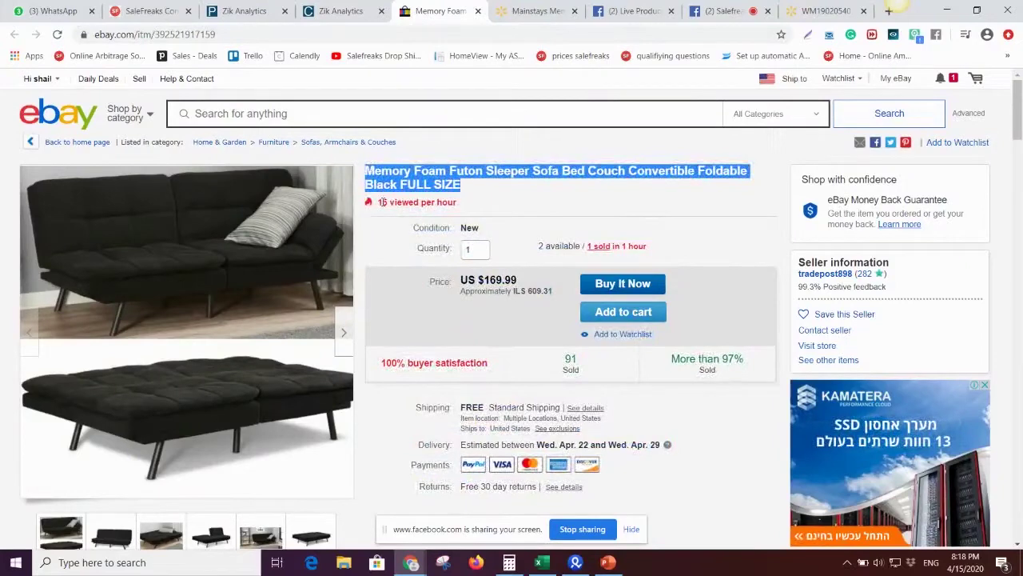
click(540, 562)
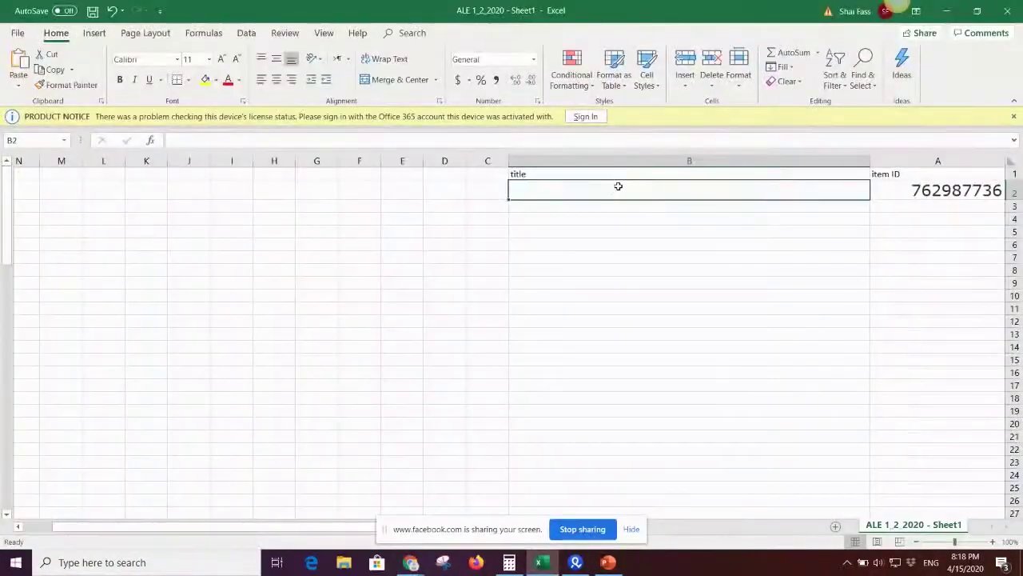
key(ctrl+v)
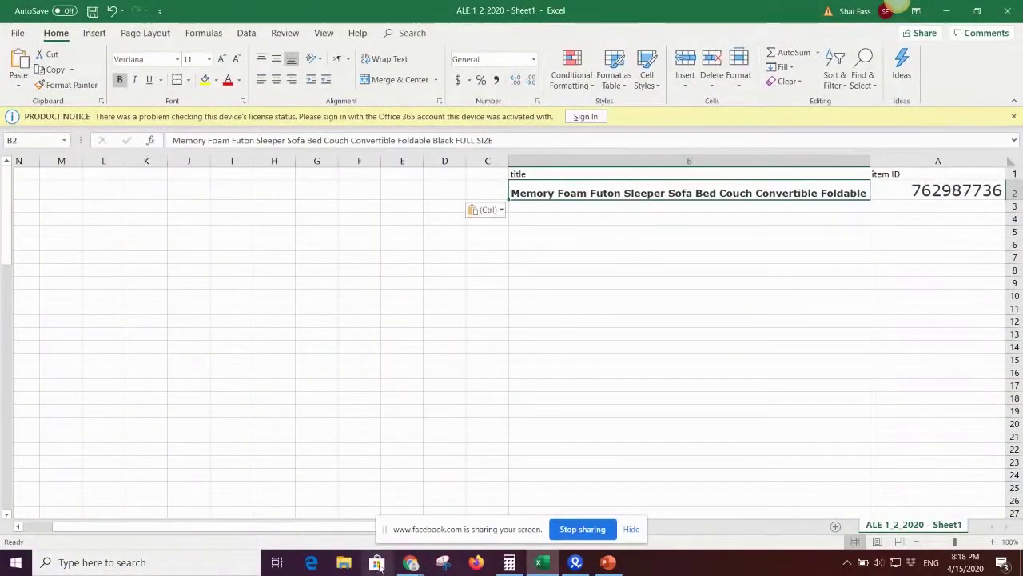
Return to Chrome and close the futon's eBay and Walmart pages.
click(407, 562)
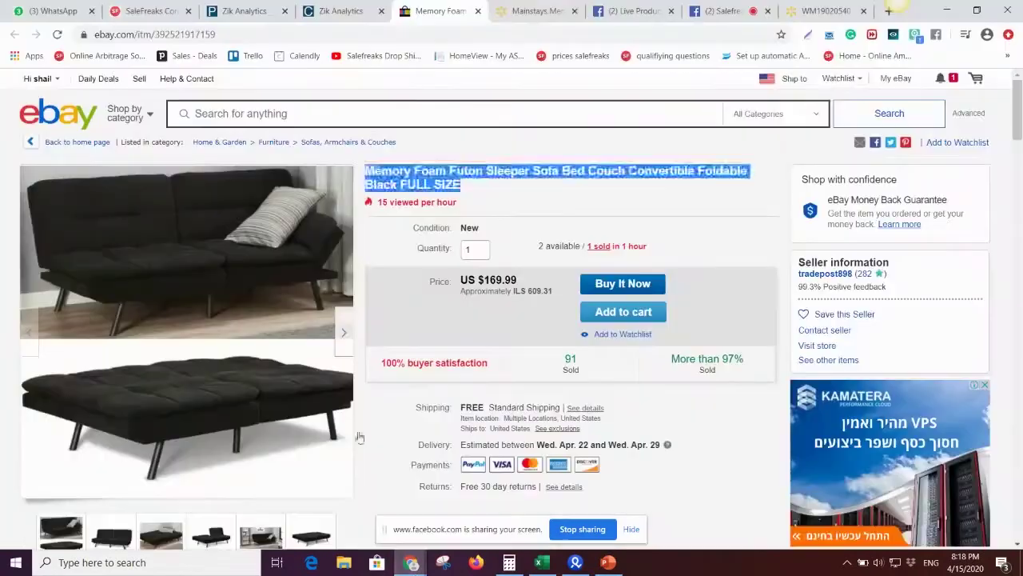
click(349, 512)
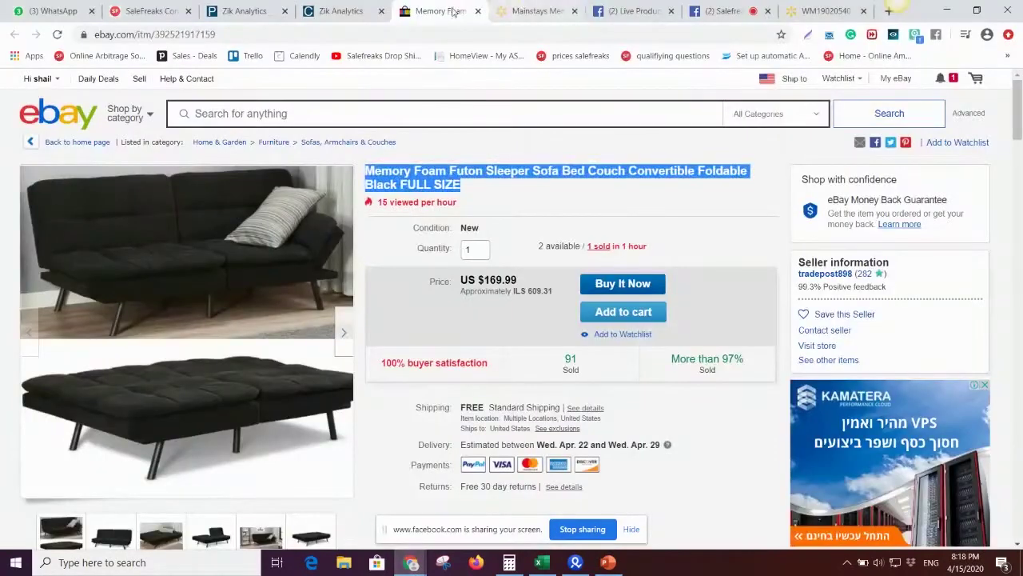
click(478, 11)
click(478, 11)
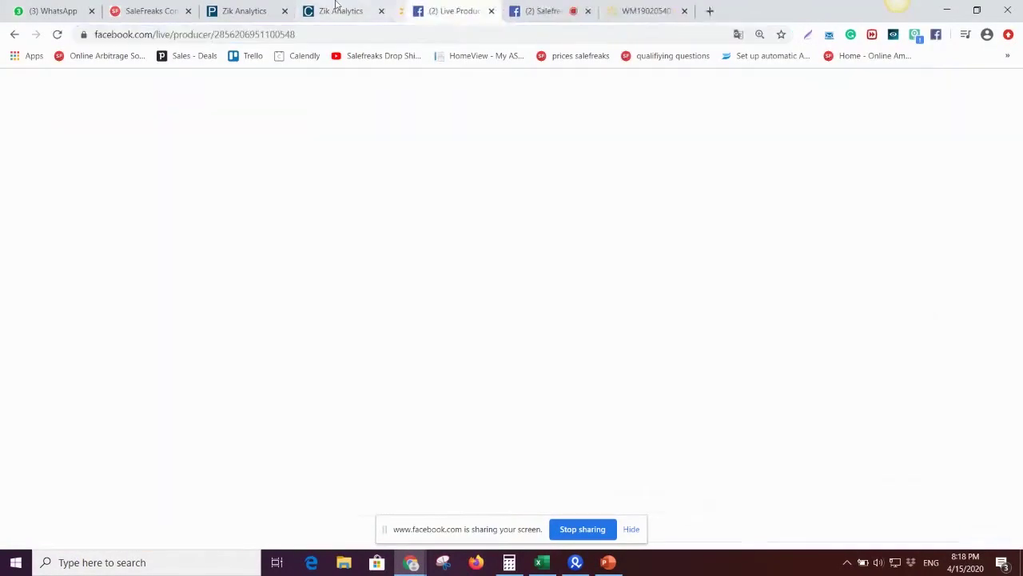
Open the Everlast Punching BAG Kit eBay listing from the competitor's Zik Analytics product list and check its stock notice.
click(339, 10)
mouse_move(96, 339)
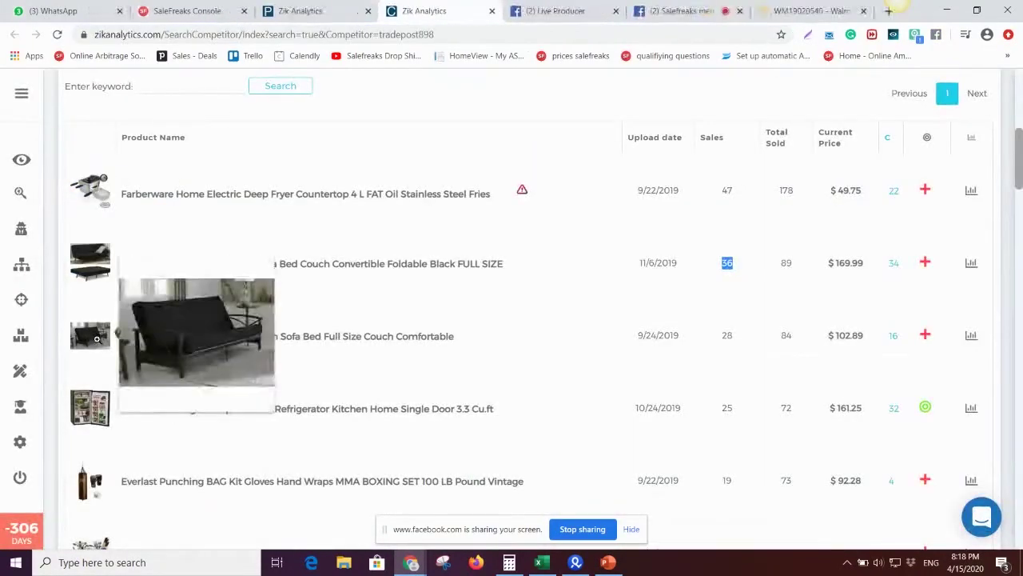
scroll(96, 339, down, 1)
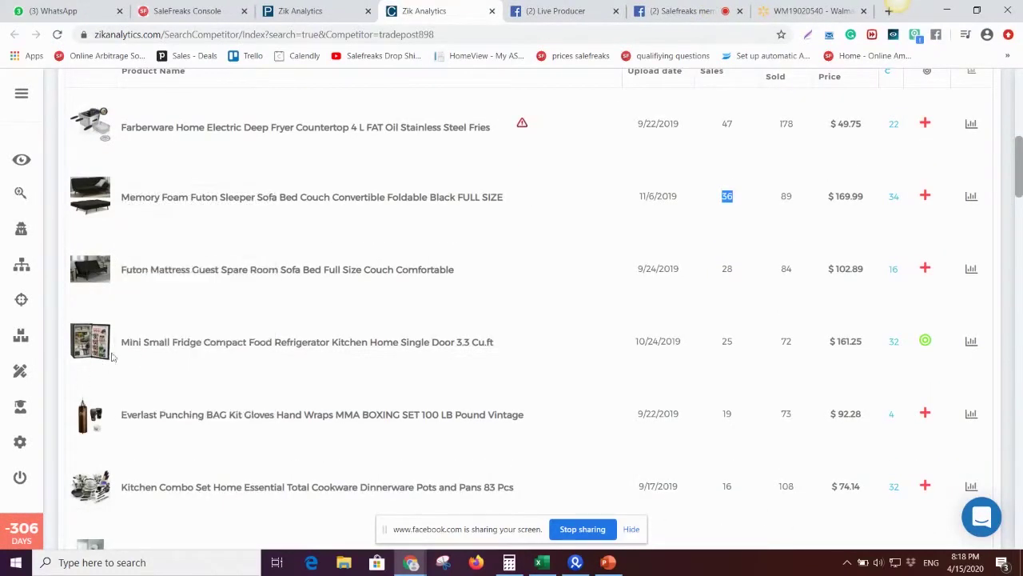
mouse_move(99, 414)
click(246, 417)
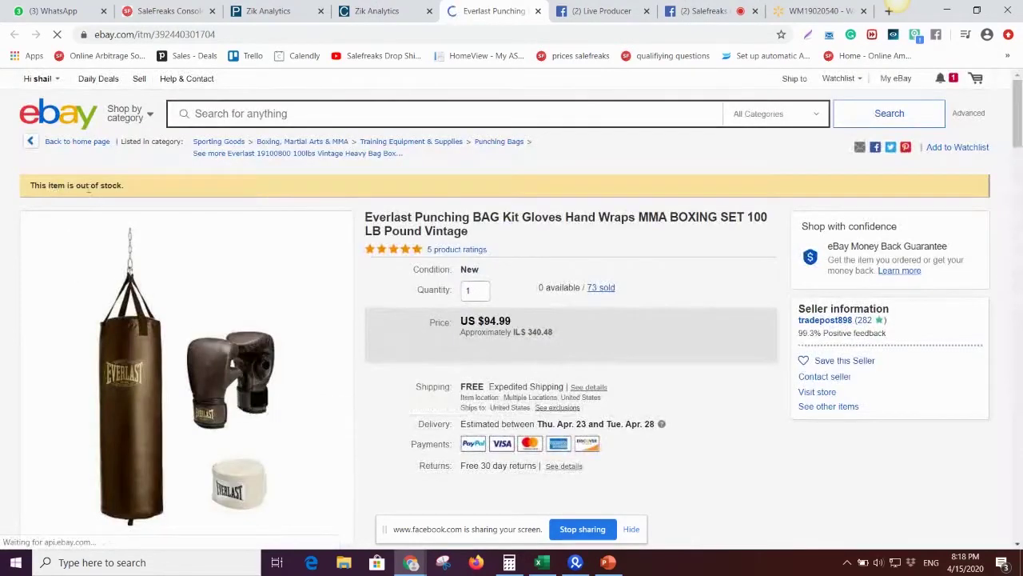
drag(90, 185, 90, 220)
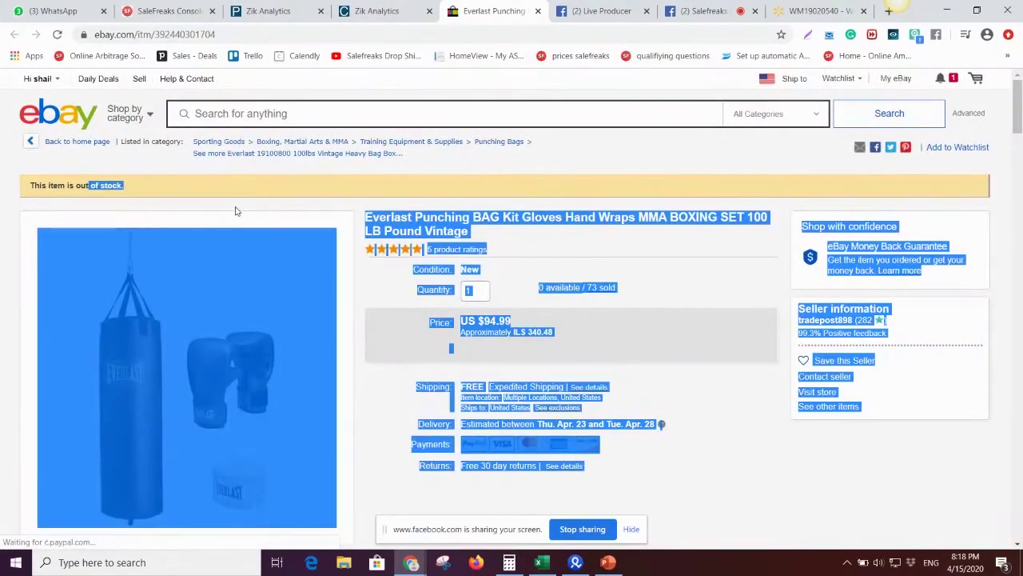
click(235, 211)
Search Google for the punching bag listing's title and description text, from the heading through the shadow boxing bullet.
scroll(318, 219, down, 10)
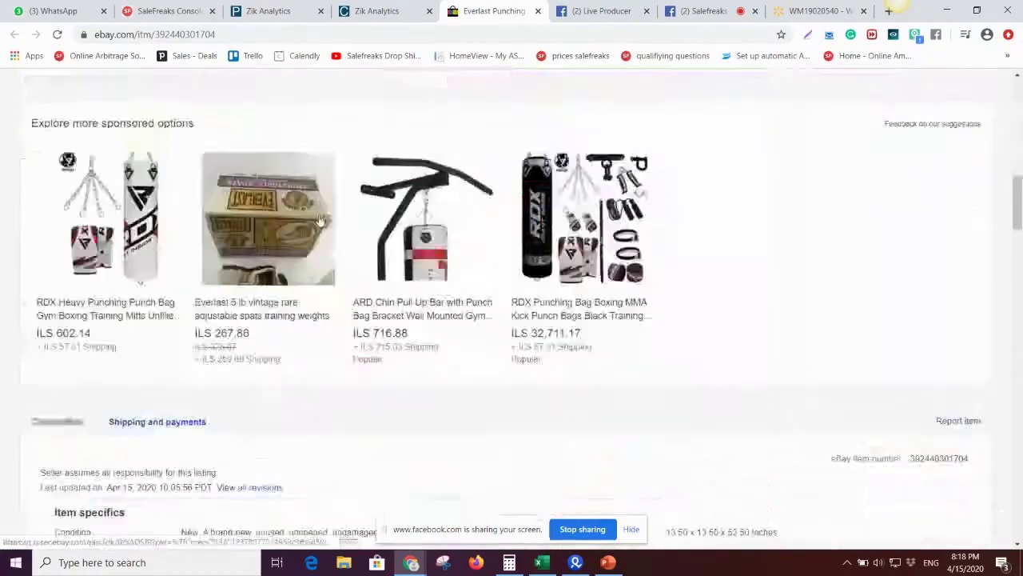
scroll(318, 220, down, 6)
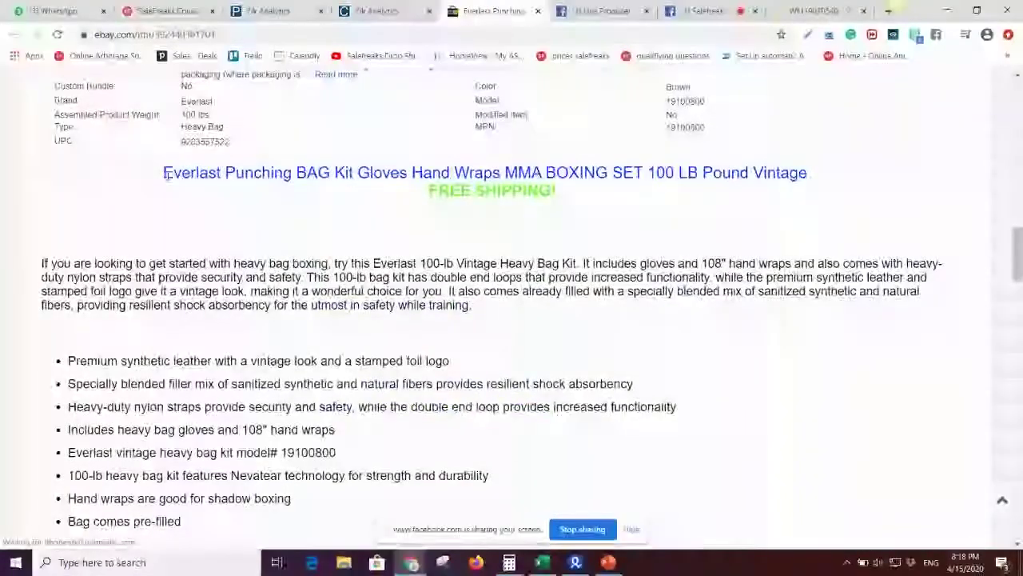
drag(166, 174, 293, 500)
right_click(368, 304)
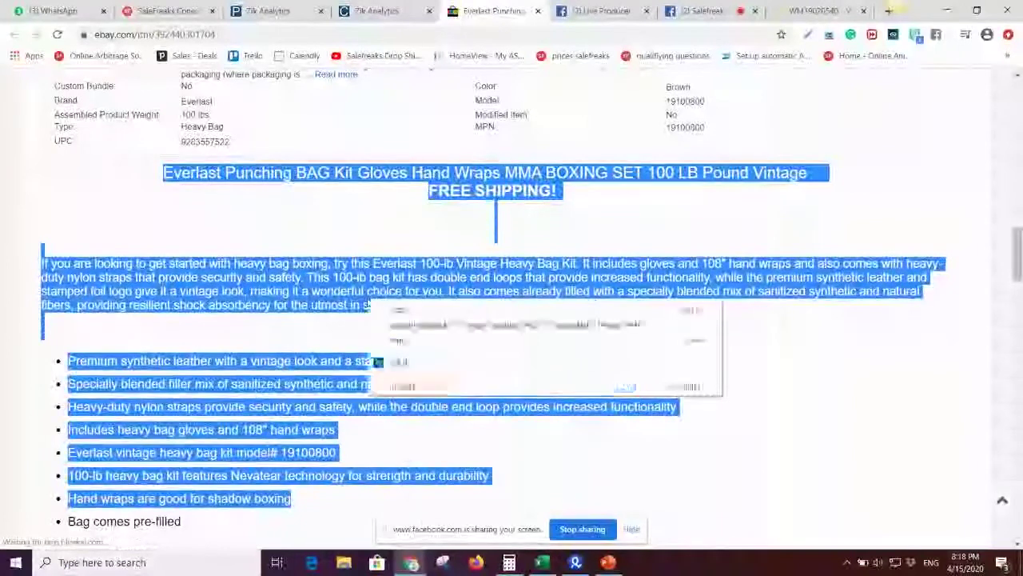
click(412, 326)
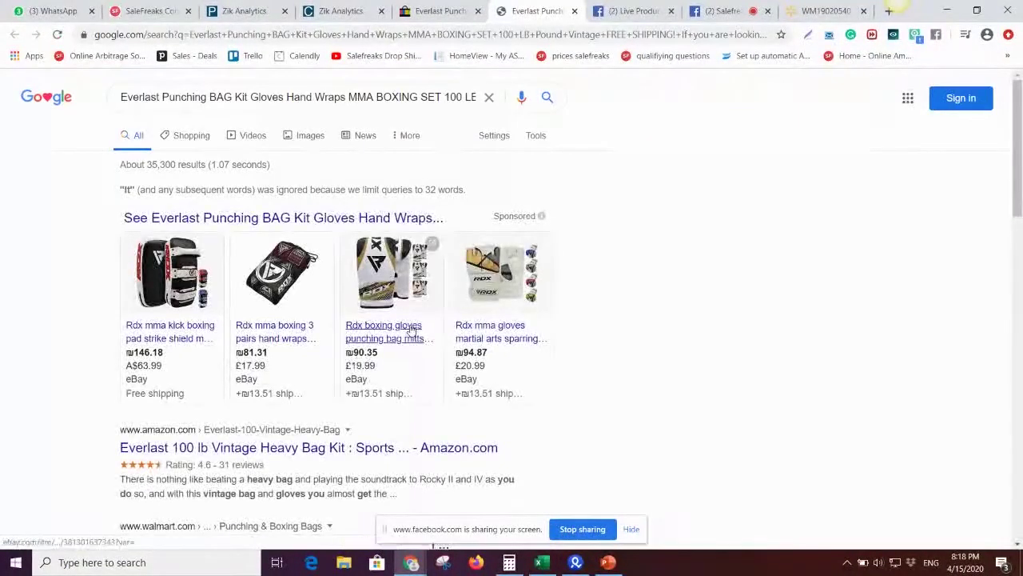
Open the Walmart result for the Everlast 100 lb Vintage Heavy Bag Kit from the Google results.
mouse_move(412, 328)
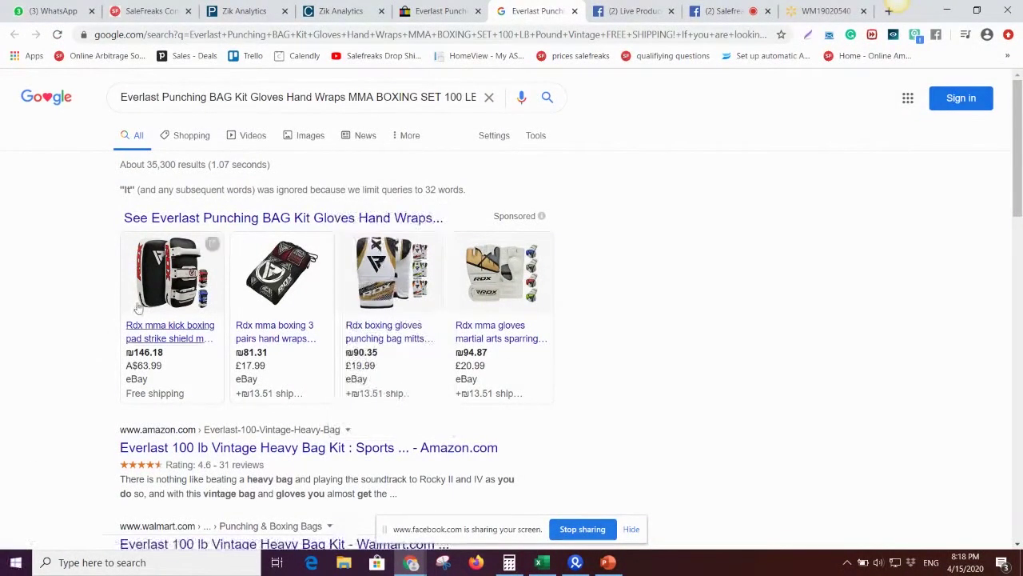
scroll(142, 328, down, 1)
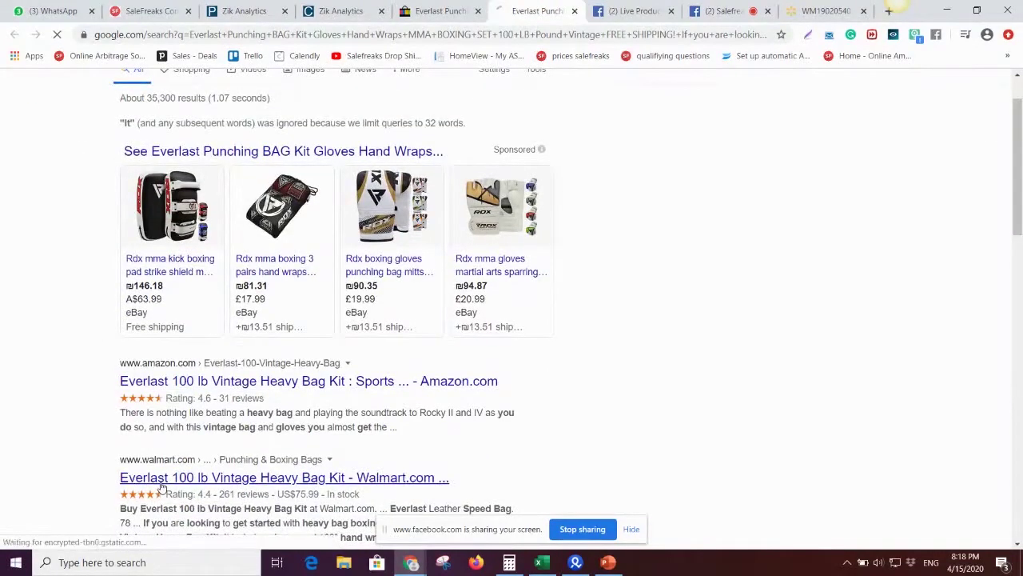
click(183, 486)
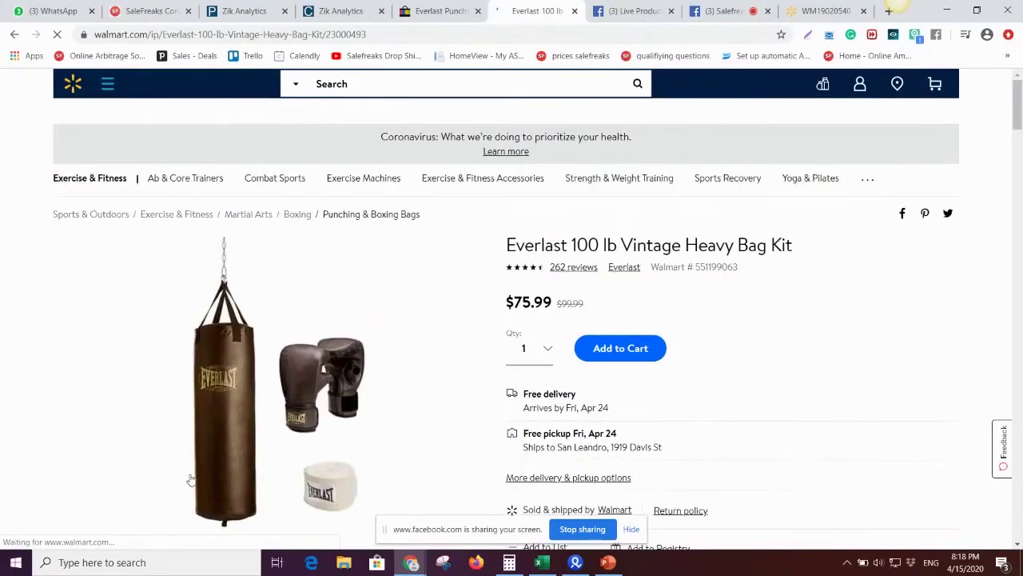
Compare the eBay punching bag listing's photo, title and price with the Walmart Everlast 100 lb Vintage Heavy Bag Kit page.
click(461, 6)
scroll(464, 138, down, 10)
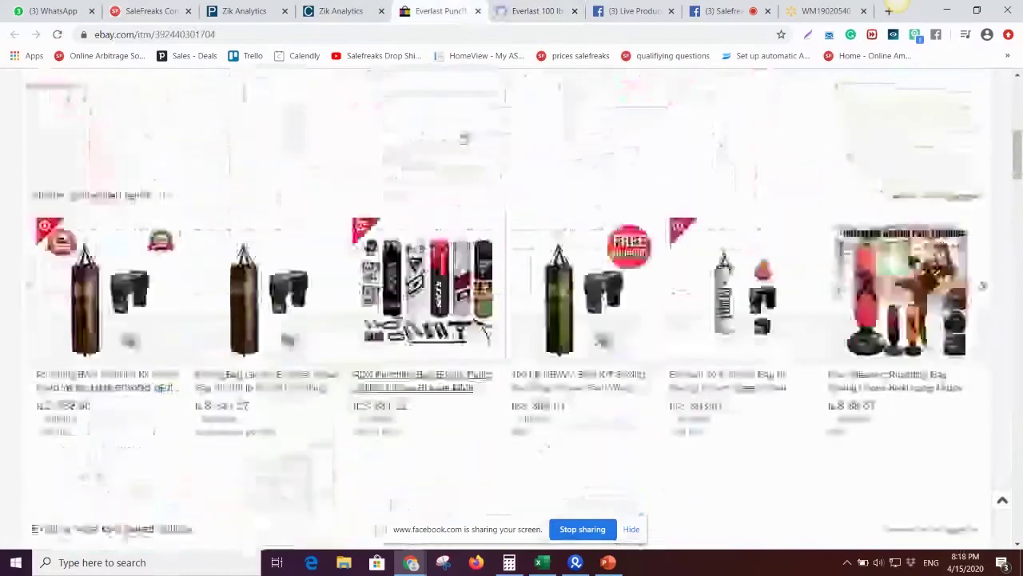
scroll(464, 138, up, 10)
scroll(464, 139, down, 2)
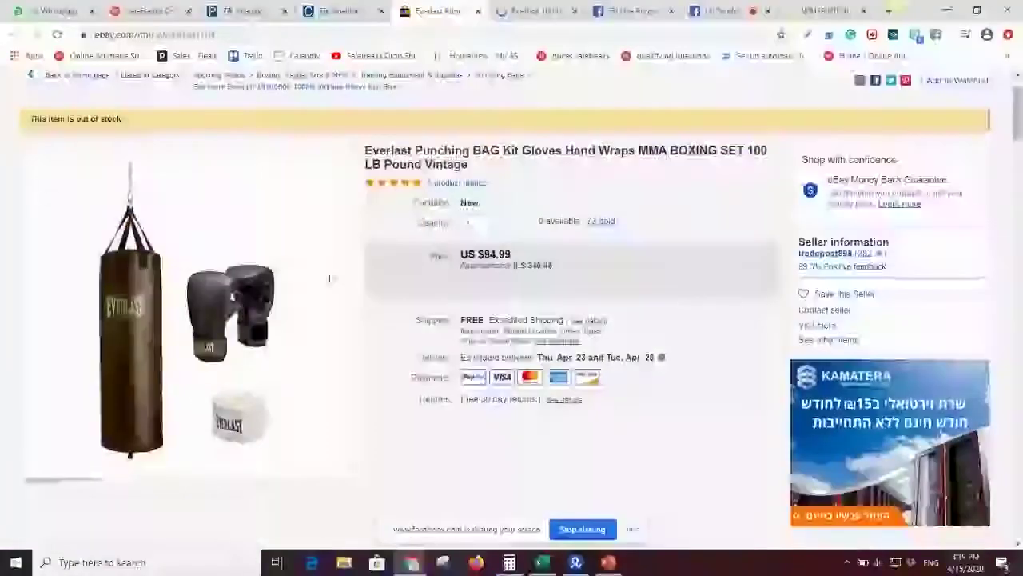
click(537, 9)
scroll(334, 433, down, 1)
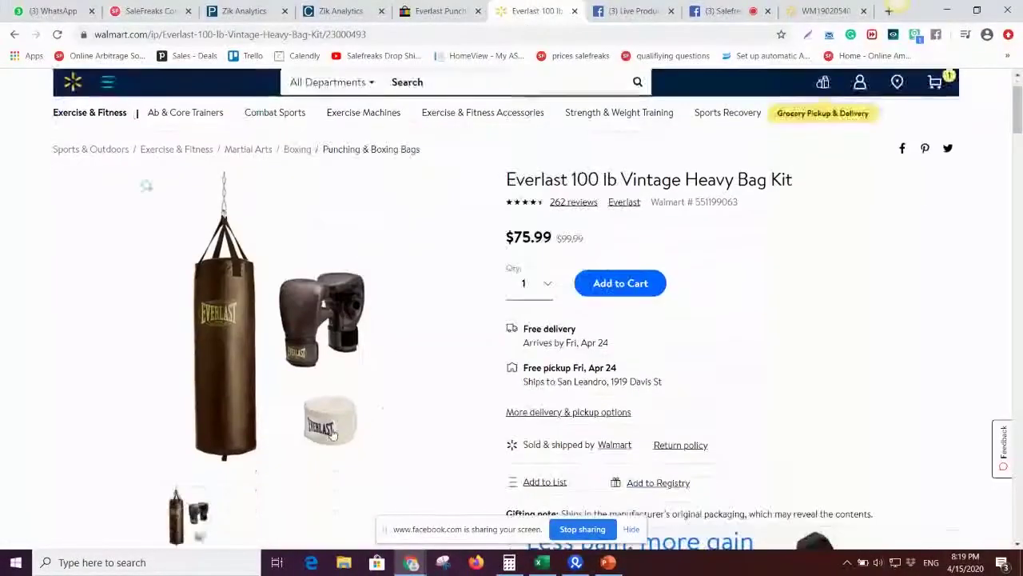
Recheck the price of the Everlast heavy bag kit on the Walmart page against the eBay listing's price.
scroll(416, 163, down, 2)
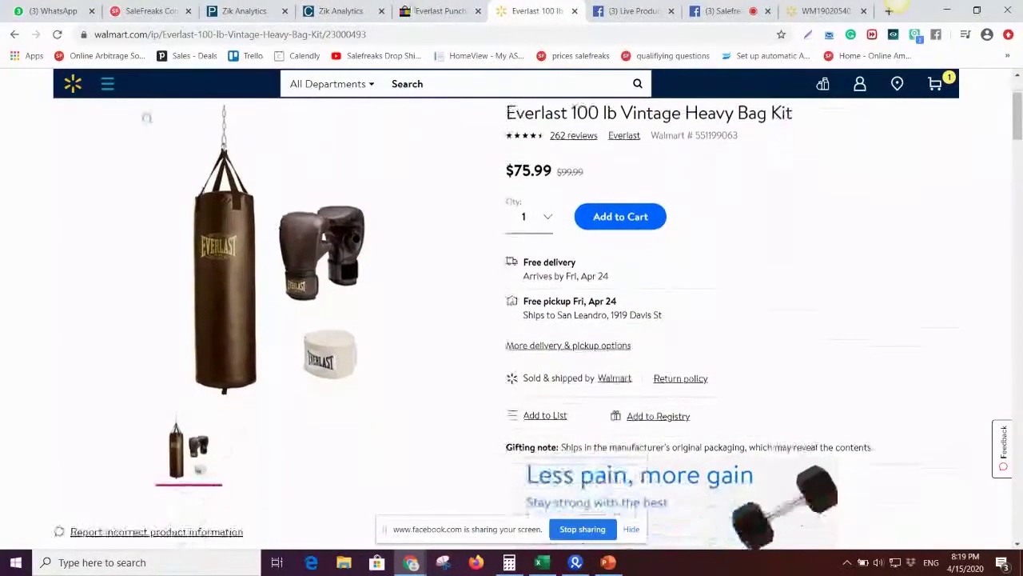
click(441, 11)
scroll(221, 453, down, 1)
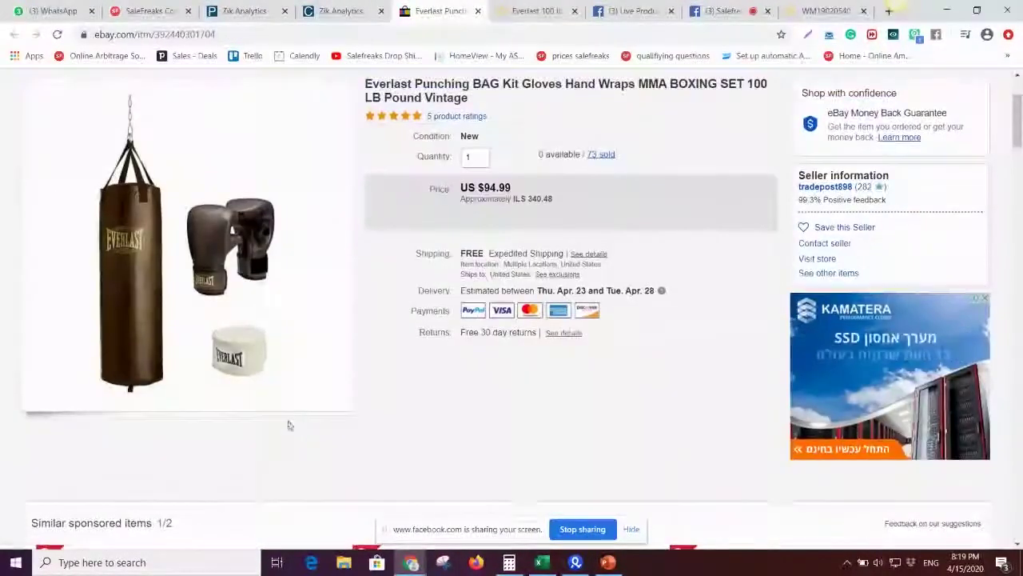
scroll(357, 344, up, 2)
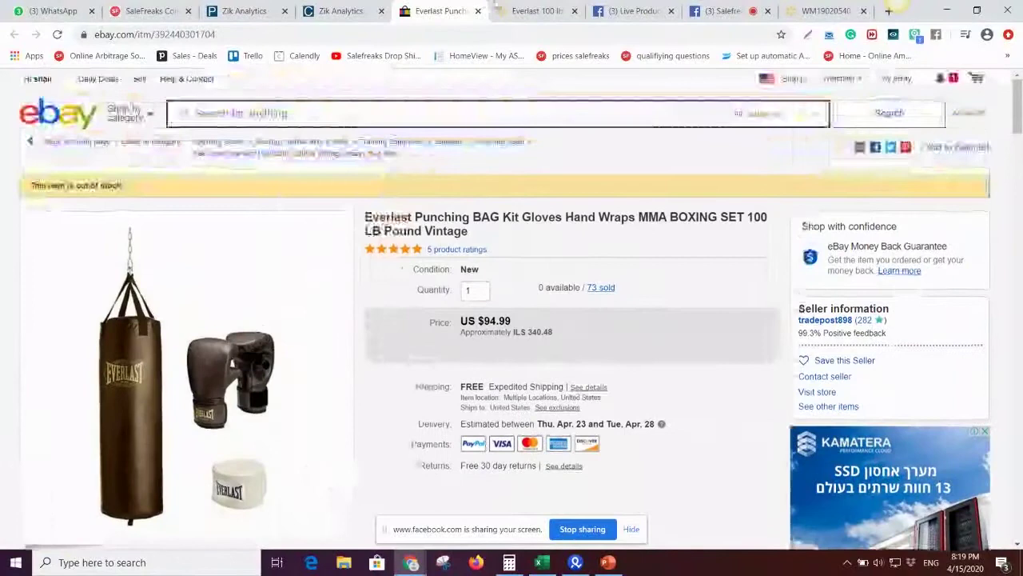
click(516, 10)
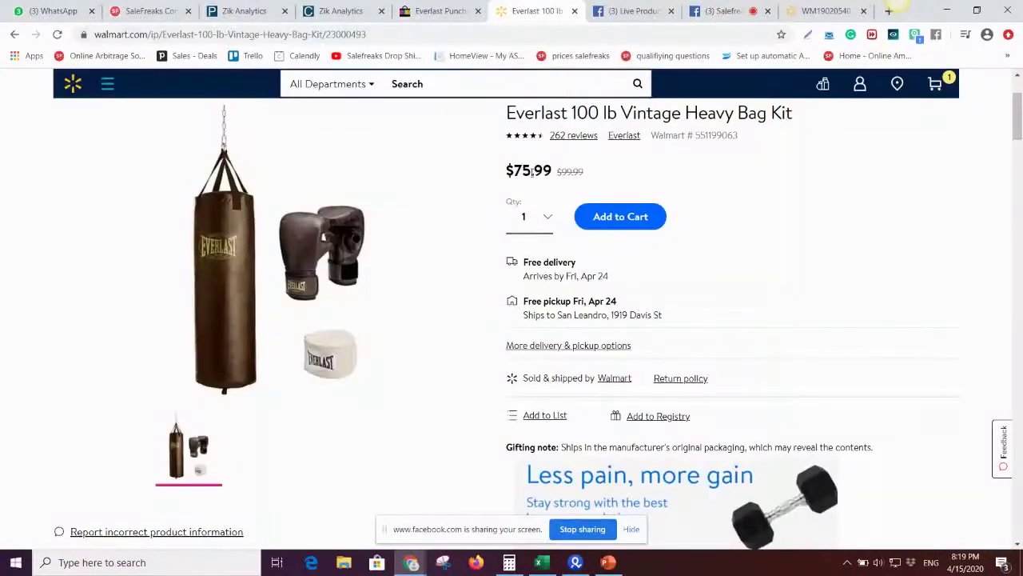
click(431, 6)
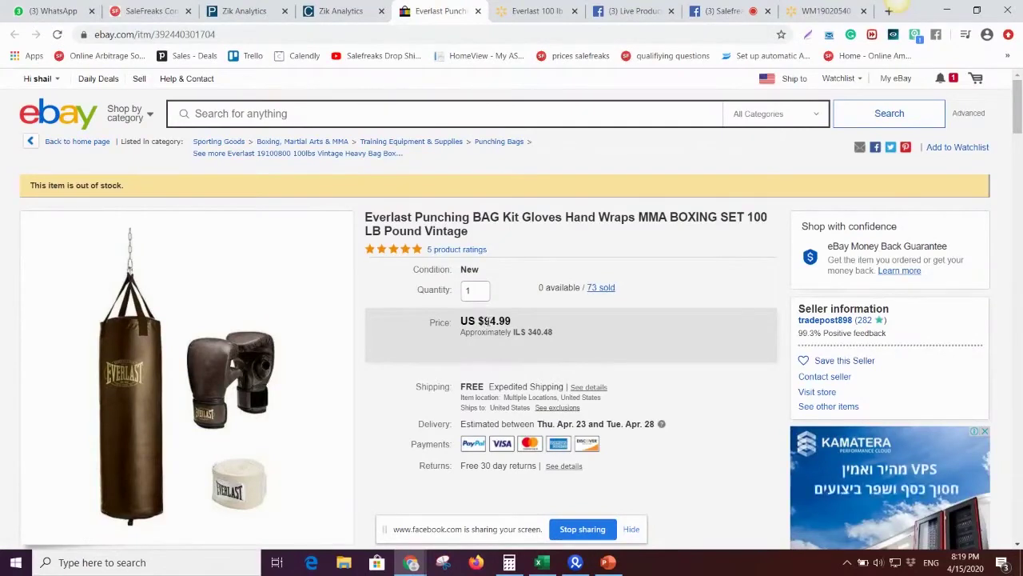
Open the eBay punching bag listing's purchase history and compare its past sale prices with the Walmart price.
click(596, 290)
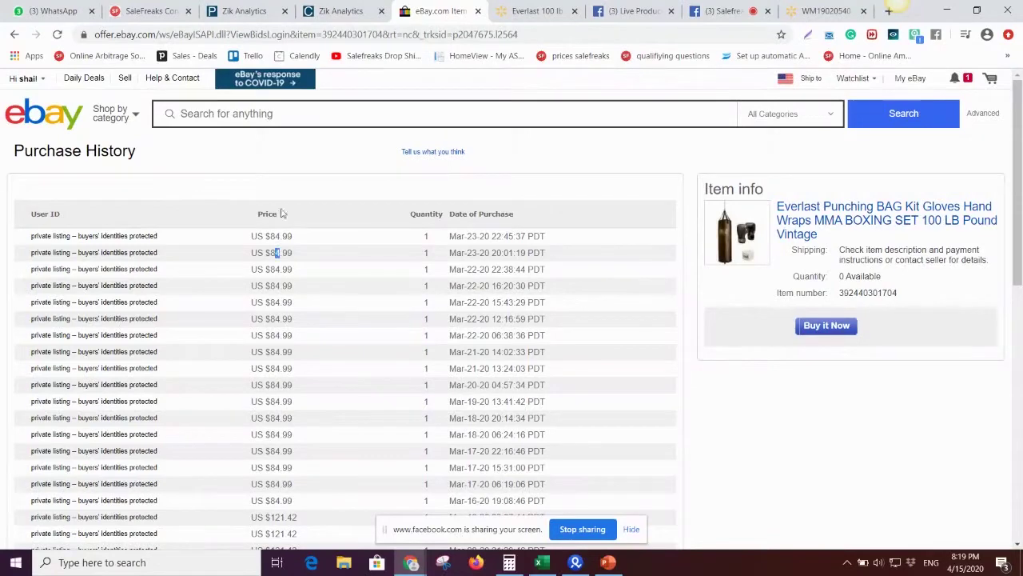
drag(288, 270, 254, 268)
click(316, 10)
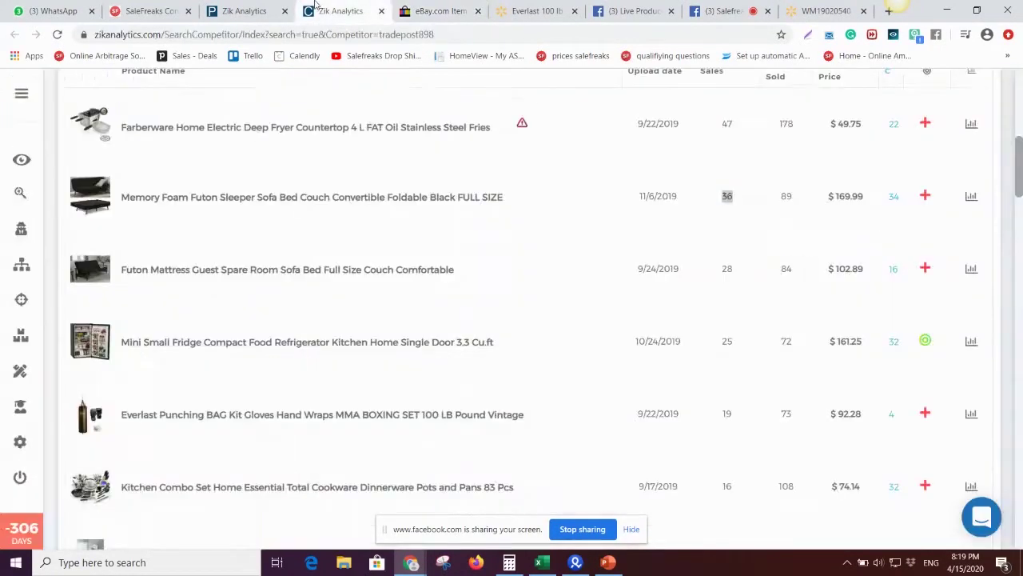
click(406, 10)
click(515, 12)
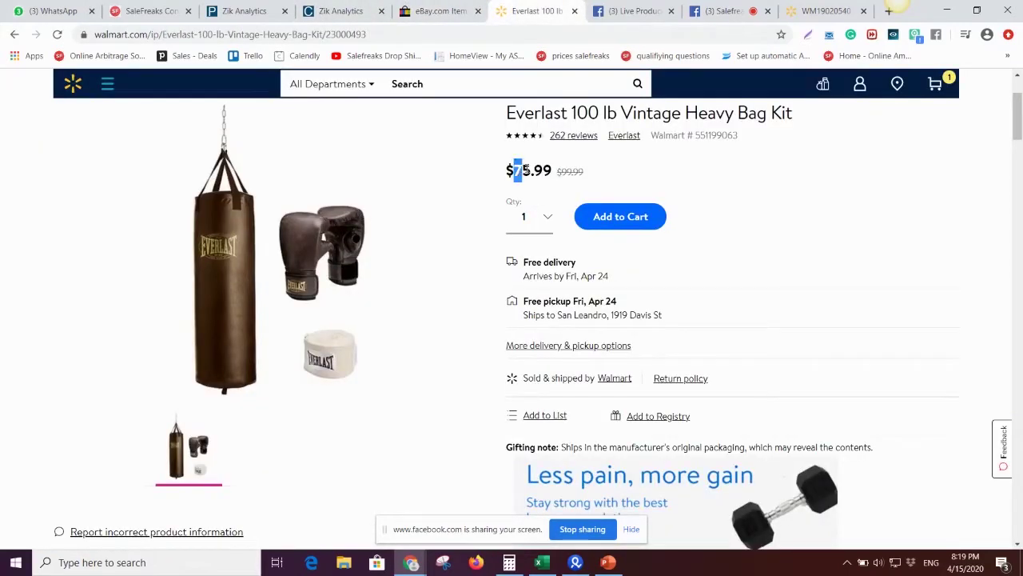
click(424, 10)
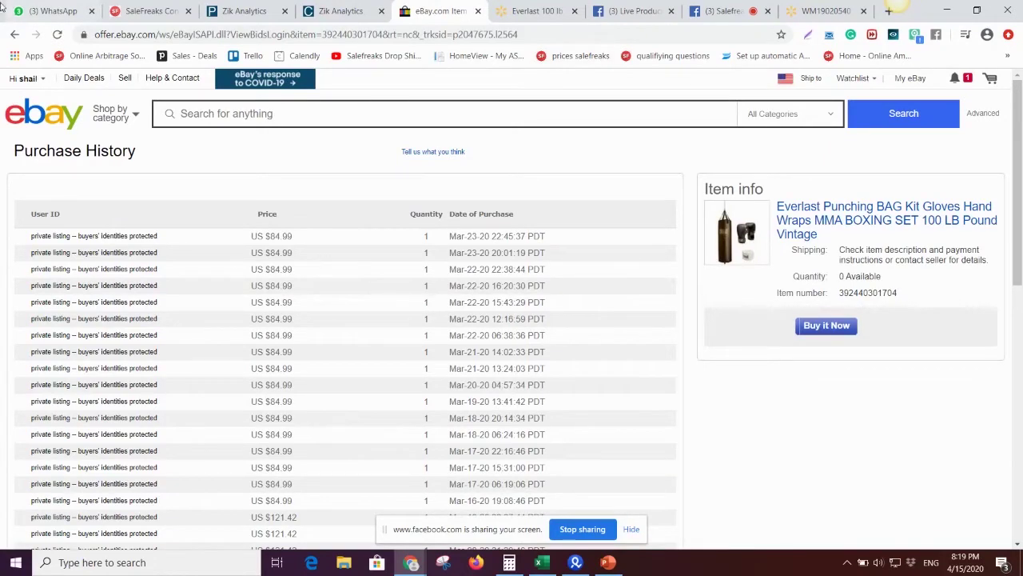
Return to the eBay listing to highlight its stock notice, and close the Walmart and eBay punching bag pages.
click(12, 34)
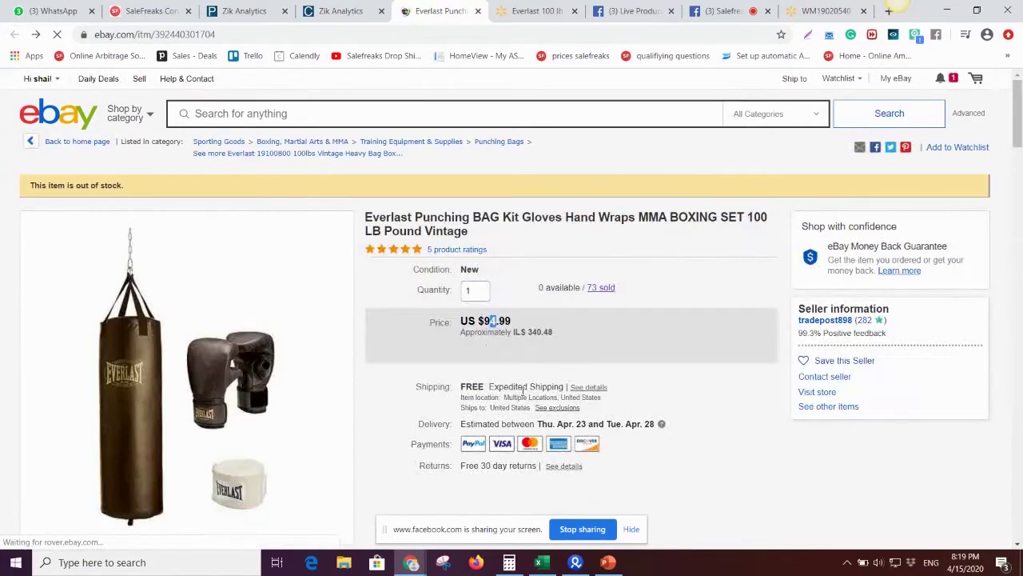
drag(126, 199, 19, 128)
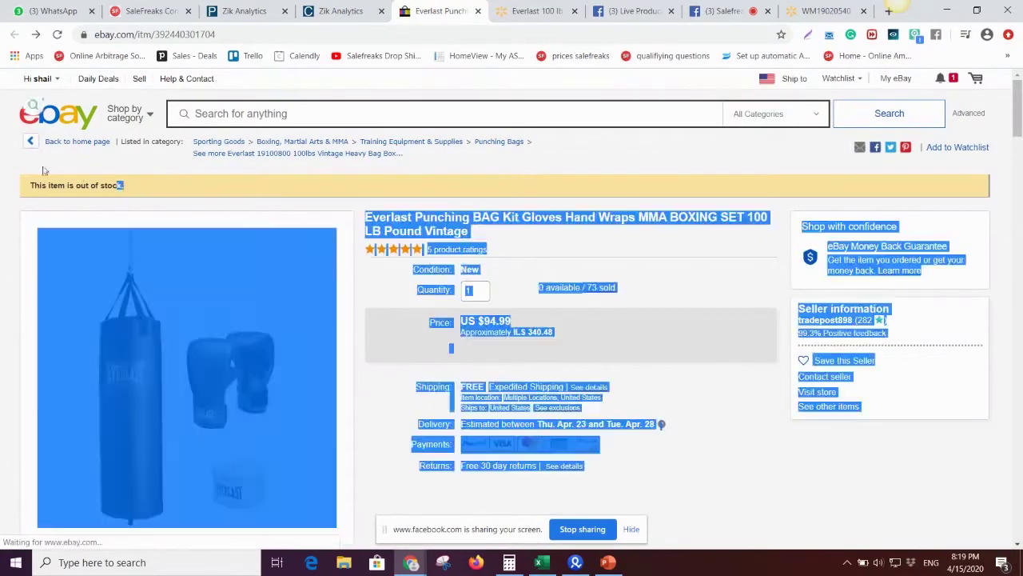
click(531, 11)
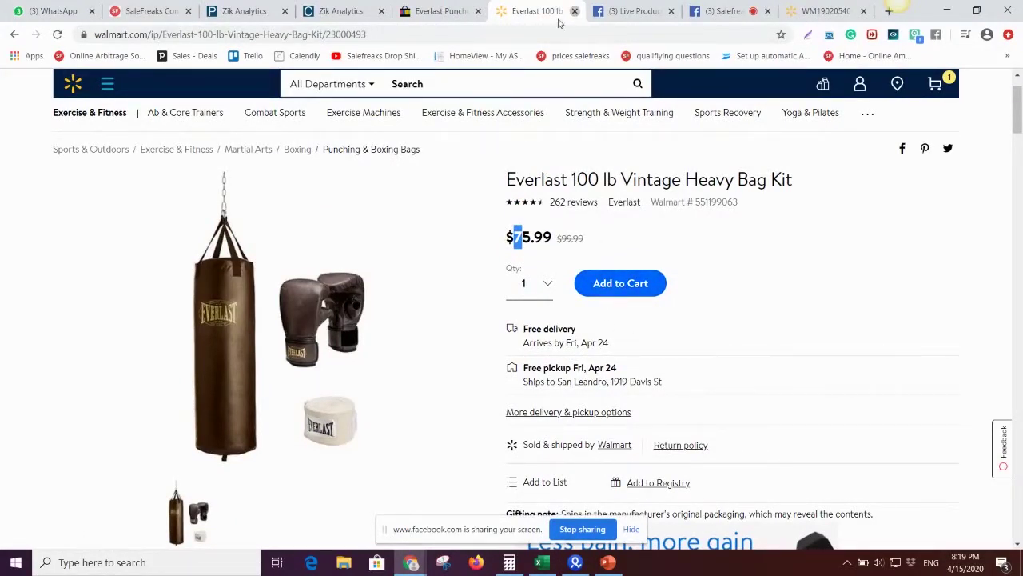
click(574, 10)
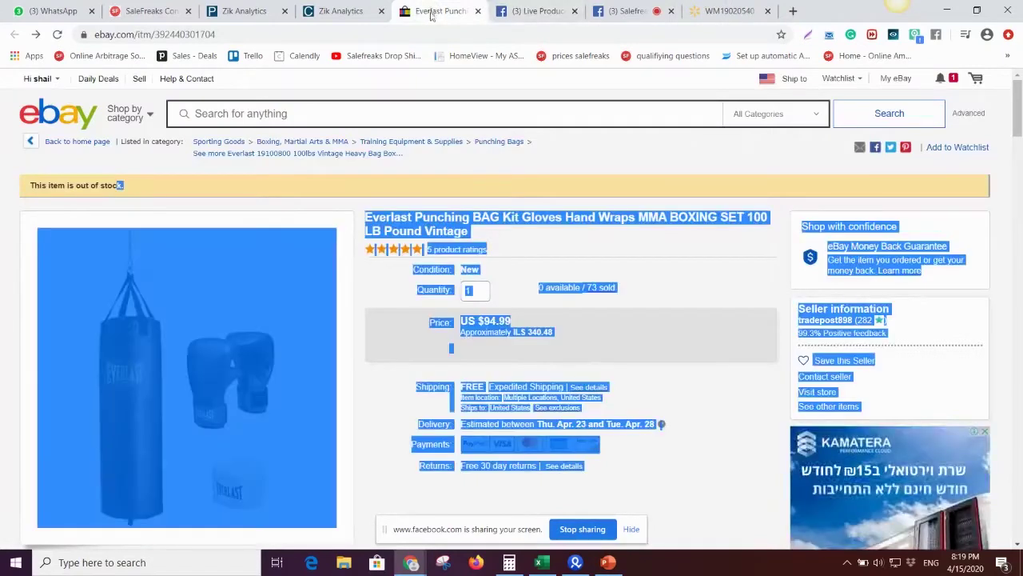
click(478, 11)
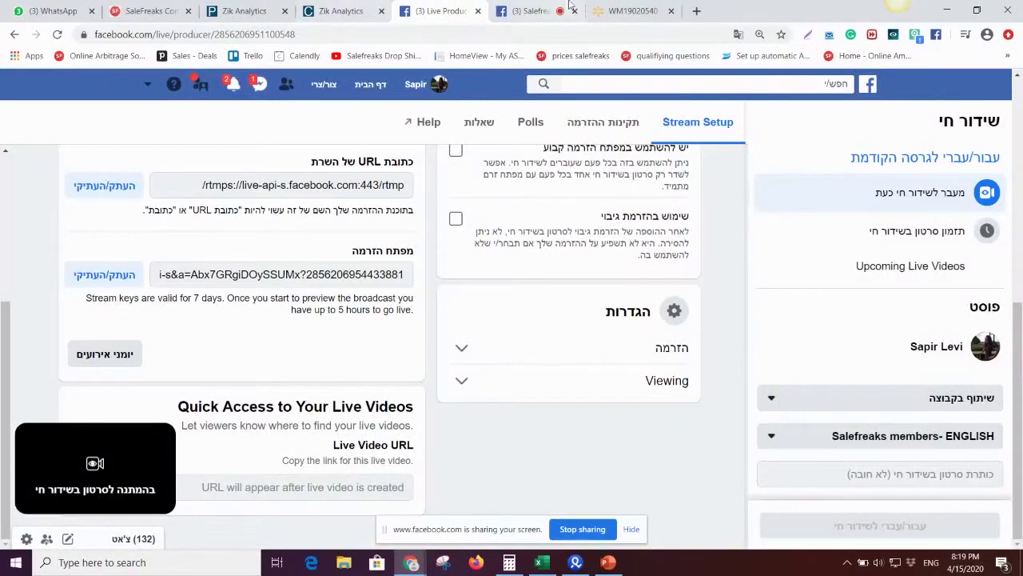
Search Google for homedepot in place of the Walmart search page, open The Home Depot site and dismiss its location request.
click(632, 6)
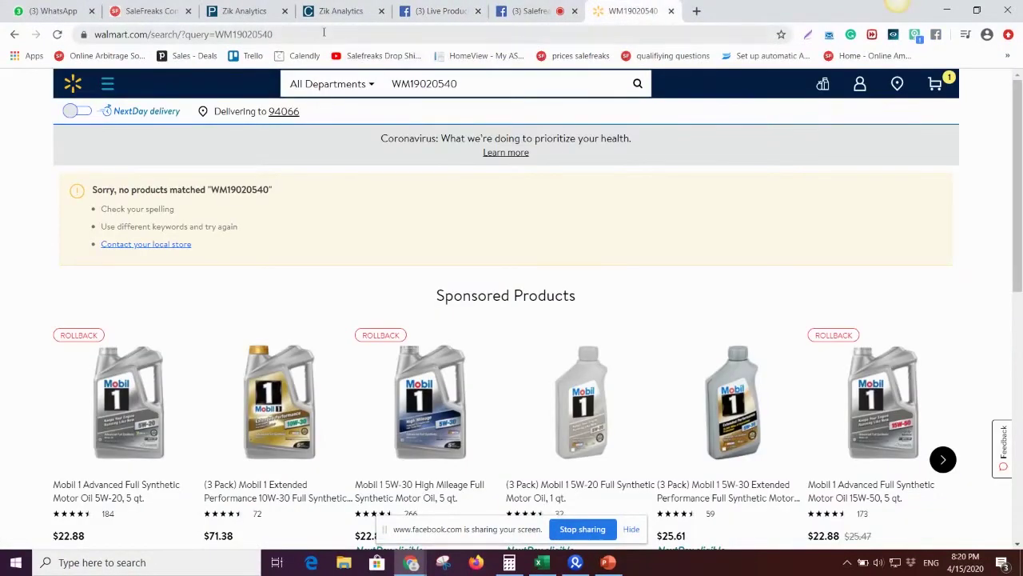
click(324, 32)
text(homedepot)
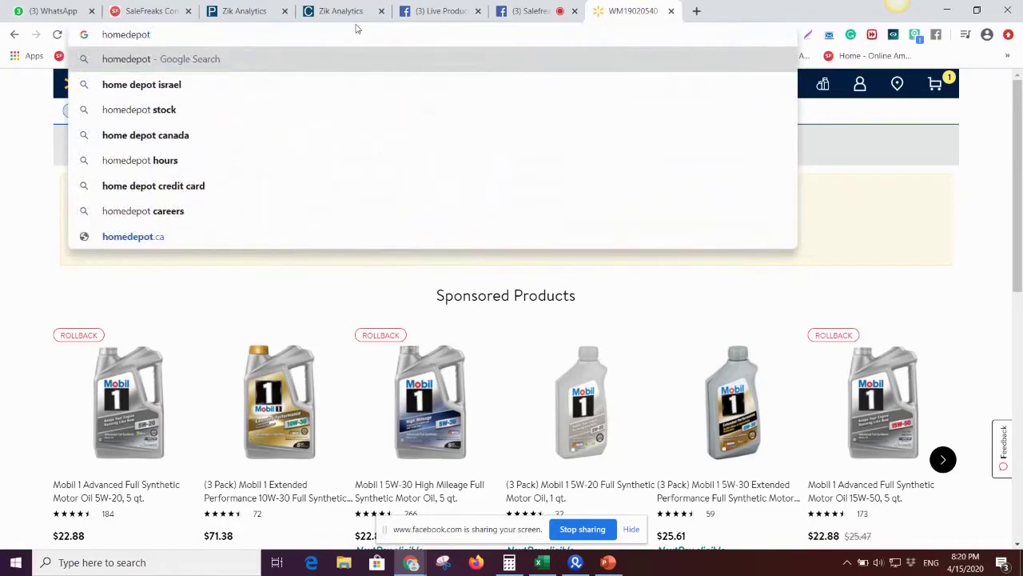
key(Return)
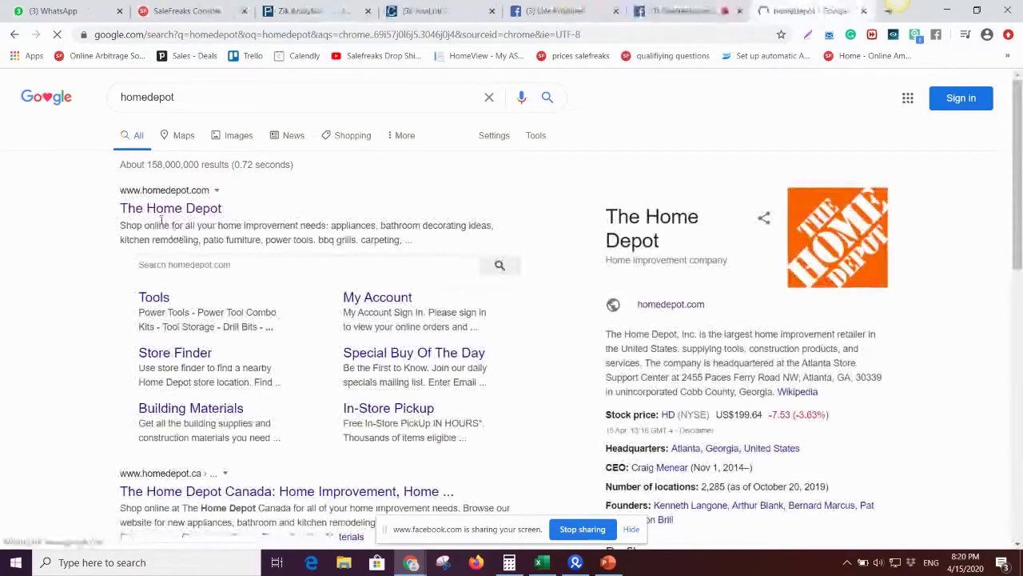
click(163, 211)
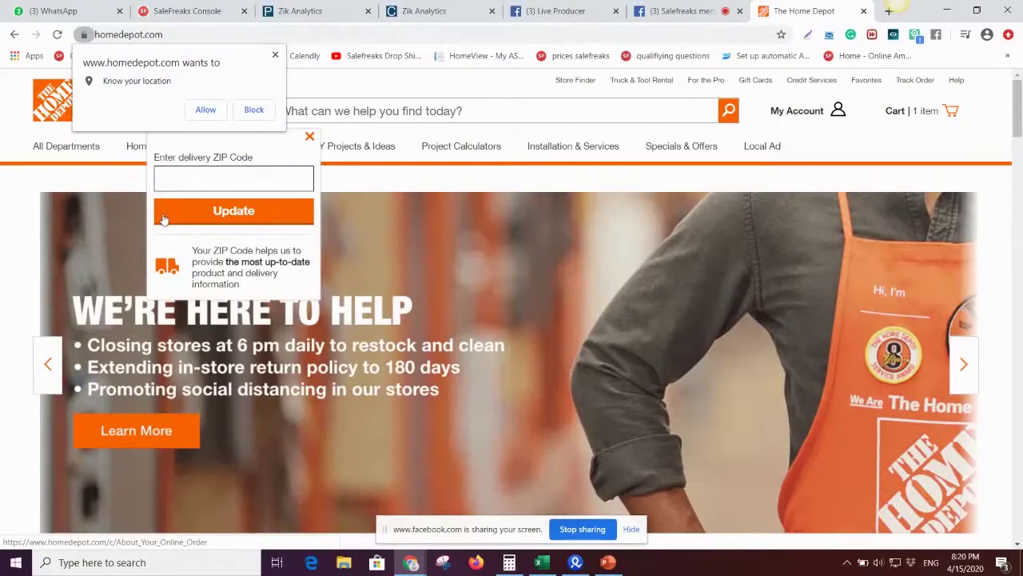
click(275, 55)
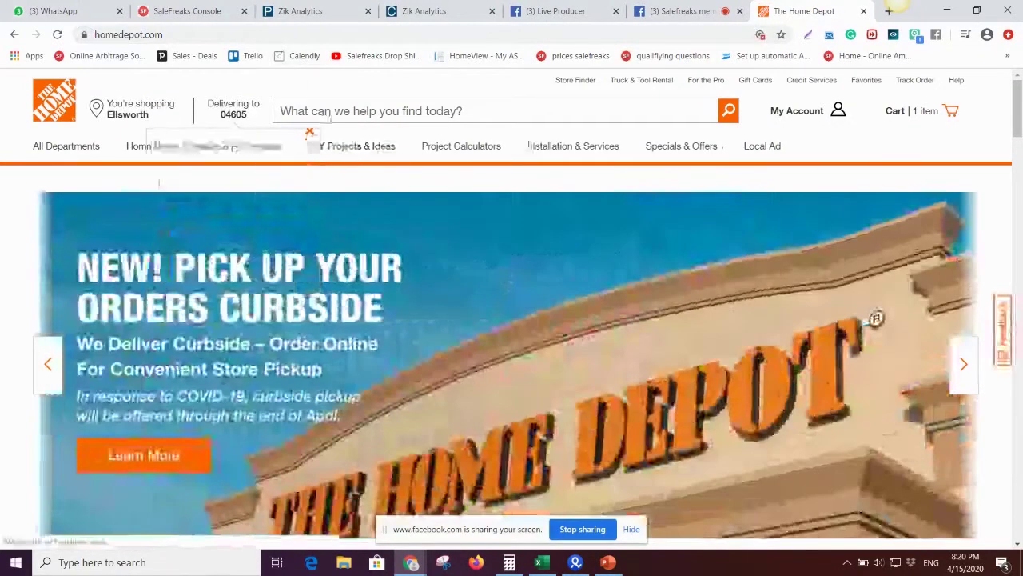
Search The Home Depot site for ryobi.
click(335, 113)
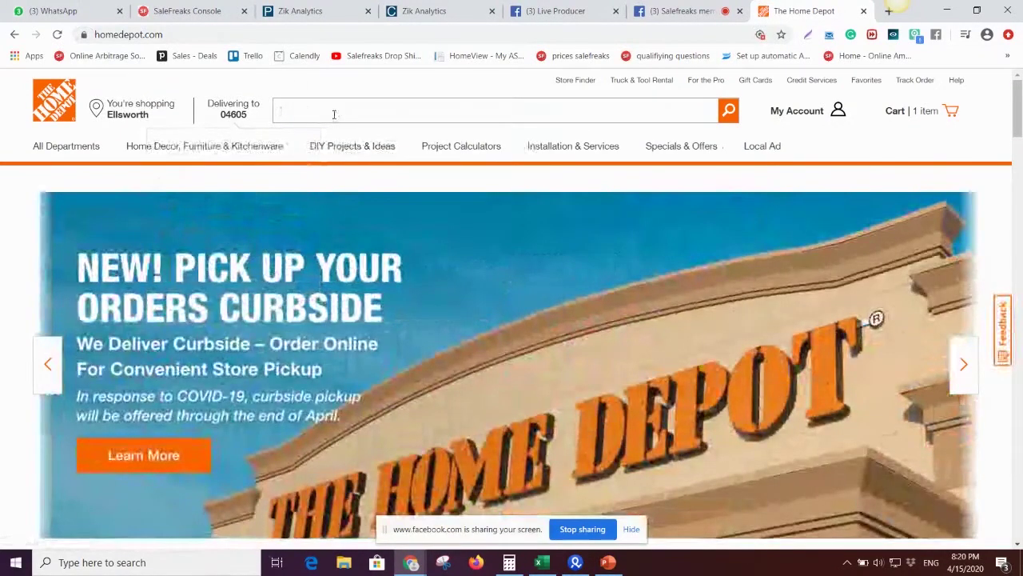
text(ry)
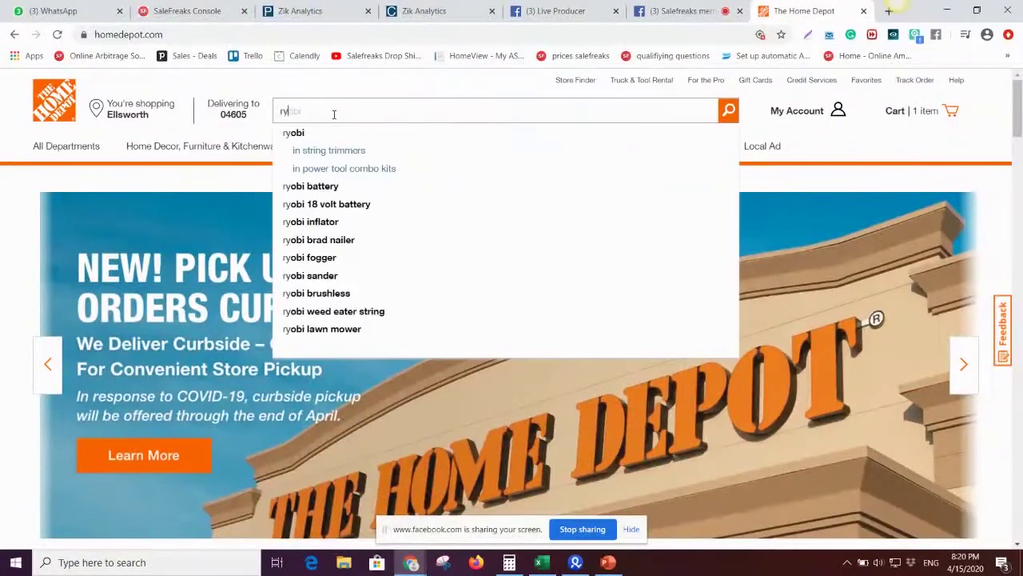
text(obi)
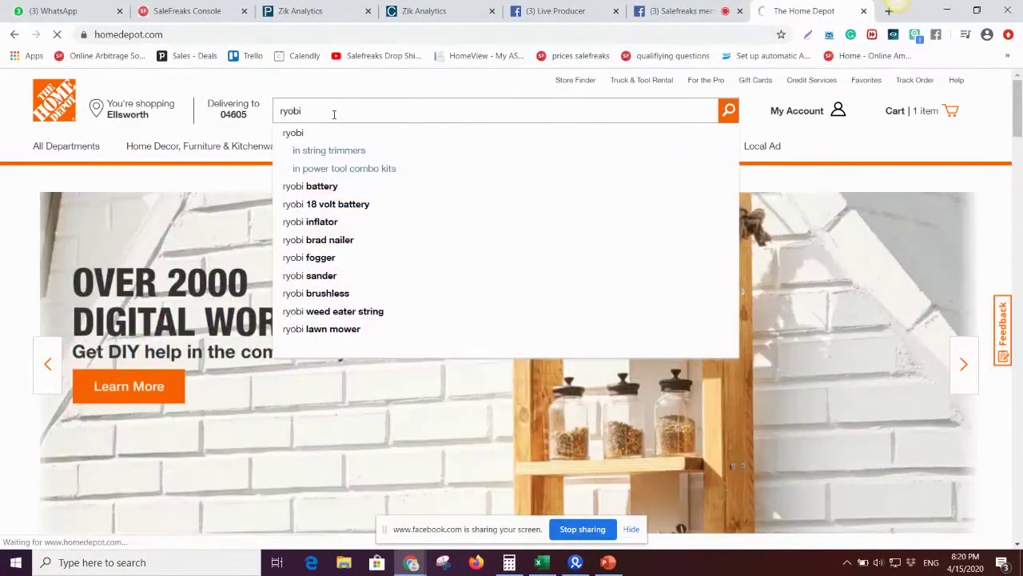
key(Return)
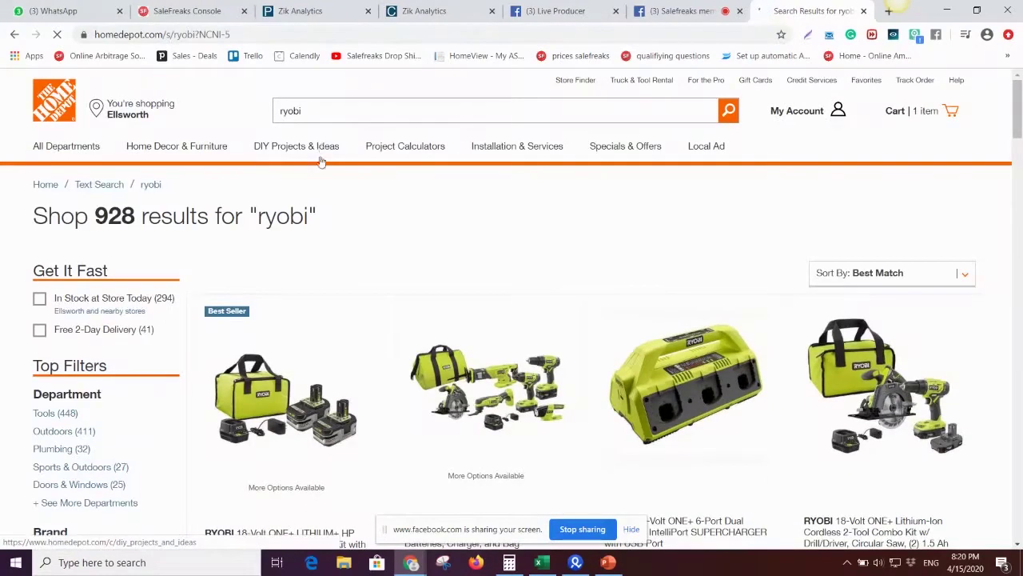
Browse the ryobi results and narrow them to the String Trimmers category.
scroll(362, 361, down, 2)
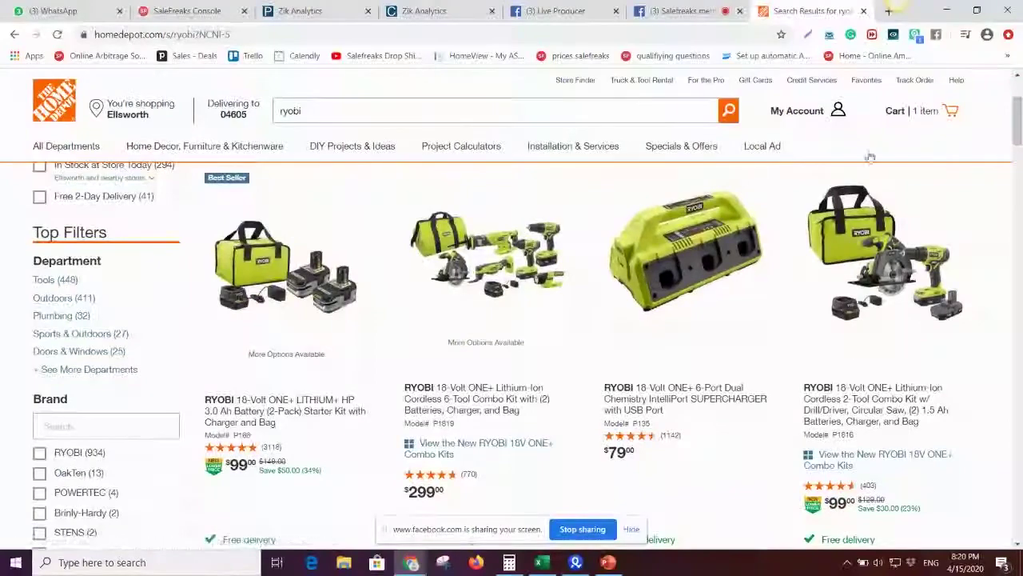
scroll(855, 465, down, 2)
scroll(856, 465, down, 5)
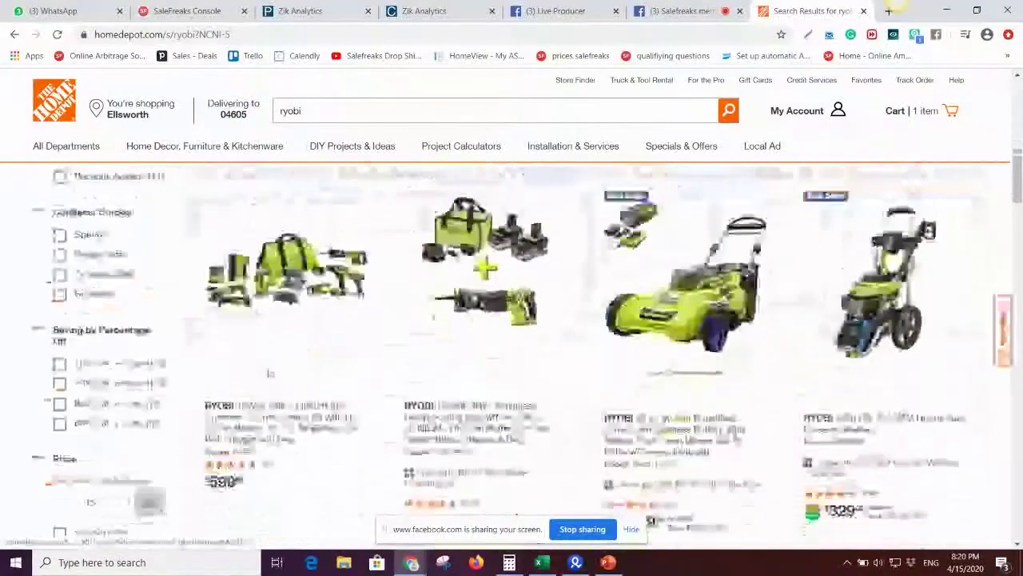
scroll(648, 526, up, 6)
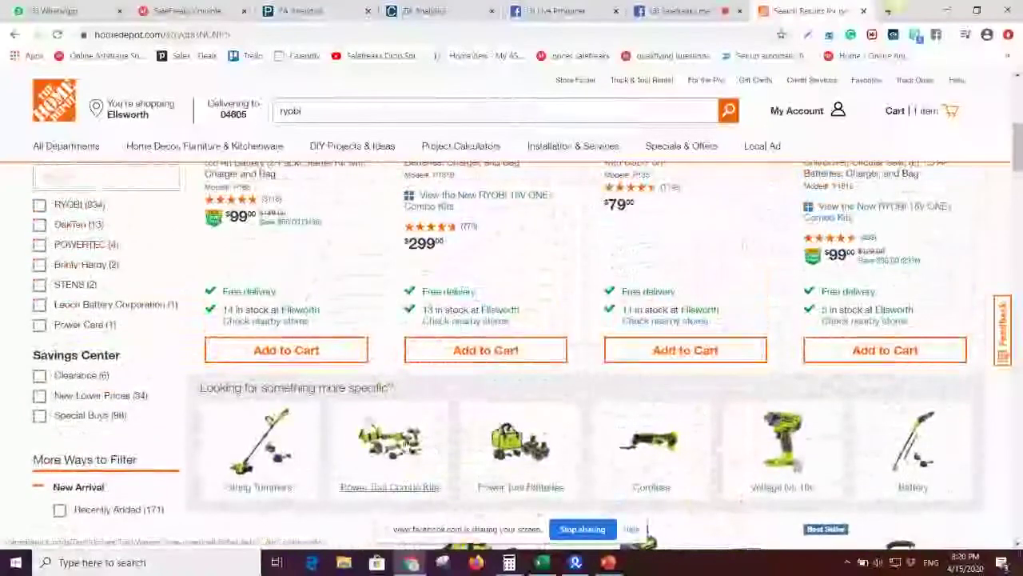
scroll(380, 432, up, 1)
scroll(380, 432, down, 3)
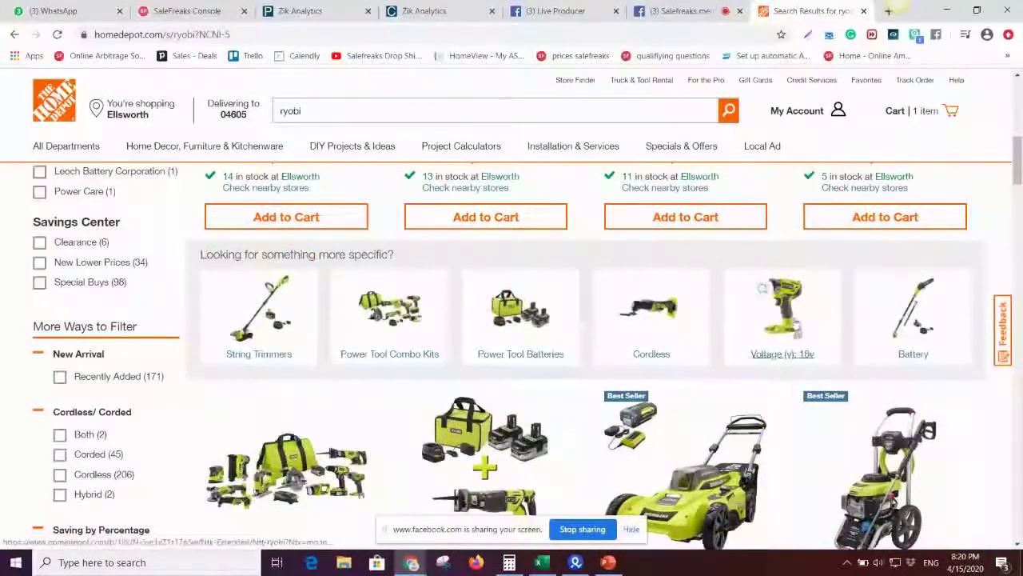
click(263, 334)
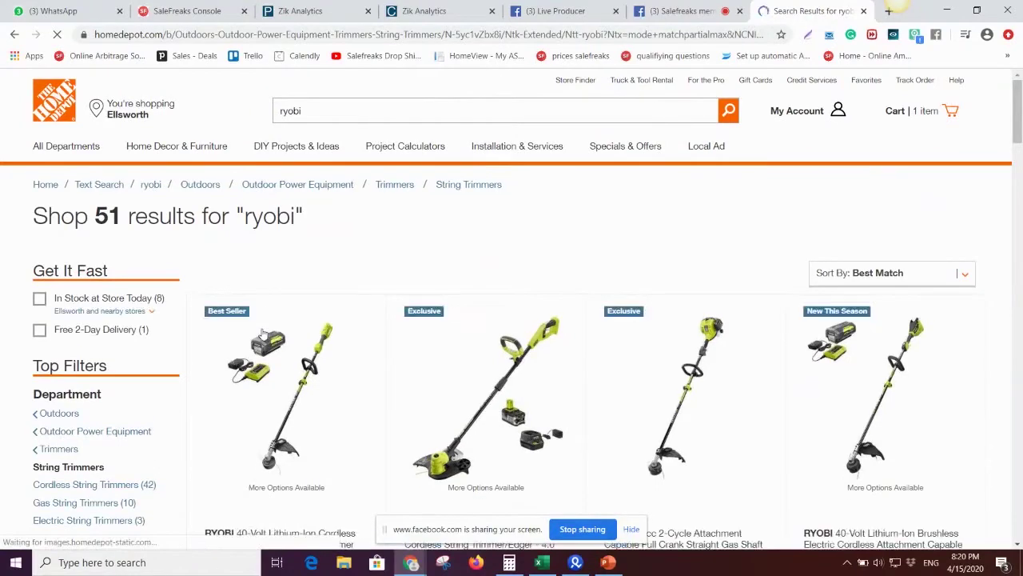
Browse the RYOBI string trimmers and examine the price and free delivery condition of the ONE+ 18-Volt trimmer and edger, model P2003A.
scroll(263, 334, down, 3)
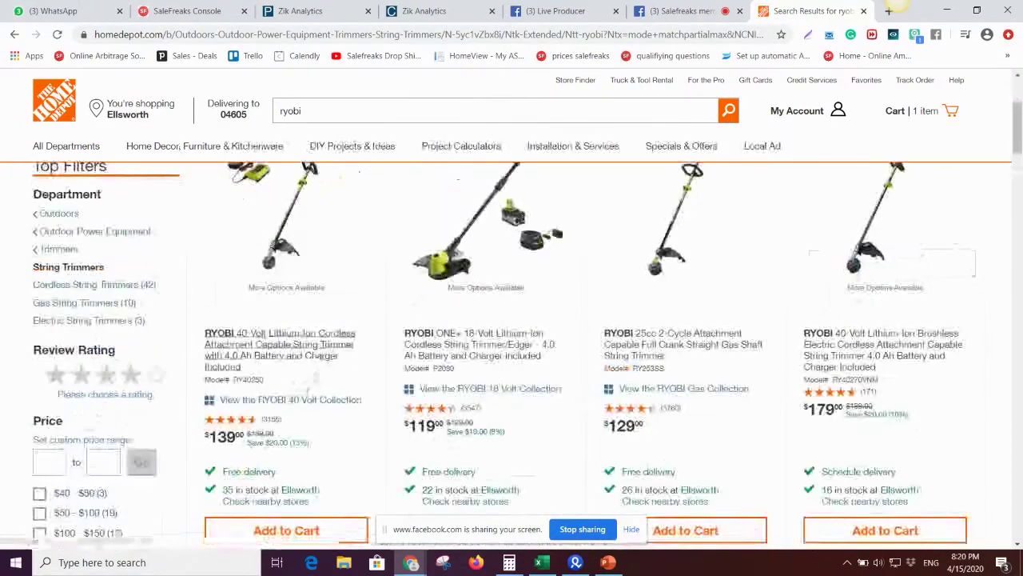
scroll(720, 382, down, 3)
scroll(752, 377, down, 7)
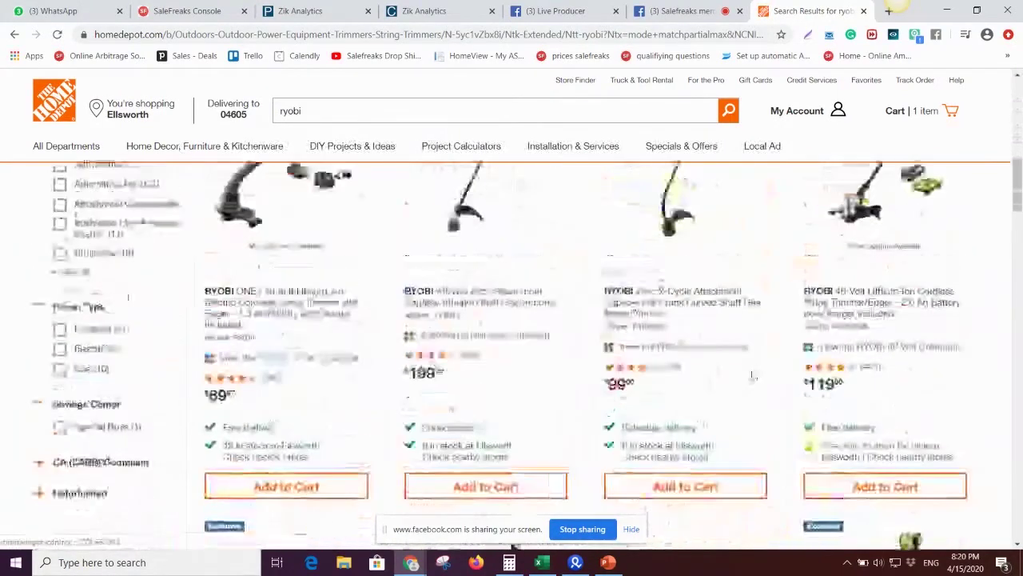
scroll(400, 371, down, 2)
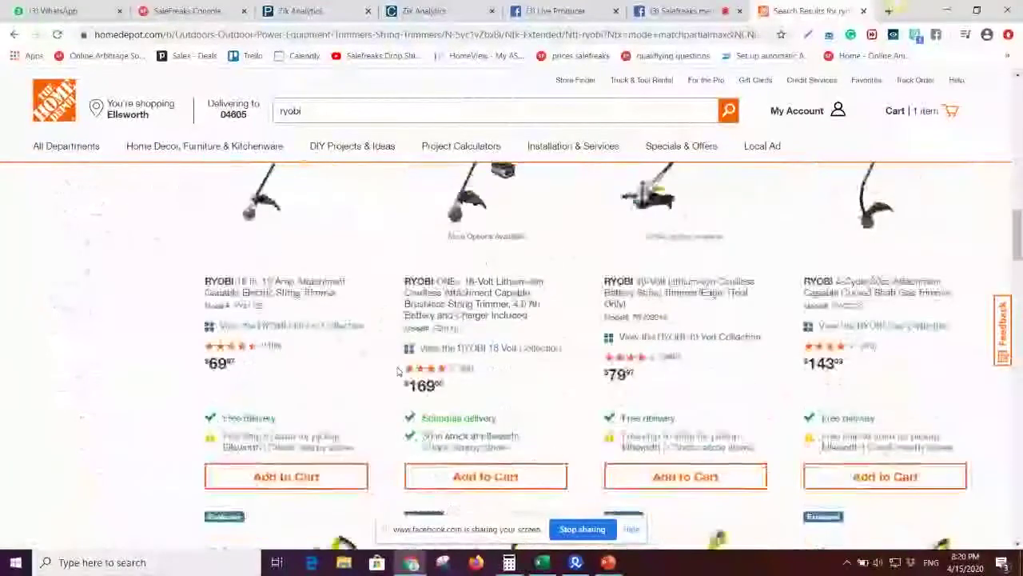
scroll(400, 371, up, 2)
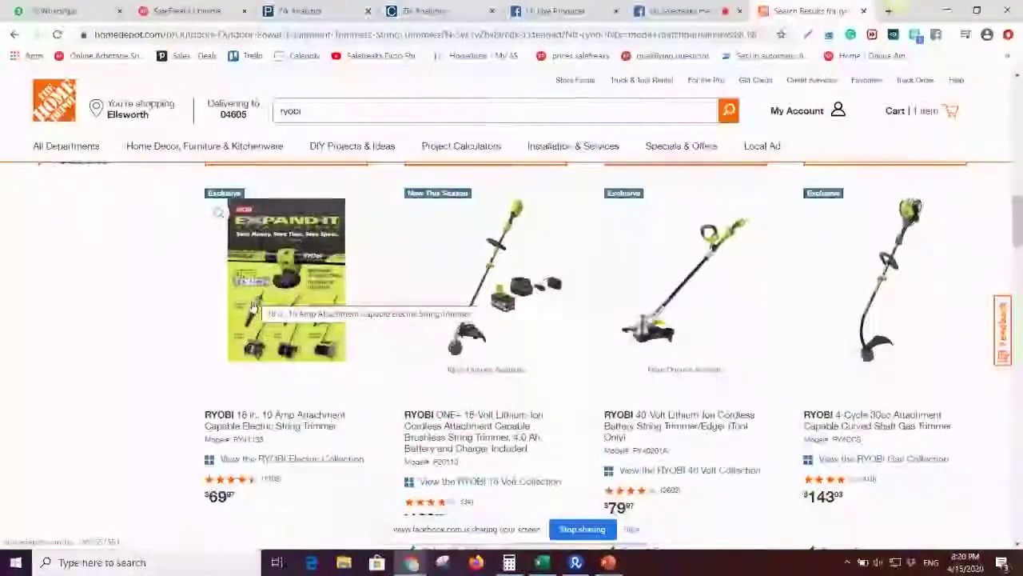
scroll(770, 509, down, 4)
scroll(172, 349, down, 2)
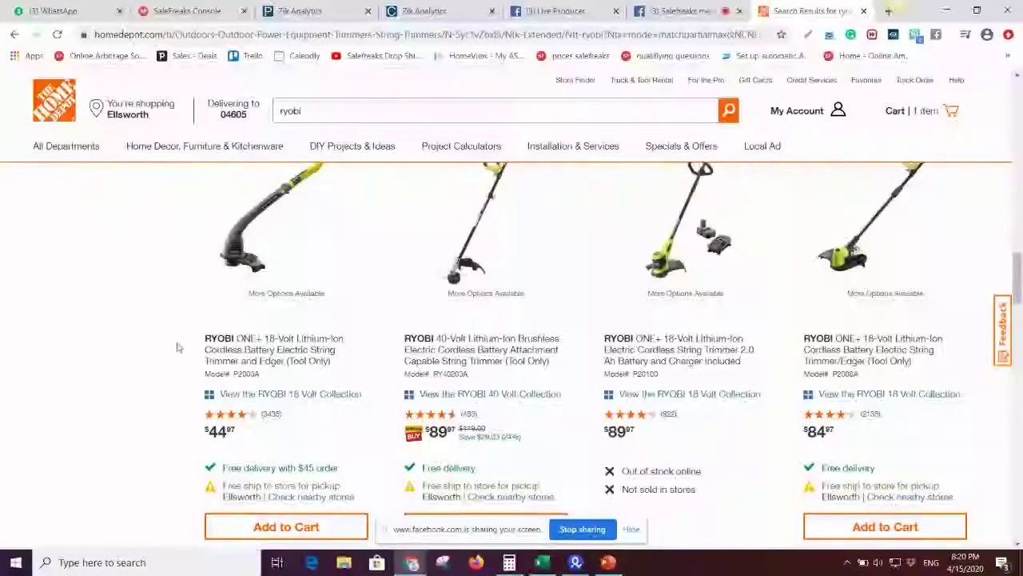
scroll(183, 344, down, 1)
drag(339, 401, 234, 404)
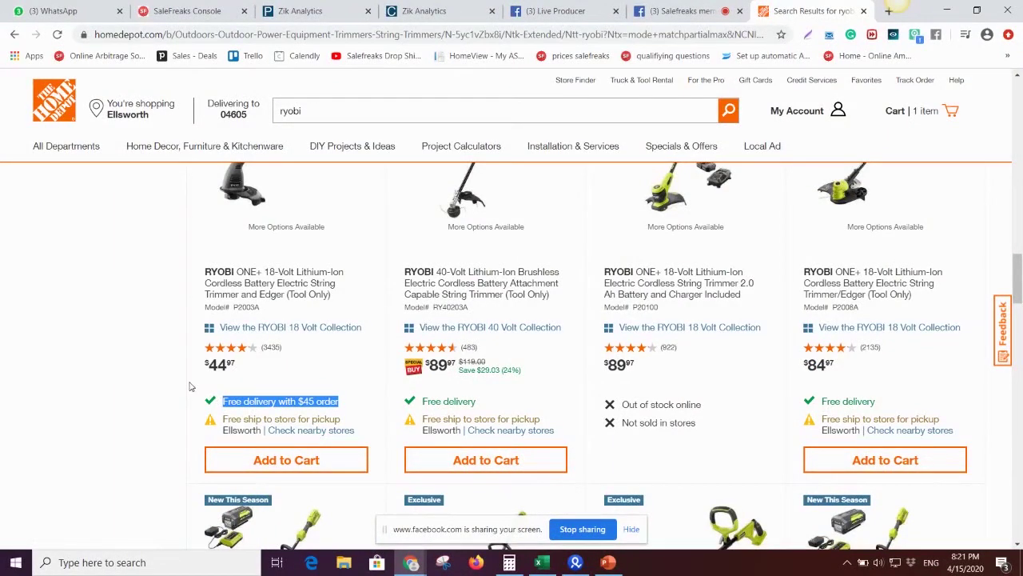
scroll(239, 412, up, 2)
scroll(240, 424, down, 1)
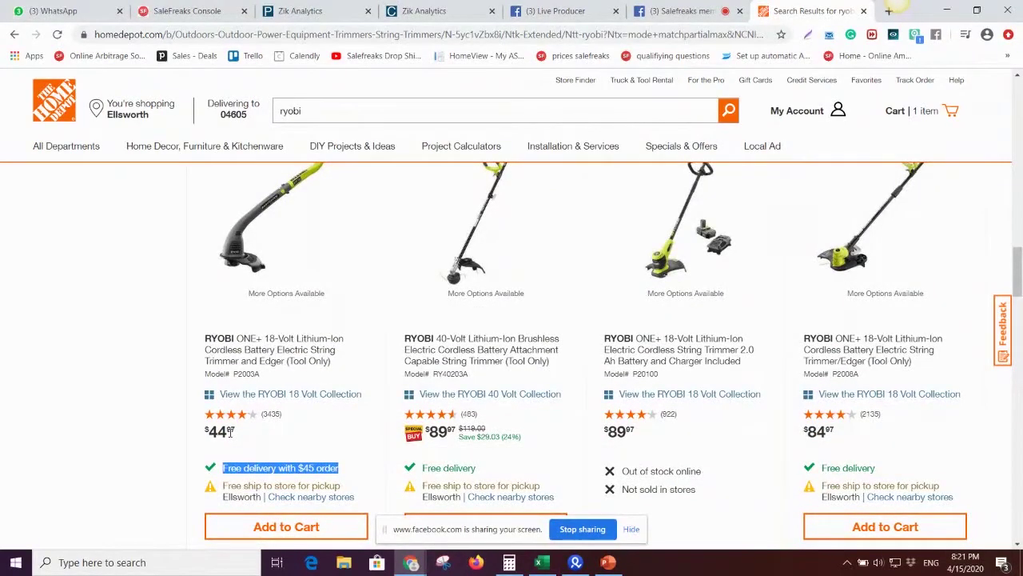
Open the Home Depot product page of the RYOBI 40-Volt brushless string trimmer, model RY40203A.
scroll(452, 424, up, 1)
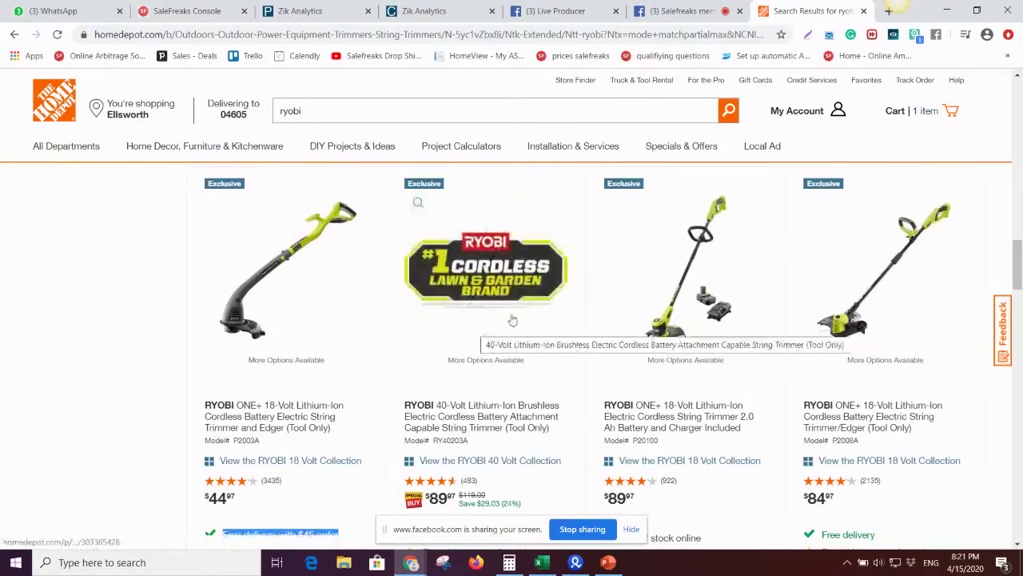
click(490, 341)
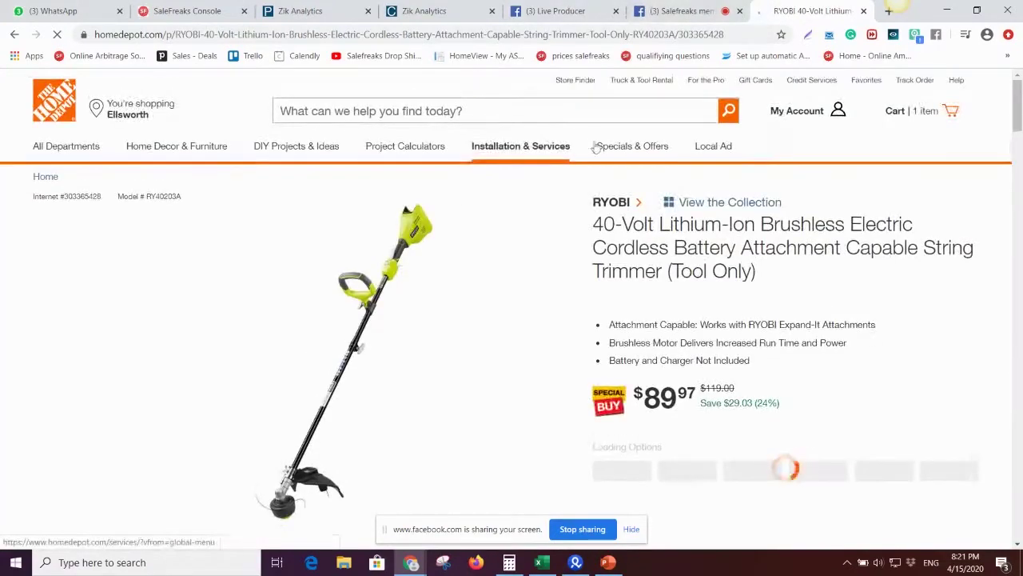
scroll(632, 342, down, 2)
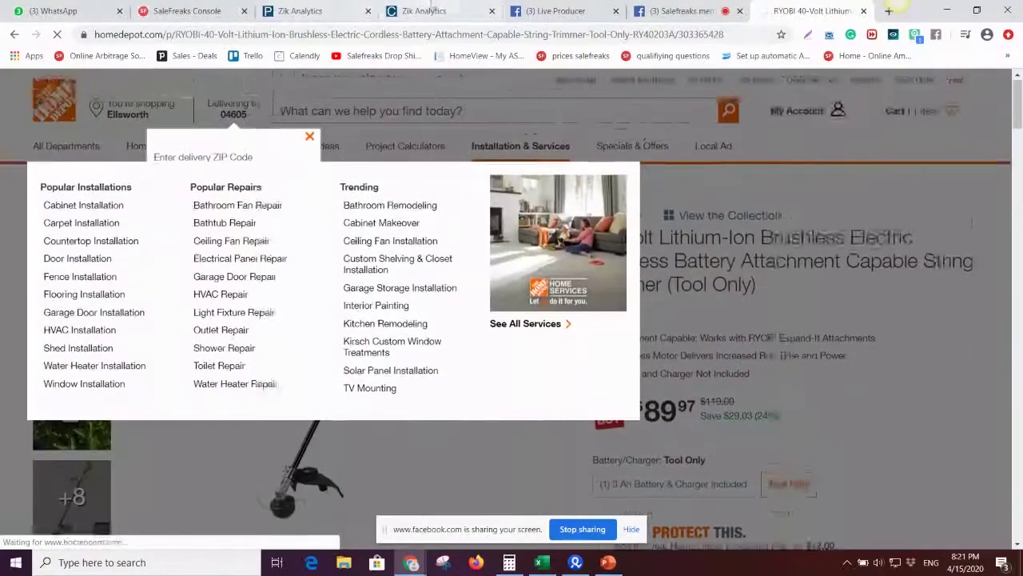
Close the old competitor research tab, switch to Zik Analytics product research and search it for ryobi trimmers.
click(472, 12)
click(494, 12)
click(320, 11)
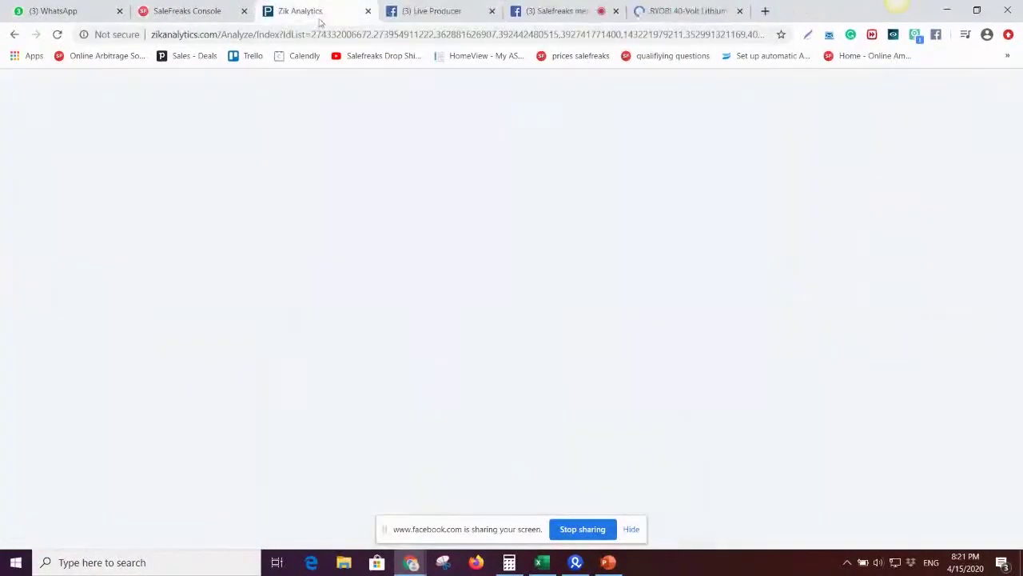
scroll(400, 104, up, 10)
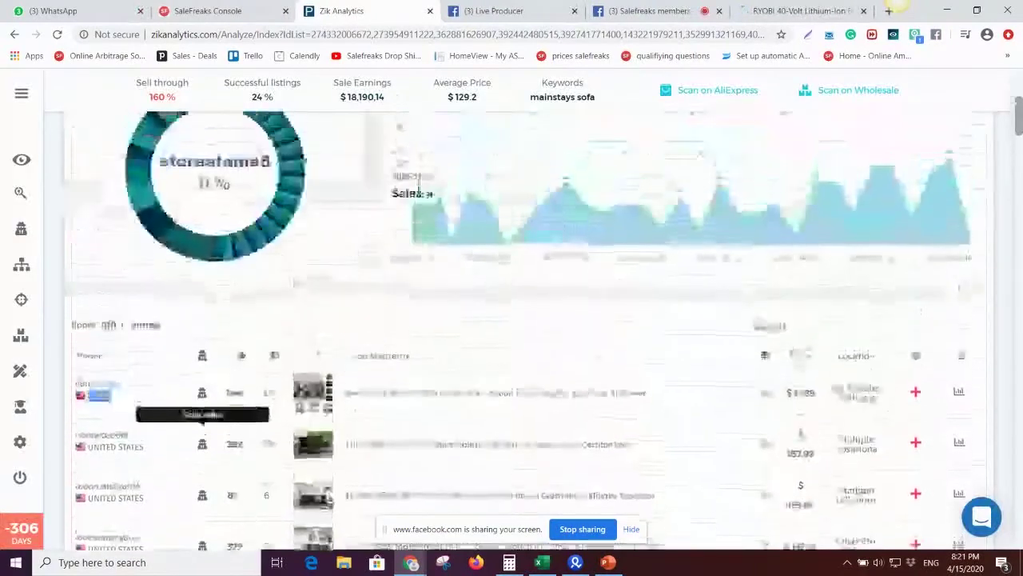
click(445, 117)
text(ryobi trimmer)
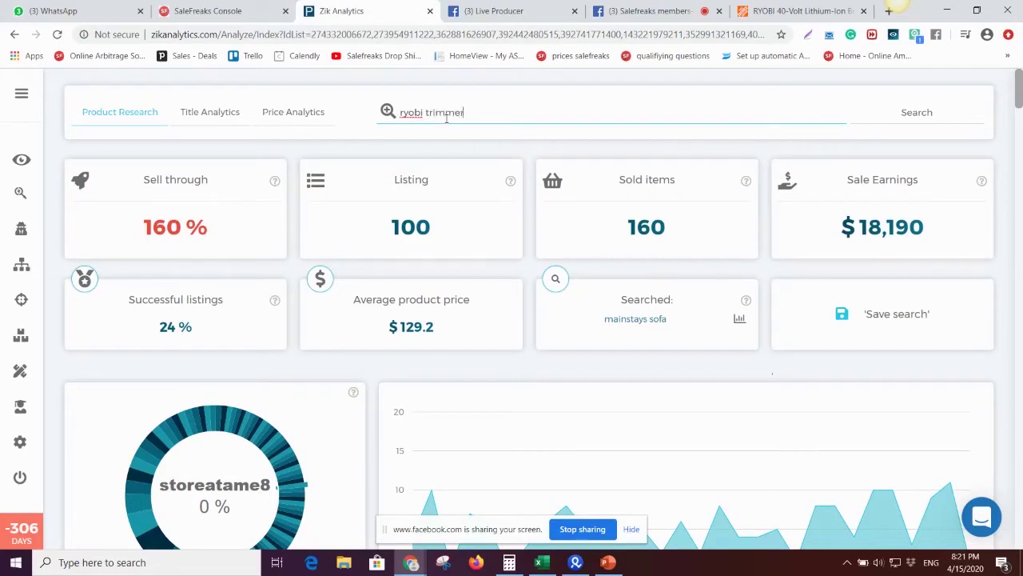
text(s)
key(Return)
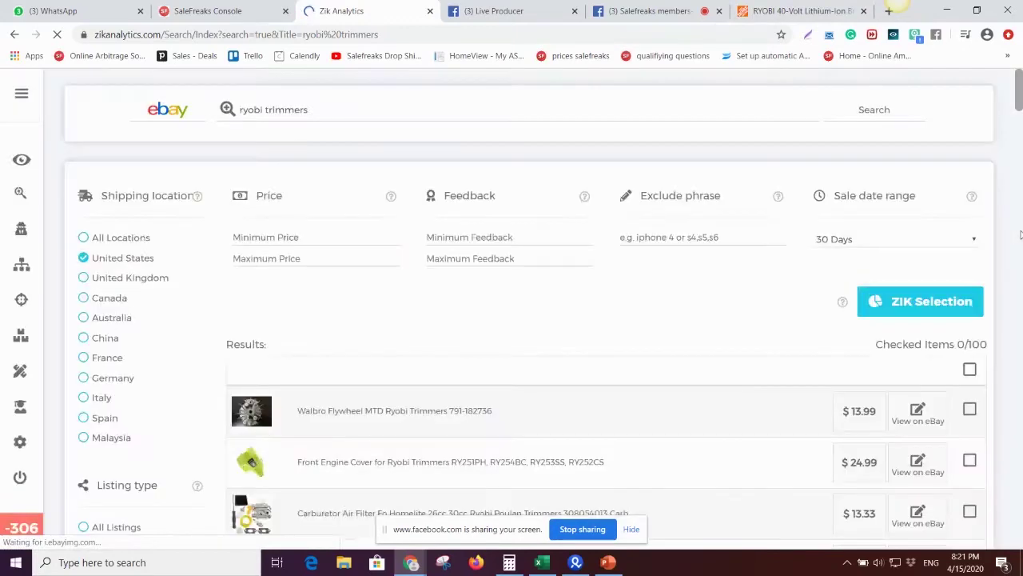
Run ZIK Selection on all the listed results and examine the sell-through, successful listings and sale earnings figures.
click(969, 368)
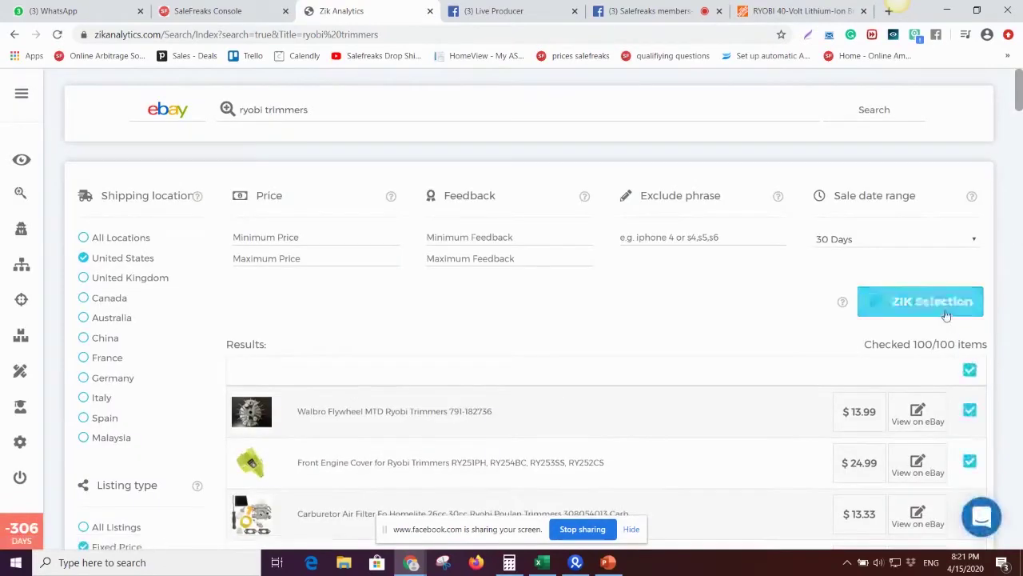
click(946, 315)
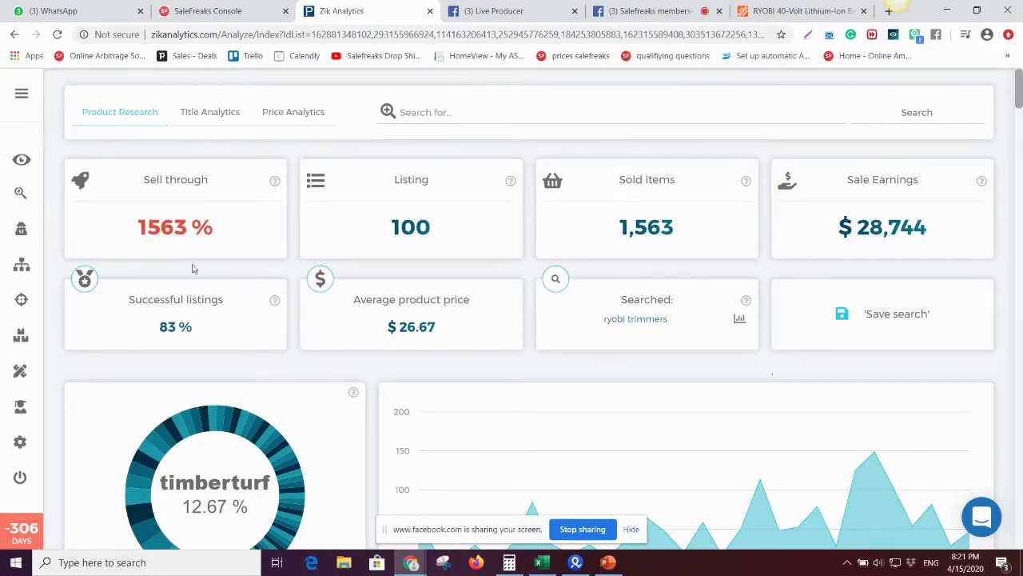
drag(204, 343, 168, 324)
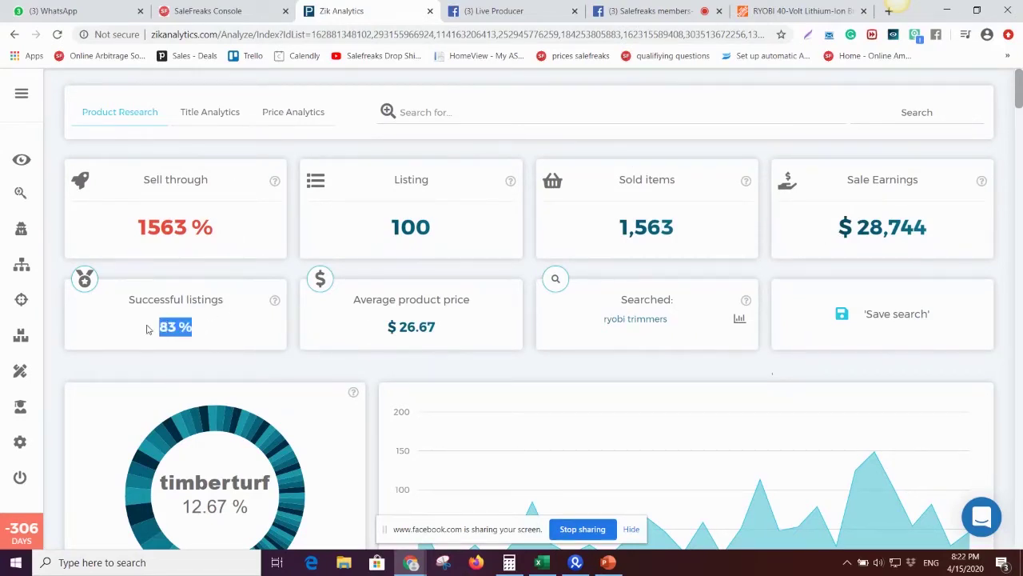
drag(134, 231, 215, 232)
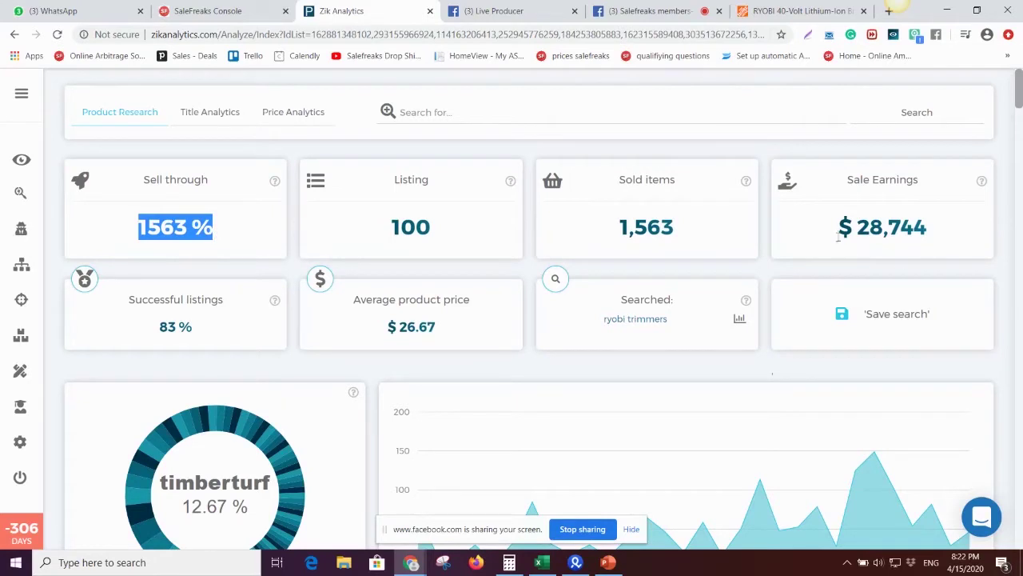
drag(838, 232, 914, 230)
drag(118, 237, 217, 229)
drag(193, 331, 166, 331)
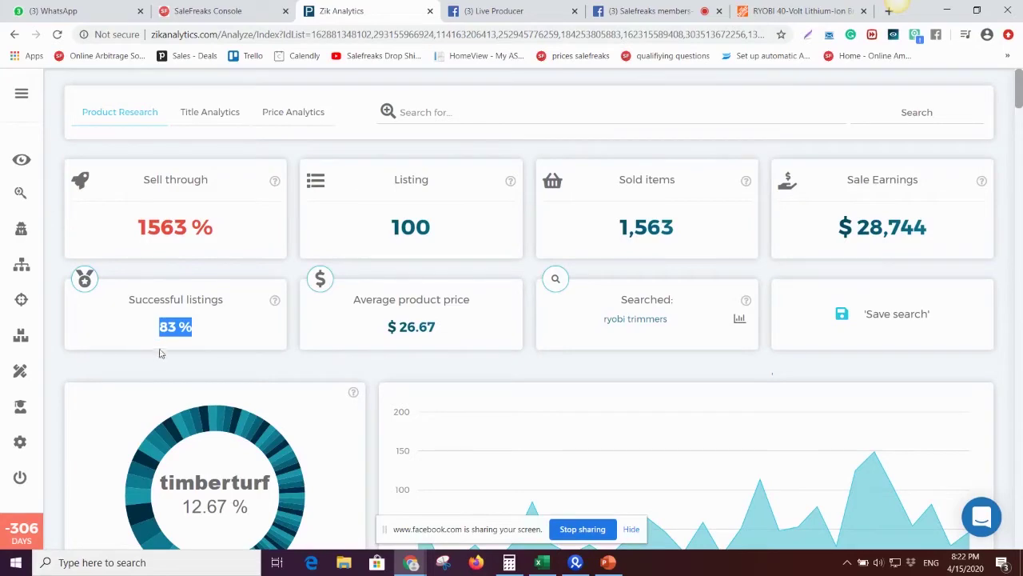
Browse the sellers of ryobi trimmers and open competitor research for the United States seller toolshedstore.
scroll(163, 332, down, 5)
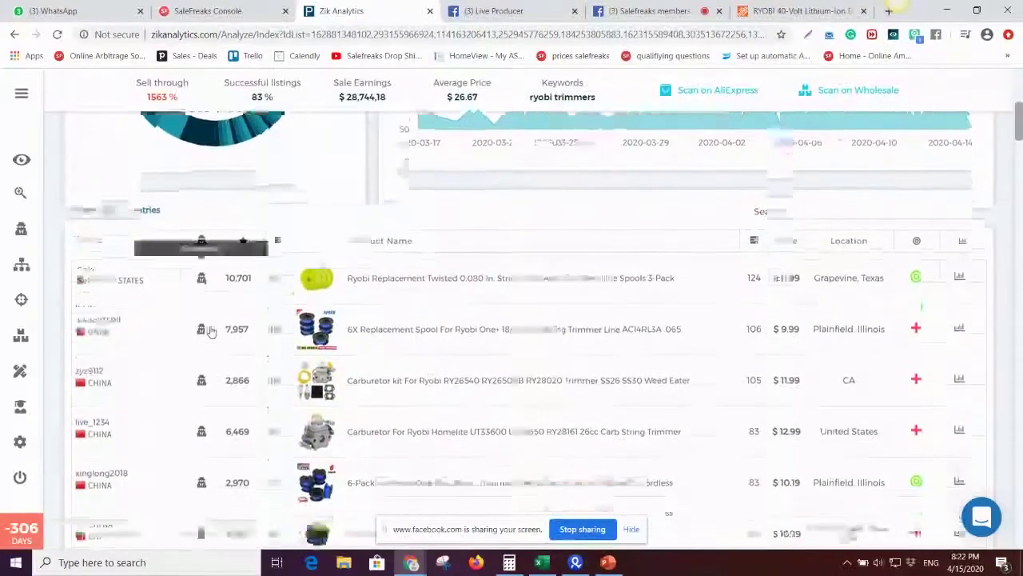
scroll(230, 344, down, 3)
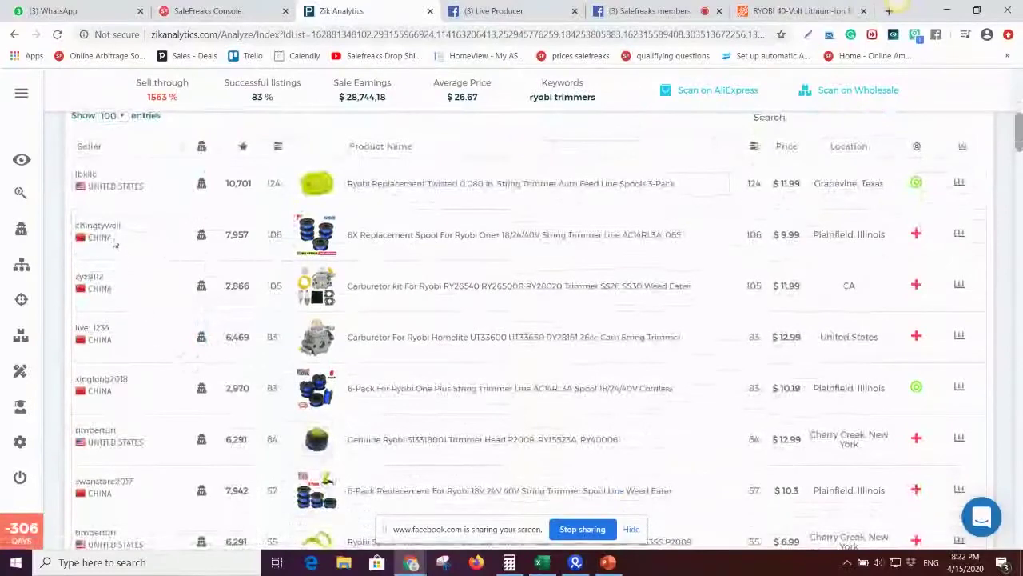
scroll(78, 404, down, 2)
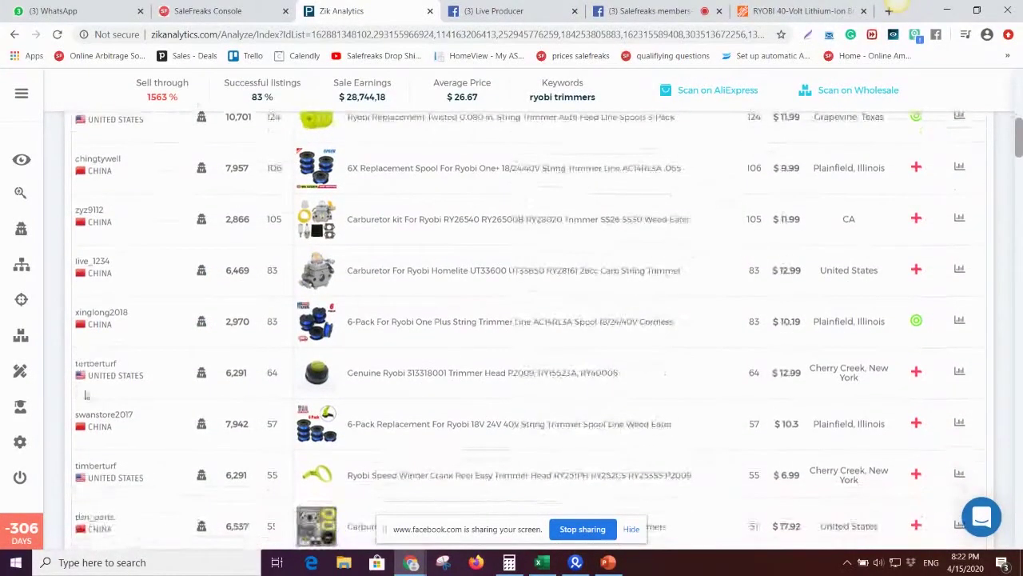
scroll(239, 278, down, 3)
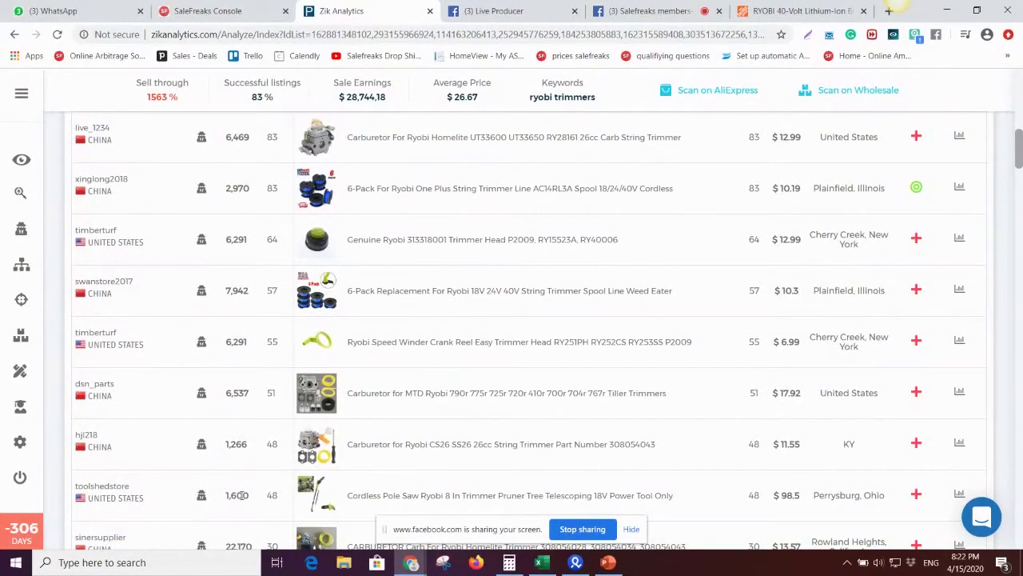
scroll(233, 495, down, 1)
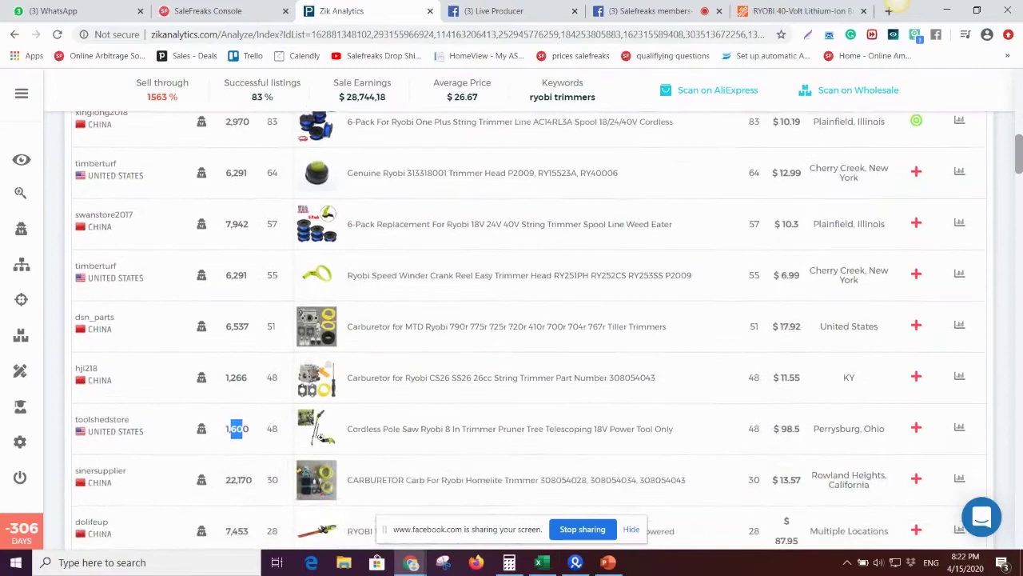
click(203, 429)
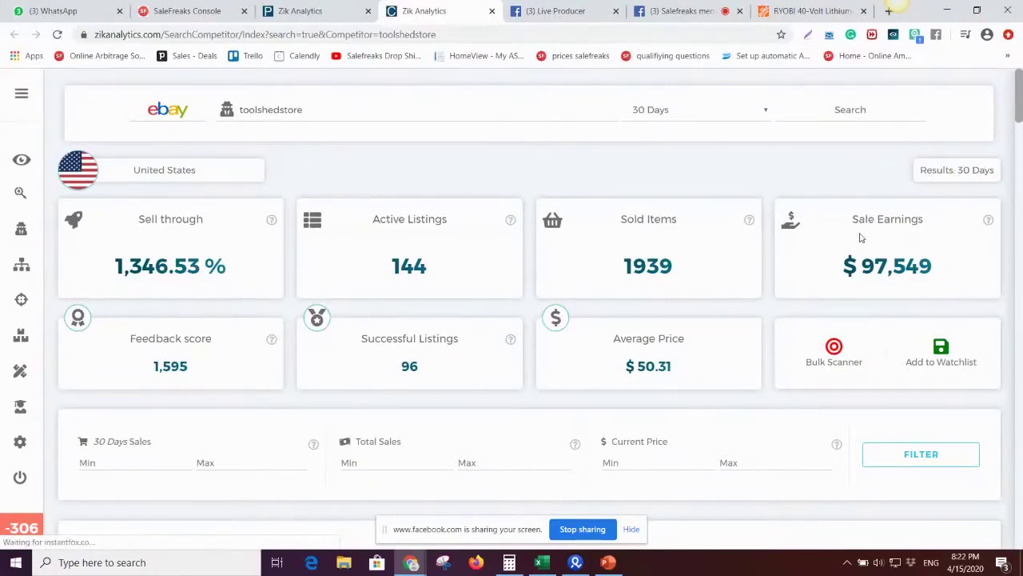
Examine toolshedstore's 30-day sales statistics and its list of best-selling products.
scroll(853, 236, down, 1)
scroll(854, 236, down, 3)
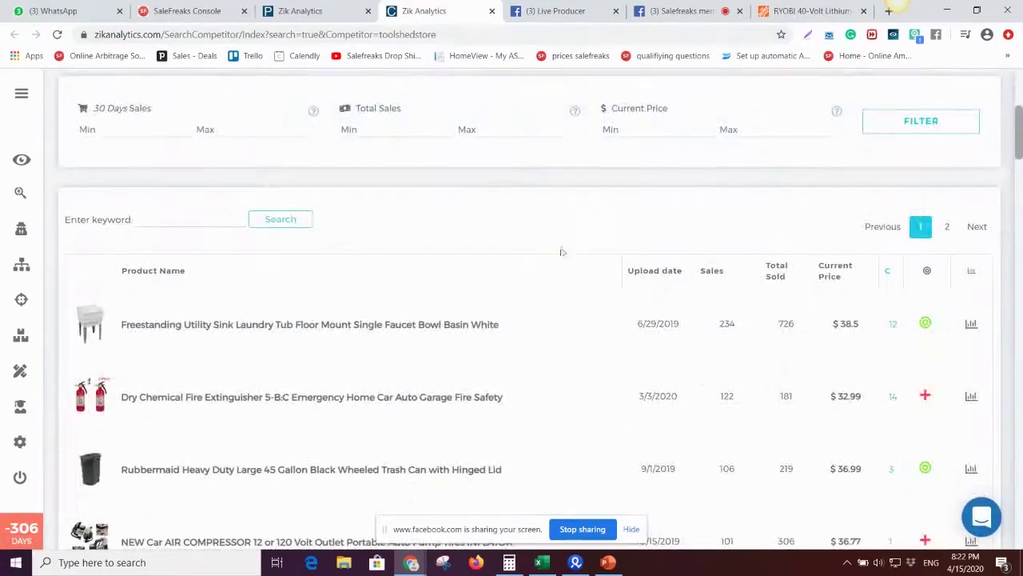
scroll(986, 147, up, 4)
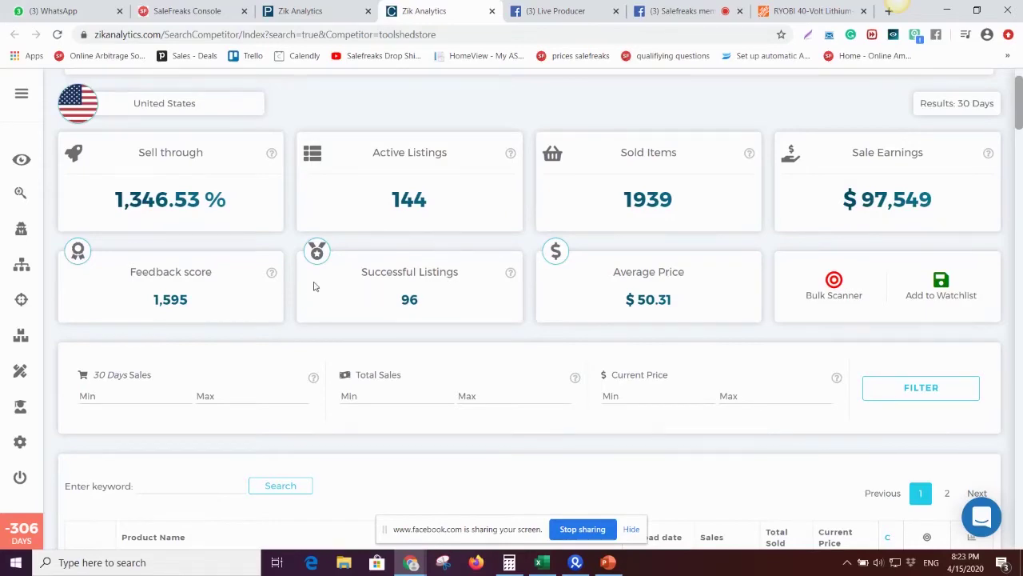
scroll(300, 277, down, 4)
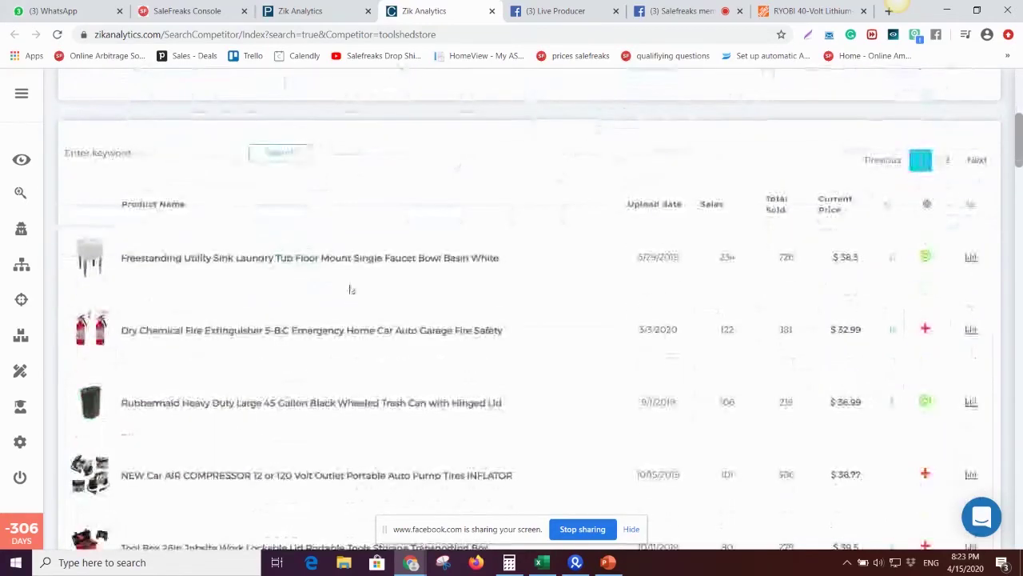
Open the eBay listing of the seller's Freestanding Utility Sink Laundry Tub and examine its price and photos.
mouse_move(89, 255)
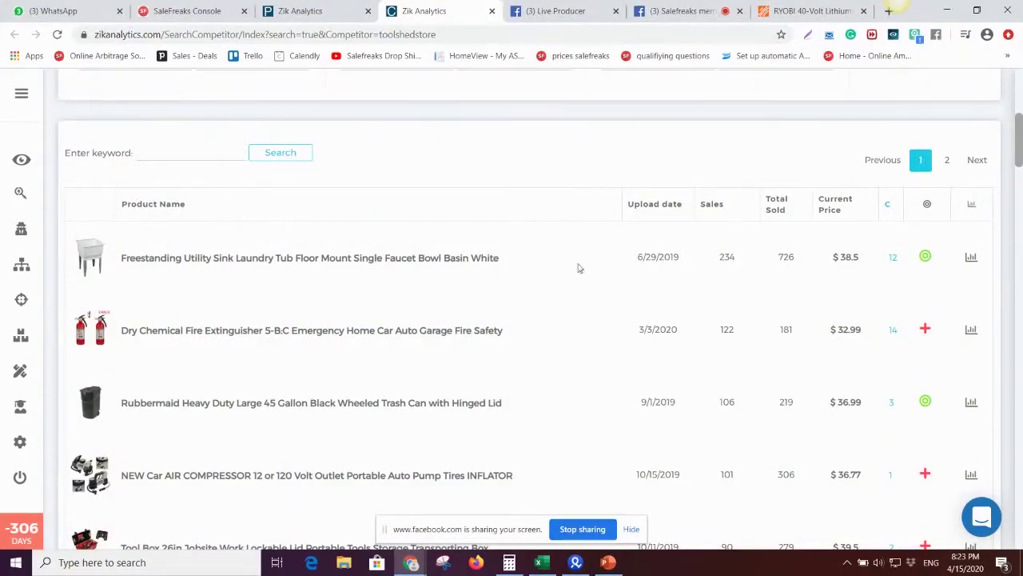
click(329, 259)
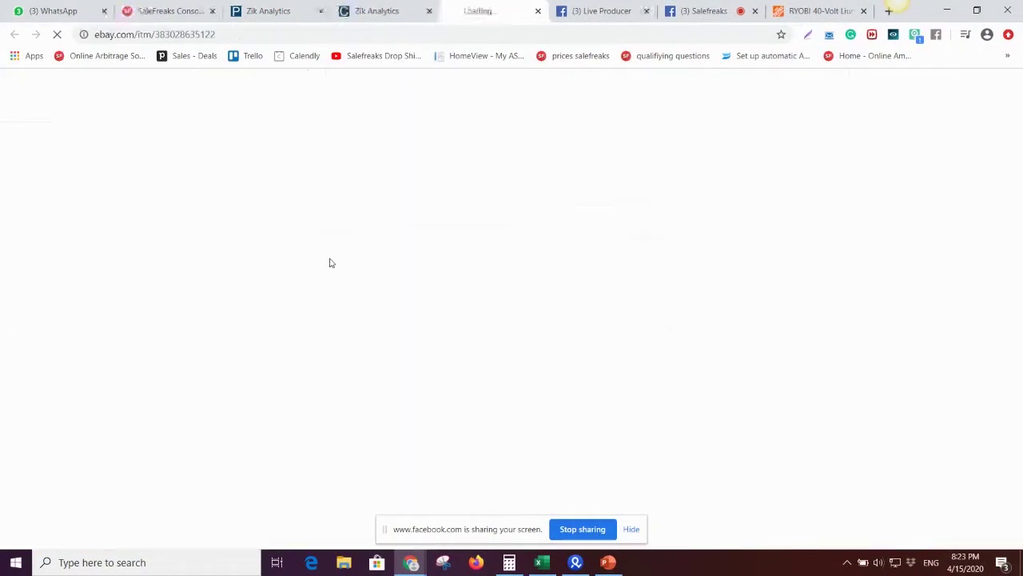
click(392, 11)
click(474, 10)
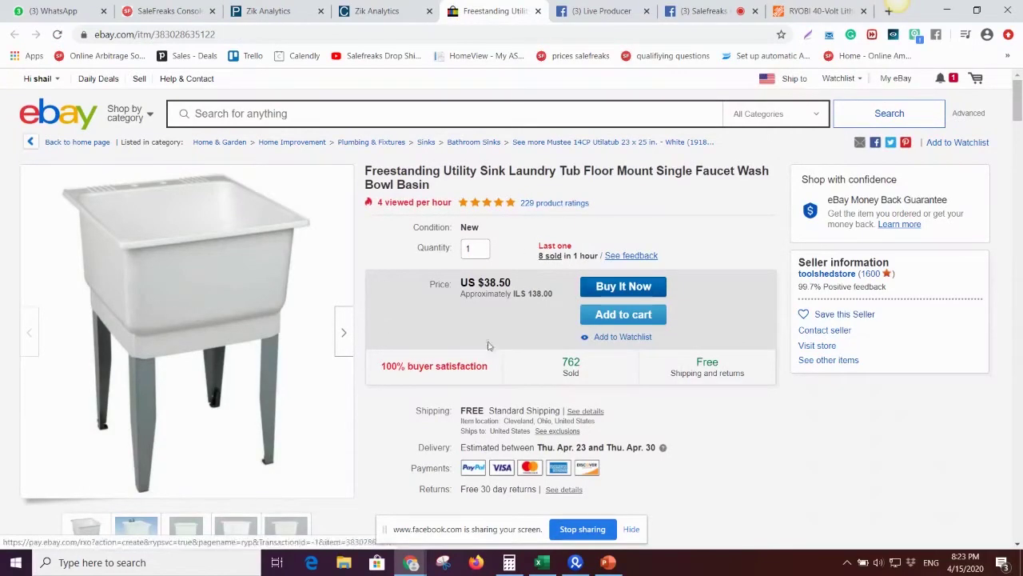
scroll(343, 328, down, 4)
scroll(170, 344, up, 3)
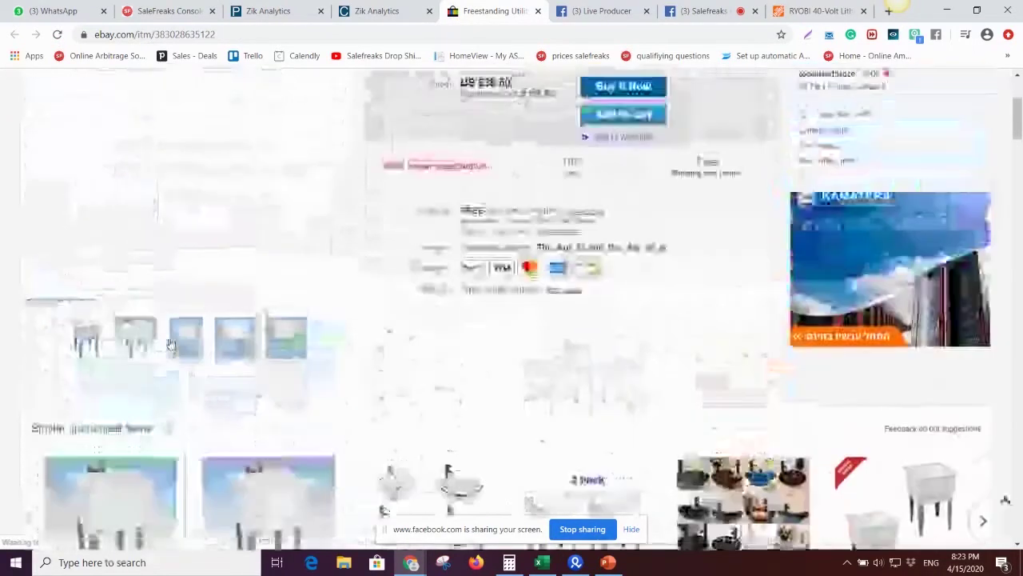
scroll(169, 344, up, 3)
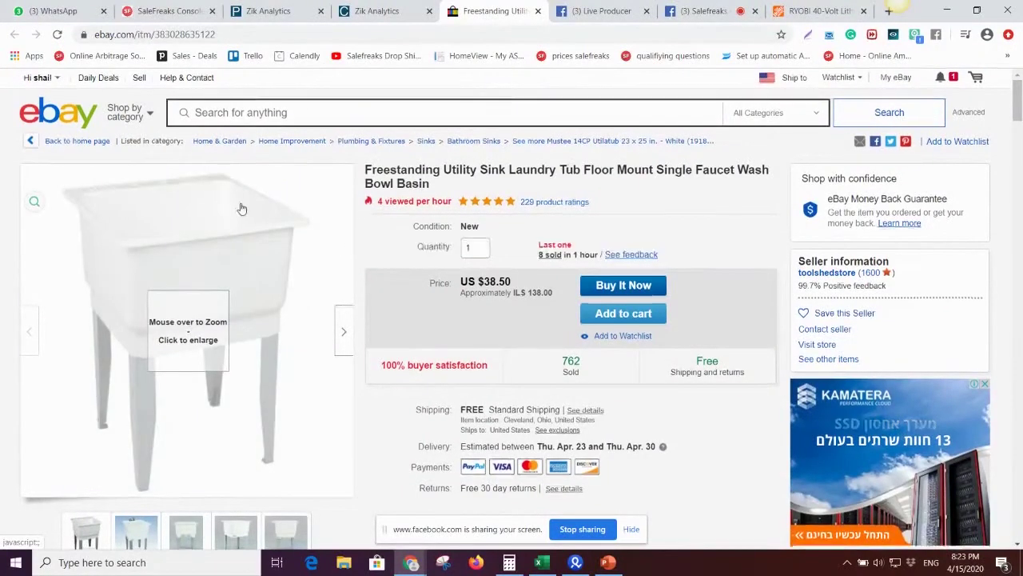
Search Google for the listing's Product Overview text and open the Home Depot result for the MUSTEE Utilatub.
scroll(264, 286, down, 7)
scroll(264, 287, down, 8)
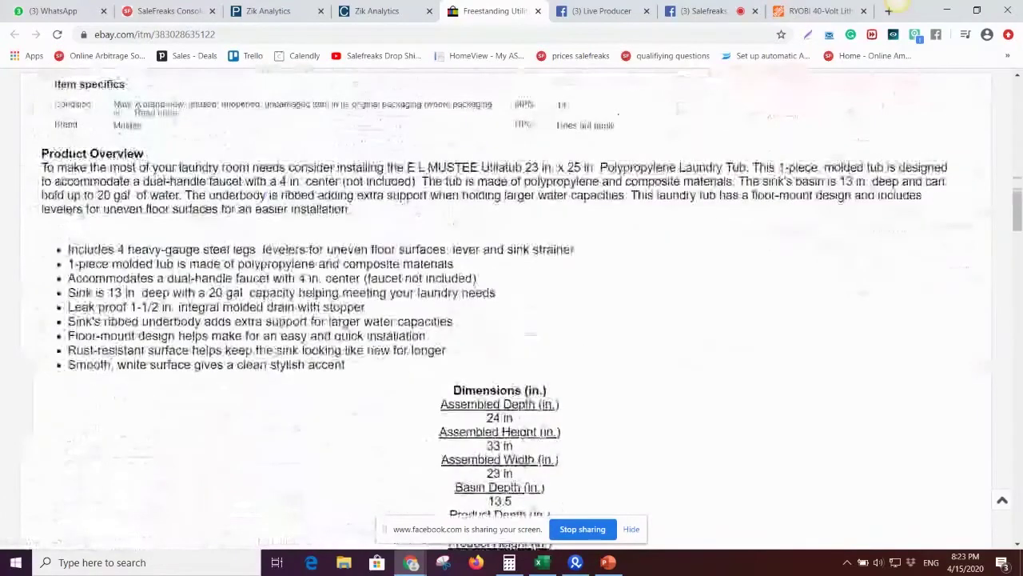
drag(42, 154, 347, 366)
right_click(153, 276)
click(166, 299)
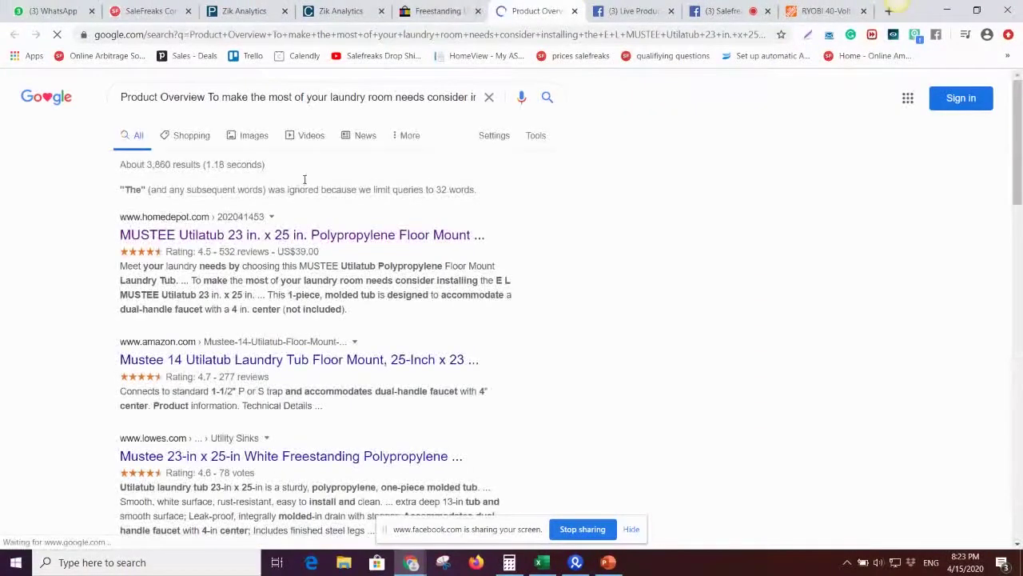
click(151, 235)
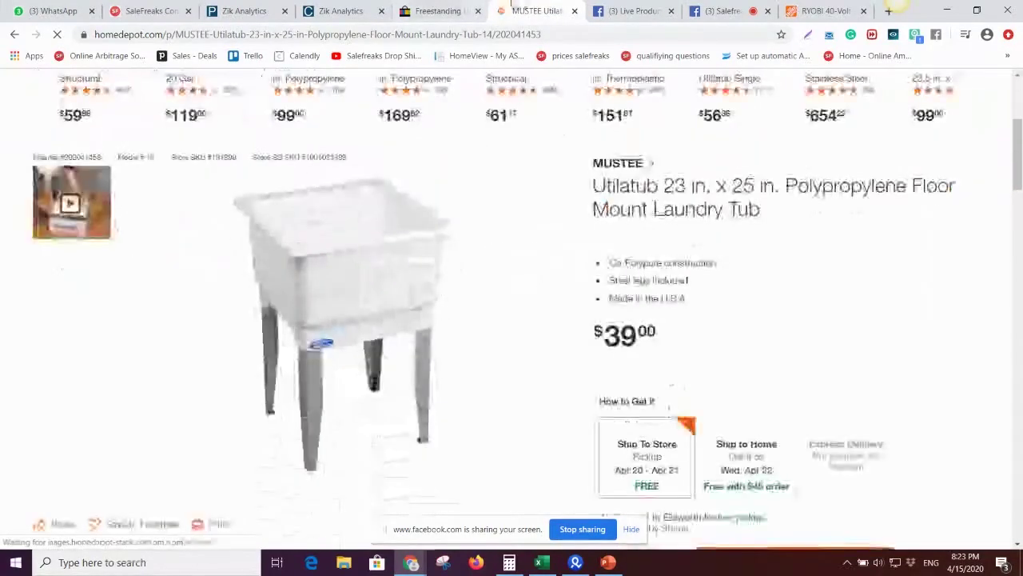
Compare the laundry tub's photo and price on the eBay listing with those on the Home Depot page.
click(438, 11)
scroll(406, 253, up, 10)
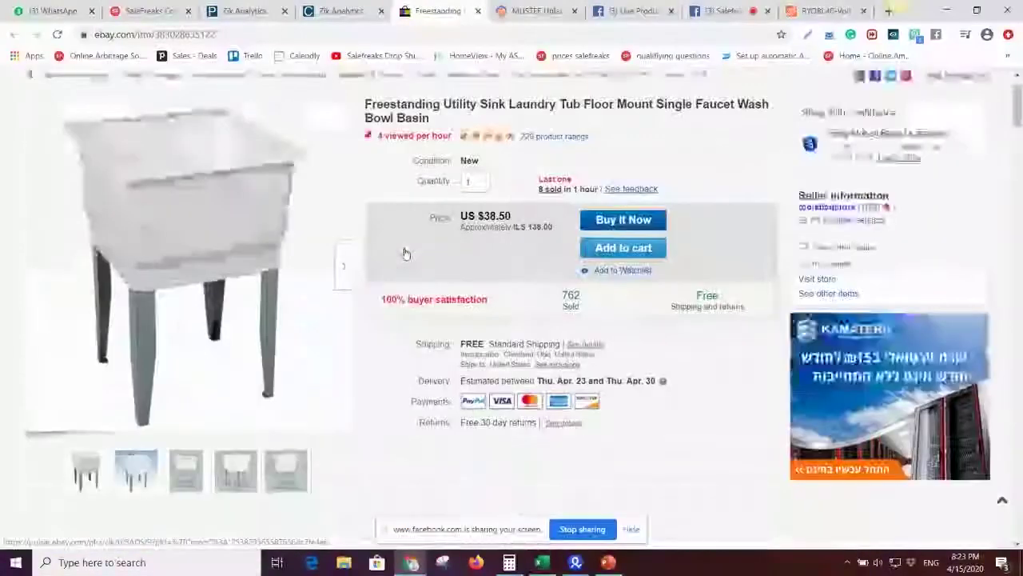
scroll(405, 253, up, 2)
click(531, 11)
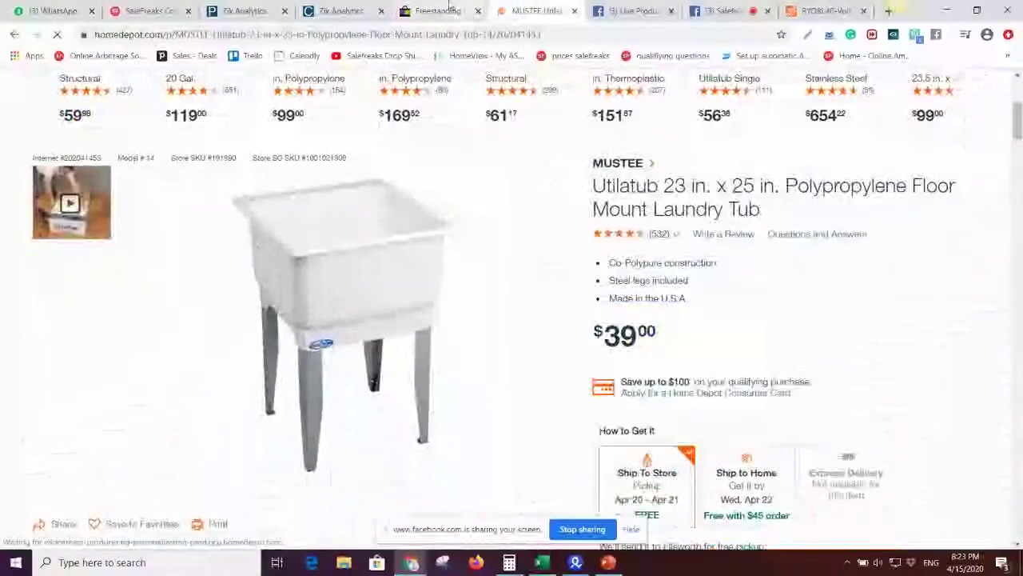
click(450, 8)
Compare the tub dimensions in the eBay Product Overview with the dimensions in the Home Depot product title.
scroll(539, 228, down, 10)
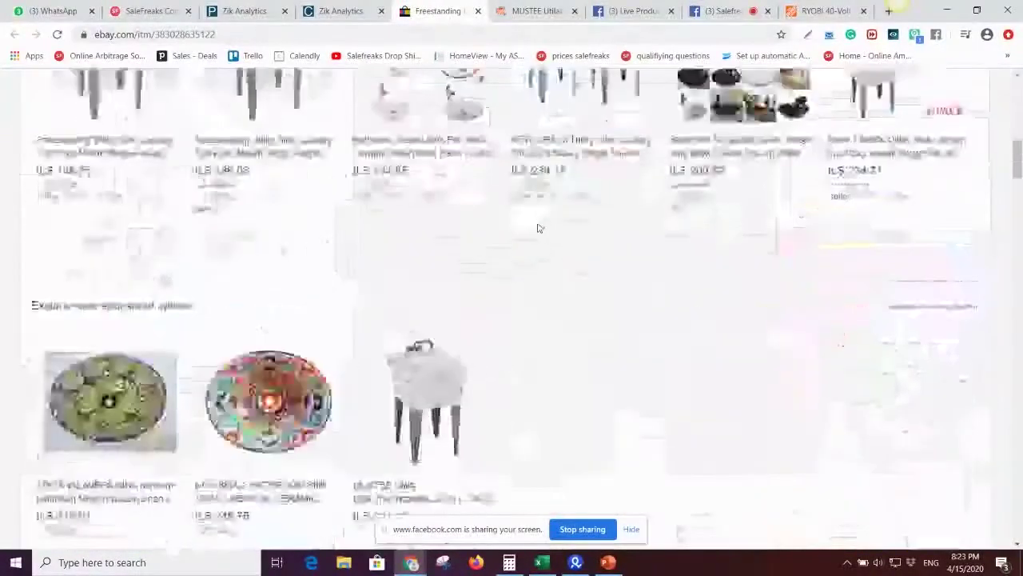
scroll(539, 228, down, 6)
click(472, 230)
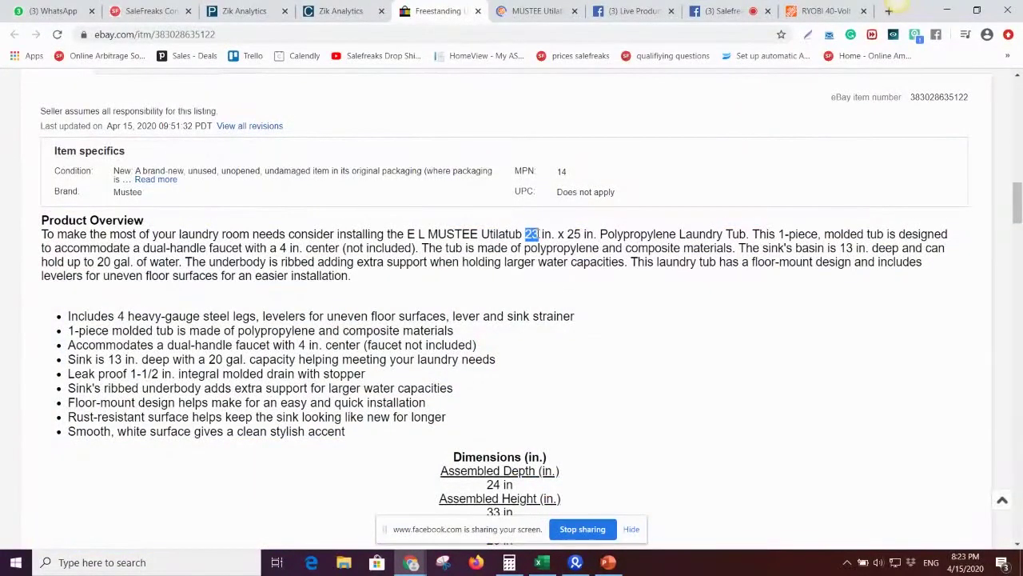
click(532, 11)
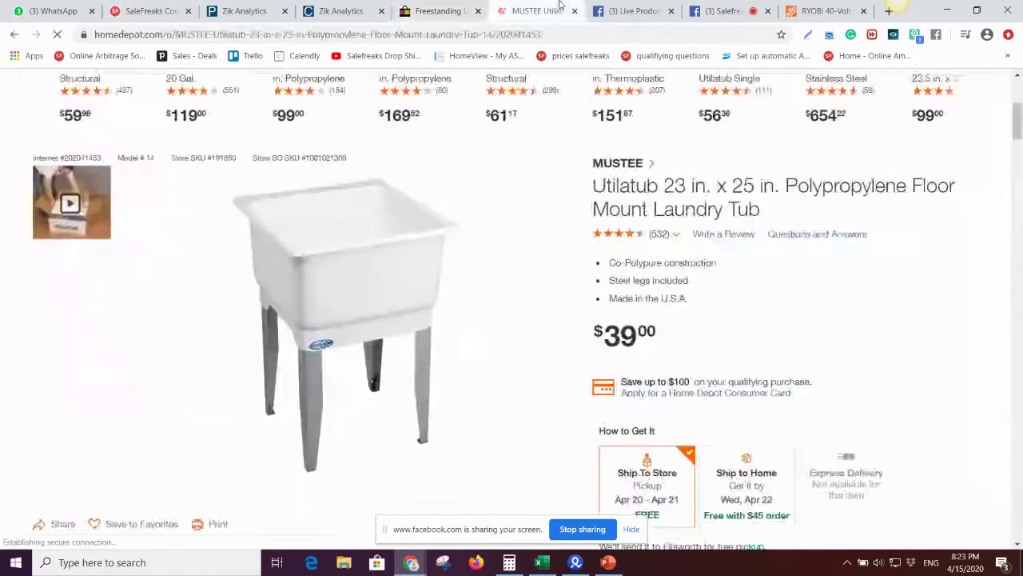
drag(666, 185, 794, 191)
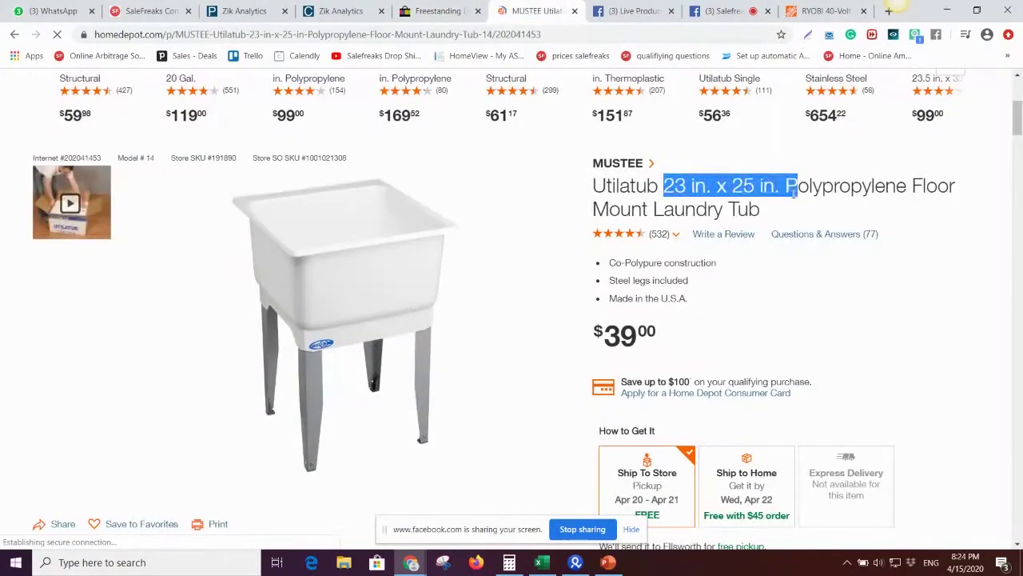
Check the laundry tub's price on the Home Depot page and add one tub to the cart.
click(737, 196)
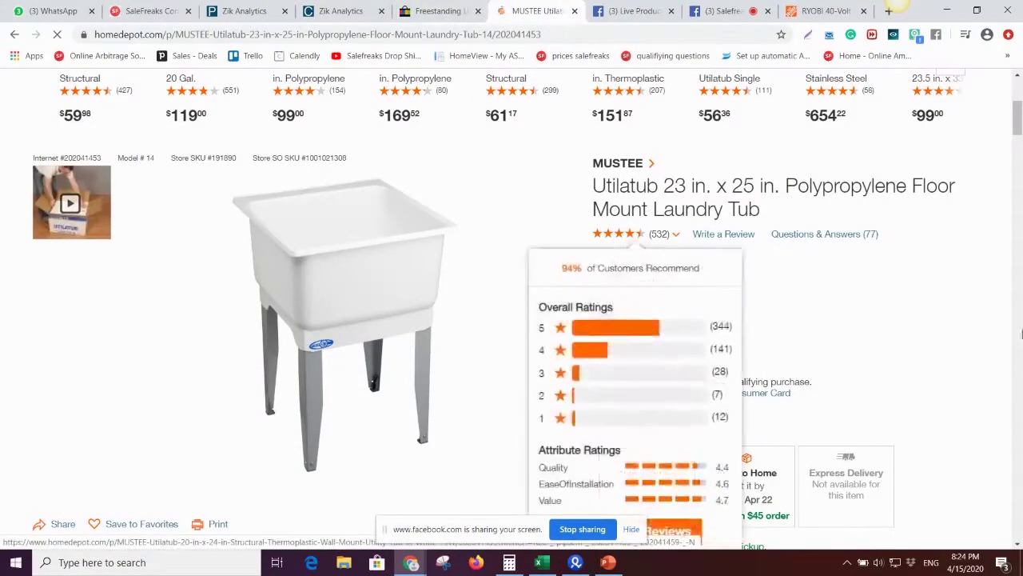
drag(658, 338, 601, 338)
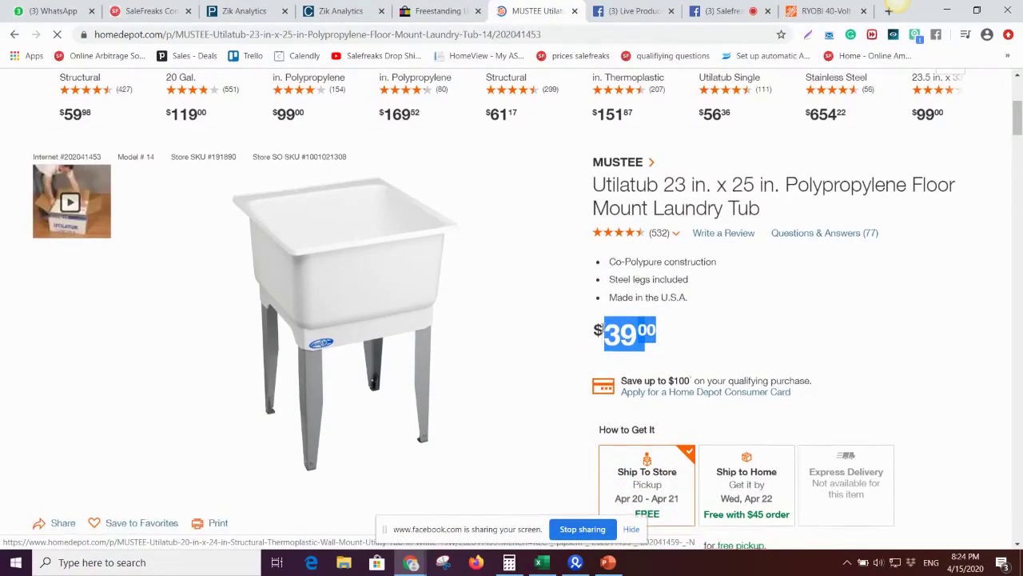
scroll(608, 336, down, 4)
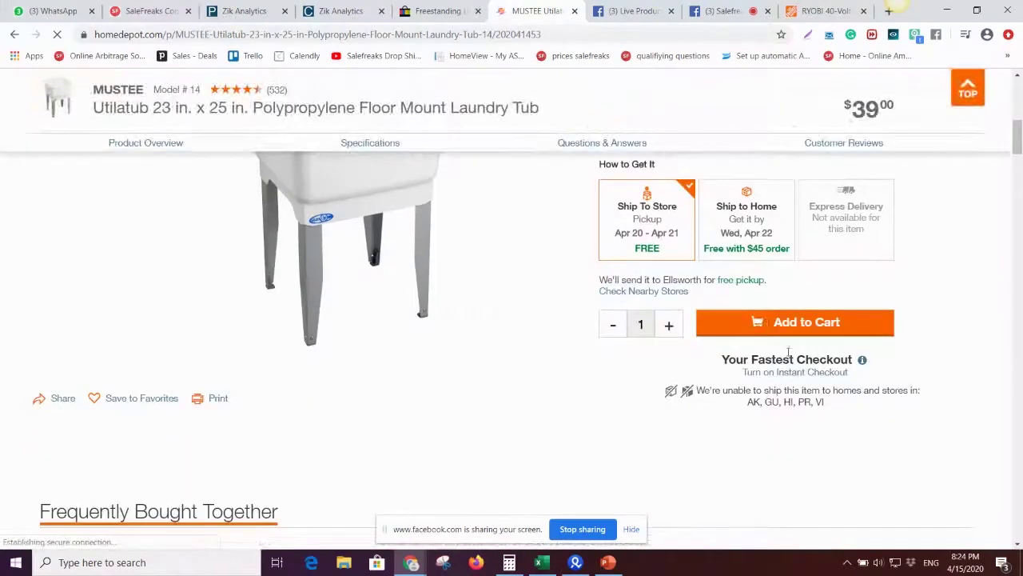
click(783, 335)
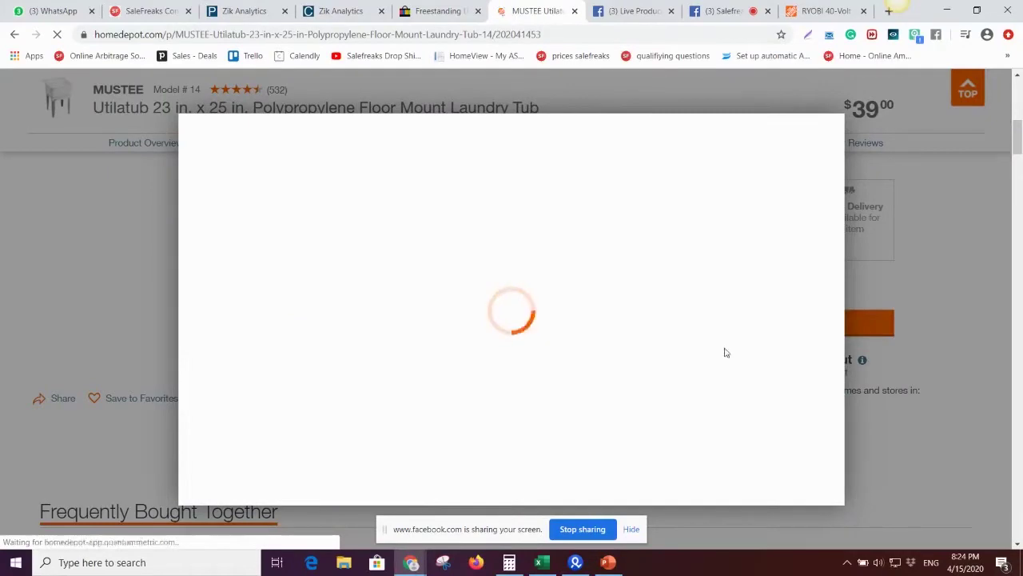
Check the laundry tub's selling price on the eBay listing against the Home Depot price.
click(438, 11)
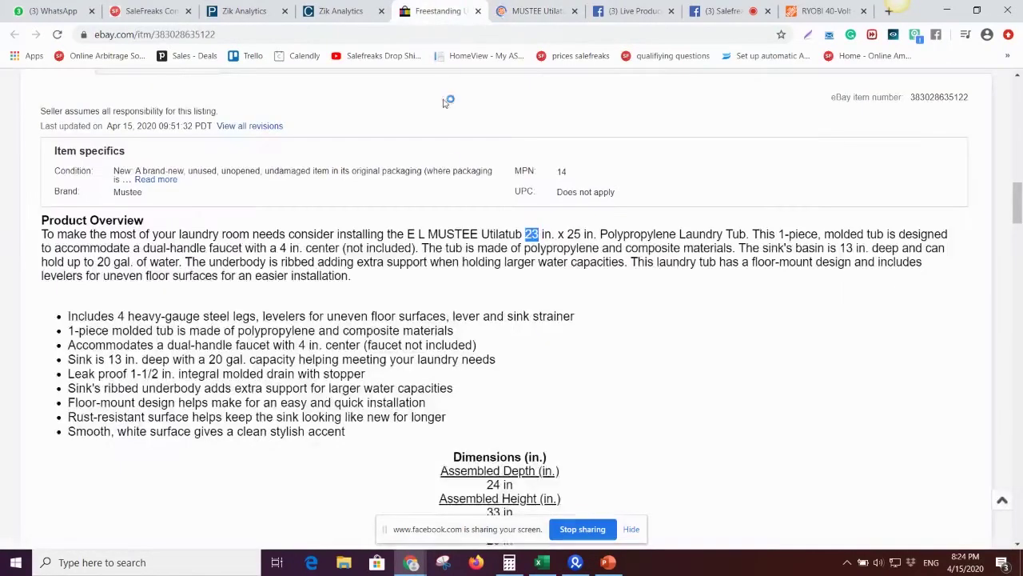
scroll(466, 183, up, 5)
scroll(448, 137, up, 6)
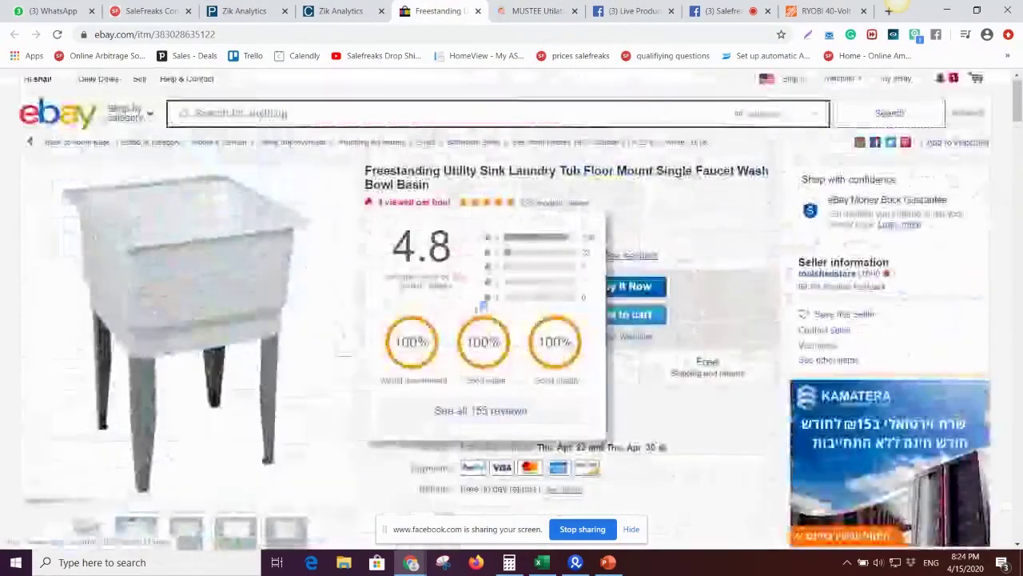
drag(483, 283, 510, 278)
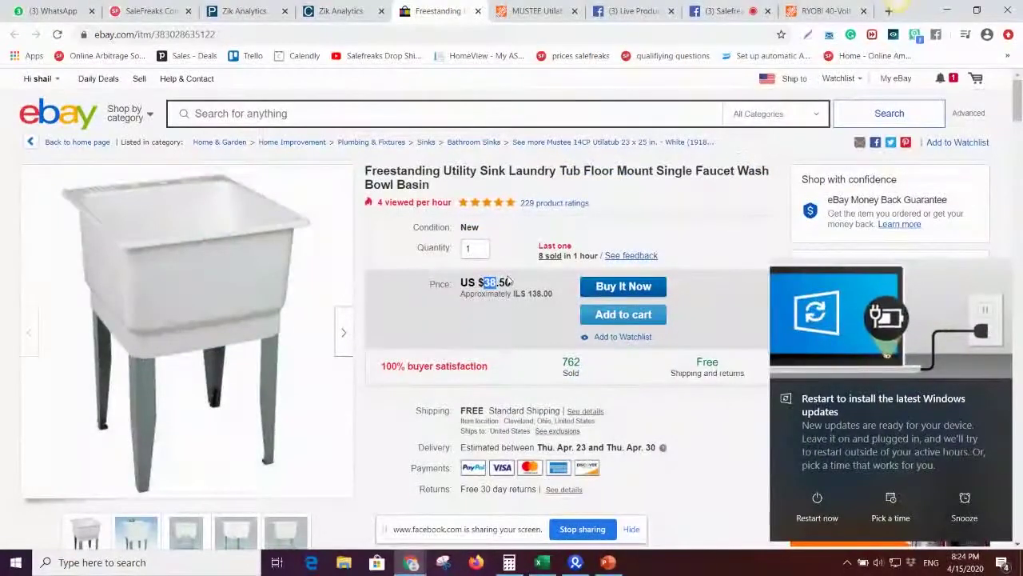
Return to the Home Depot page, close the added-to-cart window and dismiss the Windows update notification.
click(540, 14)
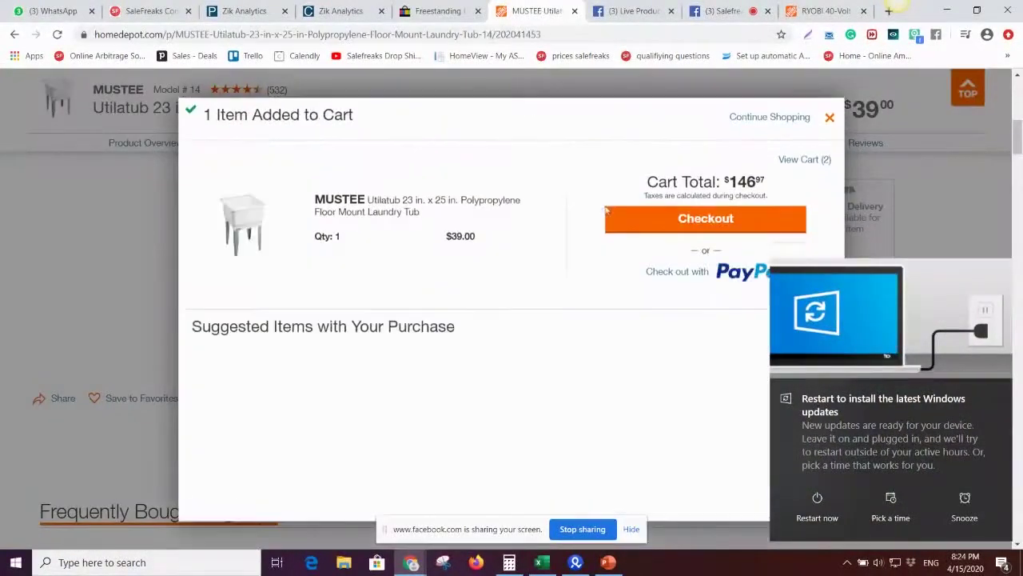
click(829, 133)
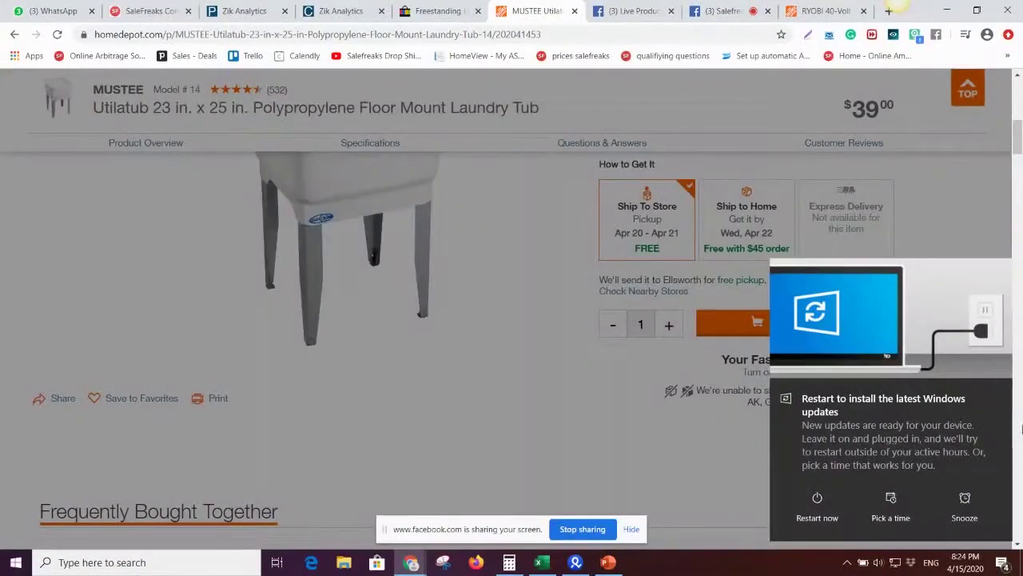
click(1001, 392)
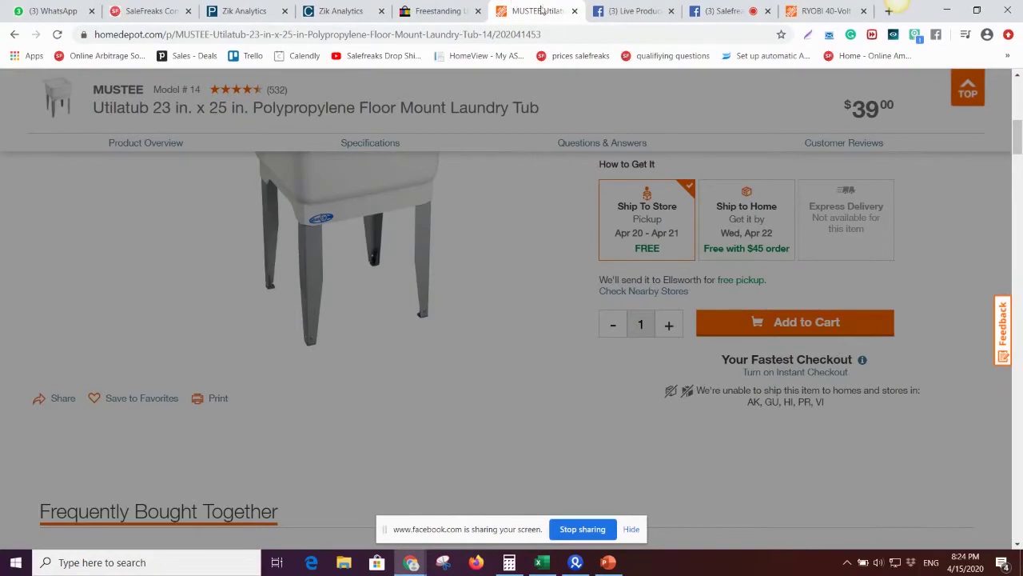
Examine the title and main photo of the laundry tub's eBay listing.
click(452, 13)
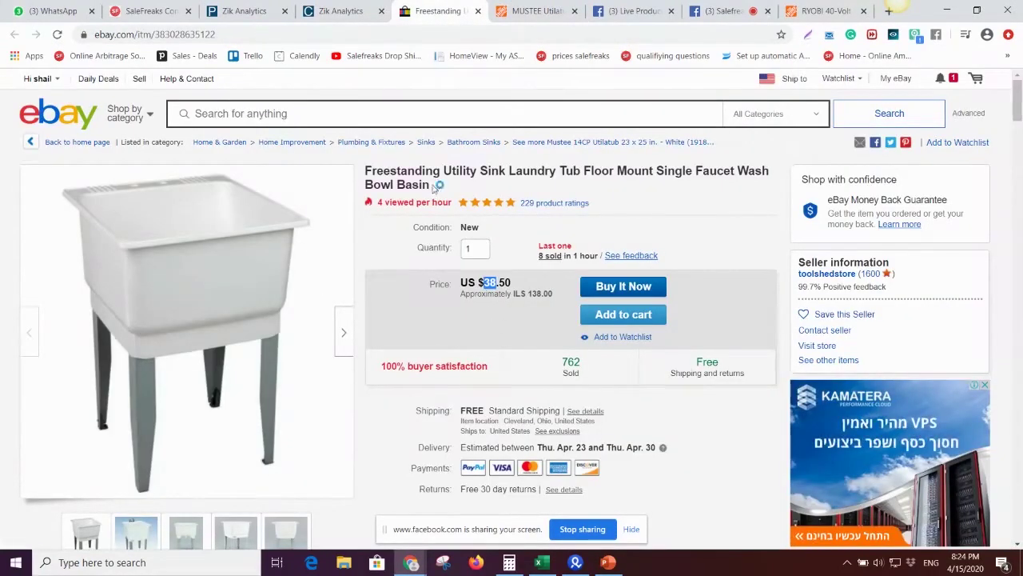
drag(426, 184, 365, 170)
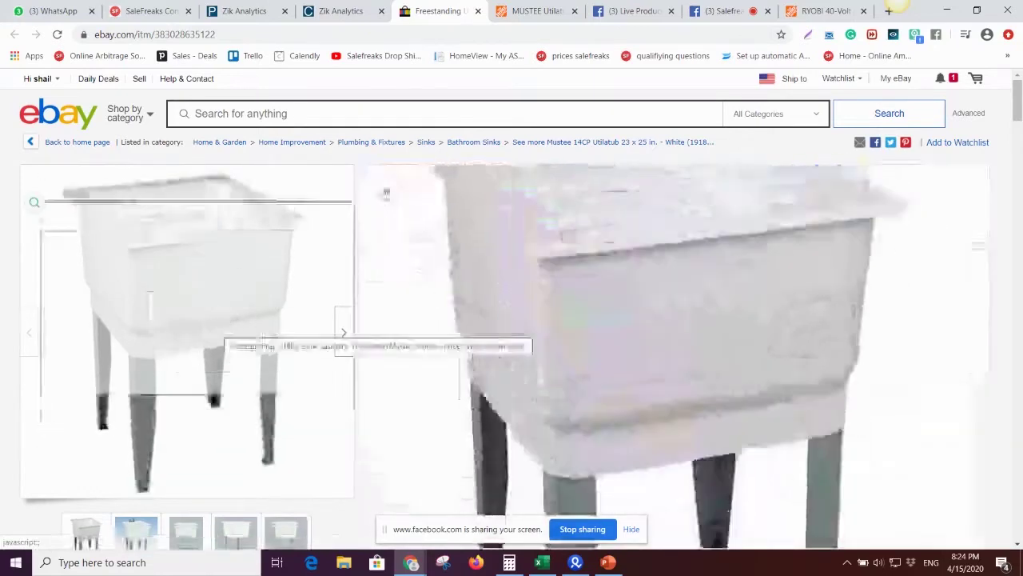
mouse_move(514, 213)
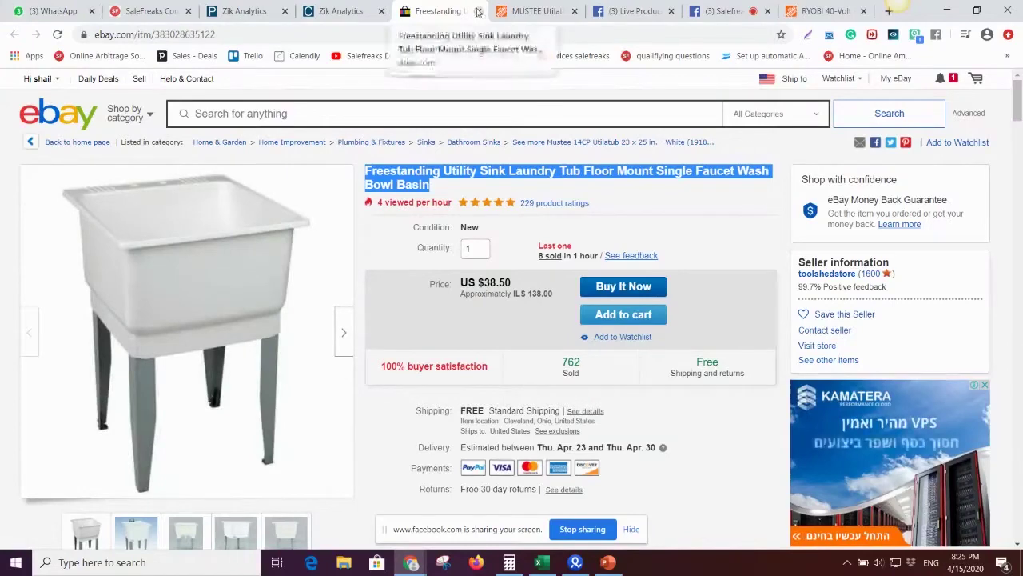
Close the laundry tub's Home Depot and eBay pages and return to the seller's product list in Zik Analytics.
click(550, 12)
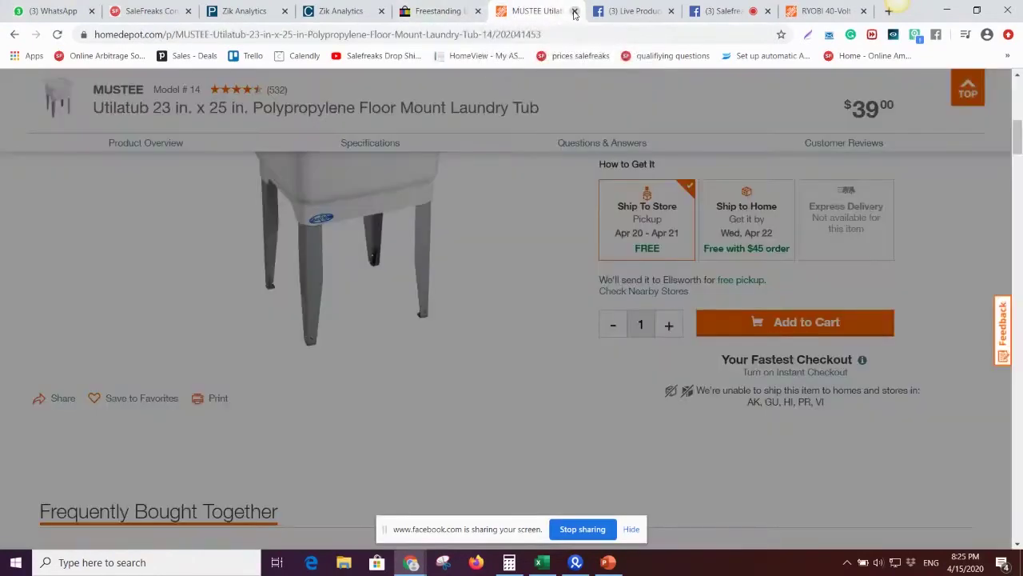
click(574, 12)
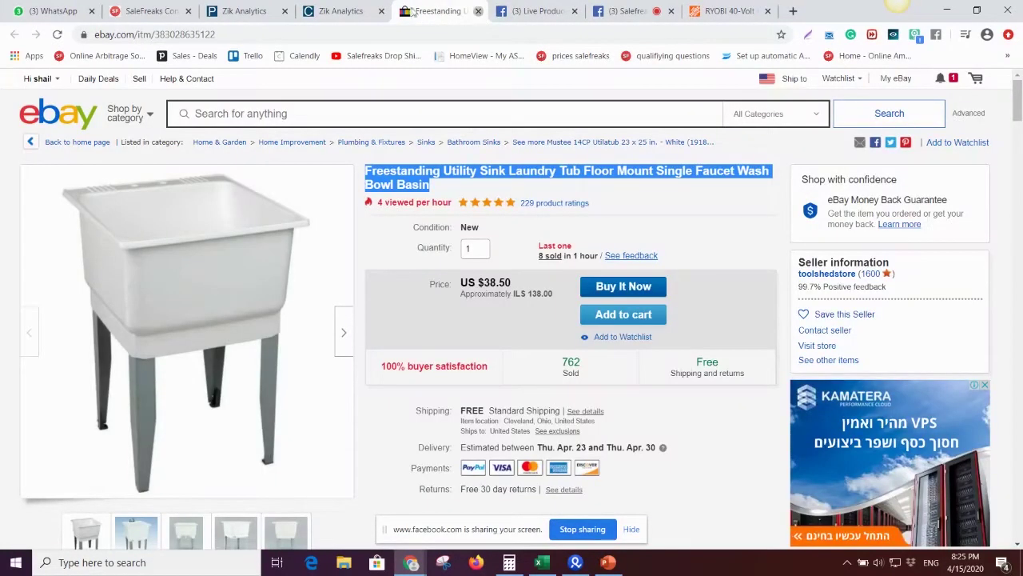
click(477, 12)
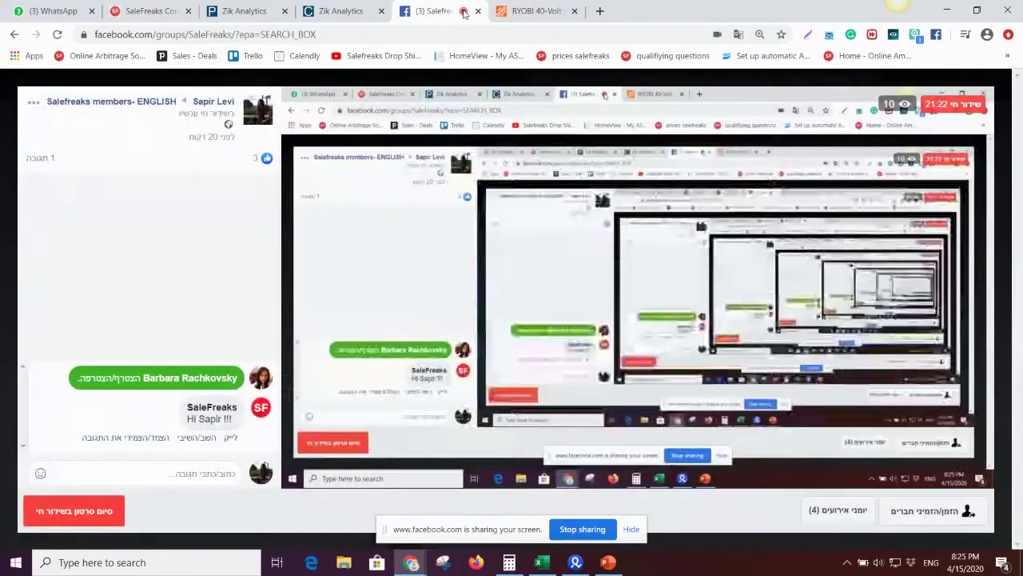
click(463, 14)
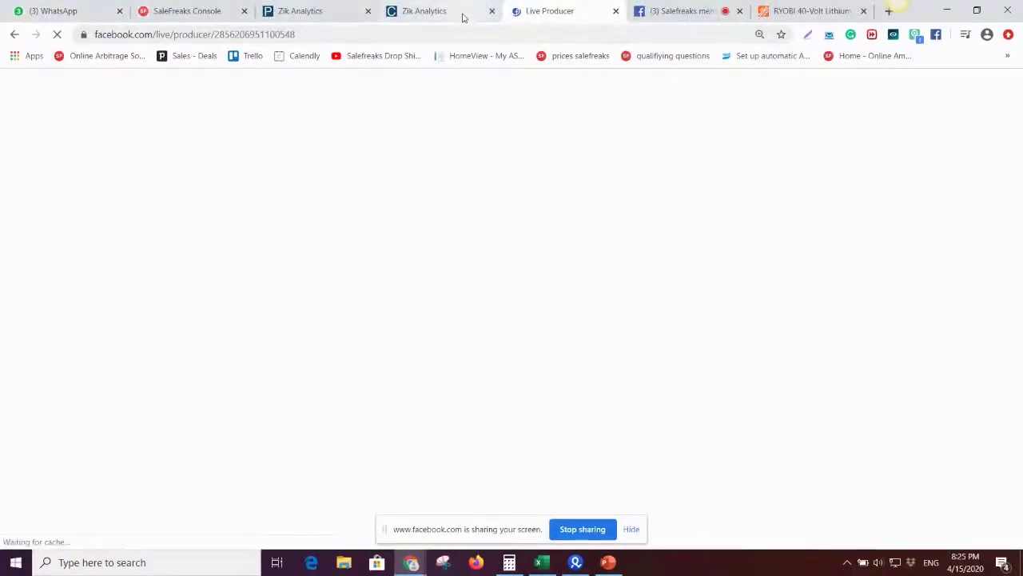
click(404, 6)
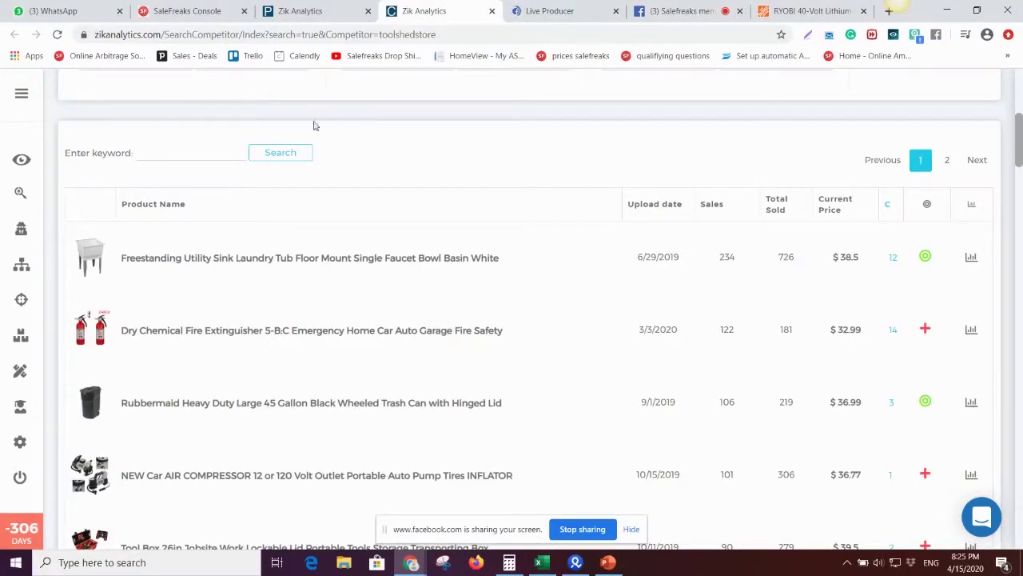
Open the eBay listing of the seller's Rubbermaid 45 Gallon Black Wheeled Trash Can and find its description text.
click(329, 408)
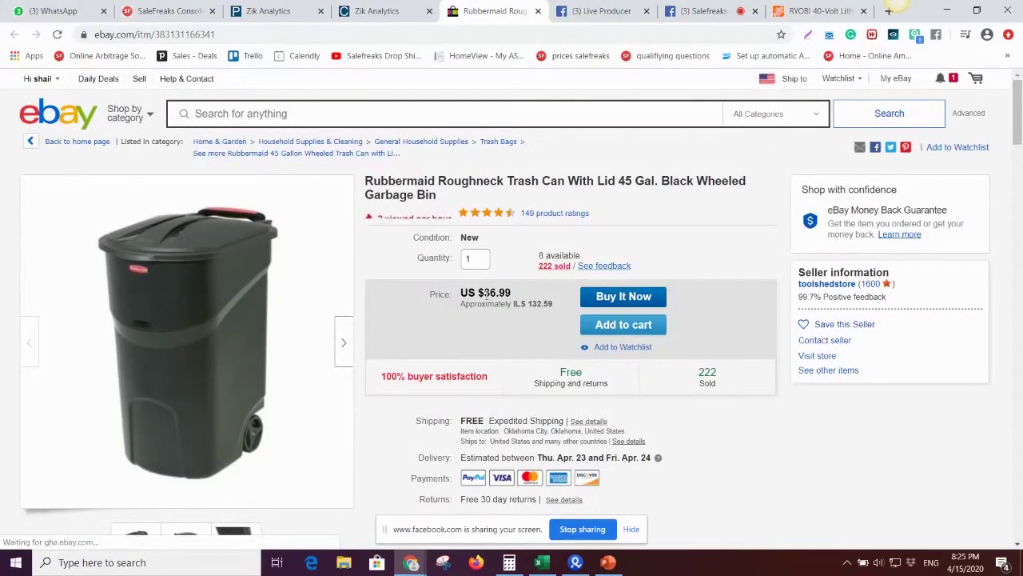
scroll(488, 292, down, 15)
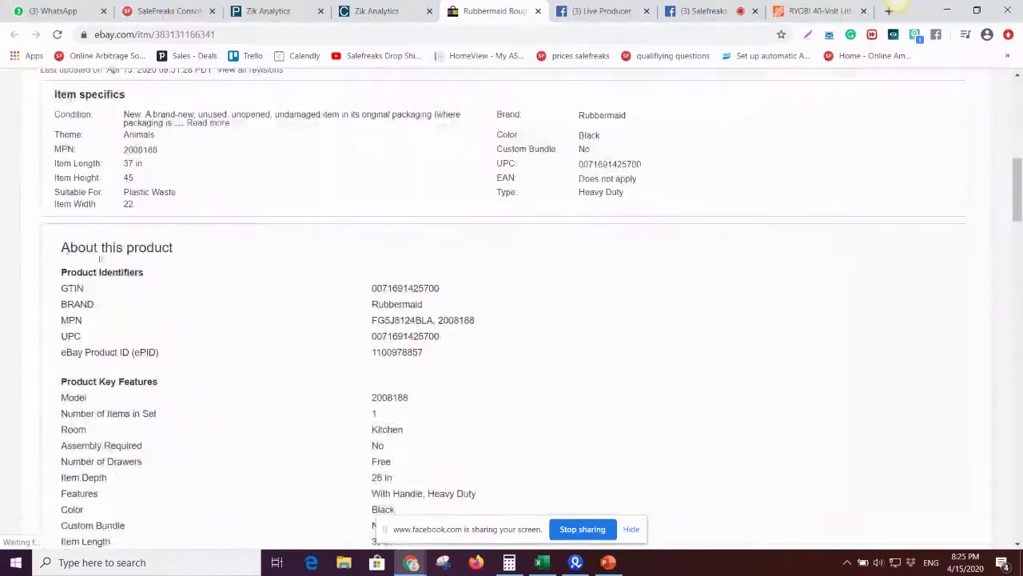
scroll(53, 257, down, 5)
scroll(53, 257, up, 3)
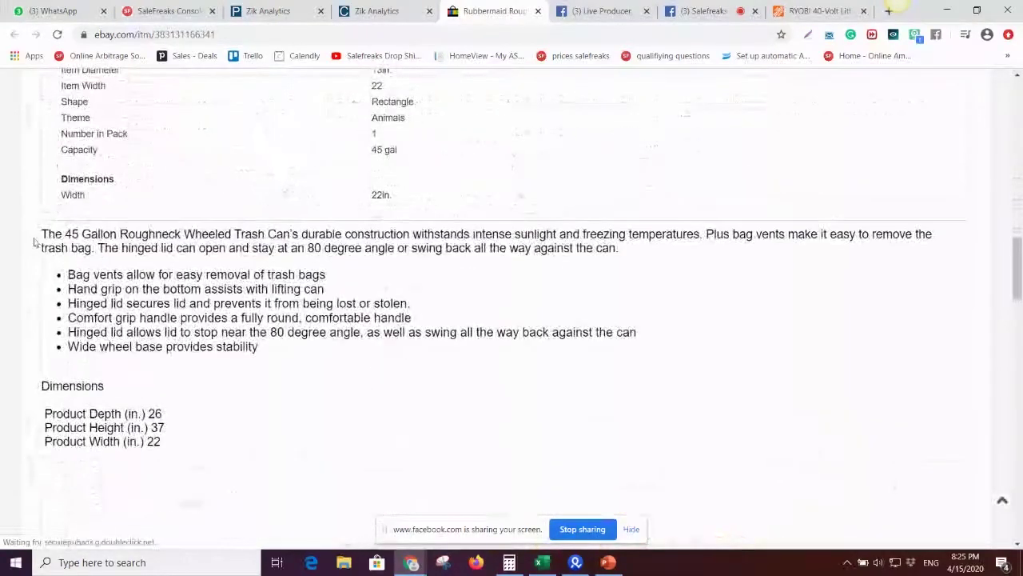
Search Google for the trash can's description text and open the Home Depot result for the Rubbermaid 45 Gal. Roughneck container.
drag(38, 233, 104, 386)
right_click(227, 347)
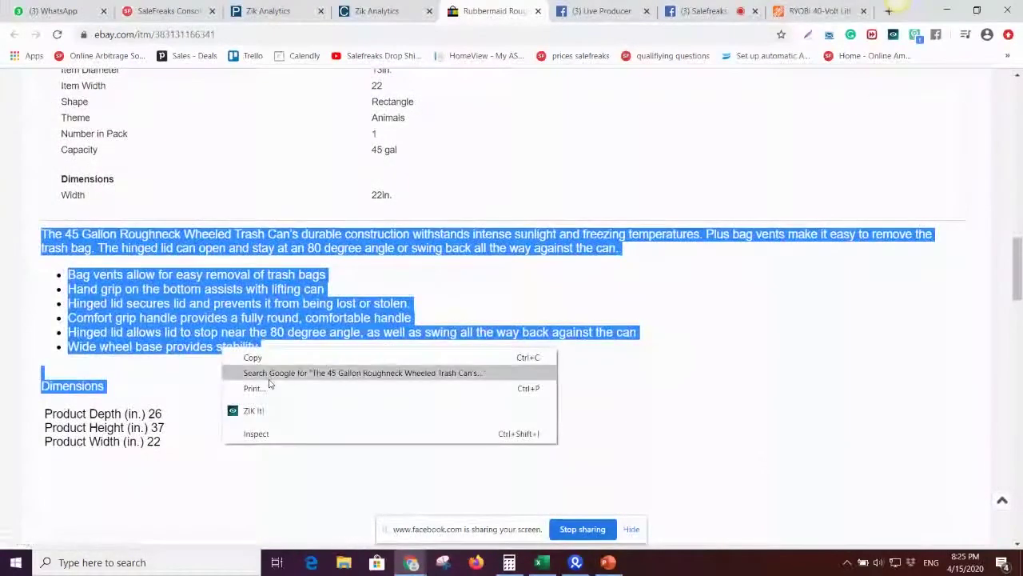
click(268, 373)
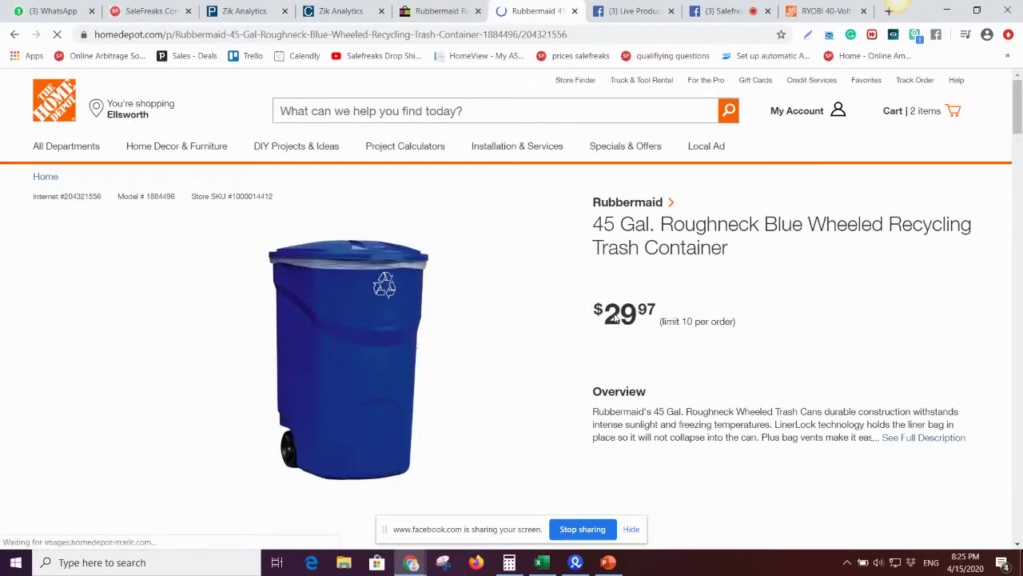
Compare the trash can's price on Home Depot with its selling price on the eBay listing.
scroll(616, 318, down, 1)
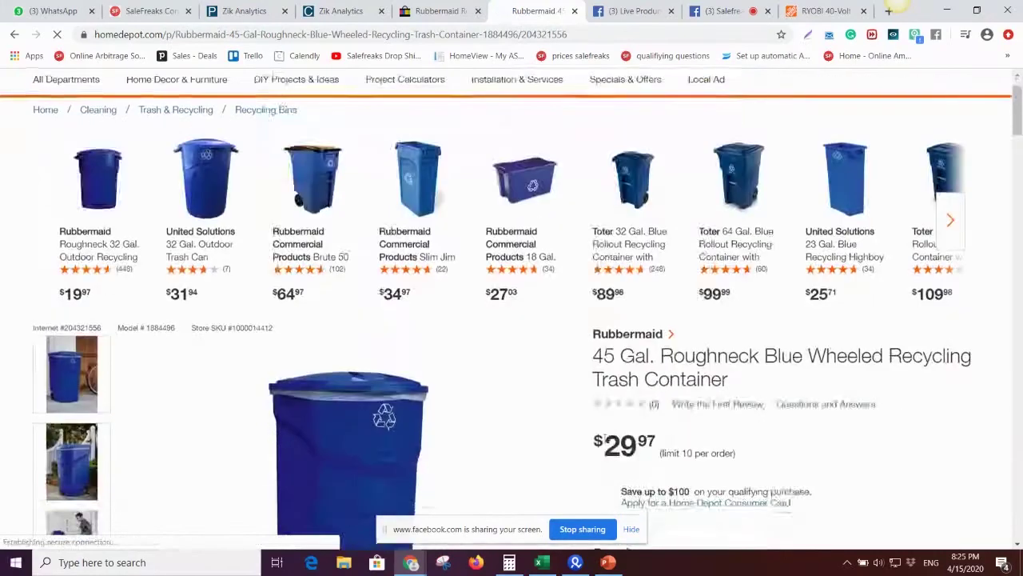
drag(605, 439, 651, 436)
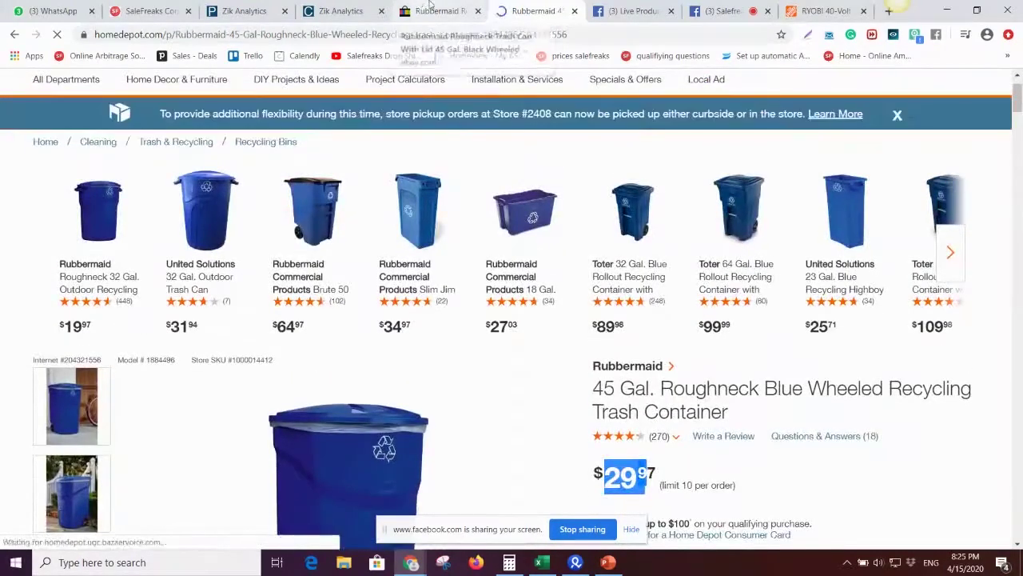
click(436, 10)
scroll(488, 306, up, 12)
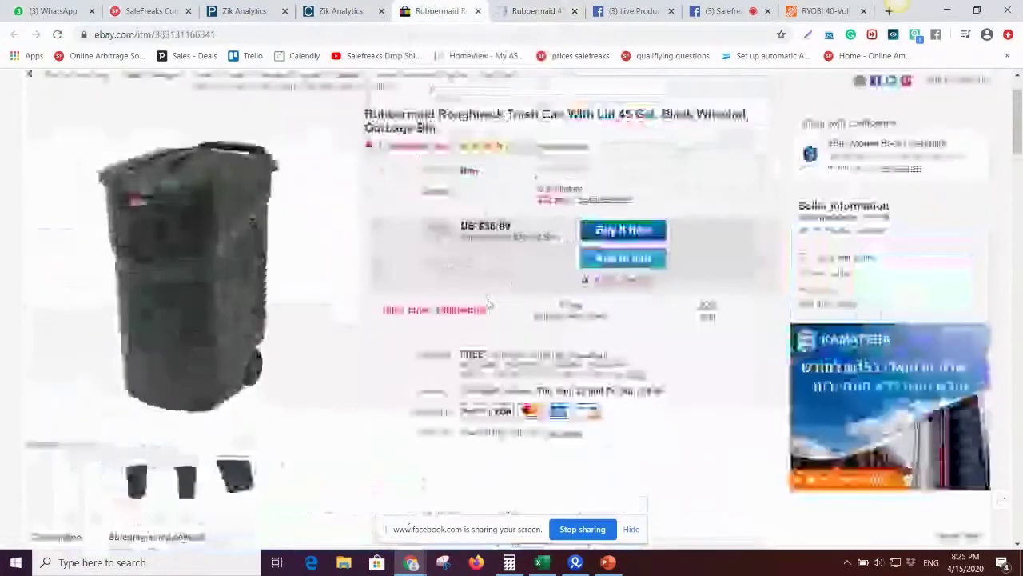
mouse_move(494, 226)
mouse_down()
mouse_move(507, 225)
mouse_move(482, 226)
mouse_up()
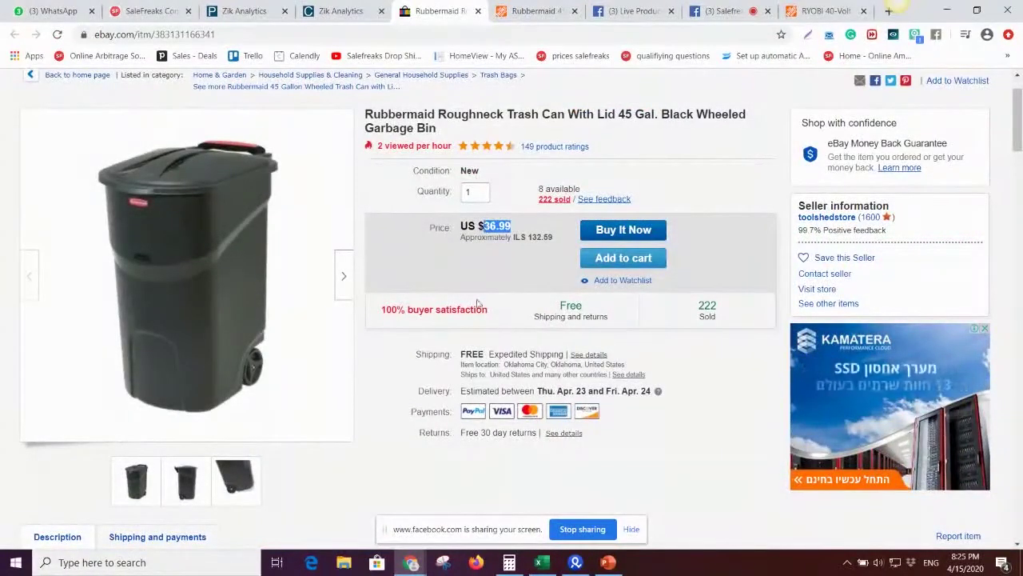
Calculate 36.99 × 0.86 in Calculator to get the trash can's eBay proceeds after fees.
click(506, 563)
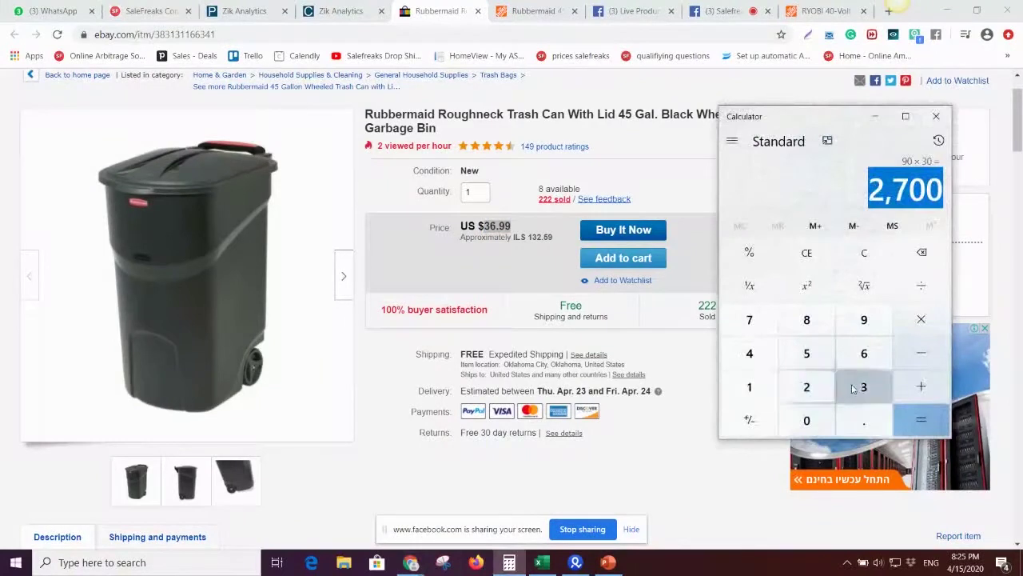
click(864, 387)
click(863, 353)
click(864, 420)
double_click(863, 319)
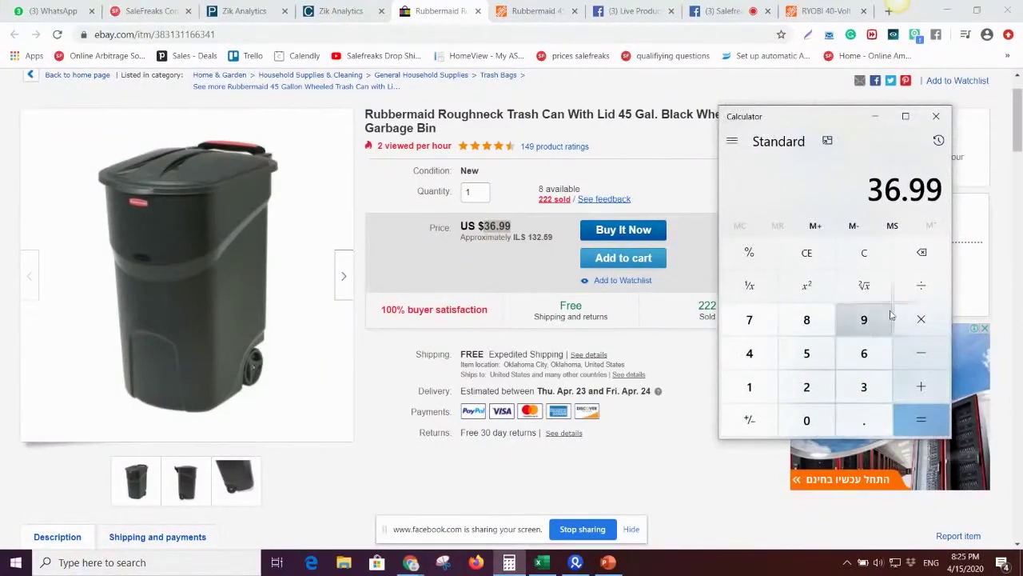
click(920, 316)
click(864, 420)
click(807, 319)
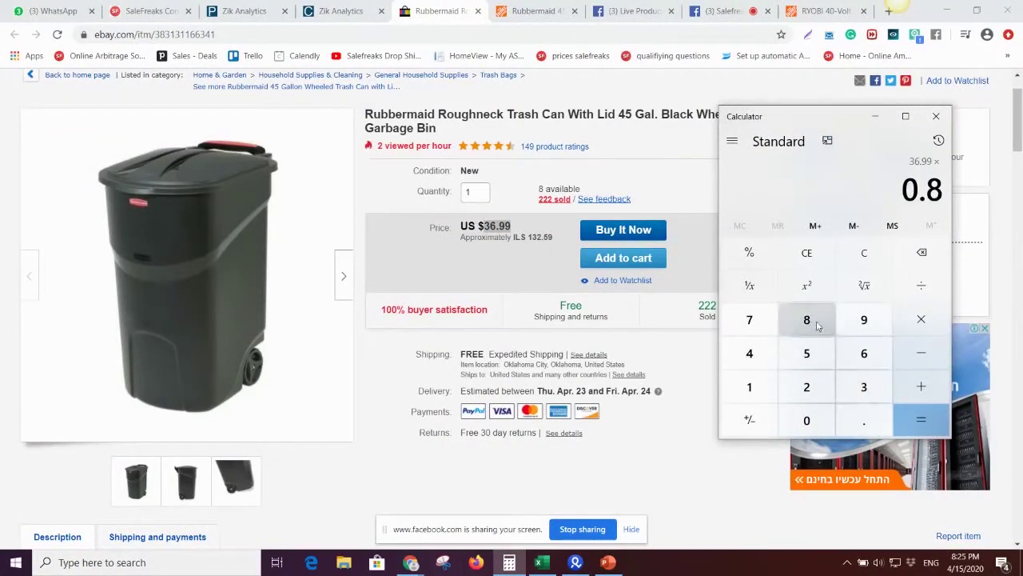
click(854, 361)
click(915, 423)
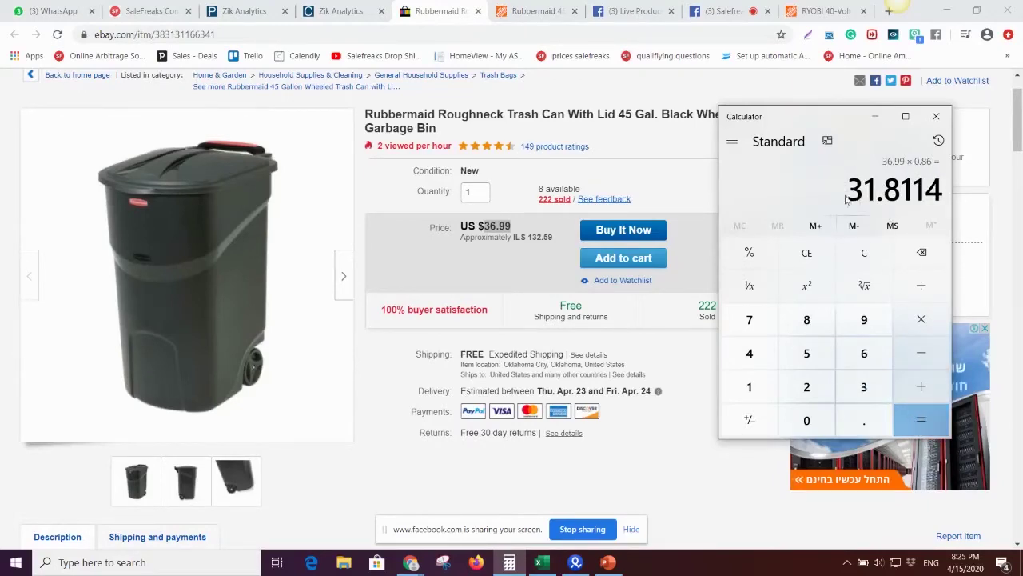
Compare the Rubbermaid container's photo and price on Home Depot with the black trash can on the eBay listing.
click(539, 10)
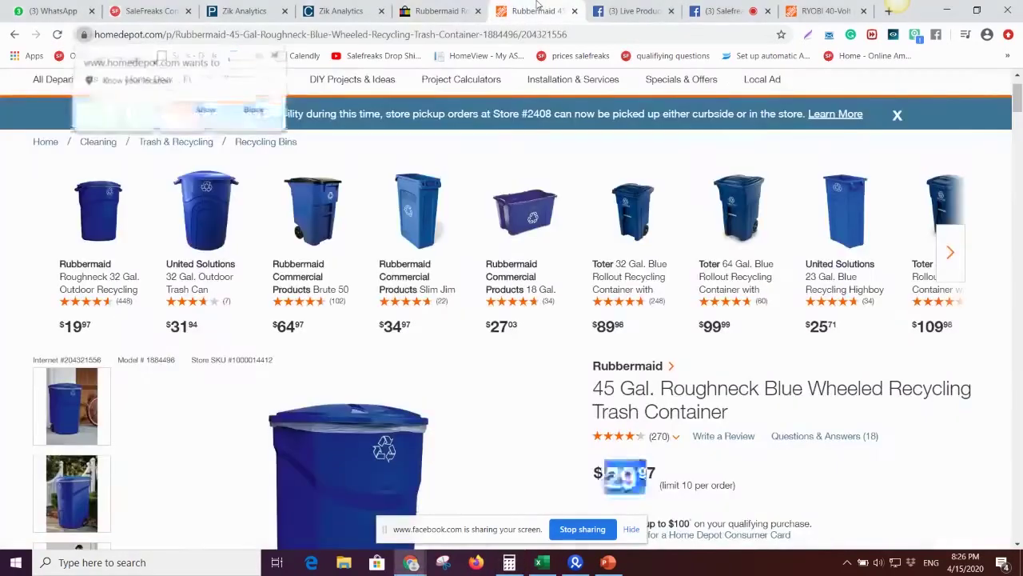
scroll(652, 493, down, 2)
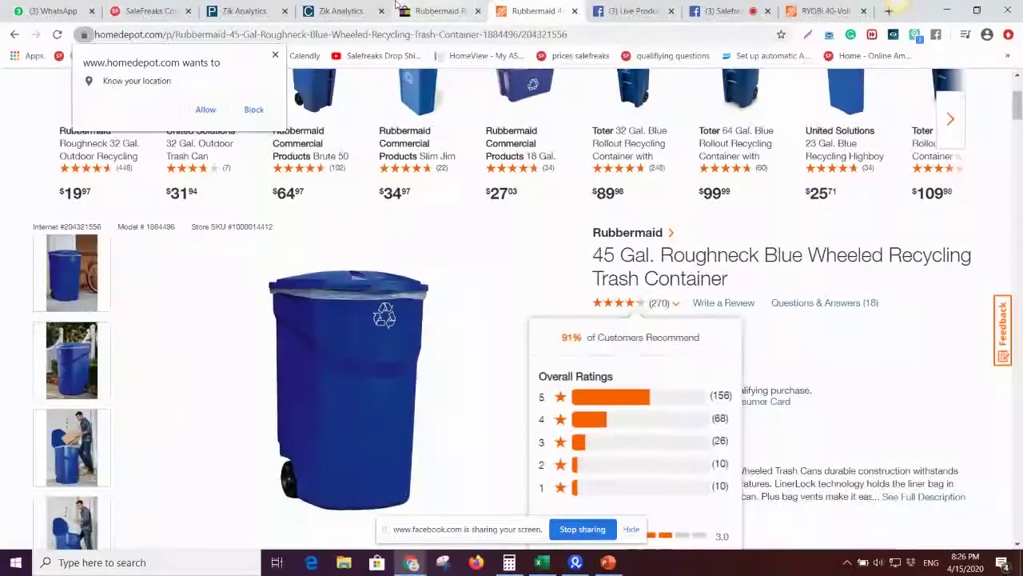
click(432, 10)
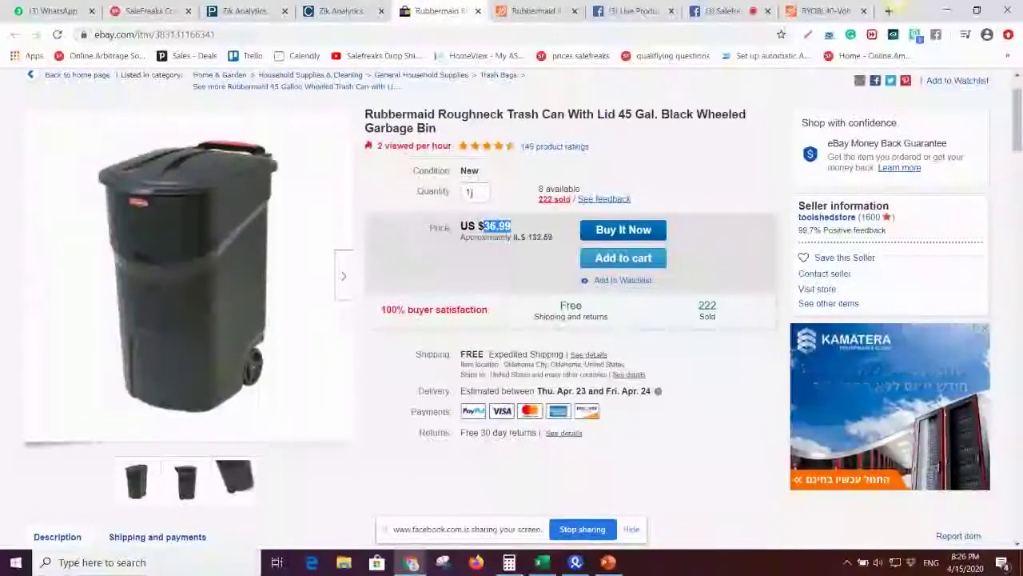
Close the eBay trash can listing and review toolshedstore's 30-day sale earnings and product list in the competitor research.
scroll(497, 105, up, 1)
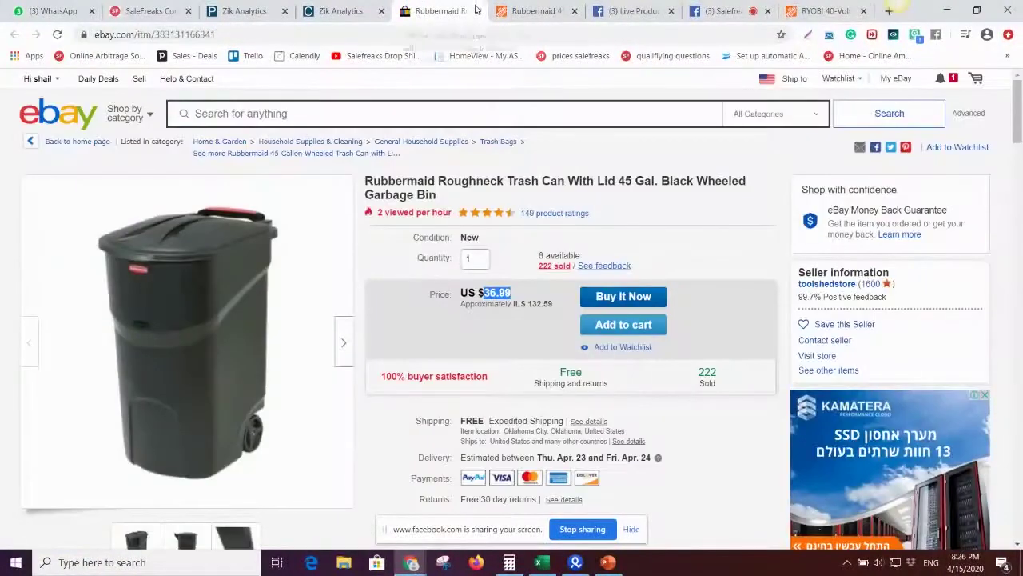
click(478, 11)
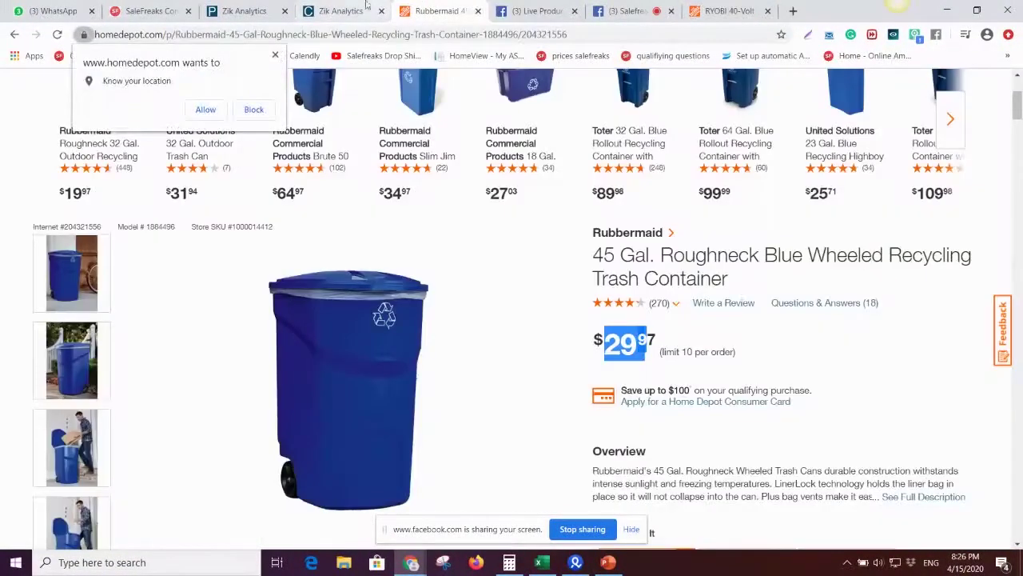
click(356, 10)
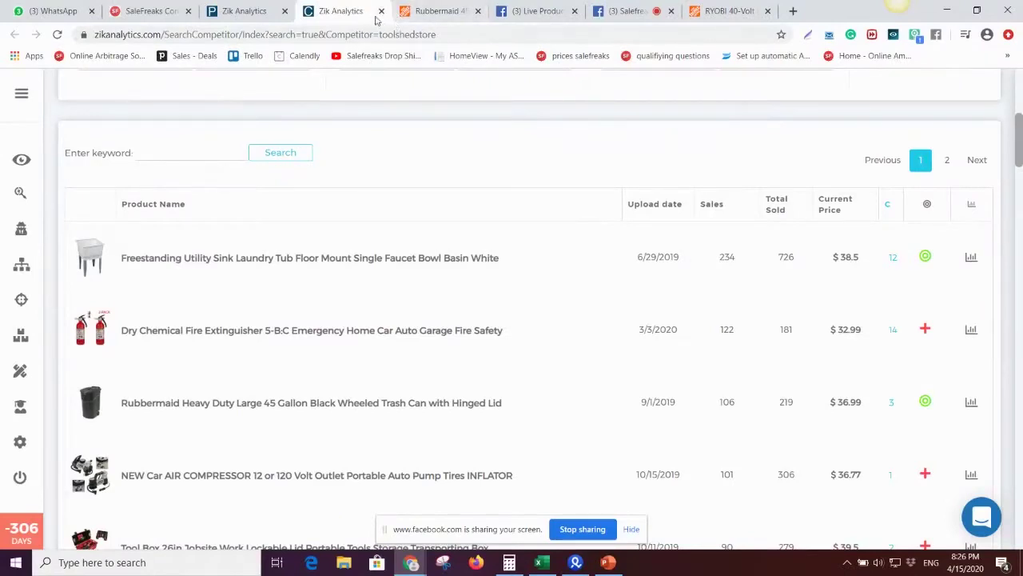
scroll(179, 356, up, 5)
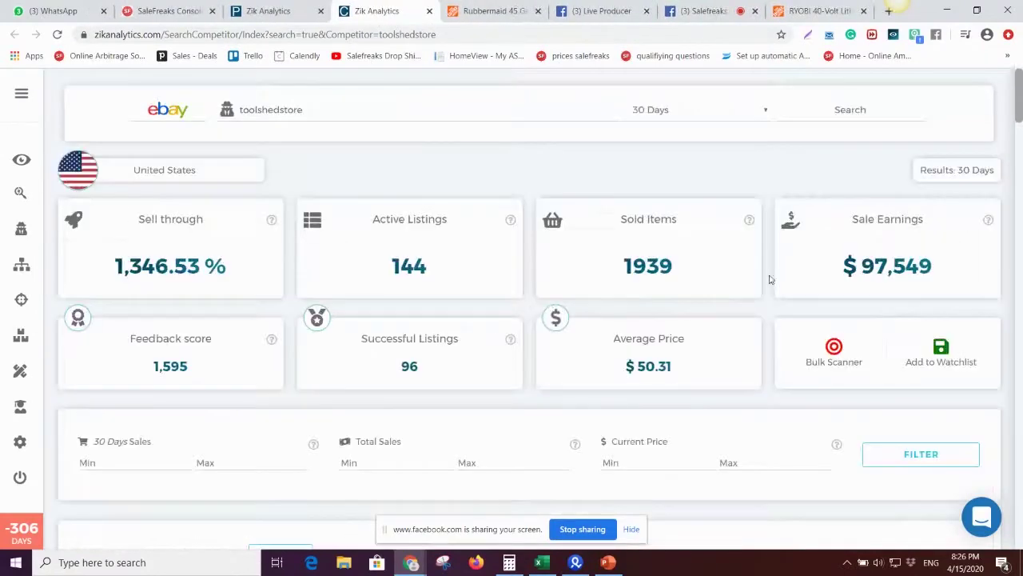
drag(867, 278, 957, 286)
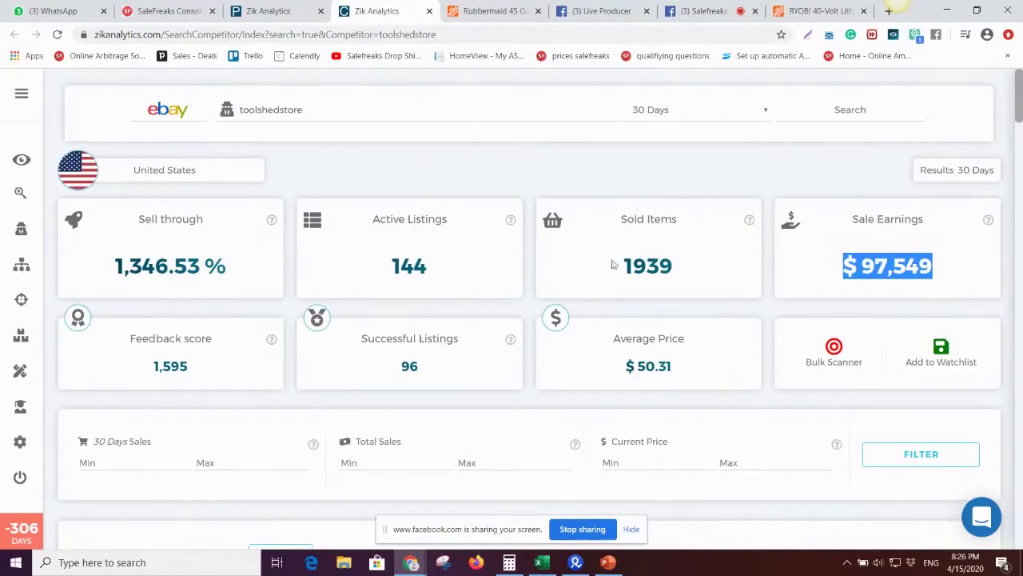
scroll(612, 265, down, 4)
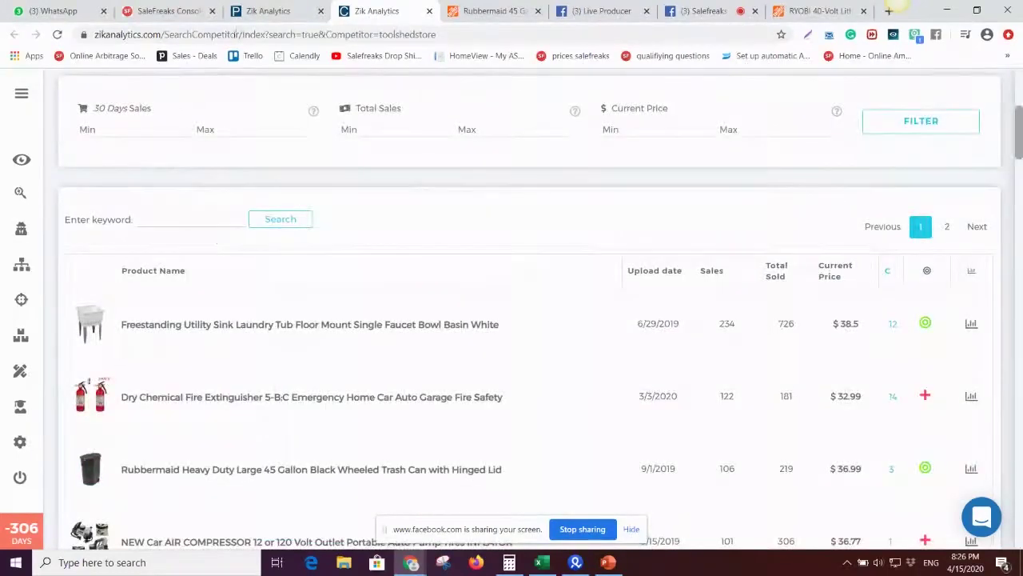
Close the toolshedstore research and scan the US seller timberturf from the ryobi trimmers results.
click(428, 11)
click(299, 10)
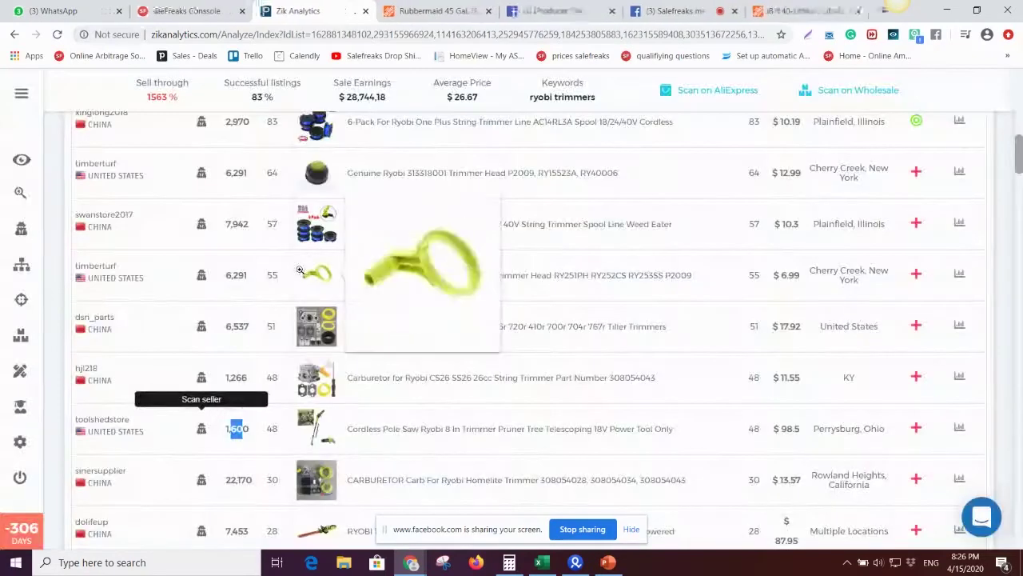
scroll(187, 388, down, 3)
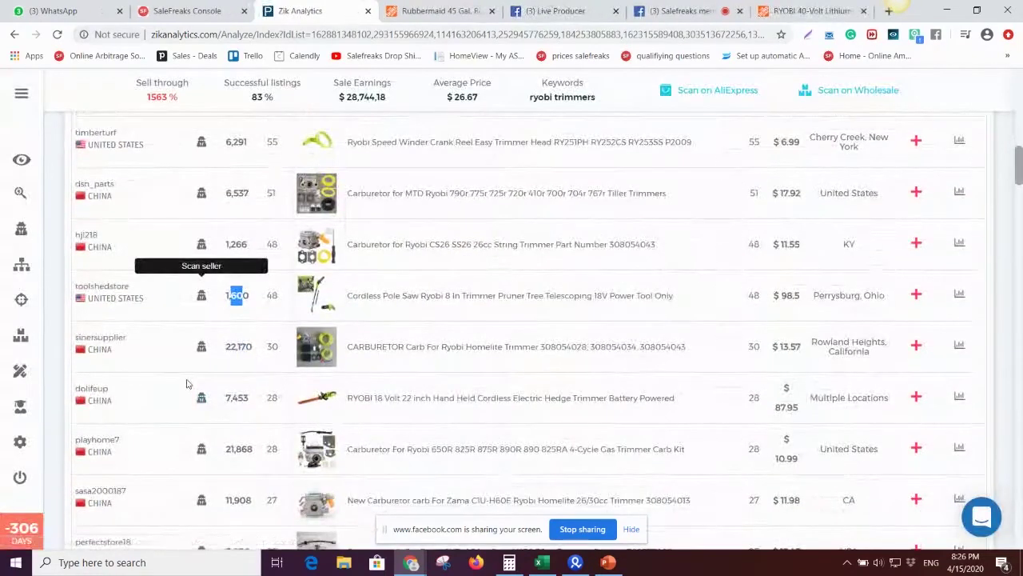
scroll(186, 384, down, 3)
scroll(186, 383, down, 8)
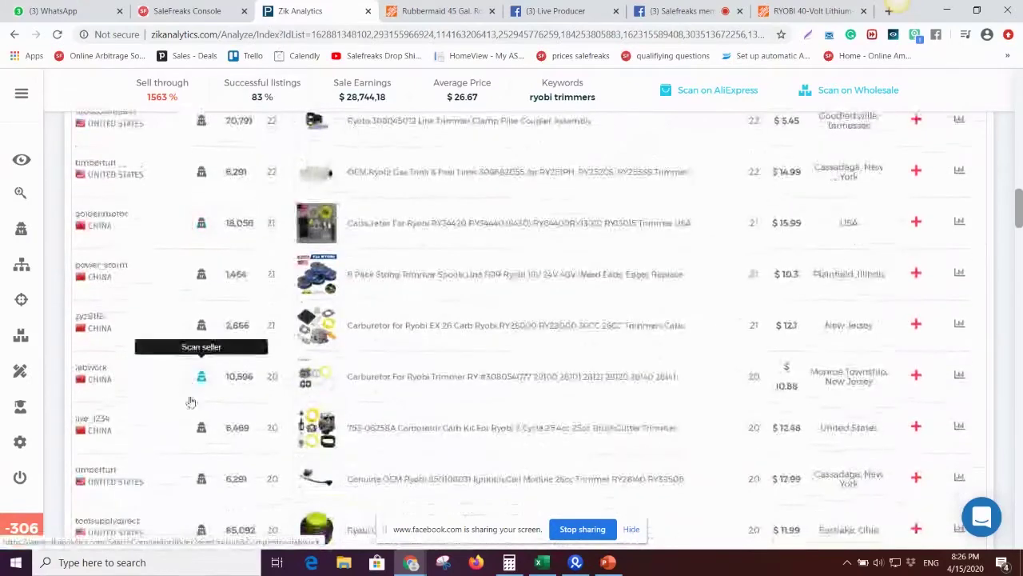
scroll(196, 406, down, 3)
scroll(202, 417, down, 1)
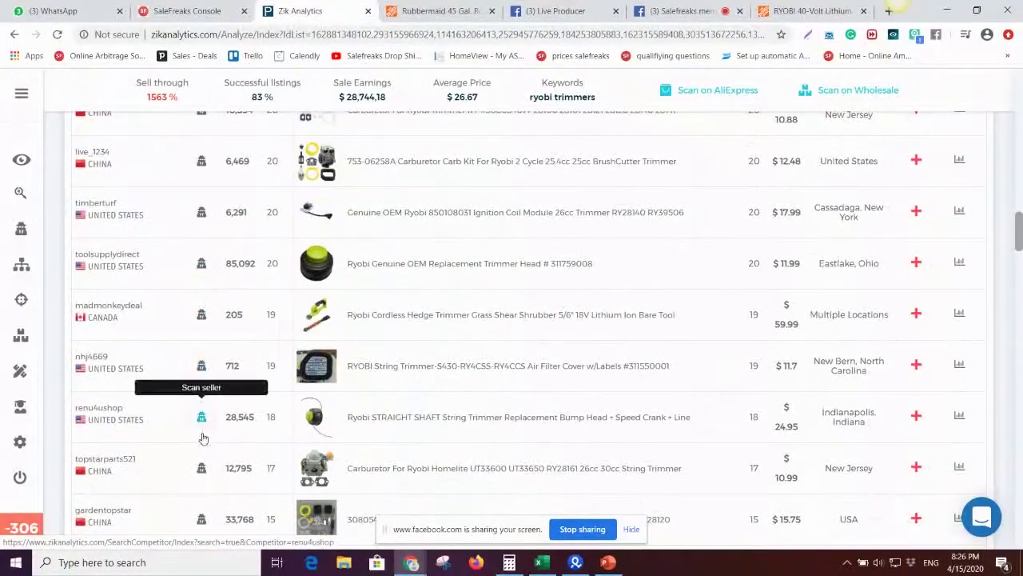
scroll(201, 429, up, 2)
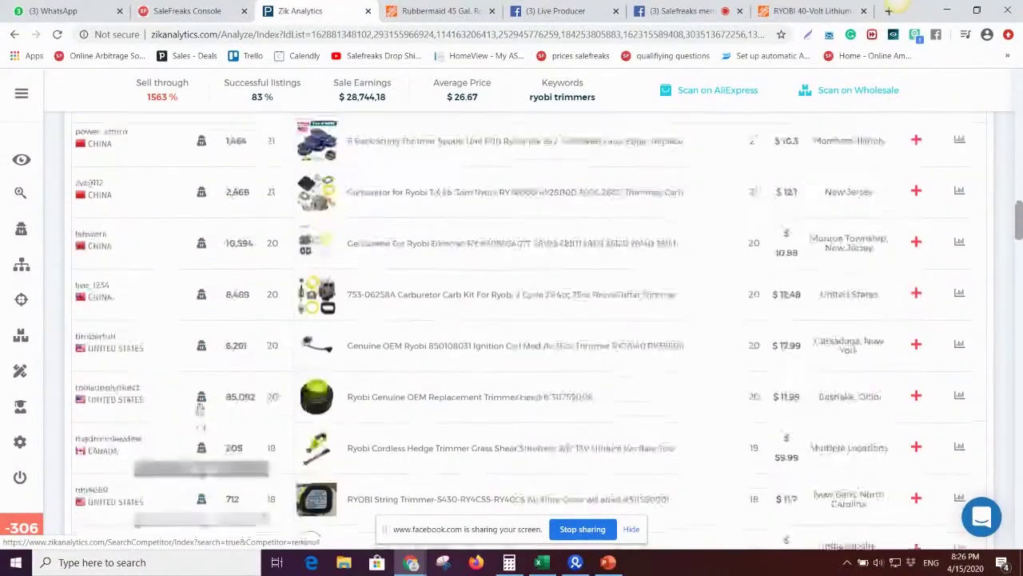
click(200, 346)
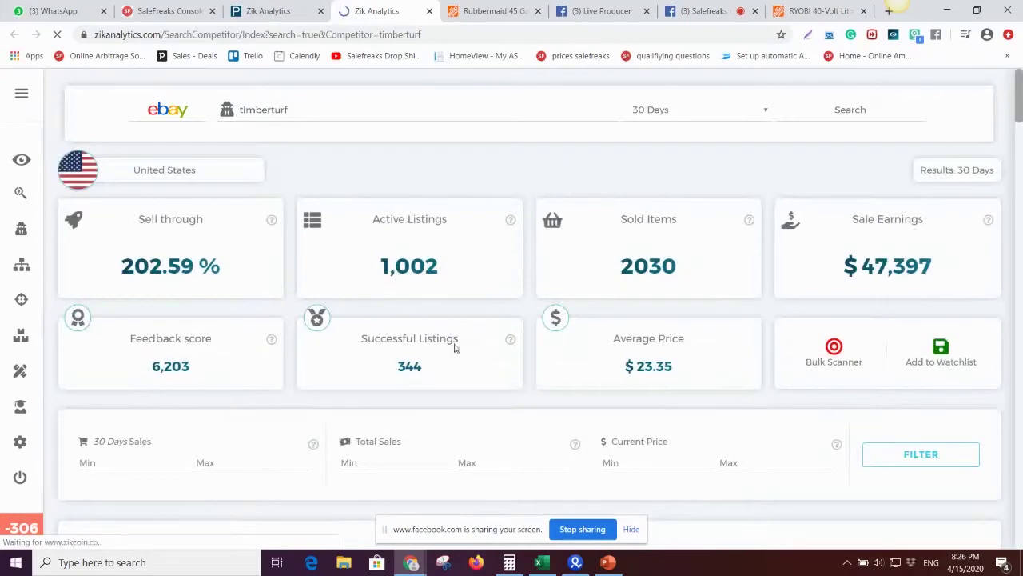
Examine timberturf's sell-through rate and 30-day sale earnings.
drag(844, 266, 923, 267)
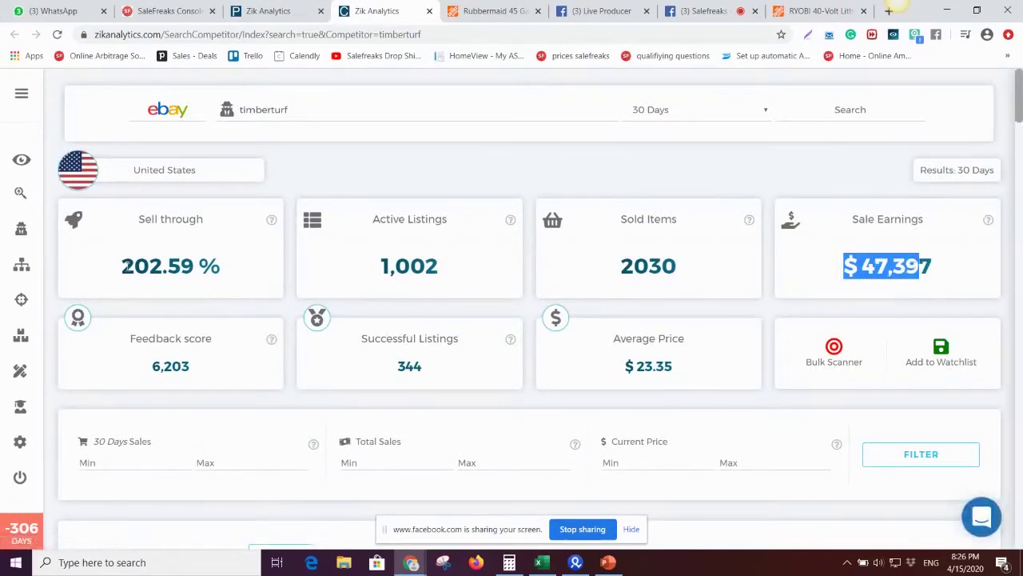
drag(121, 265, 192, 270)
drag(859, 276, 947, 276)
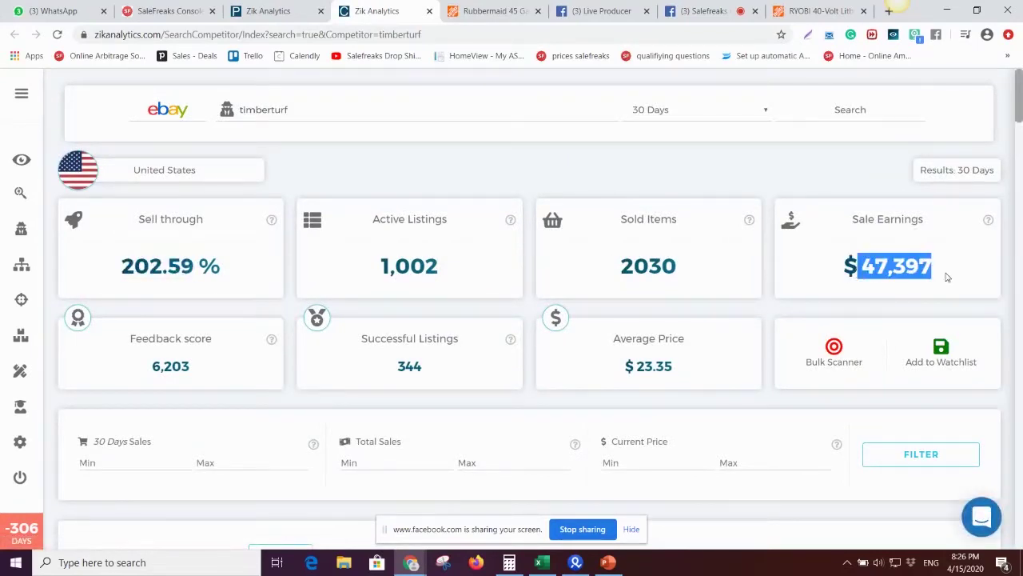
drag(861, 283, 858, 285)
click(810, 278)
Open timberturf's eBay listing for the Ryobi Reel Easy Bump Head (AC04156) from the seller's product list.
scroll(527, 320, down, 6)
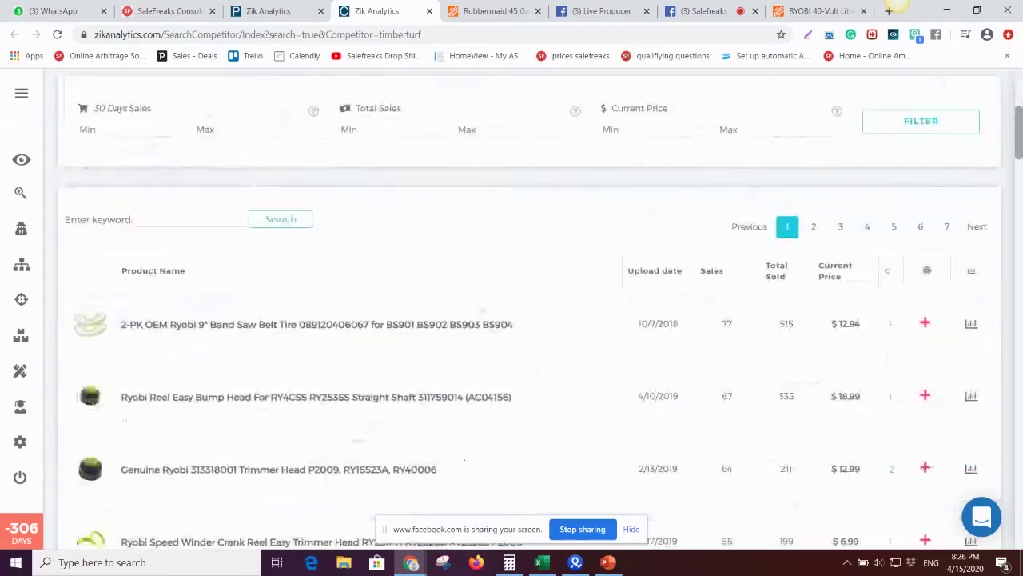
scroll(282, 330, up, 1)
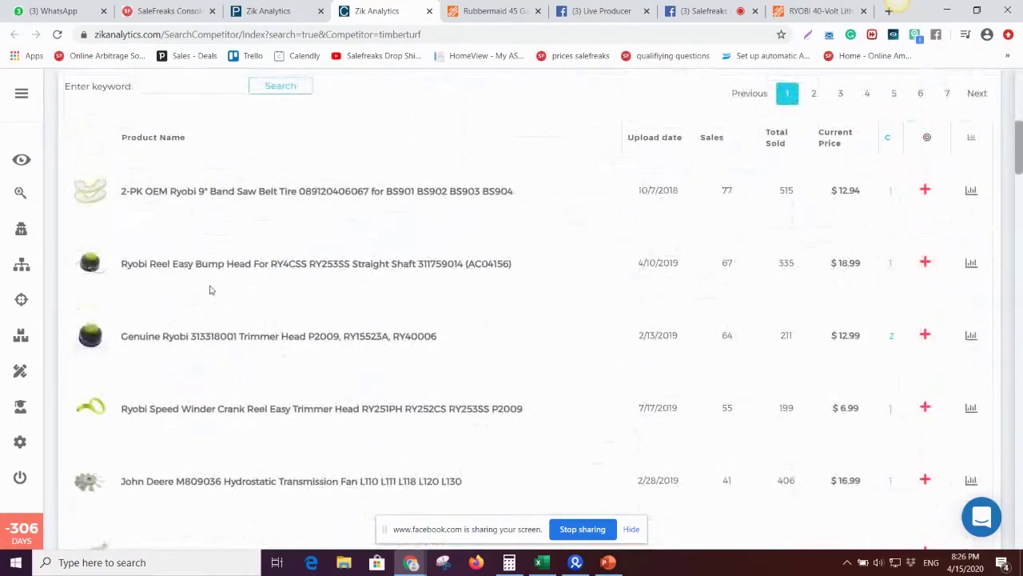
mouse_move(93, 266)
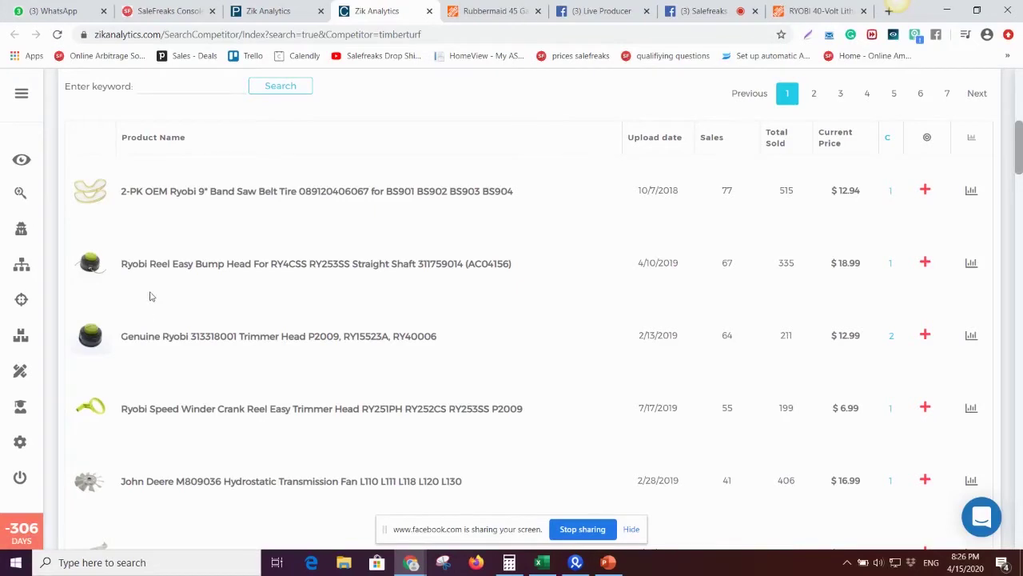
click(185, 264)
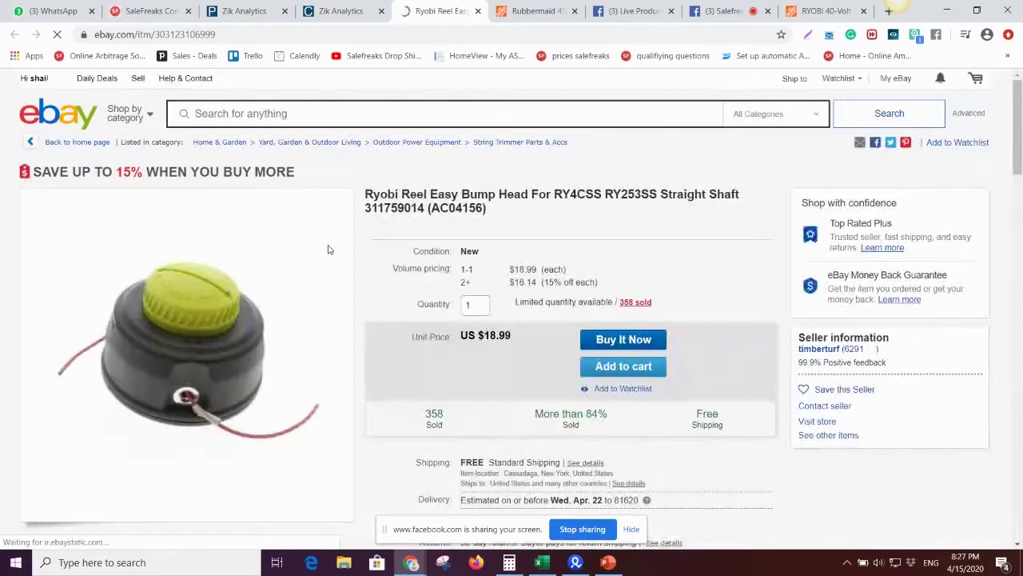
Search Google for the listing's description text, starting at "Reel Easy trimmer head, for straight shaft arborless Ryobi trimmers".
scroll(165, 311, down, 15)
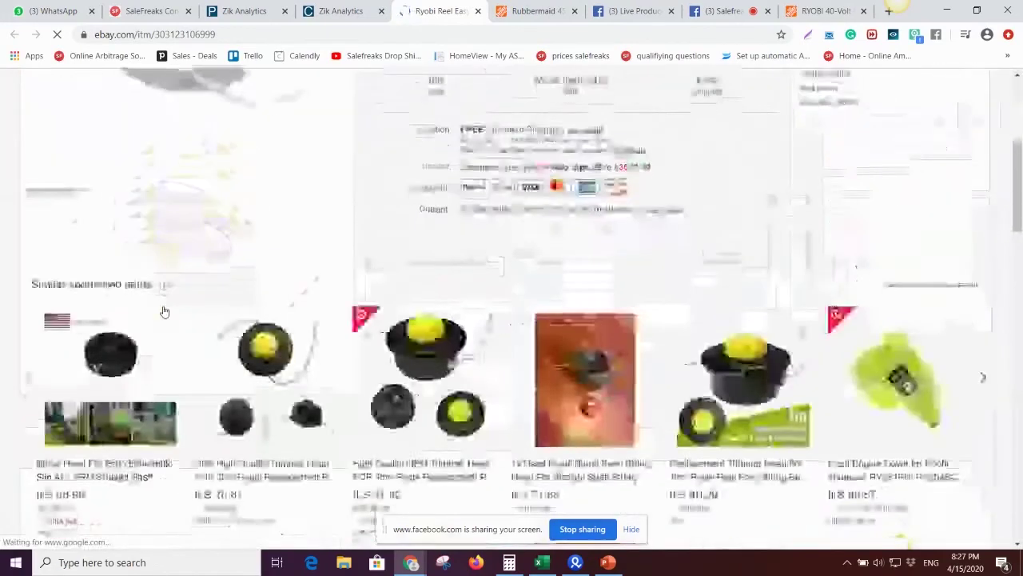
scroll(152, 314, down, 3)
scroll(152, 314, up, 1)
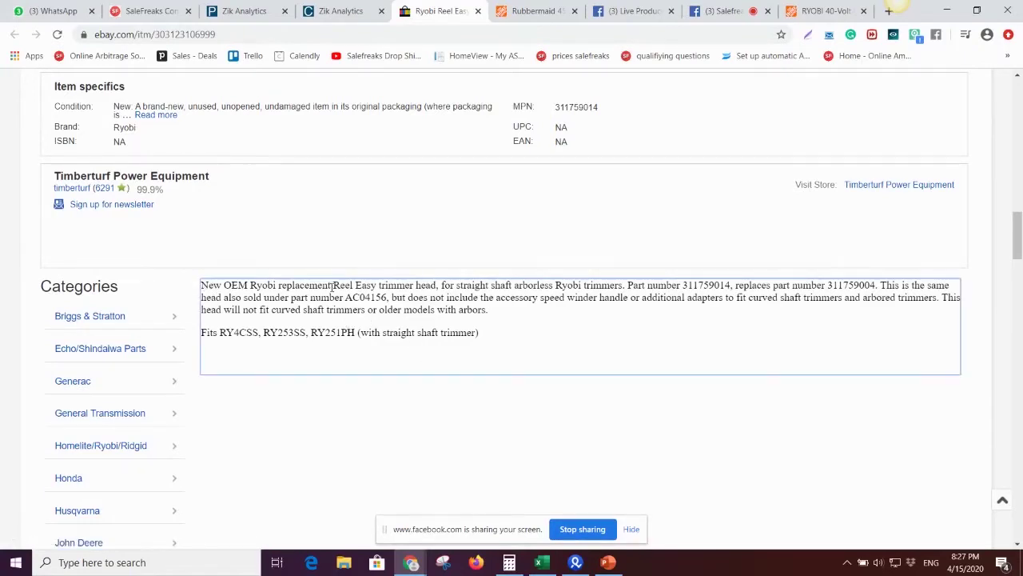
drag(333, 285, 352, 332)
right_click(354, 313)
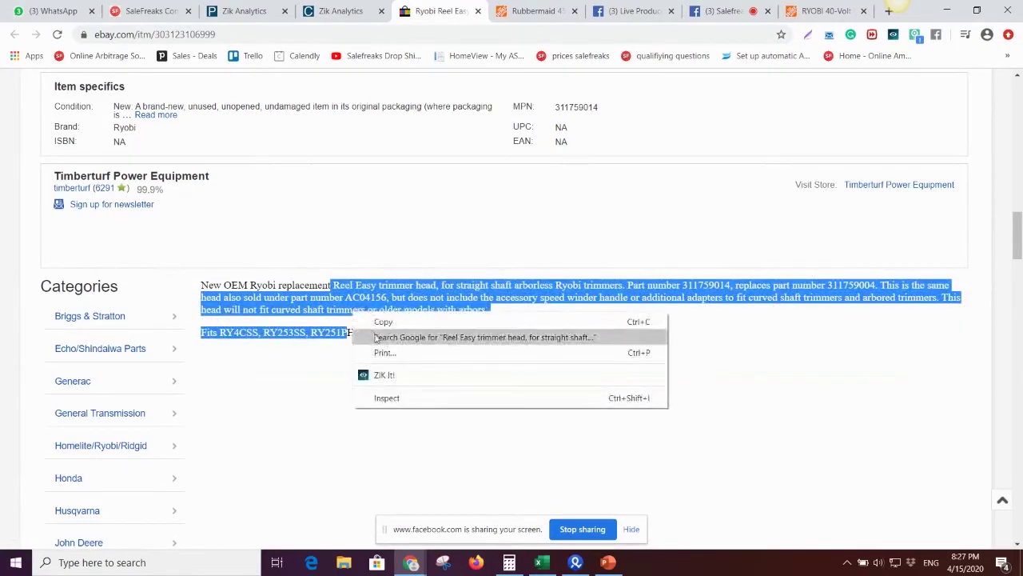
click(375, 337)
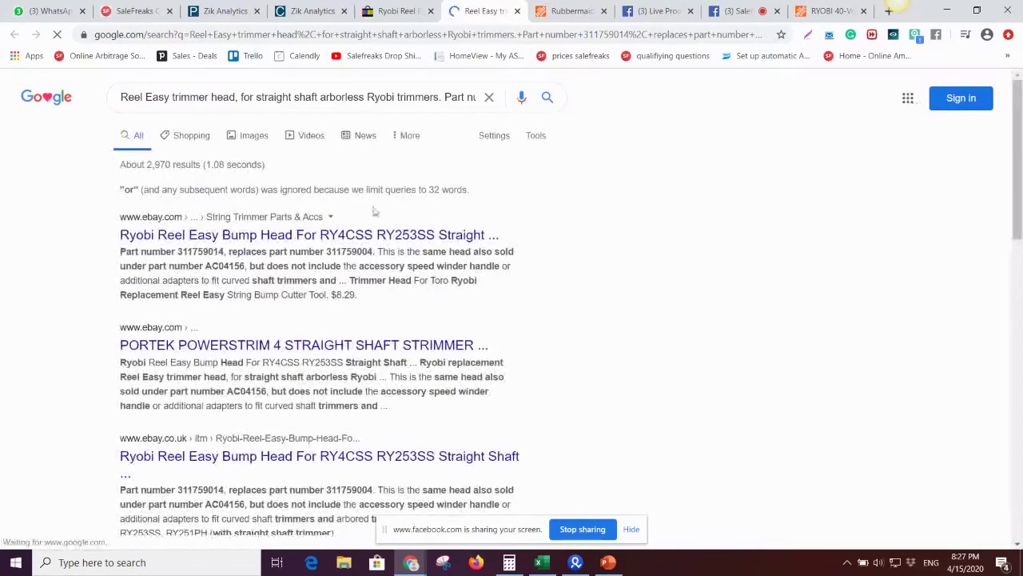
Open the Home Depot result for the RYOBI Reel Easy Trimmer Head with Speed Winder and view its product details.
scroll(153, 356, down, 3)
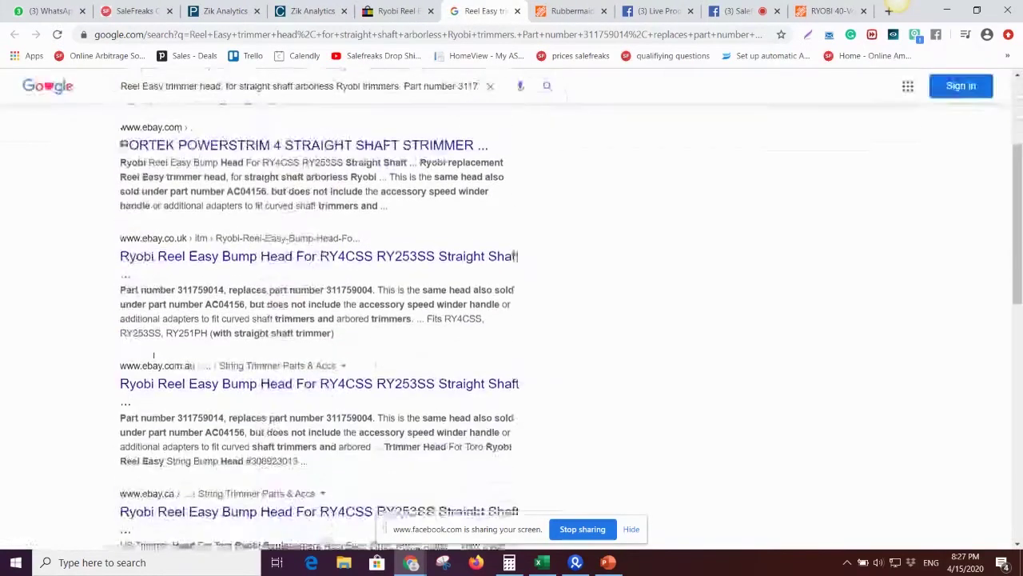
scroll(152, 356, down, 3)
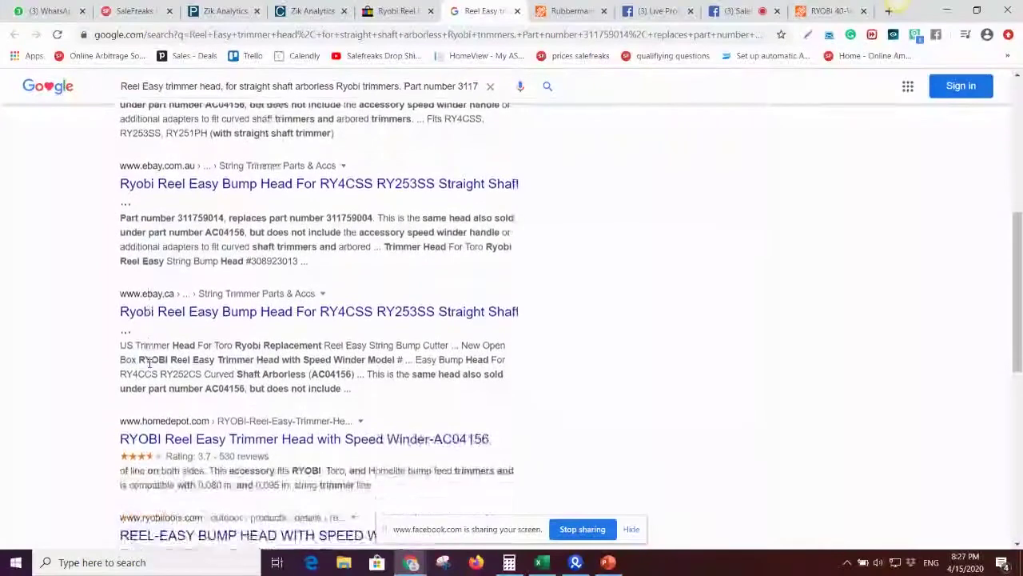
scroll(148, 362, down, 1)
click(156, 373)
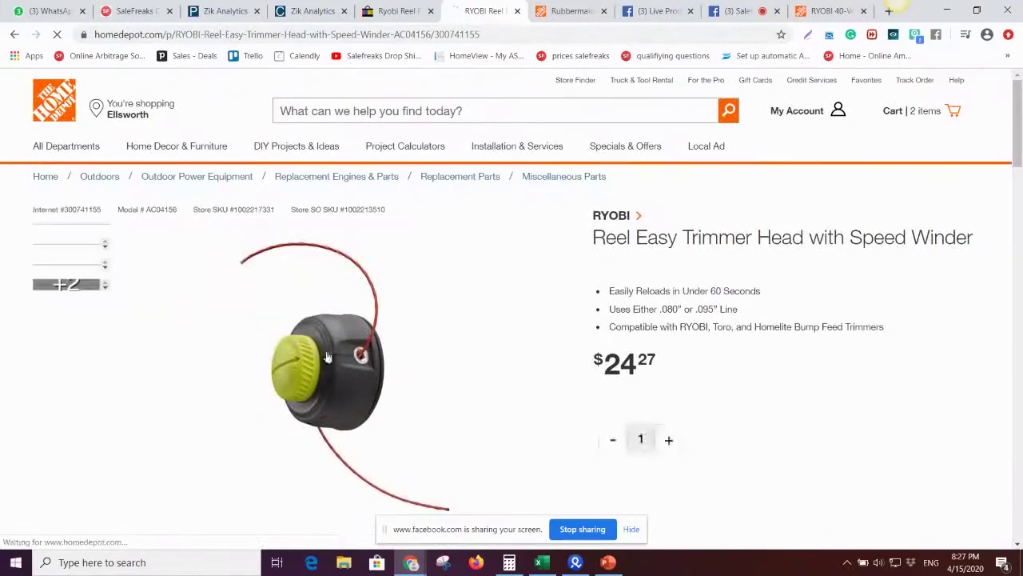
scroll(343, 320, down, 3)
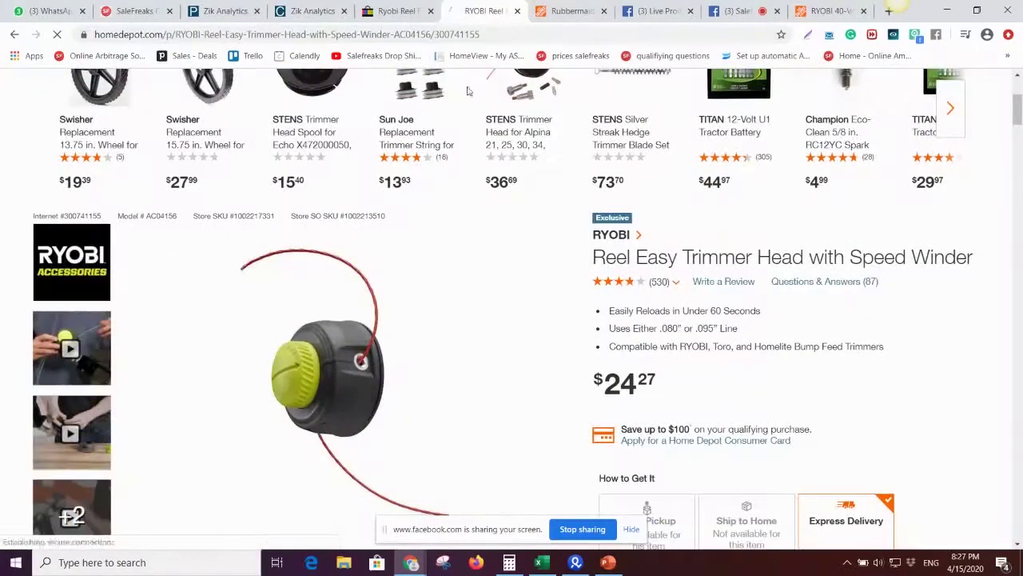
Compare the bump head's eBay unit price with the Home Depot price of the Reel Easy Trimmer Head.
click(380, 6)
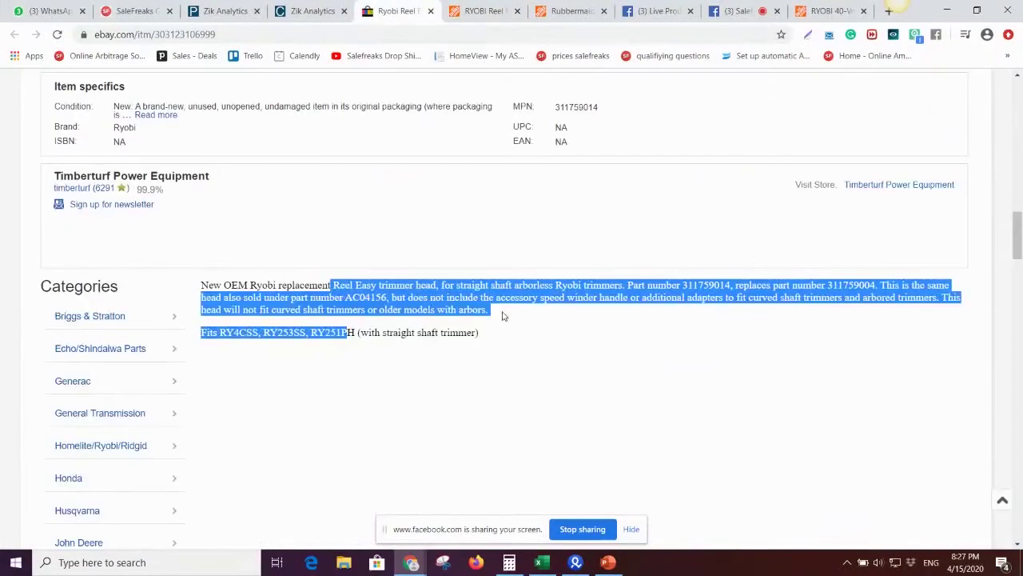
scroll(502, 313, up, 10)
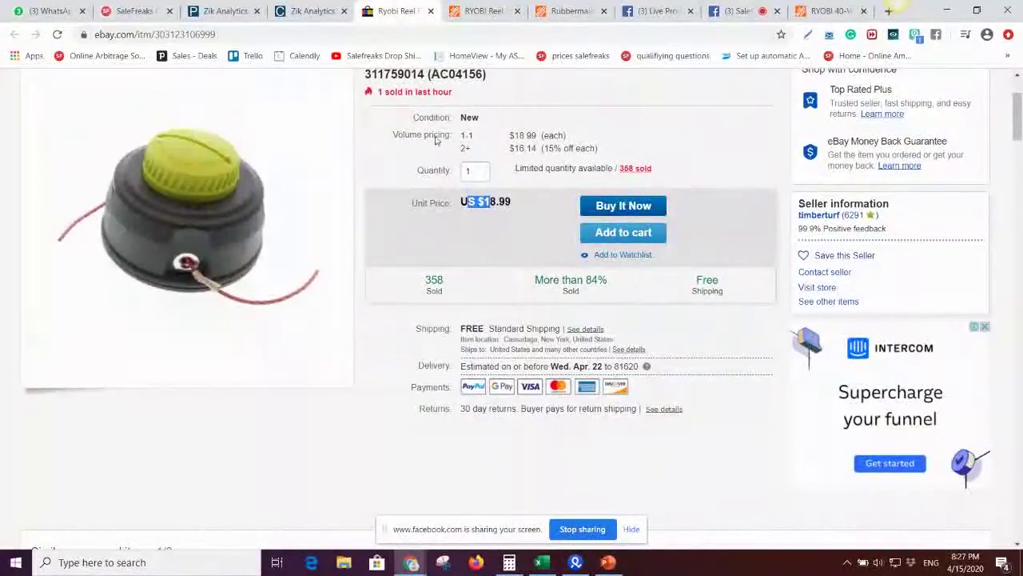
click(483, 10)
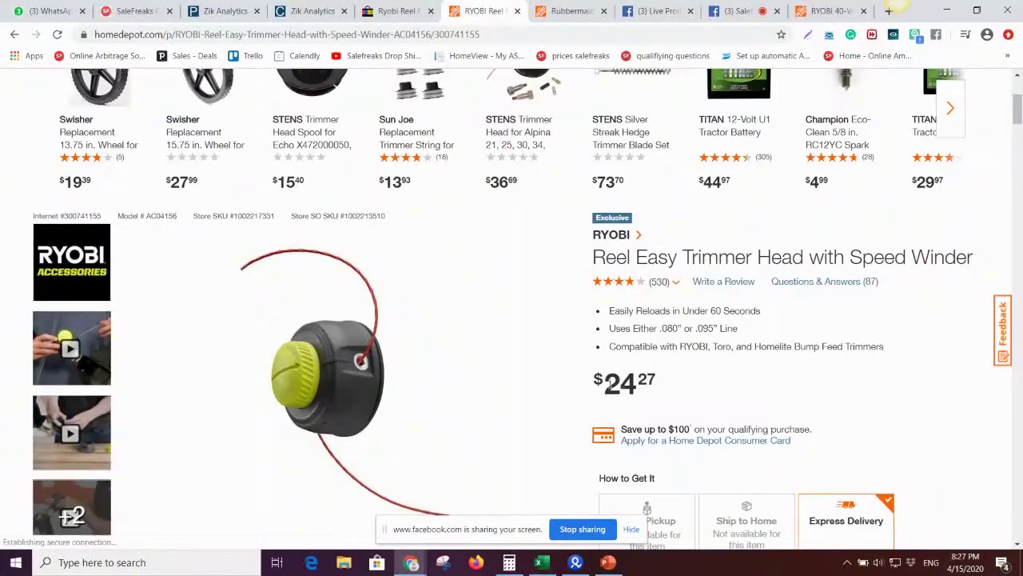
drag(609, 385, 632, 385)
Close both trimmer head pages, the Home Depot Rubbermaid container page and the timberturf research.
click(517, 11)
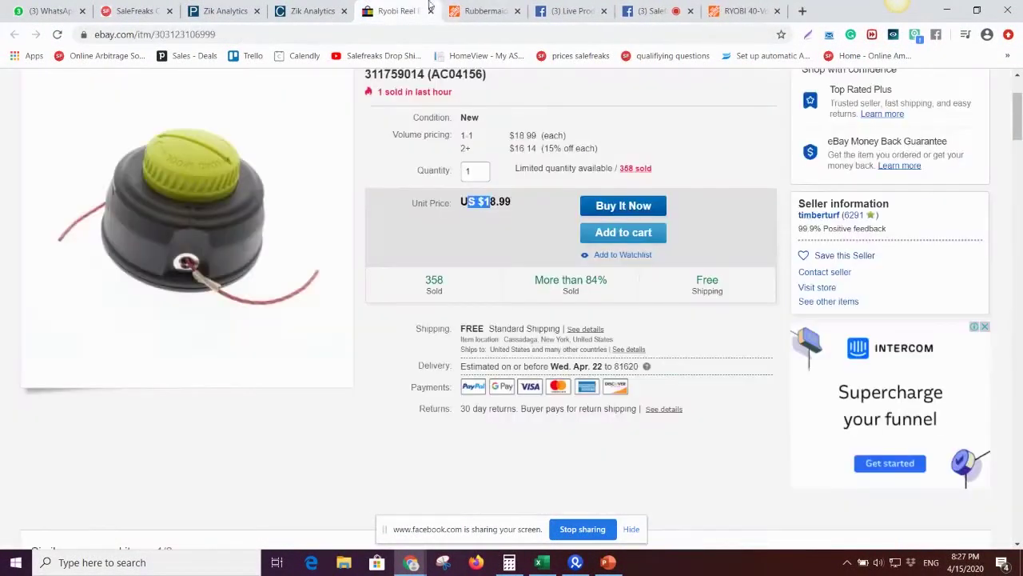
click(430, 12)
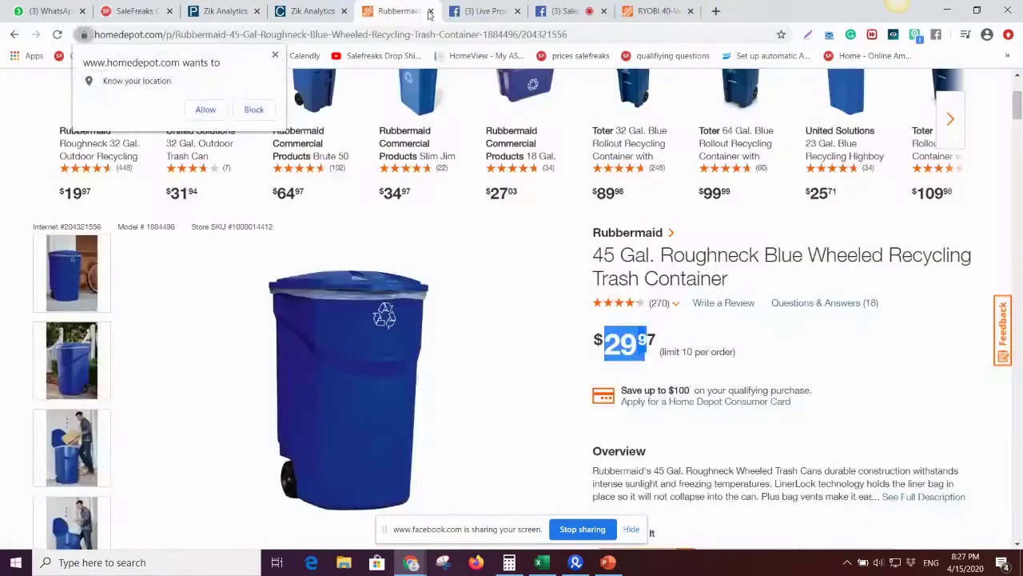
click(430, 11)
click(316, 8)
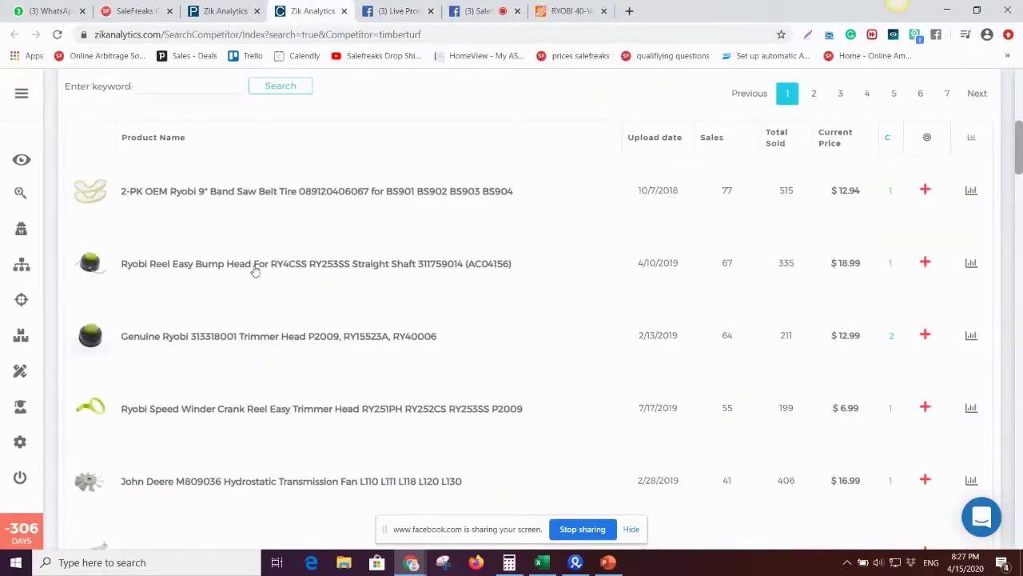
click(493, 10)
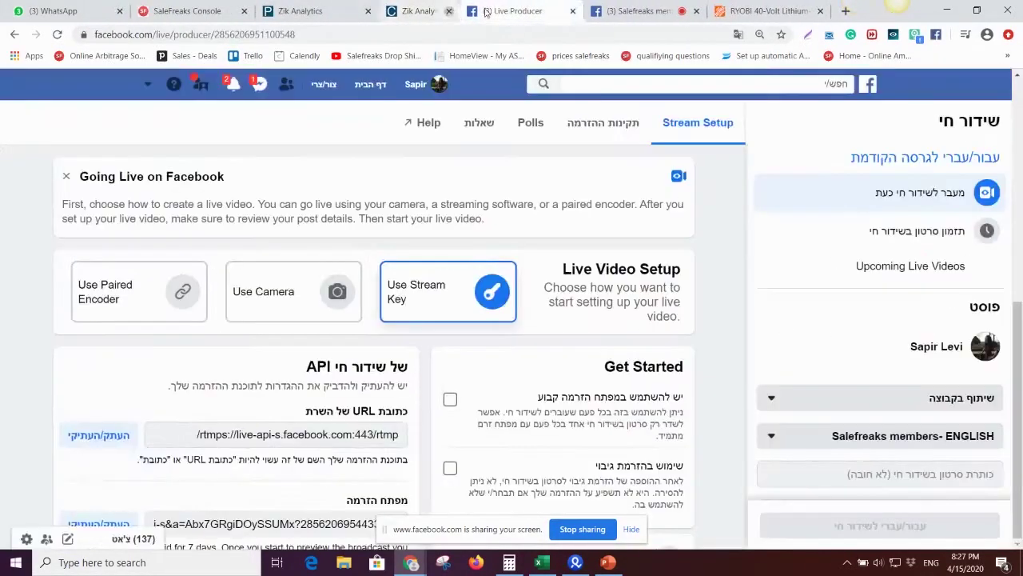
Scan the seller boilers1968 from the "ryobi trimmers" results in Zik Analytics and bring up the seller's product list.
click(320, 10)
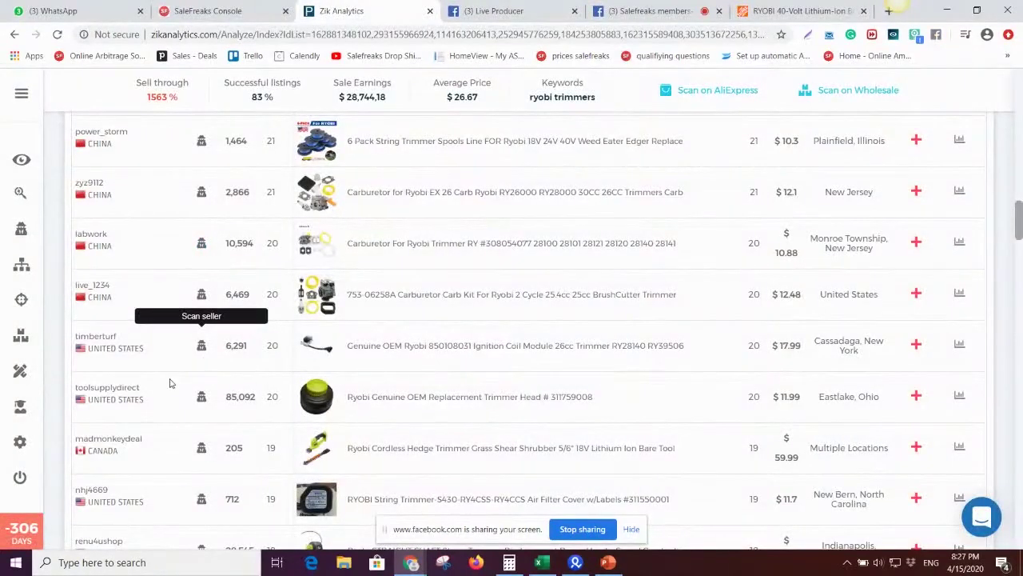
scroll(170, 383, down, 10)
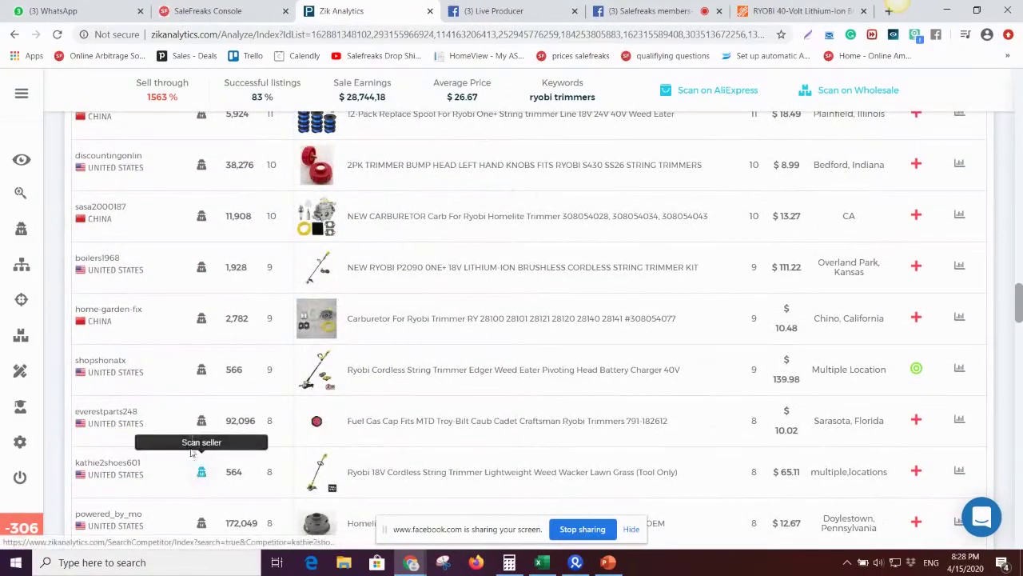
click(201, 268)
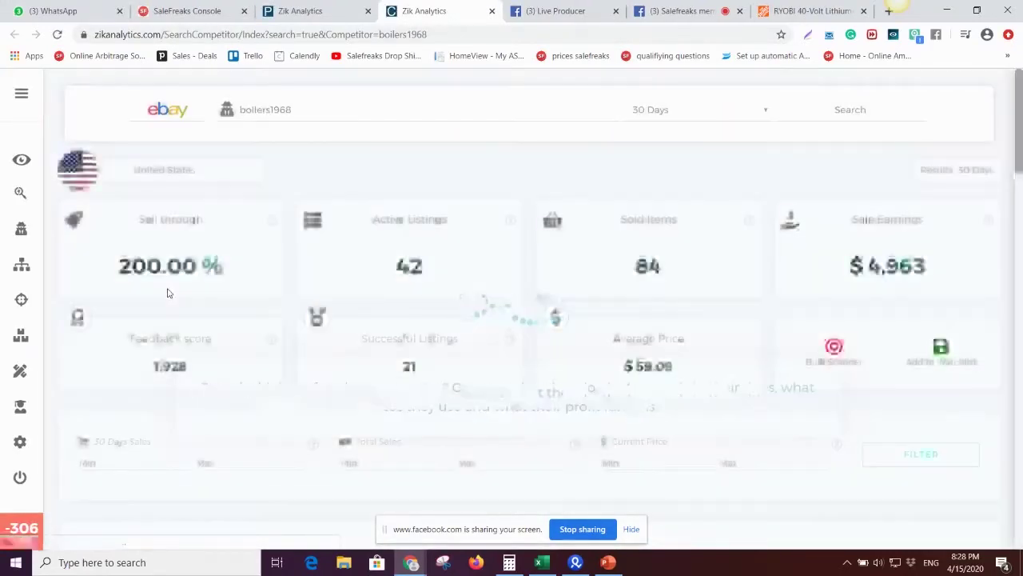
scroll(170, 293, down, 3)
scroll(170, 292, down, 2)
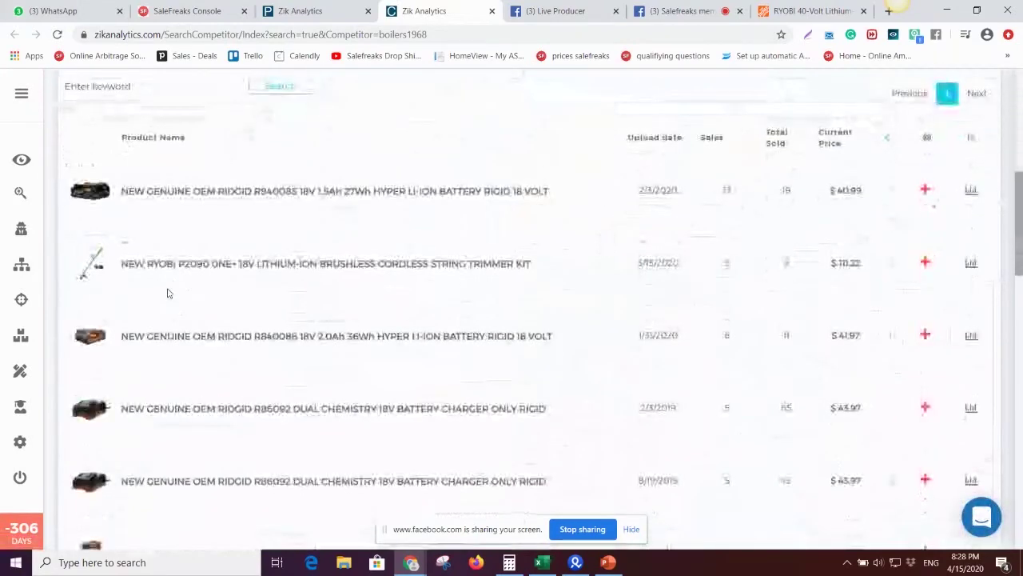
Open the seller's RIDGID R840085 18V 1.5Ah battery listing on eBay and search Google for its product overview text.
click(435, 194)
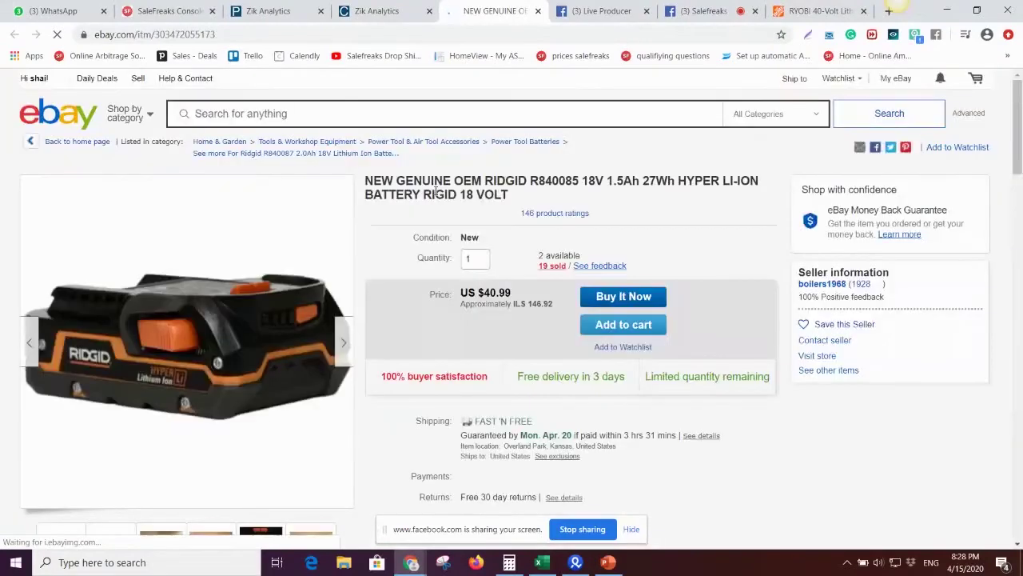
scroll(300, 252, down, 15)
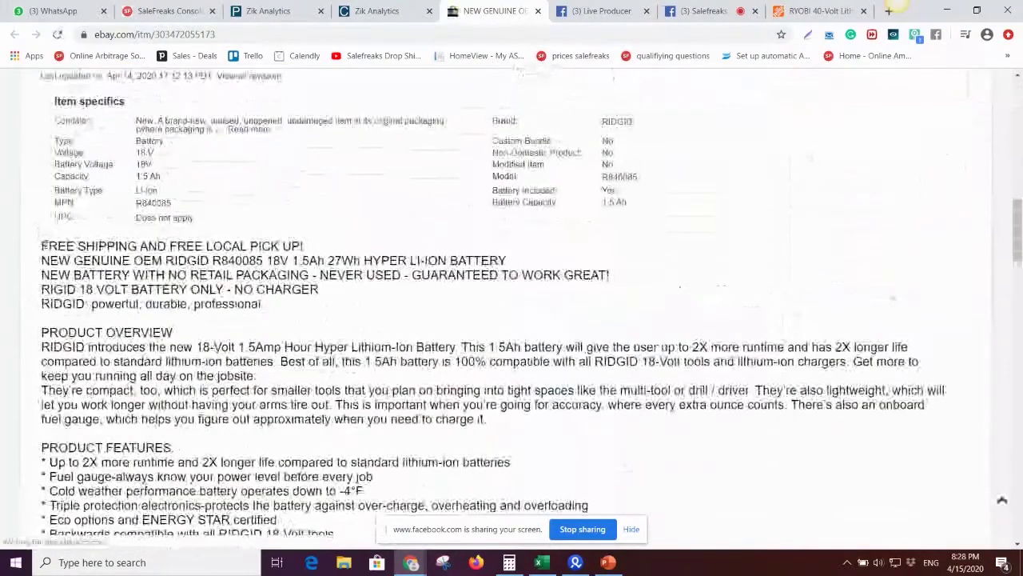
drag(40, 335, 140, 505)
right_click(177, 381)
click(191, 407)
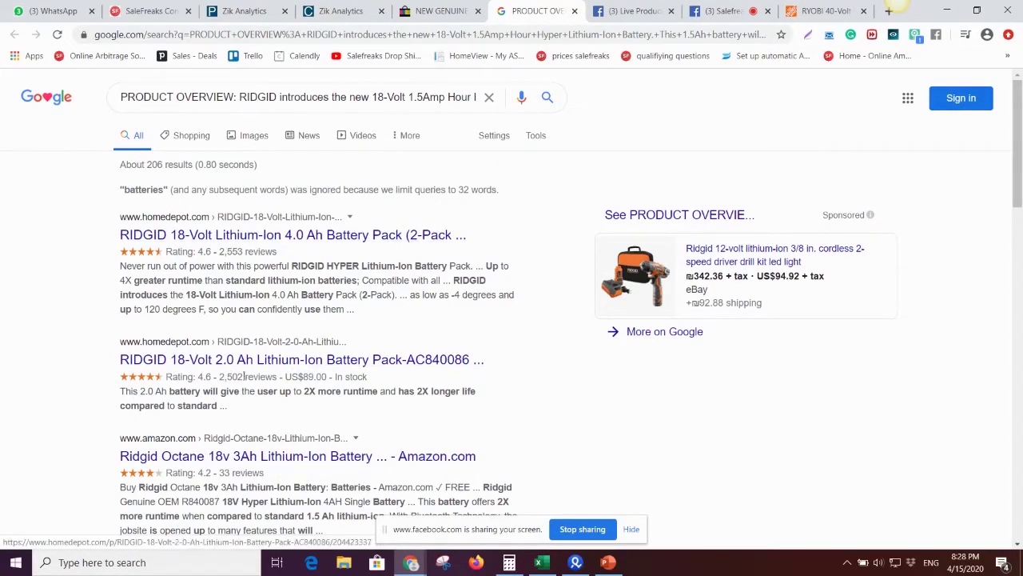
Check the battery's specifications in the eBay listing title and look through the Google results for a matching supplier.
click(426, 6)
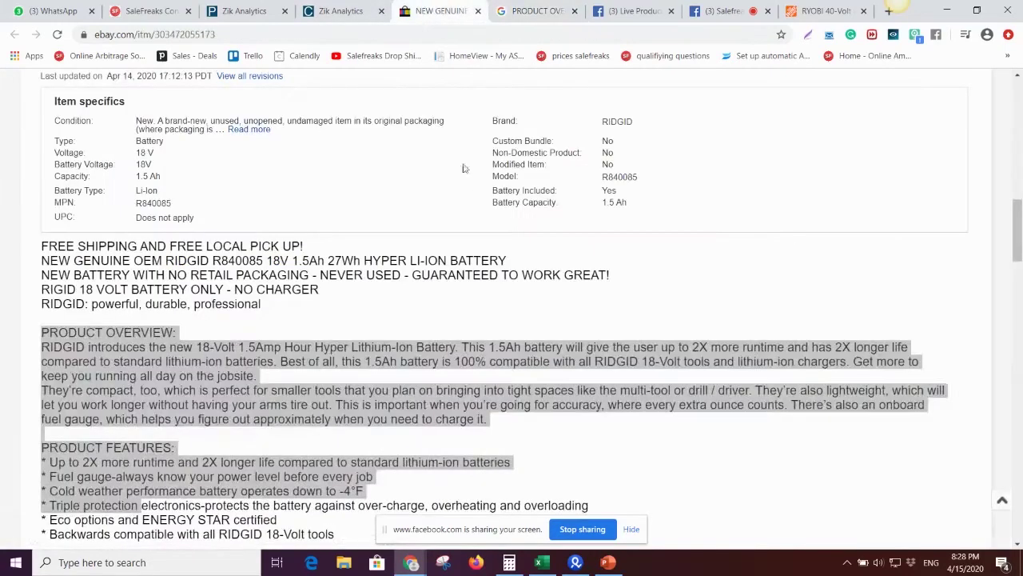
scroll(507, 249, up, 10)
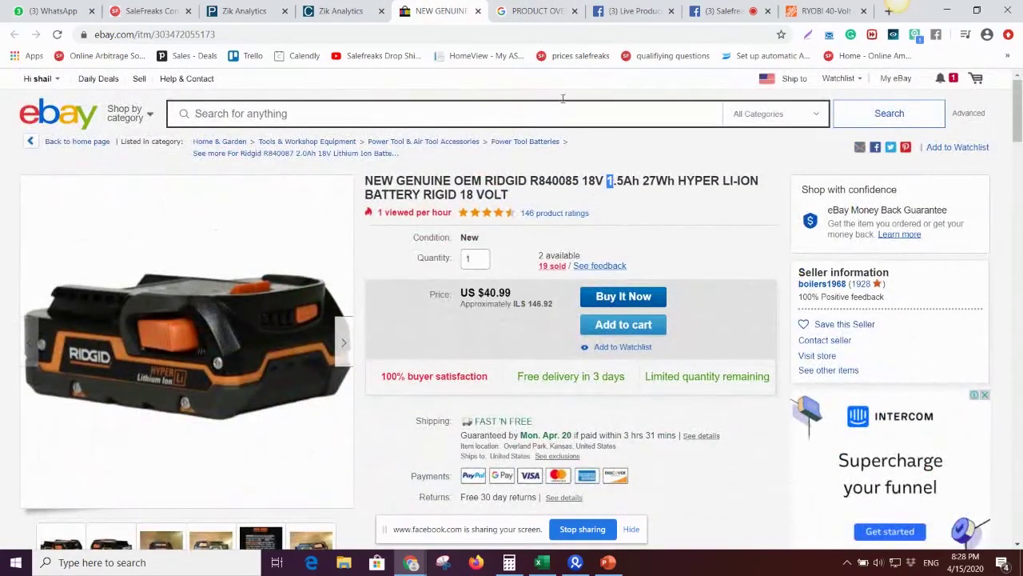
click(534, 10)
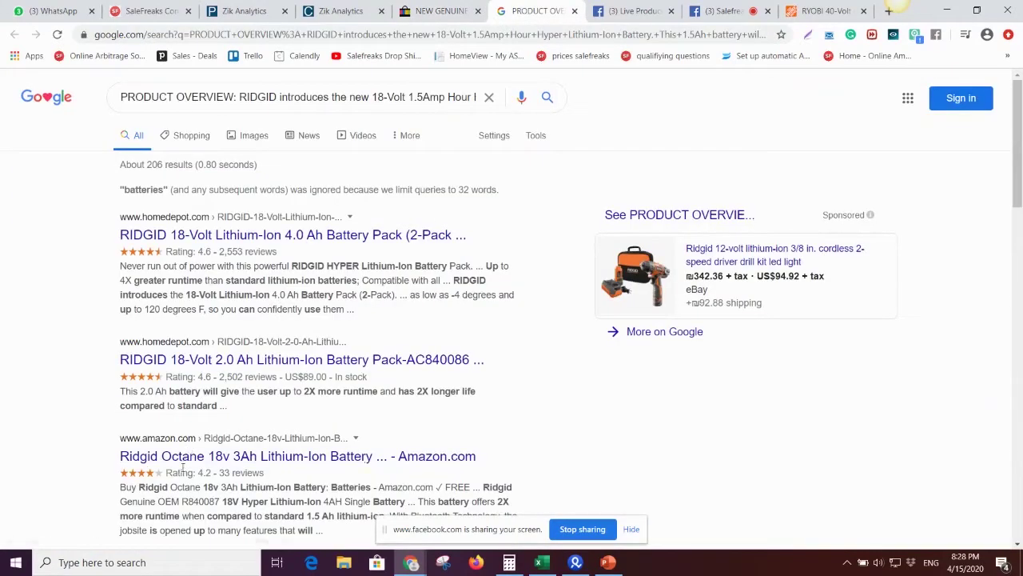
scroll(200, 447, down, 1)
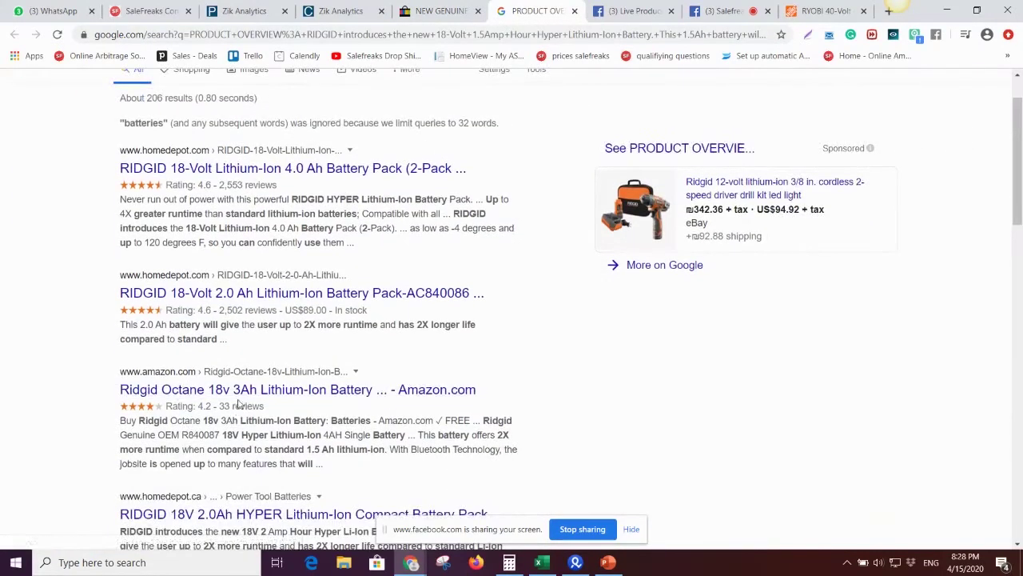
scroll(234, 412, down, 3)
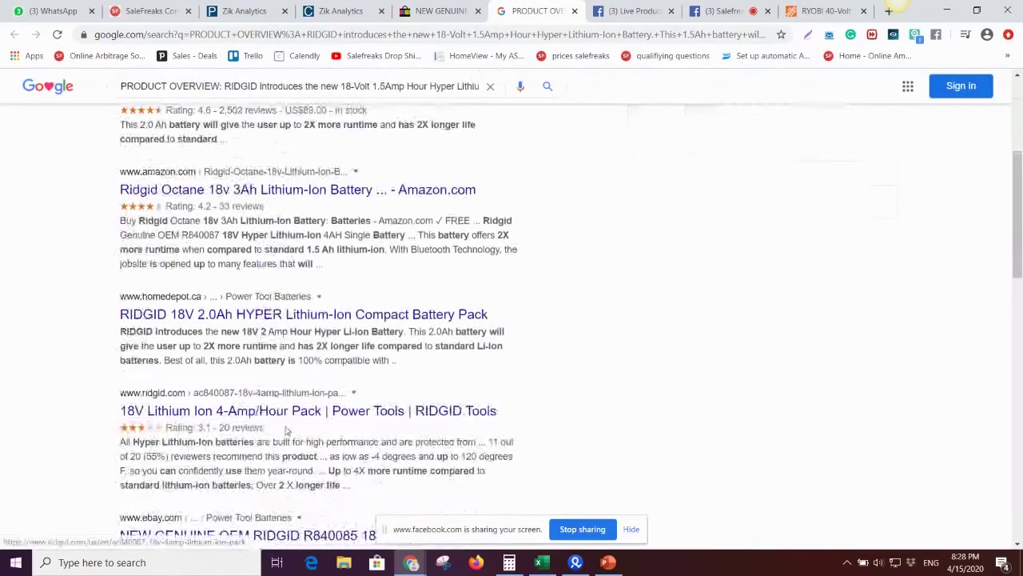
scroll(286, 430, down, 3)
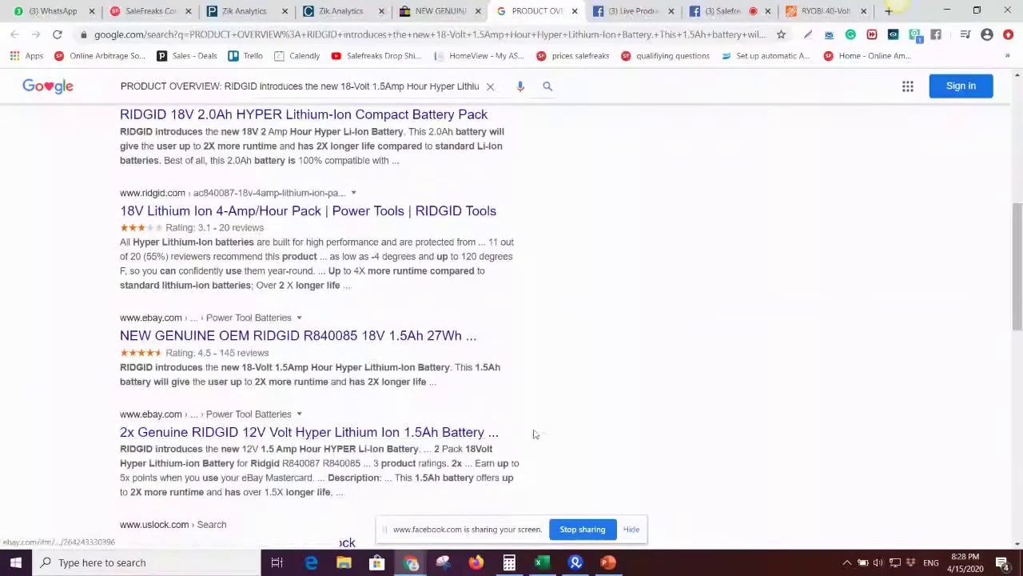
Open the eBay result for the 2x Genuine RIDGID 12V 1.5Ah battery, return to Google and review the remaining results.
click(424, 438)
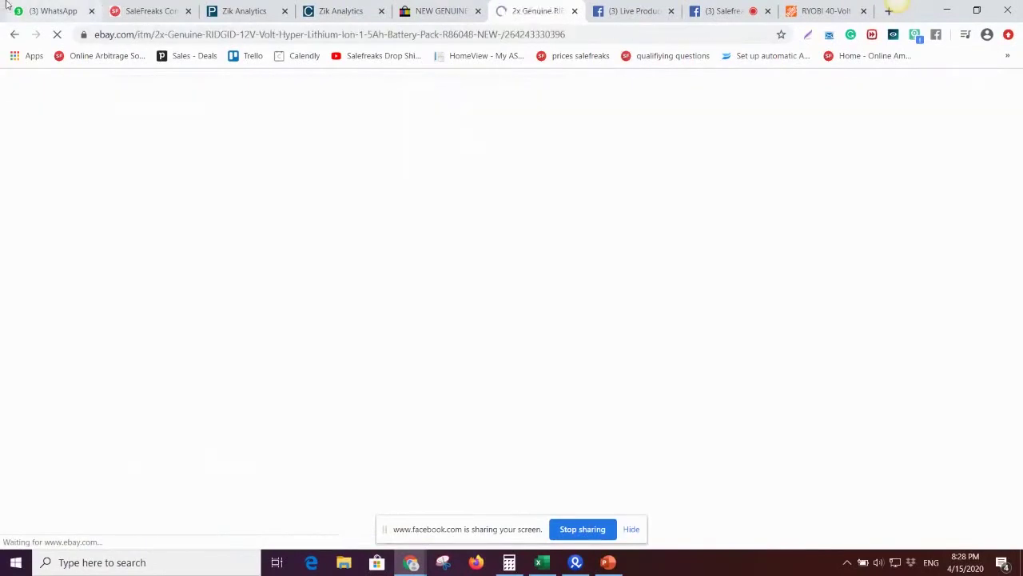
click(14, 34)
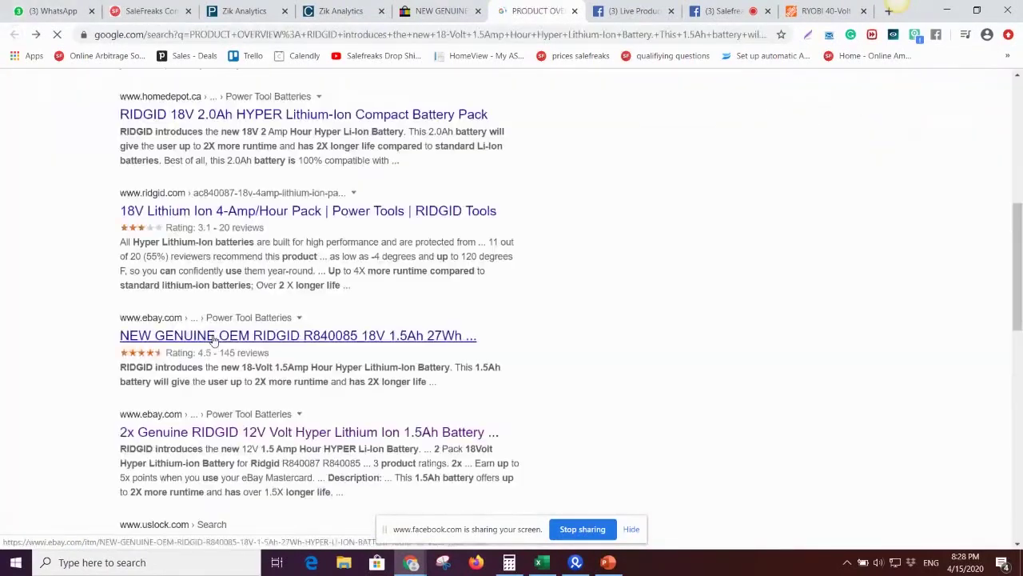
scroll(214, 338, down, 2)
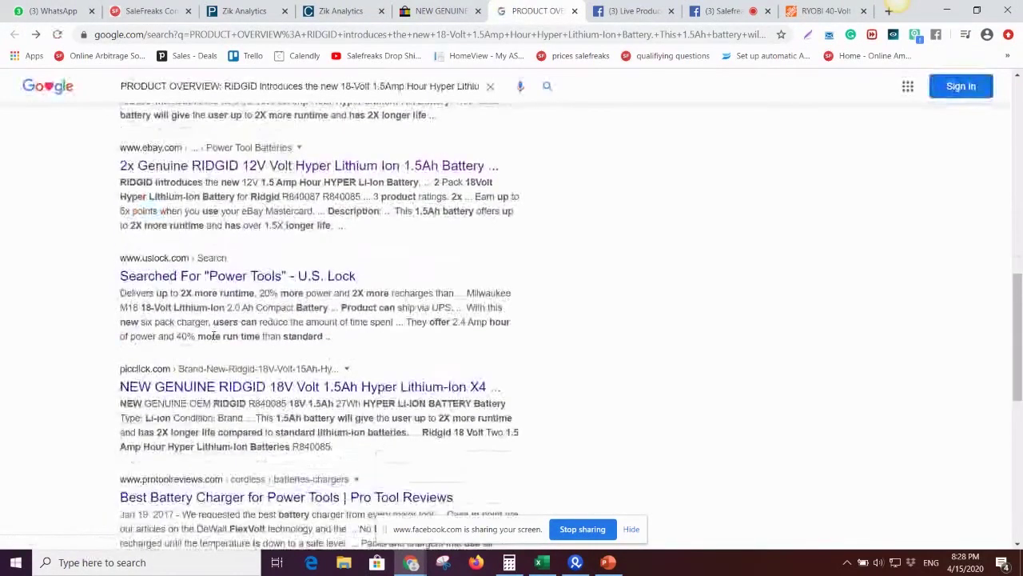
scroll(214, 336, up, 8)
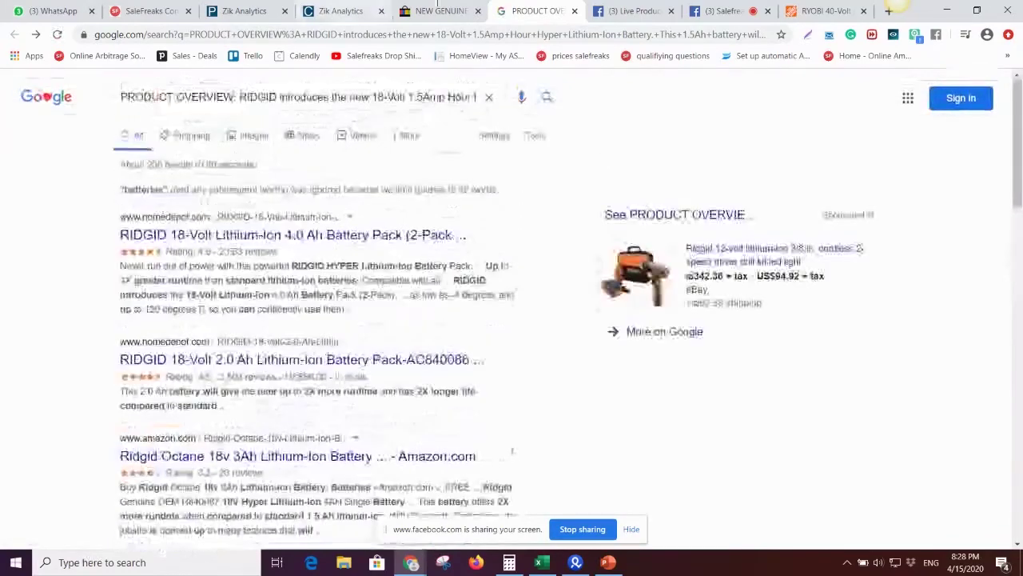
Copy the battery's MPN from the eBay item specifics and search Home Depot for R840085.
click(436, 10)
scroll(386, 74, down, 10)
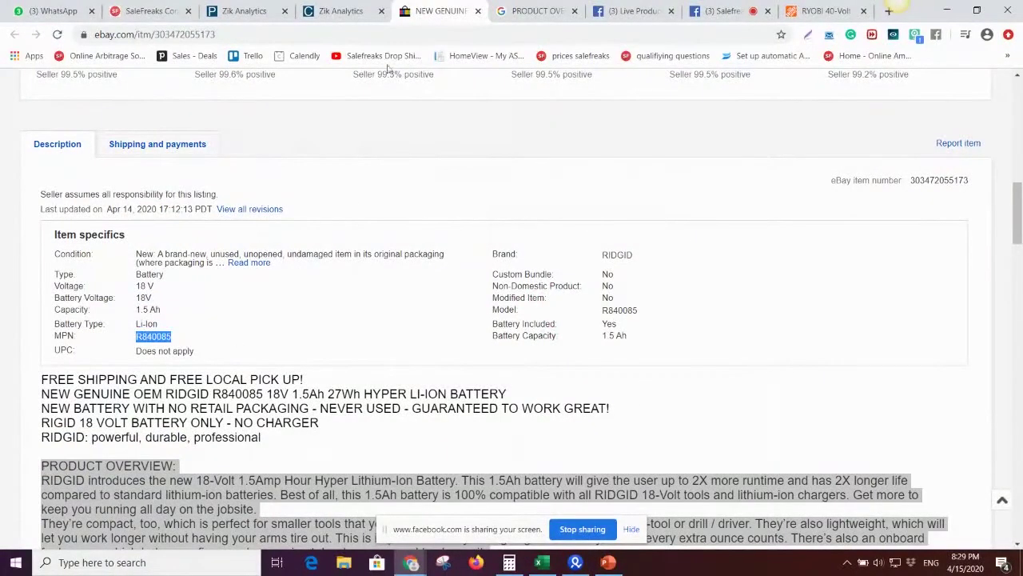
click(836, 6)
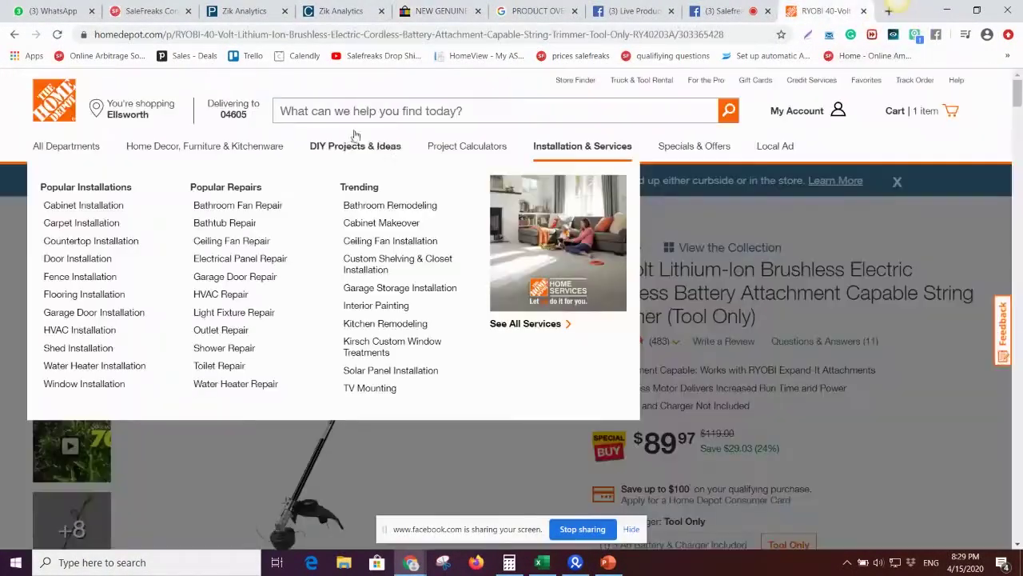
text(R840085)
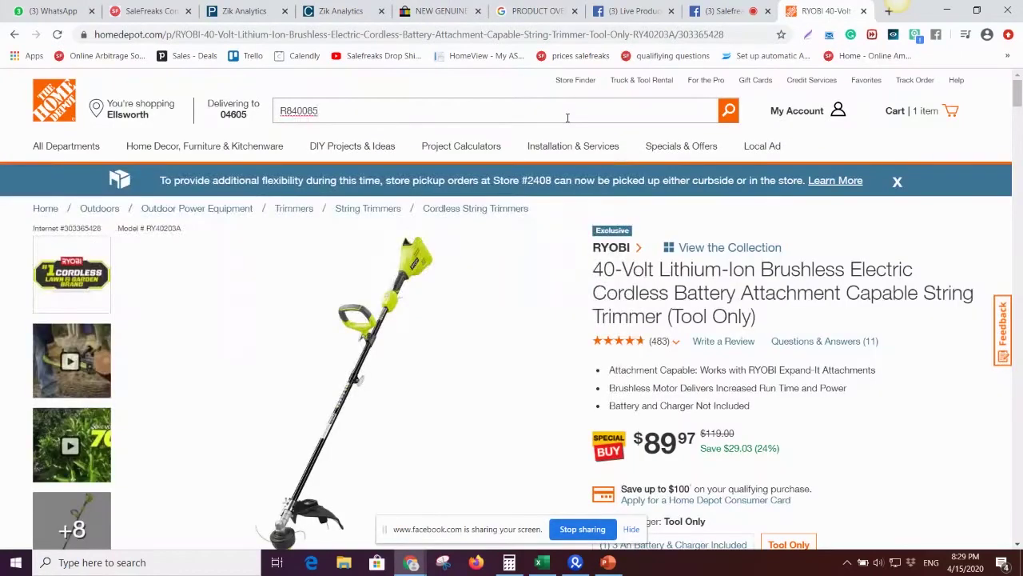
key(Return)
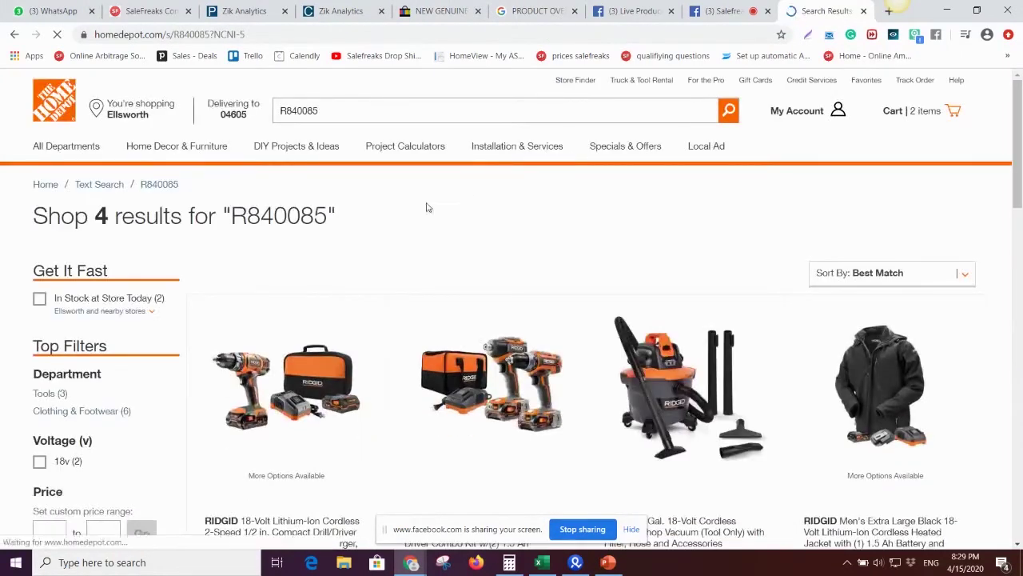
scroll(233, 223, down, 2)
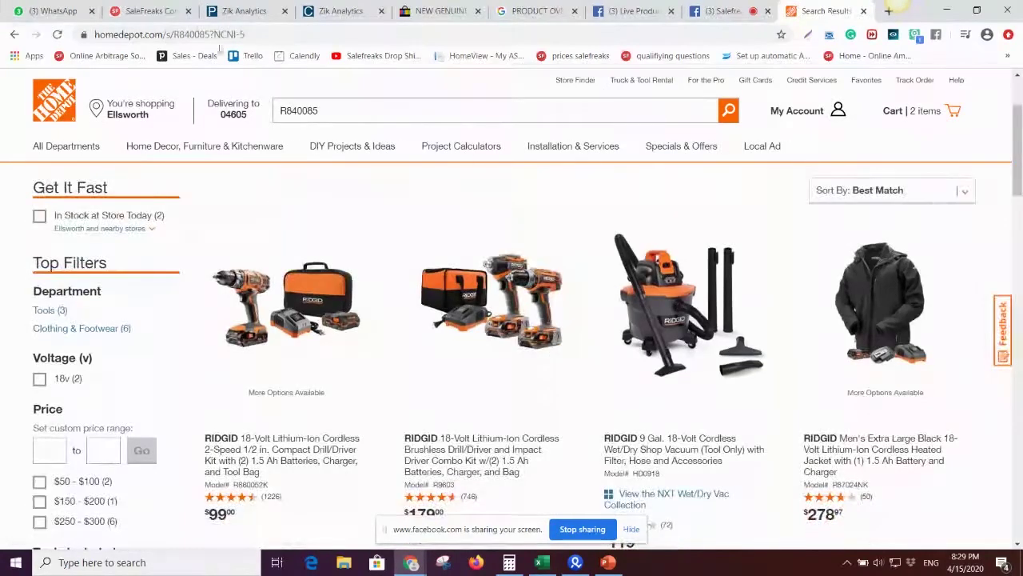
Compare the eBay battery listing's specifications and price with the products in the Home Depot results.
click(439, 11)
scroll(458, 74, up, 15)
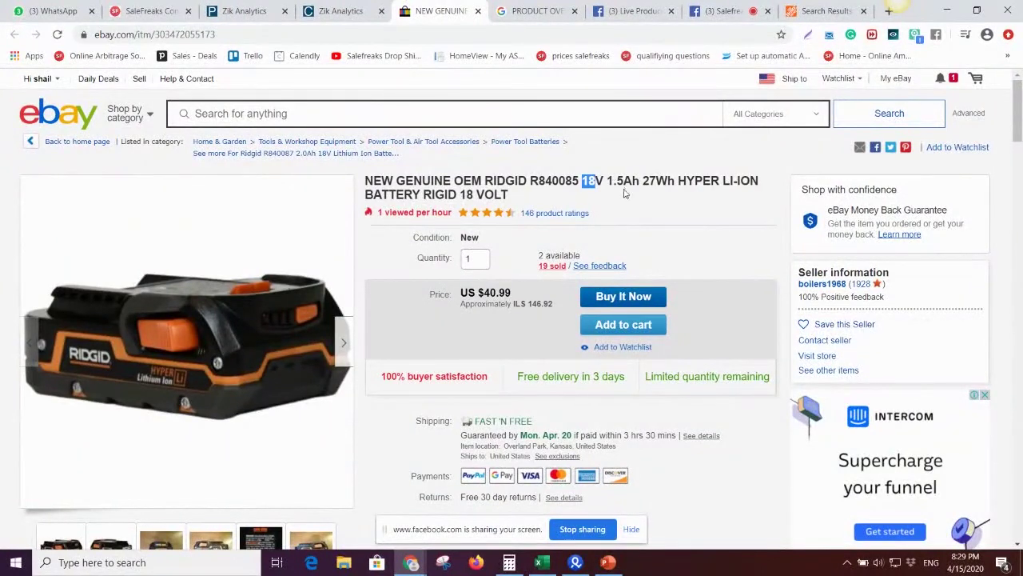
click(823, 11)
scroll(433, 320, down, 2)
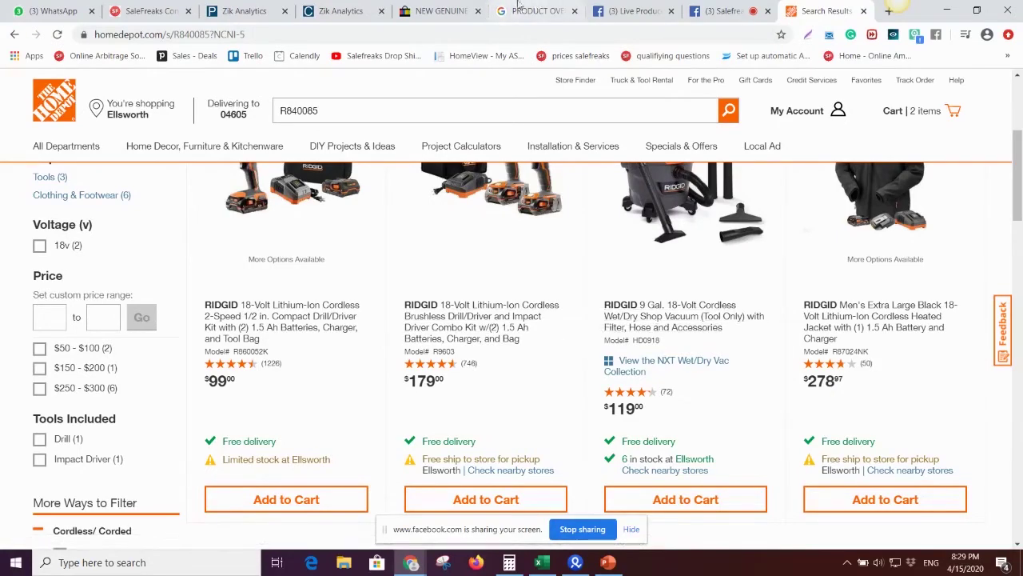
click(435, 11)
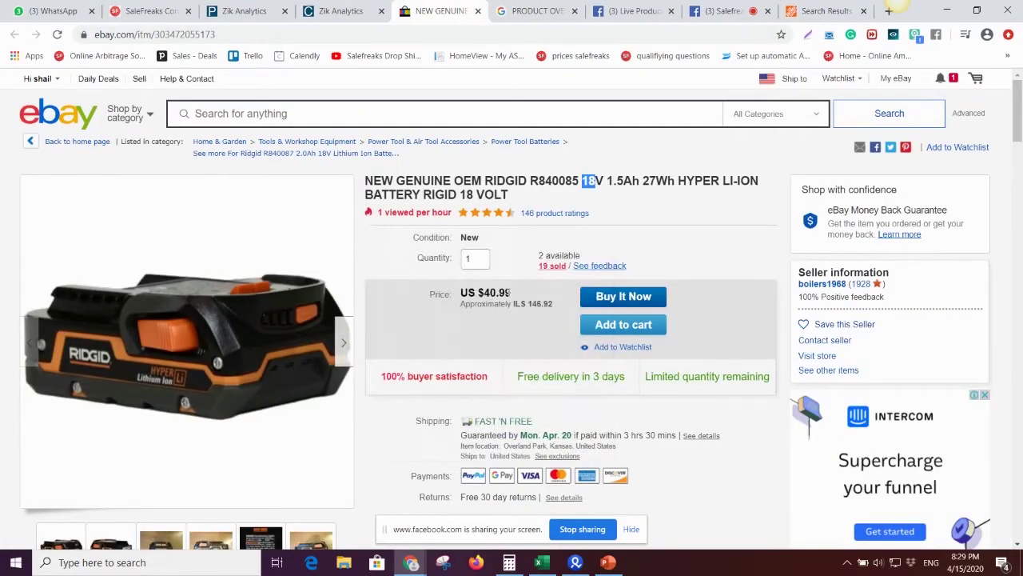
click(827, 11)
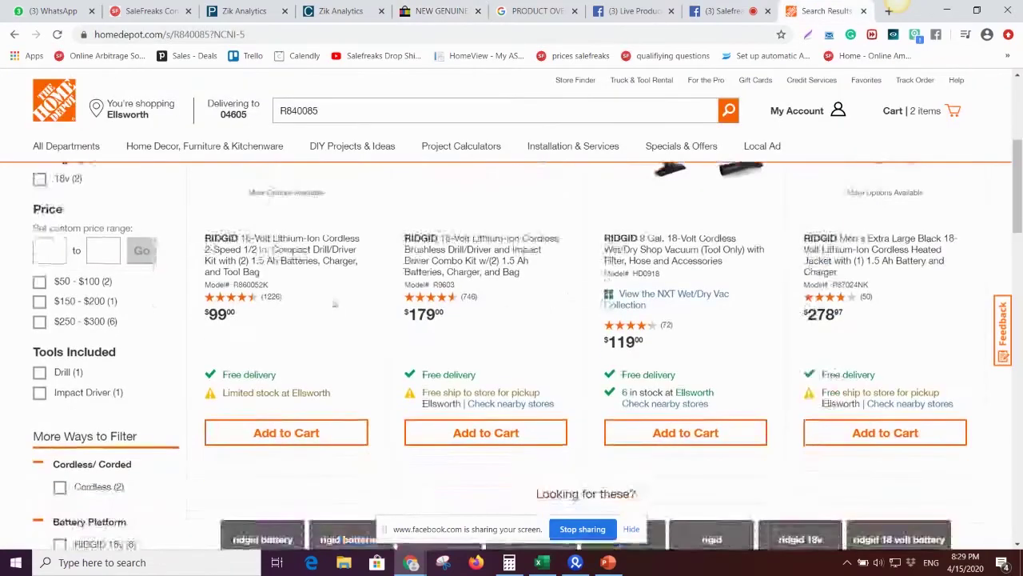
scroll(331, 296, down, 3)
scroll(322, 292, up, 3)
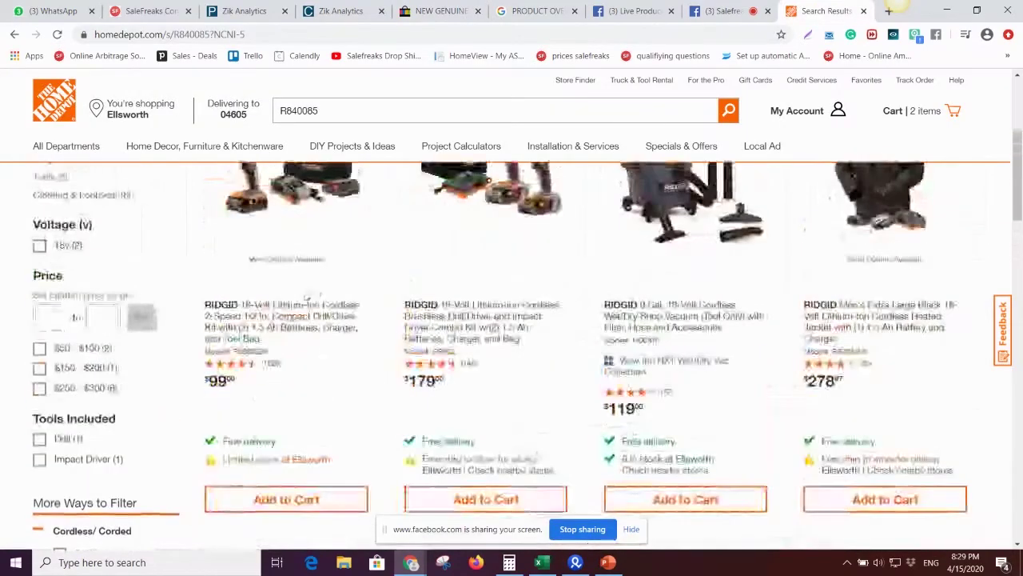
scroll(612, 380, up, 2)
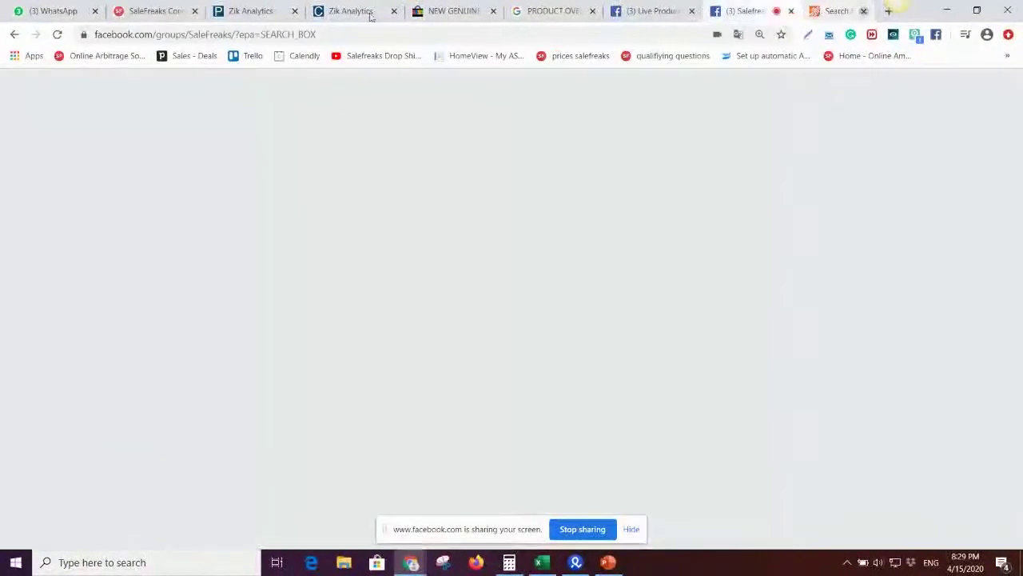
Close the Home Depot search and the eBay battery listing, and return to the product list of boilers1968.
click(863, 11)
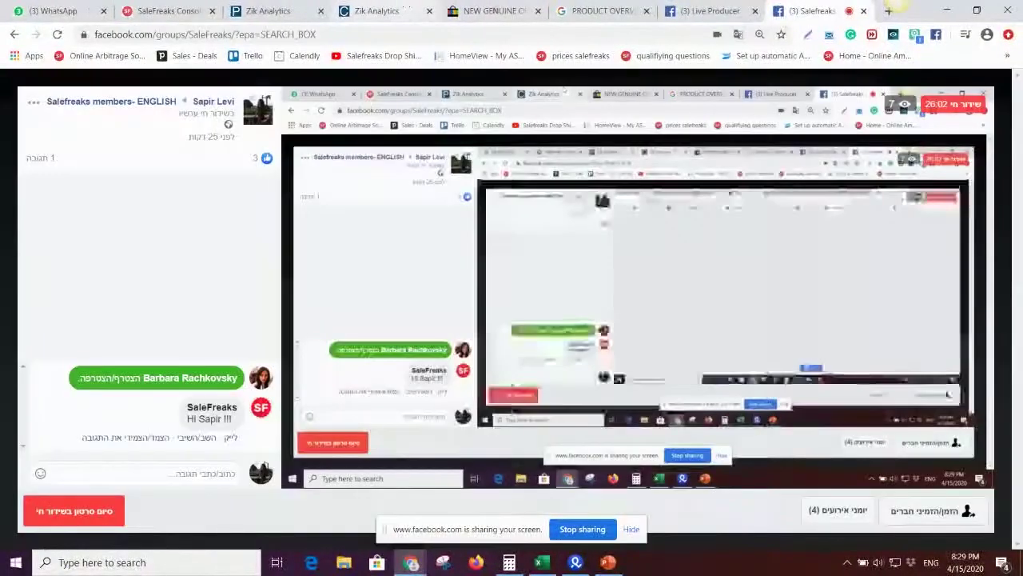
click(452, 10)
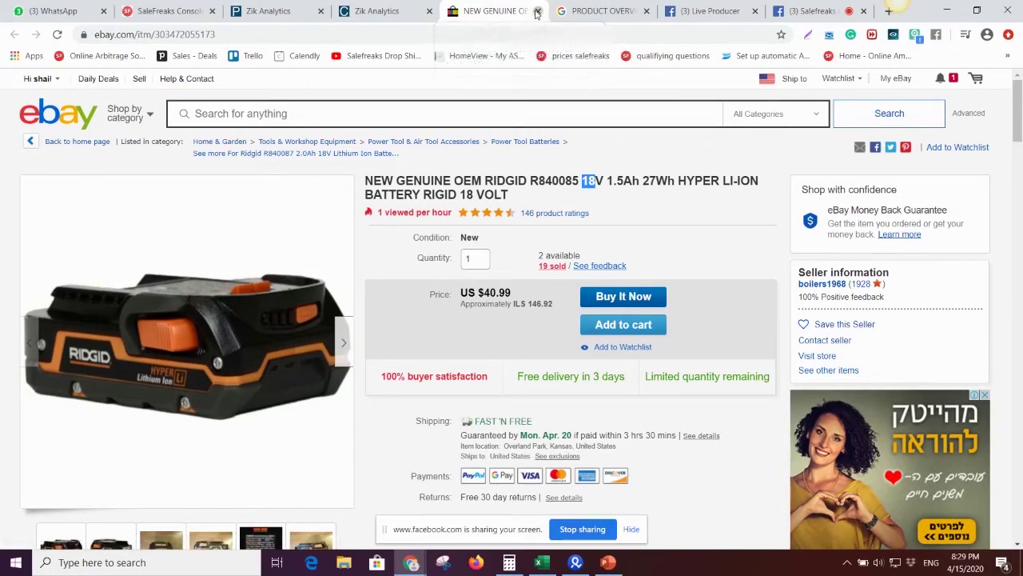
click(537, 12)
click(394, 13)
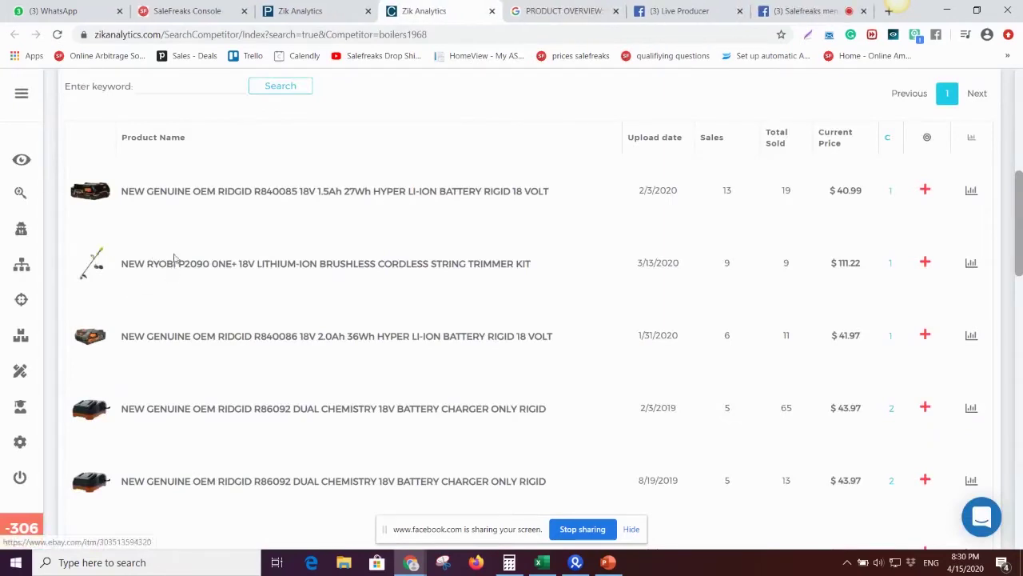
Open the eBay listing of the Ryobi P2090 string trimmer kit and search Google for its title, product overview and features text.
click(219, 272)
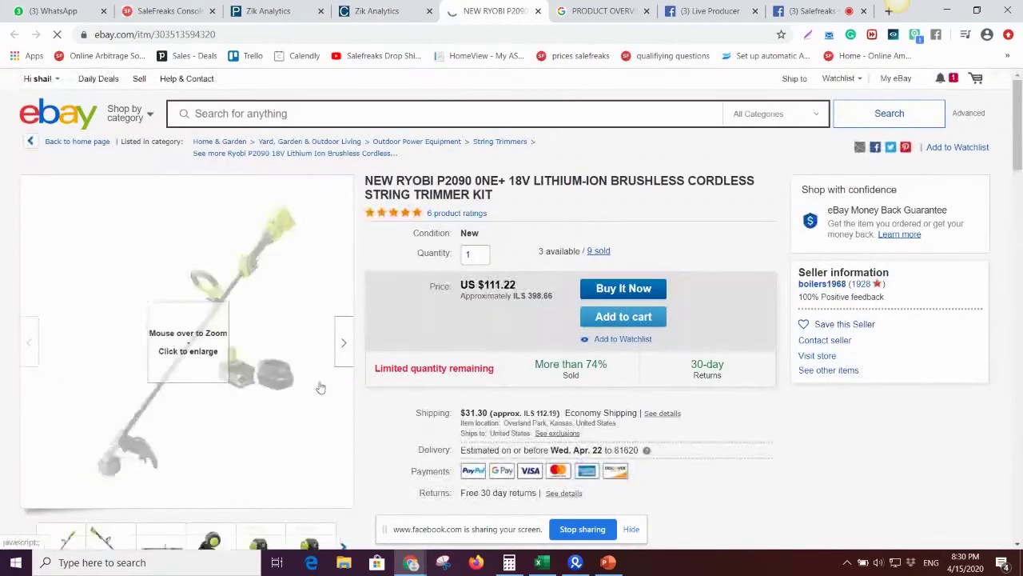
scroll(320, 388, down, 15)
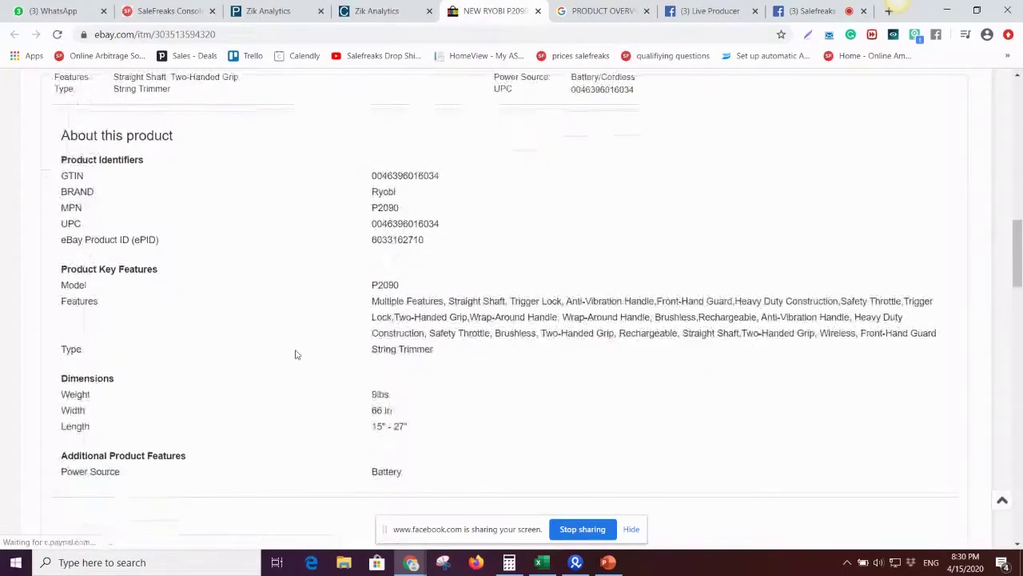
scroll(295, 354, down, 4)
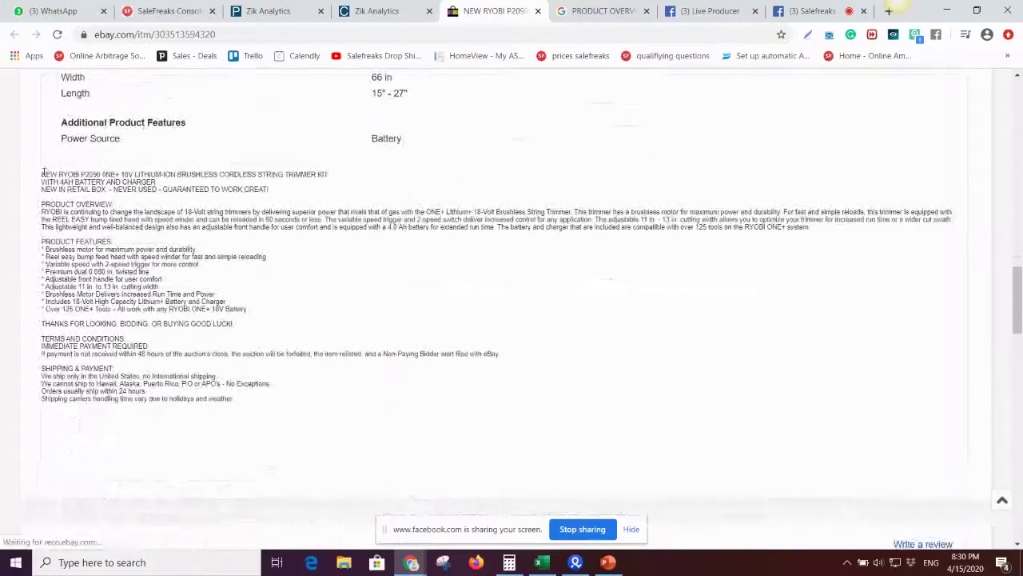
drag(41, 174, 108, 312)
right_click(102, 278)
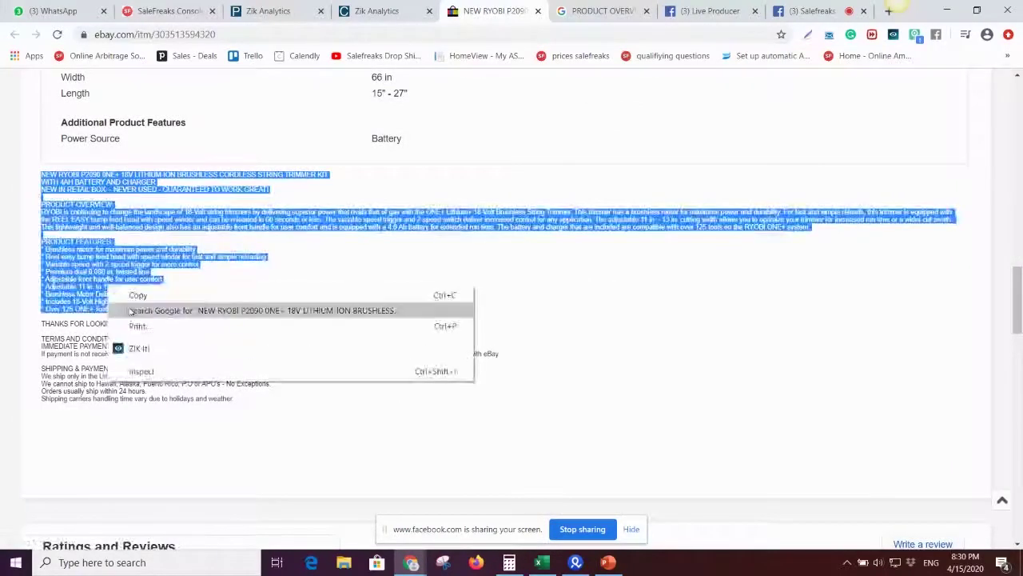
click(132, 291)
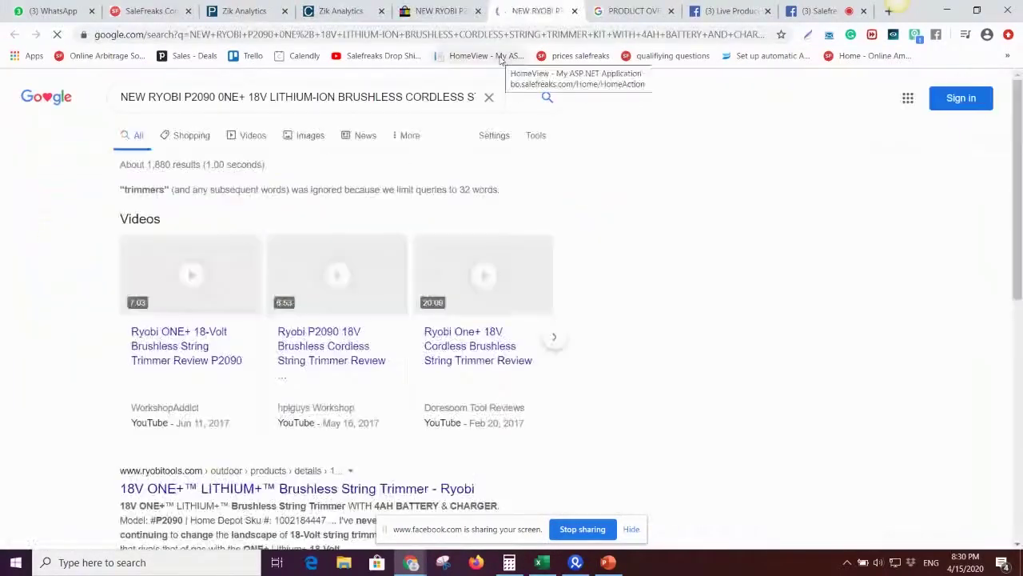
Open the Home Depot result for the Ryobi brushless string trimmer, compare its model and price with the eBay listing, and close it.
scroll(56, 433, down, 1)
scroll(57, 432, down, 4)
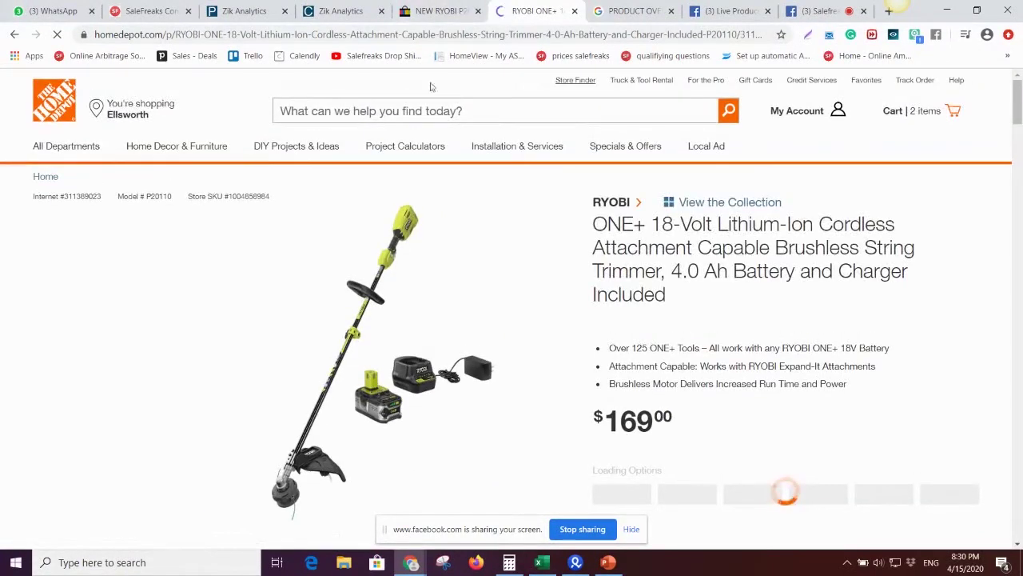
click(408, 10)
scroll(512, 282, up, 15)
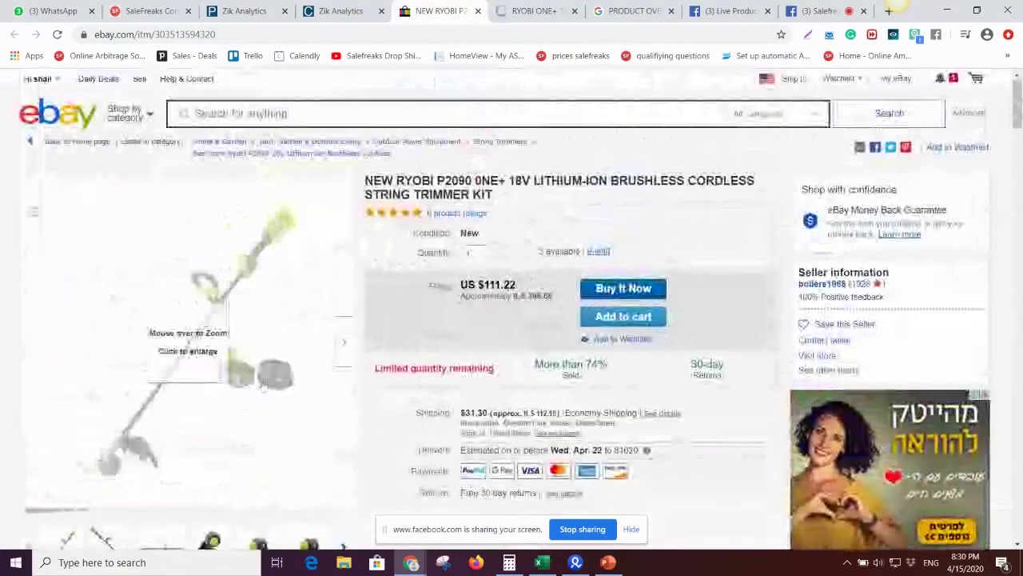
click(523, 8)
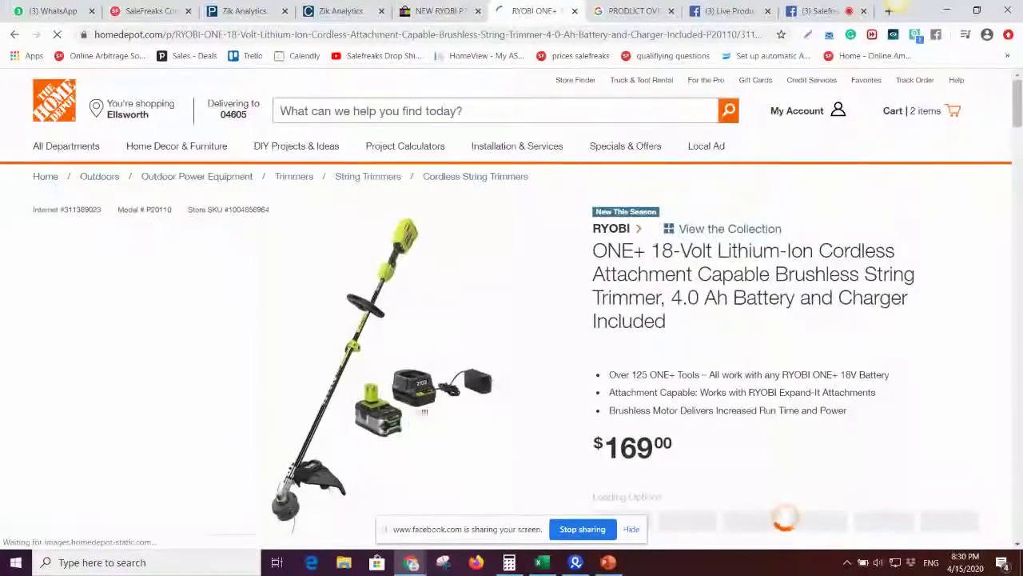
click(435, 11)
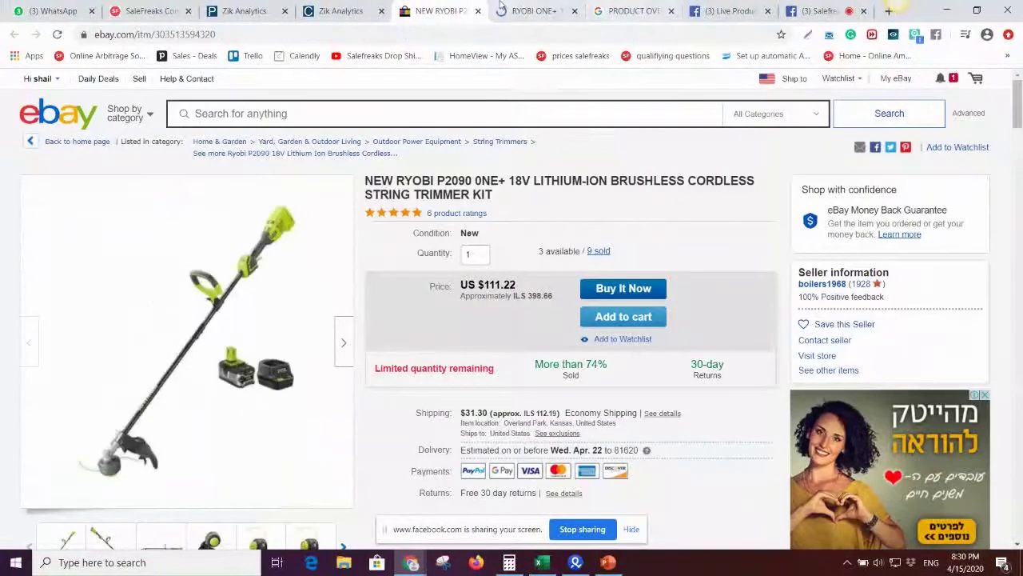
click(552, 10)
click(574, 11)
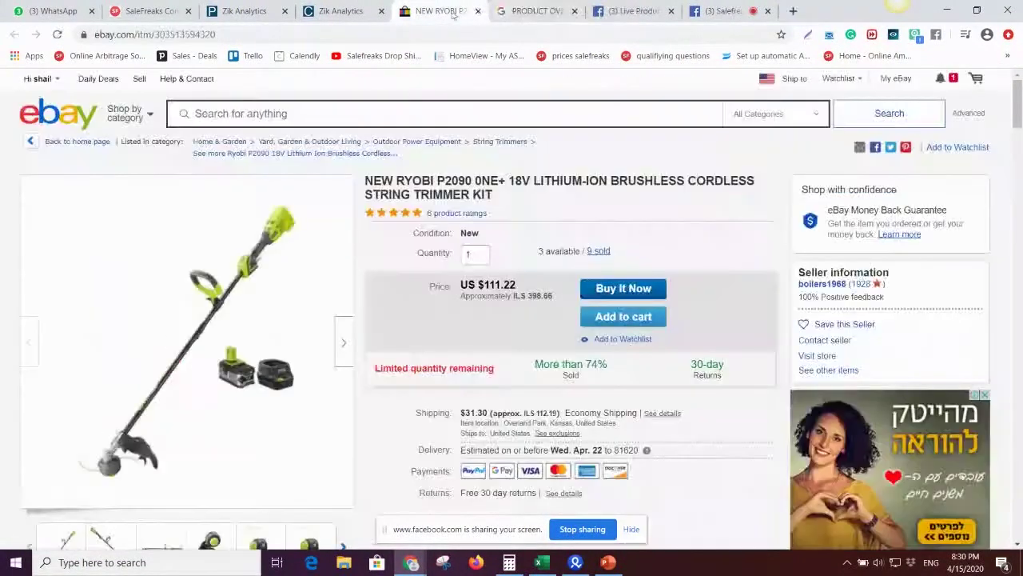
Check the RIDGID 18-Volt 2.0 Ah battery pack at Home Depot, close it and the eBay trimmer listing, and return to the competitor's product list.
click(524, 14)
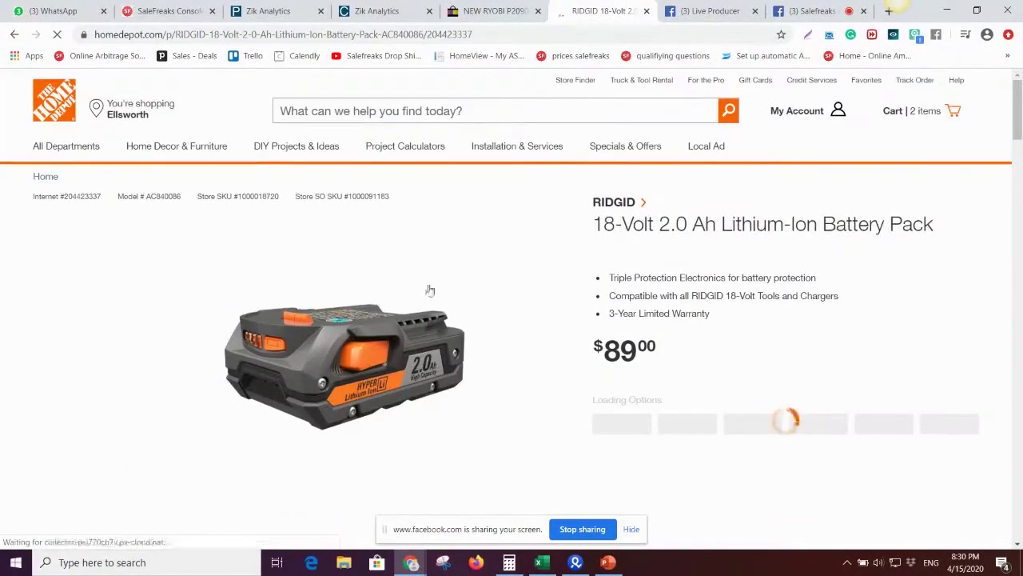
key(ctrl+w)
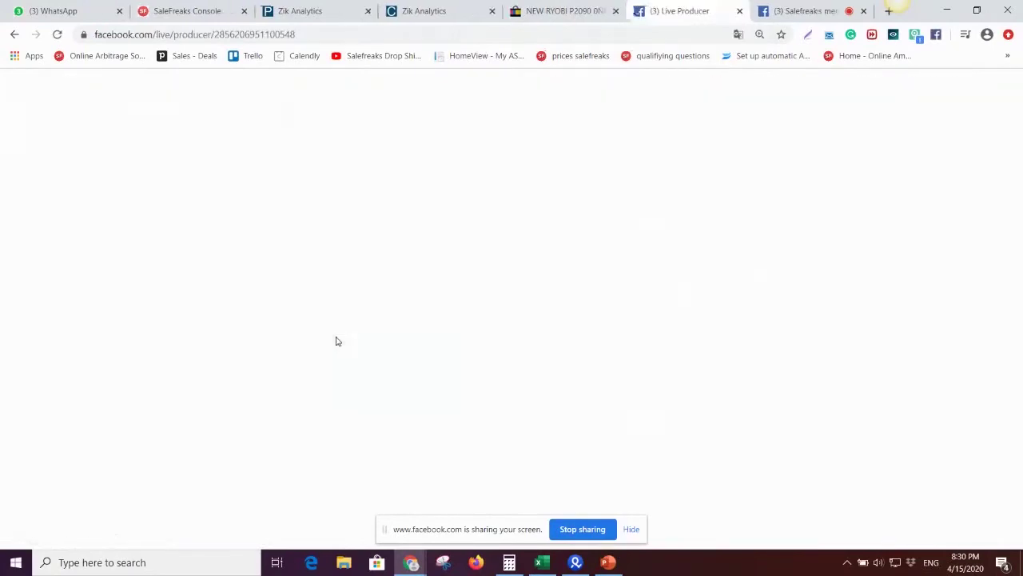
click(526, 8)
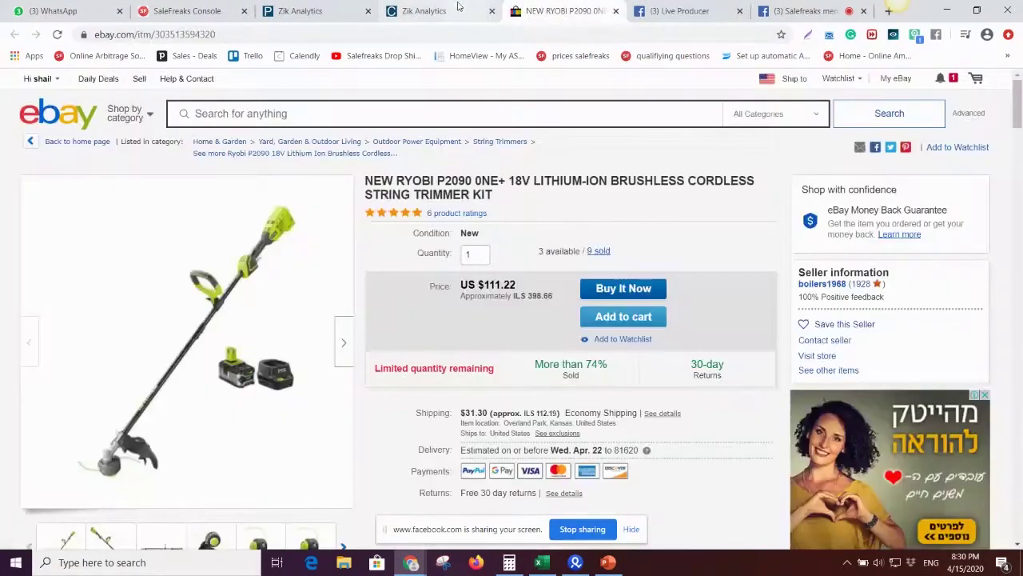
click(616, 11)
click(454, 11)
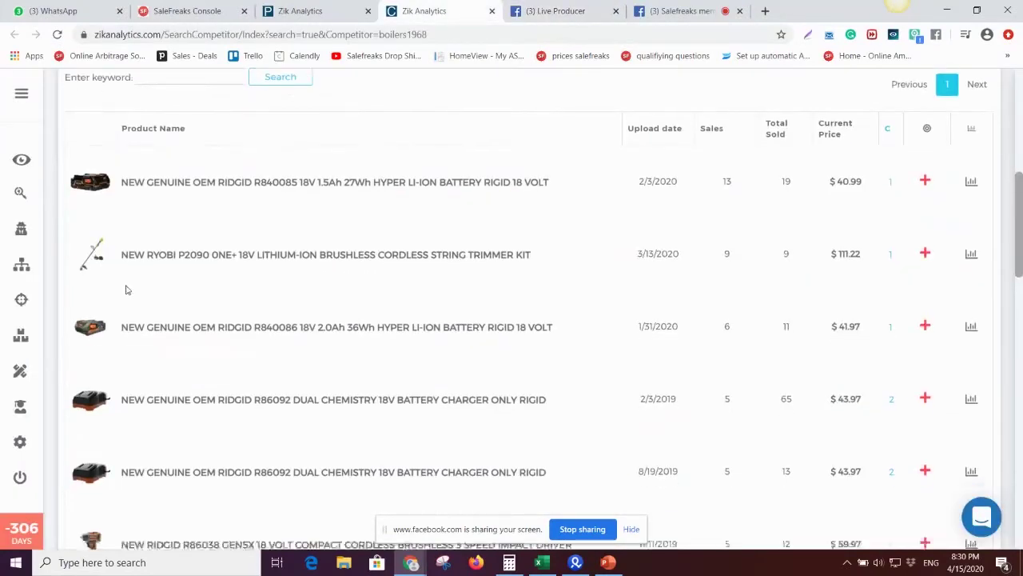
Open the eBay listing of the RIDGID R86038 GEN5X impact driver and search Google for its product features text.
scroll(135, 290, down, 3)
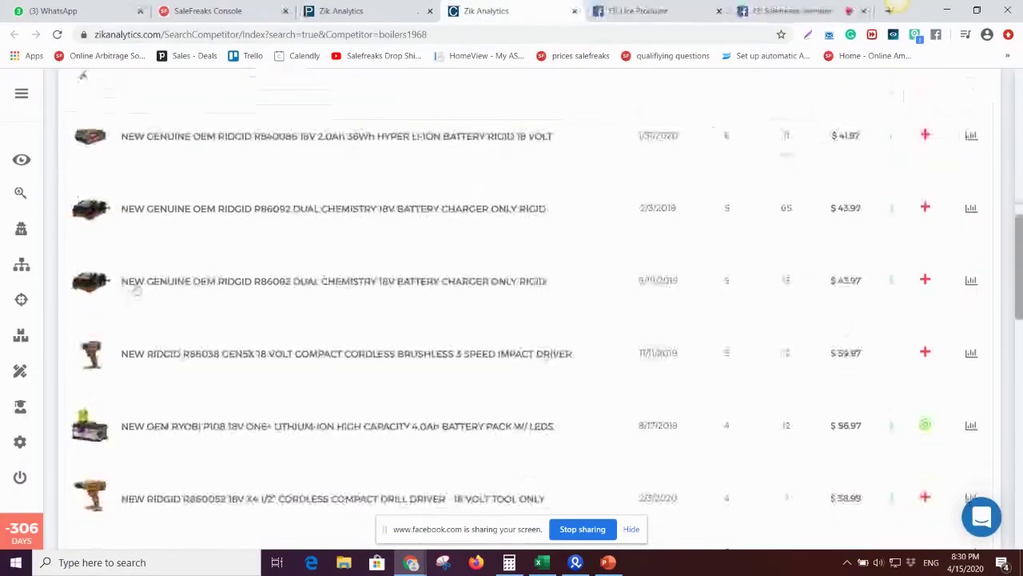
click(199, 356)
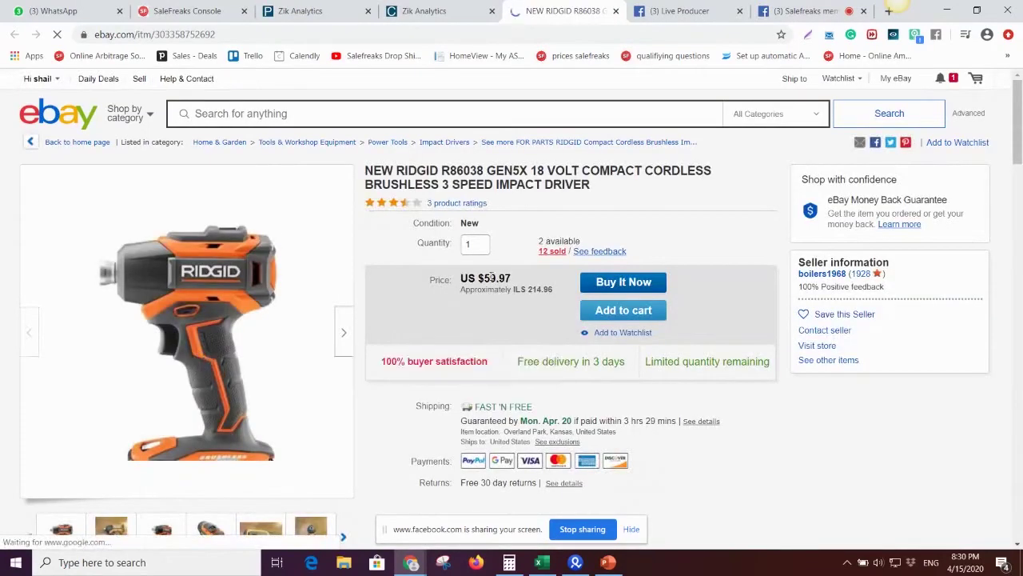
scroll(490, 277, down, 15)
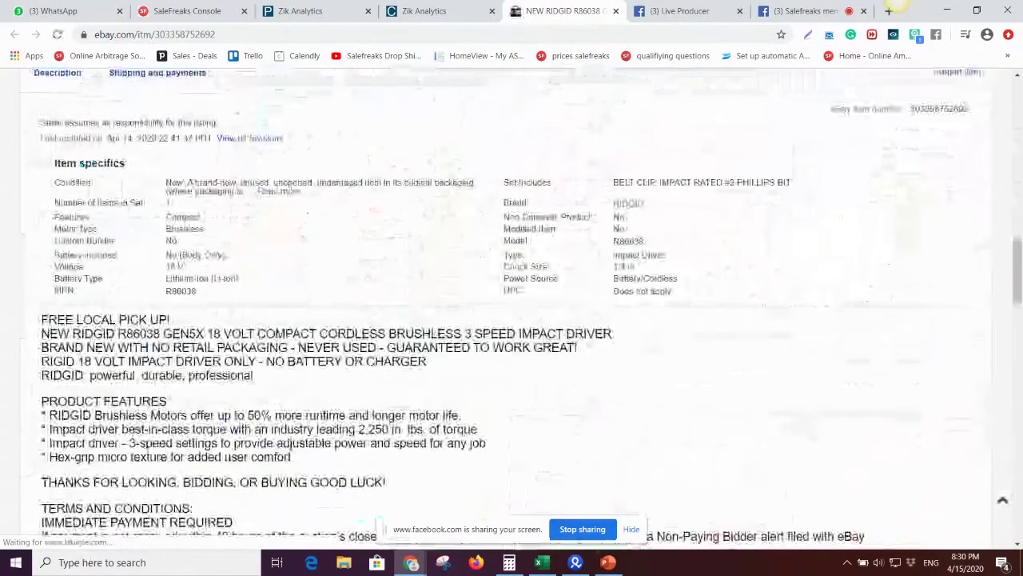
scroll(42, 328, down, 1)
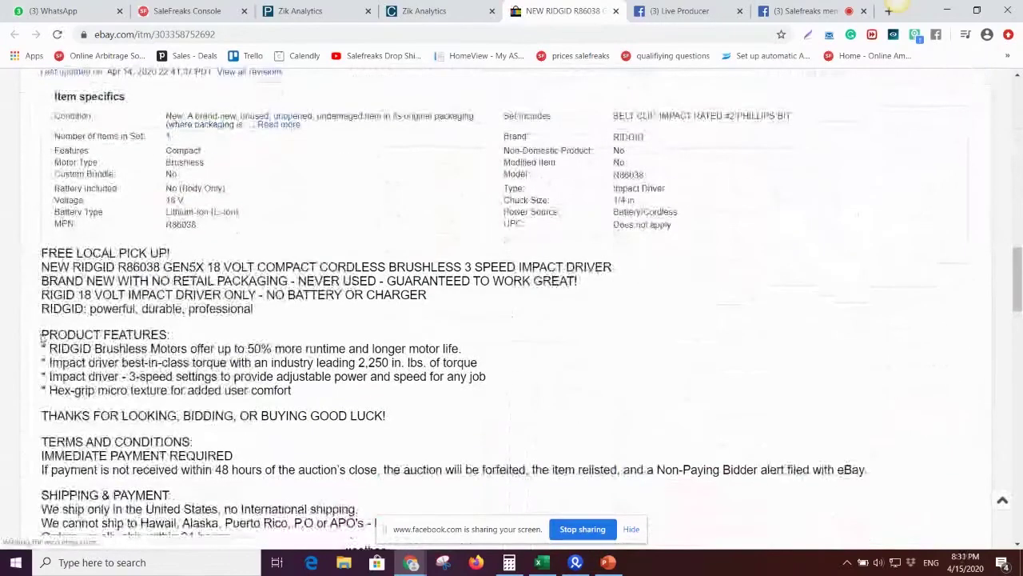
drag(48, 336, 84, 509)
right_click(147, 376)
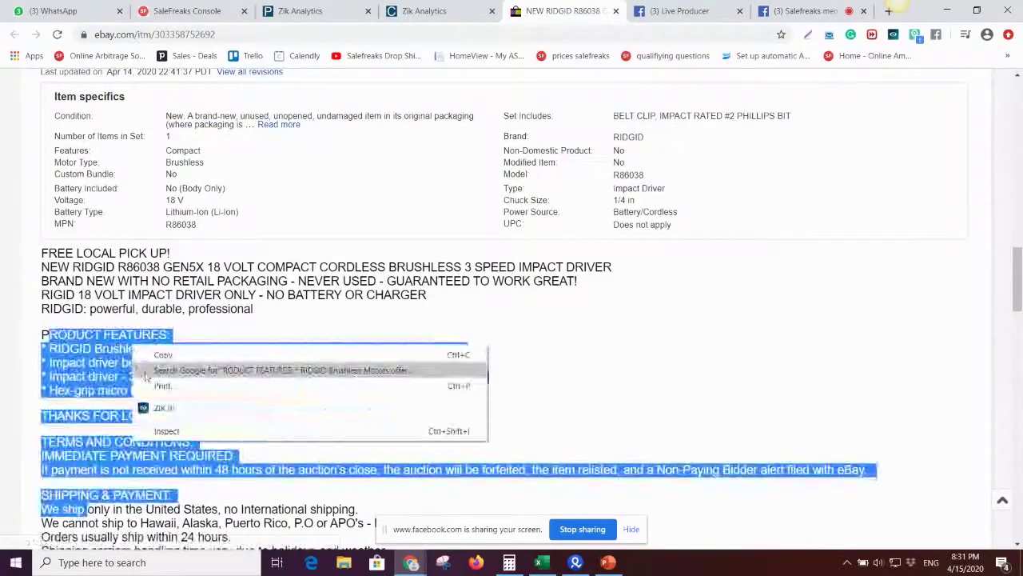
click(146, 372)
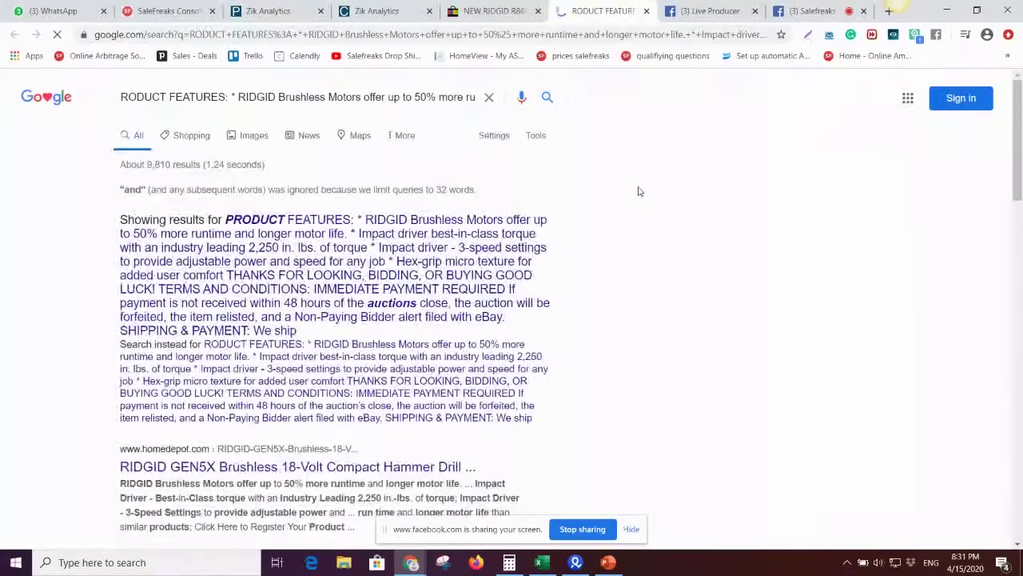
Open the Home Depot result for the RIDGID GEN5X compact hammer drill, compare it with the eBay impact driver, and close it.
scroll(398, 239, down, 3)
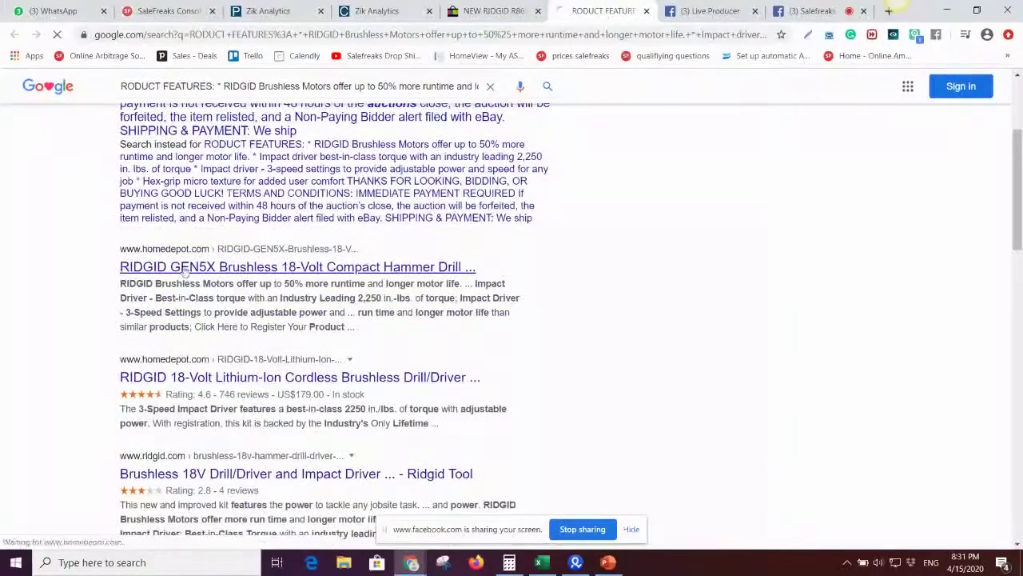
click(499, 11)
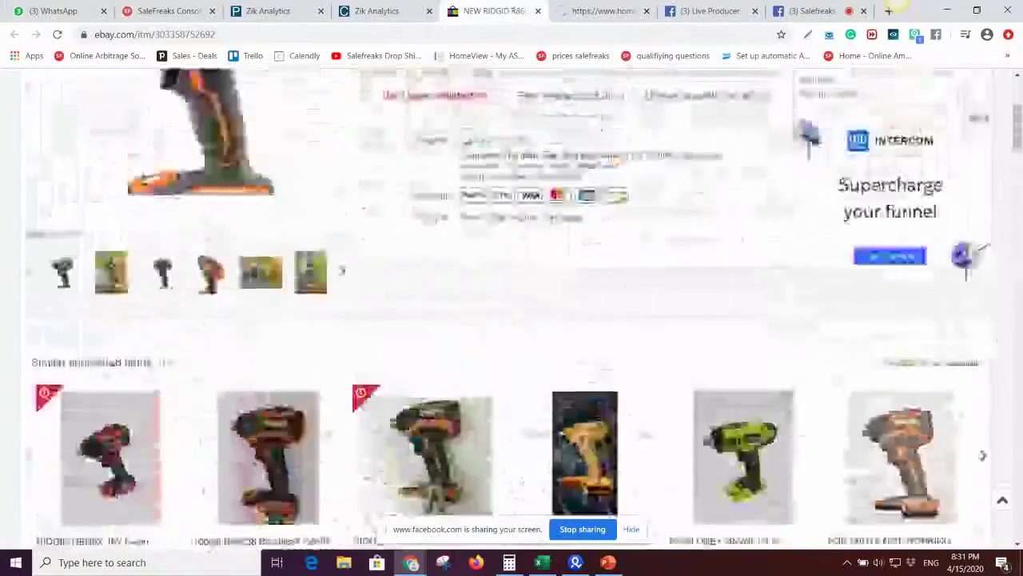
key(ctrl+Tab)
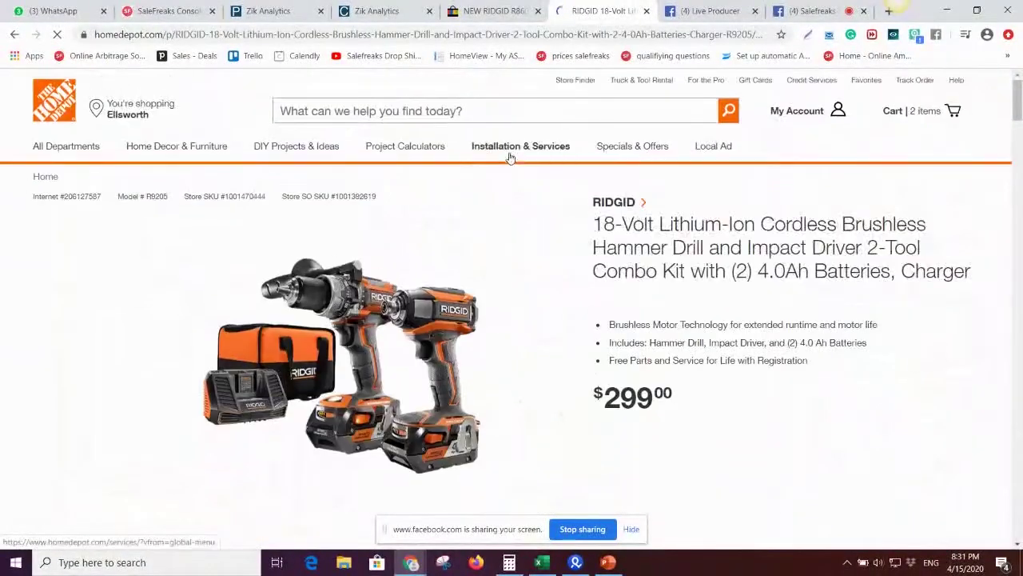
click(646, 10)
Search Google again for the impact driver's features text and review Home Depot's RIDGID 18-Volt brushless drill/driver and impact driver combo kit.
scroll(335, 222, down, 20)
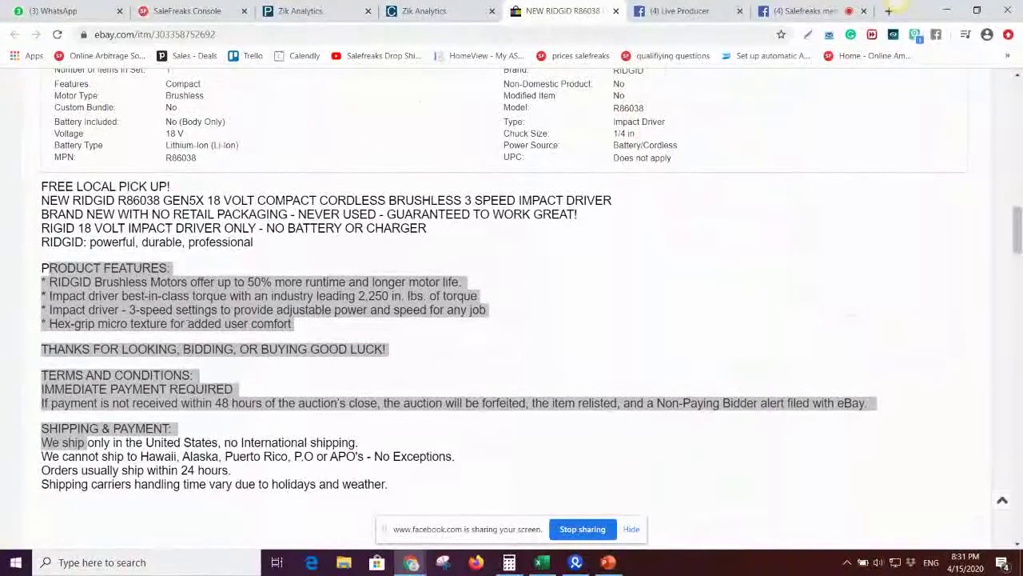
right_click(232, 299)
click(336, 326)
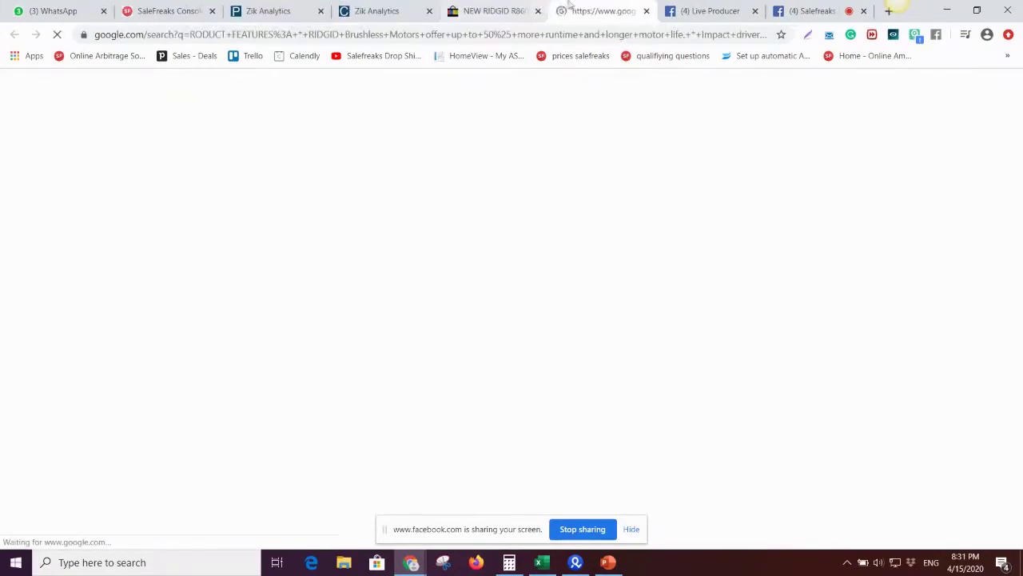
scroll(336, 319, down, 4)
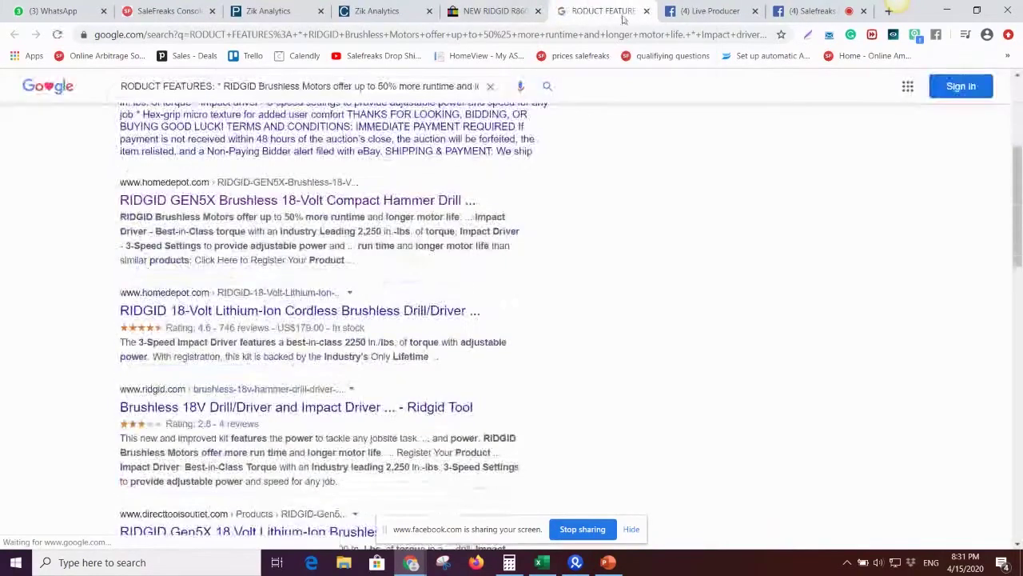
scroll(260, 178, down, 1)
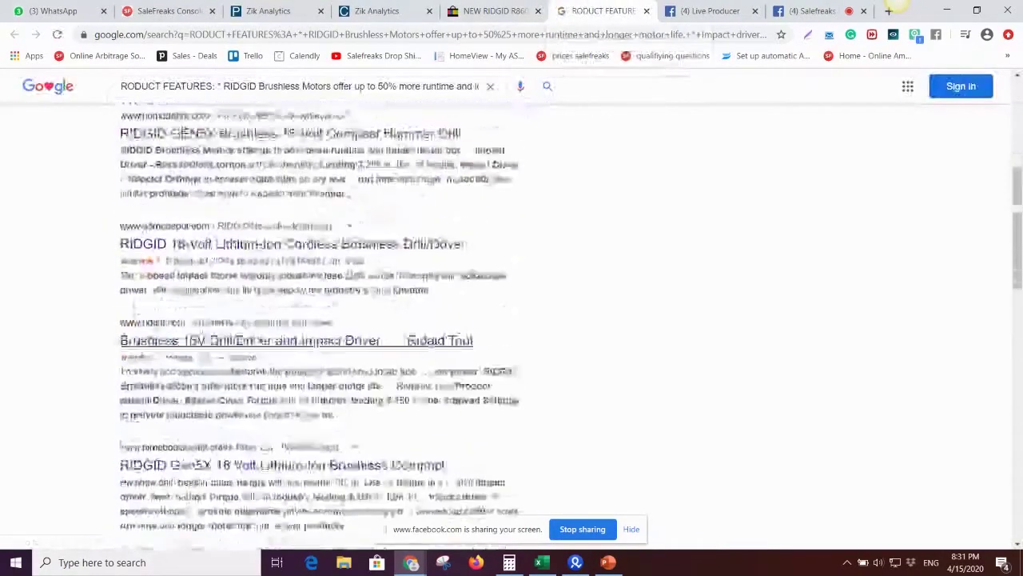
click(220, 340)
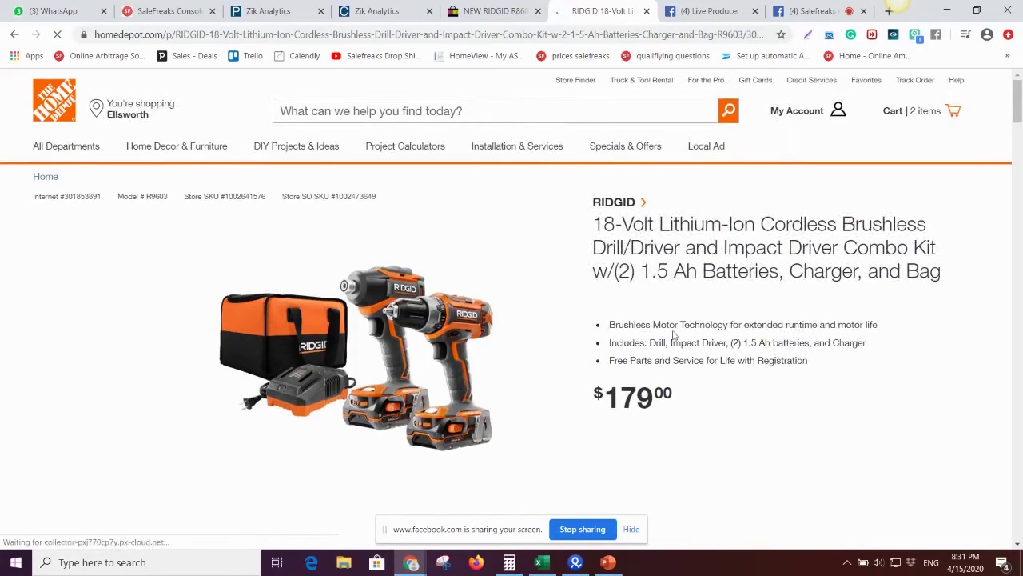
scroll(615, 253, down, 6)
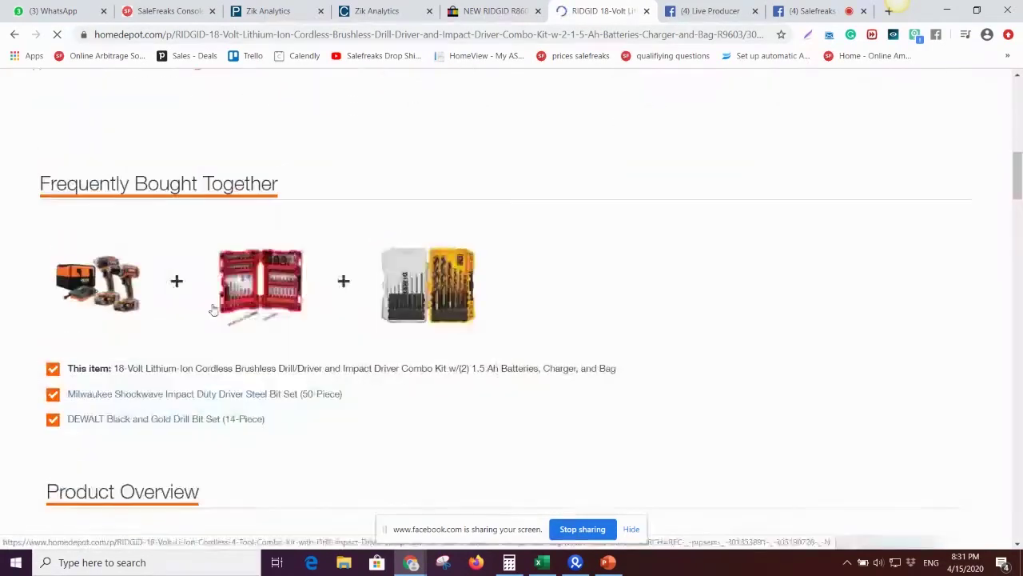
scroll(225, 275, down, 3)
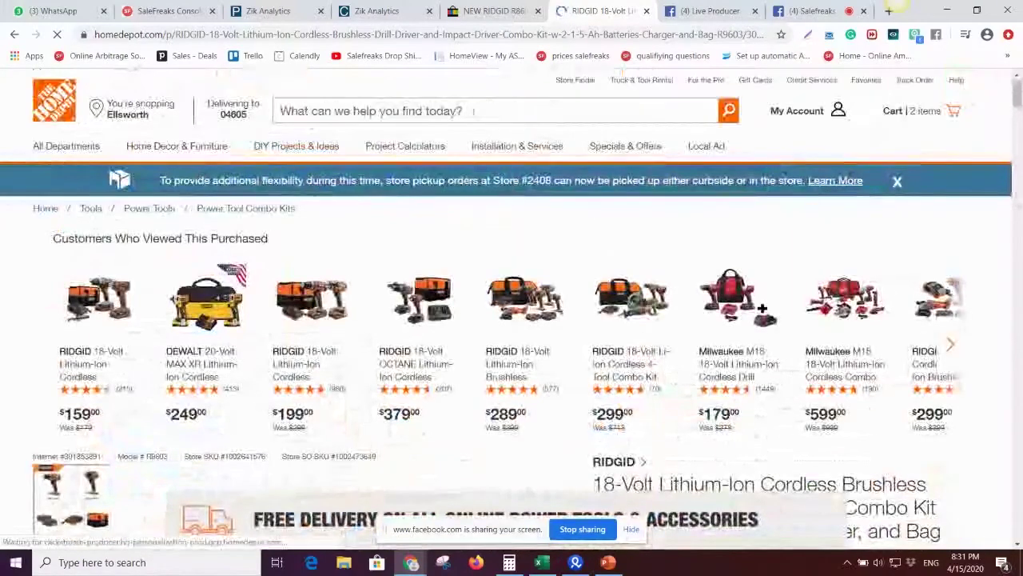
Search Home Depot for "ryobi" and open the 18-Volt ONE+ 2-tool combo kit with drill/driver and circular saw.
click(474, 111)
text(ryobi)
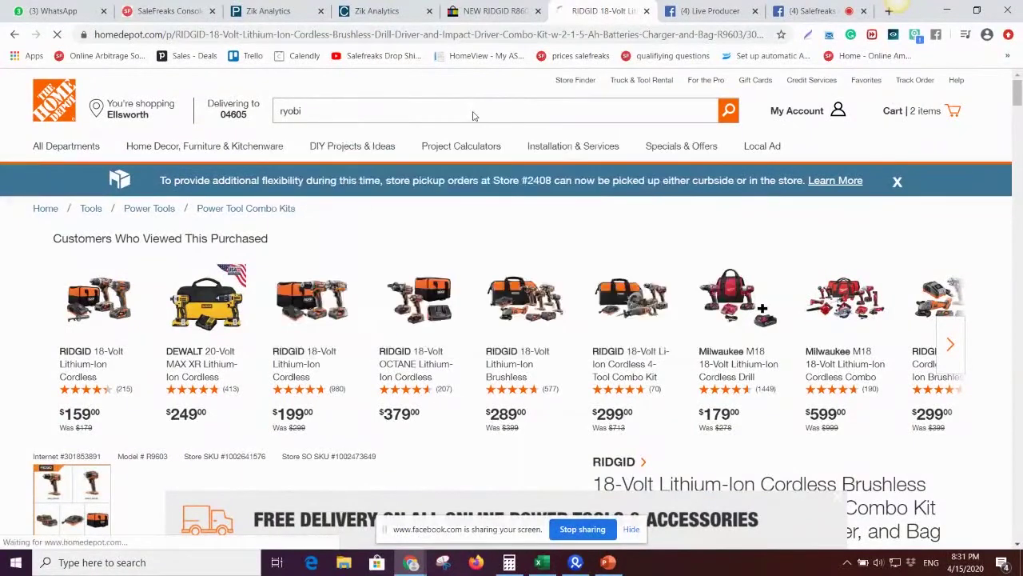
key(Return)
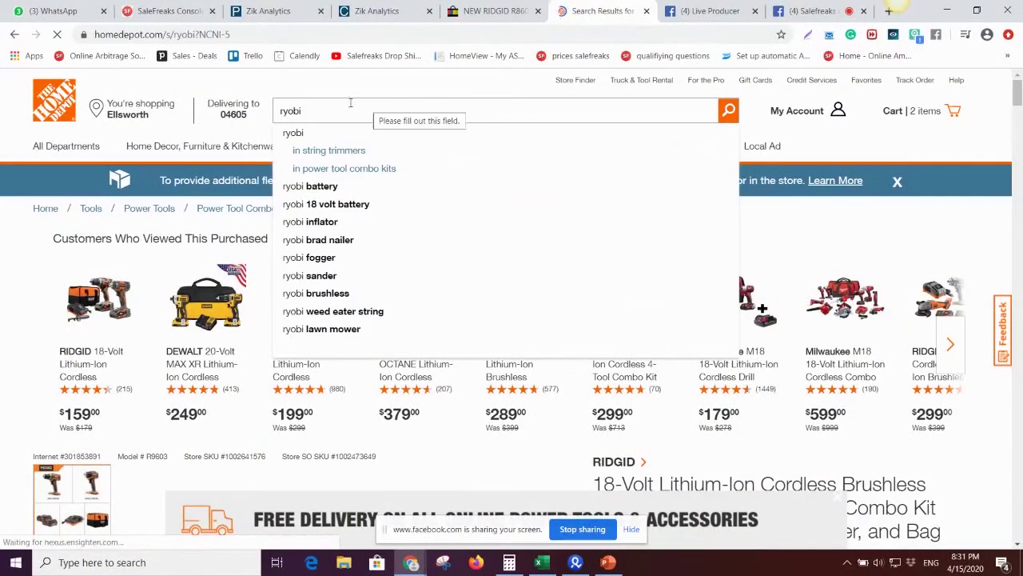
scroll(398, 199, down, 4)
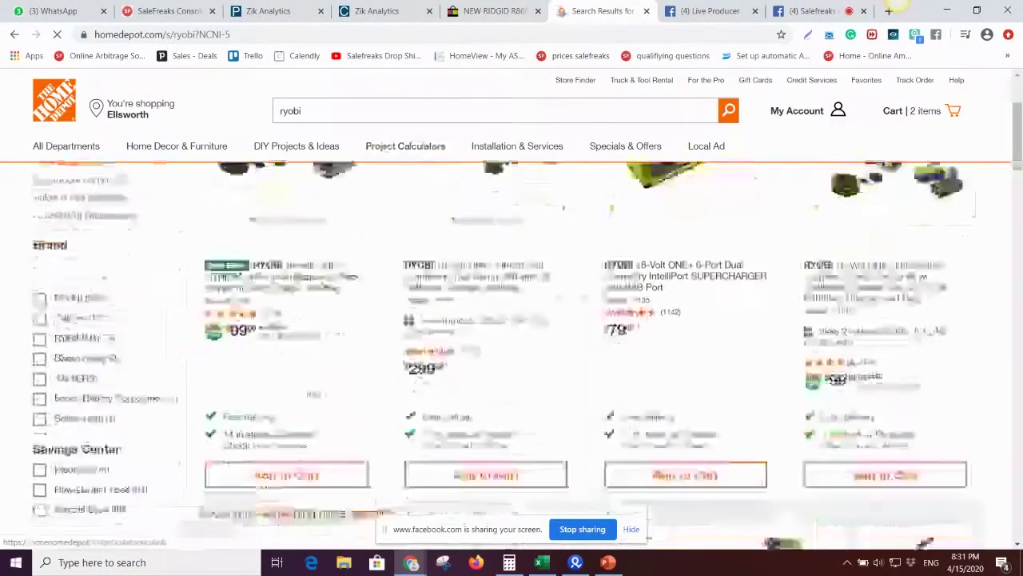
scroll(834, 295, up, 4)
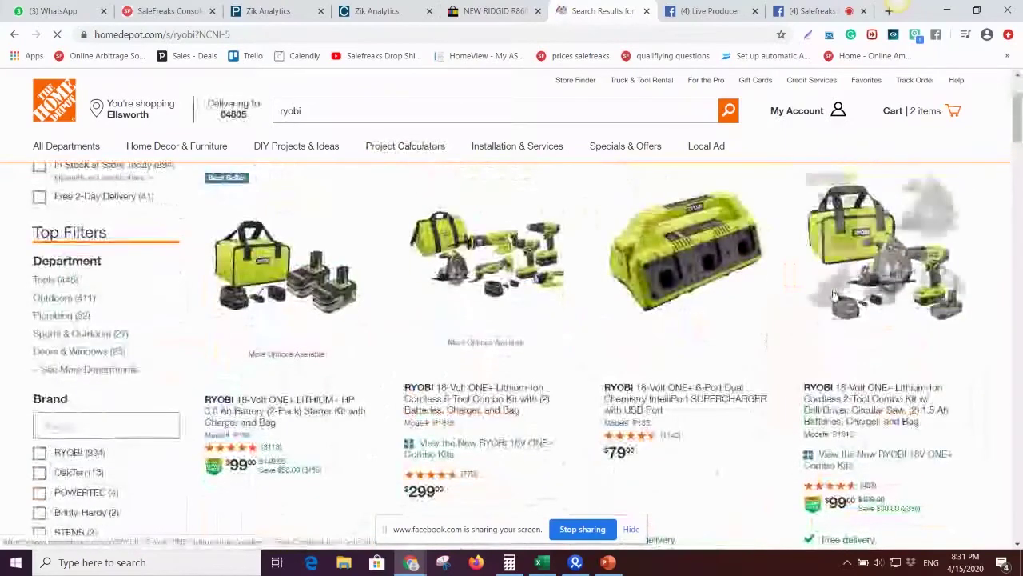
click(855, 235)
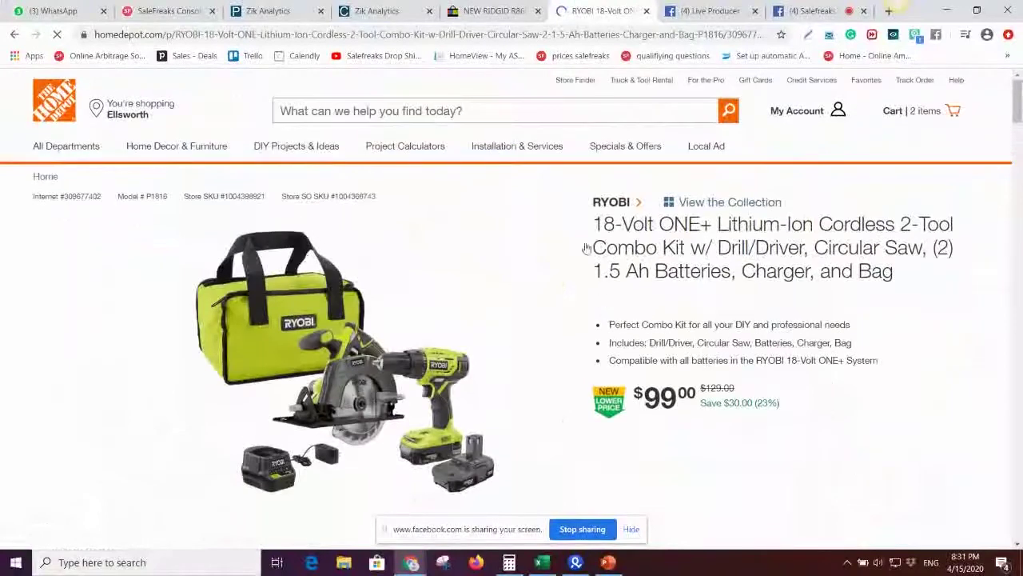
Copy the full product title of the RYOBI 18-Volt ONE+ 2-tool combo kit from its Home Depot page.
drag(598, 224, 876, 295)
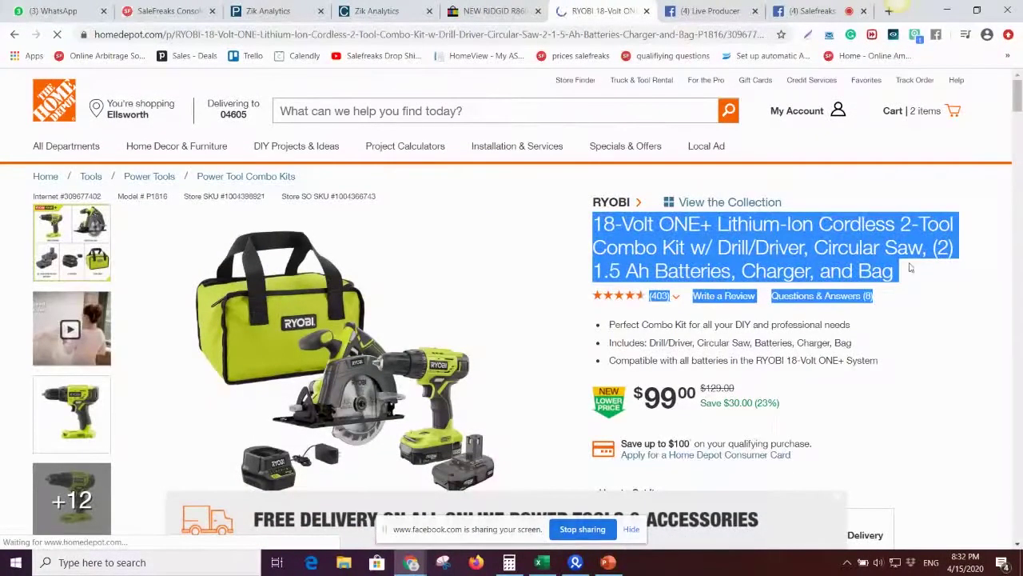
click(662, 270)
drag(593, 256, 894, 307)
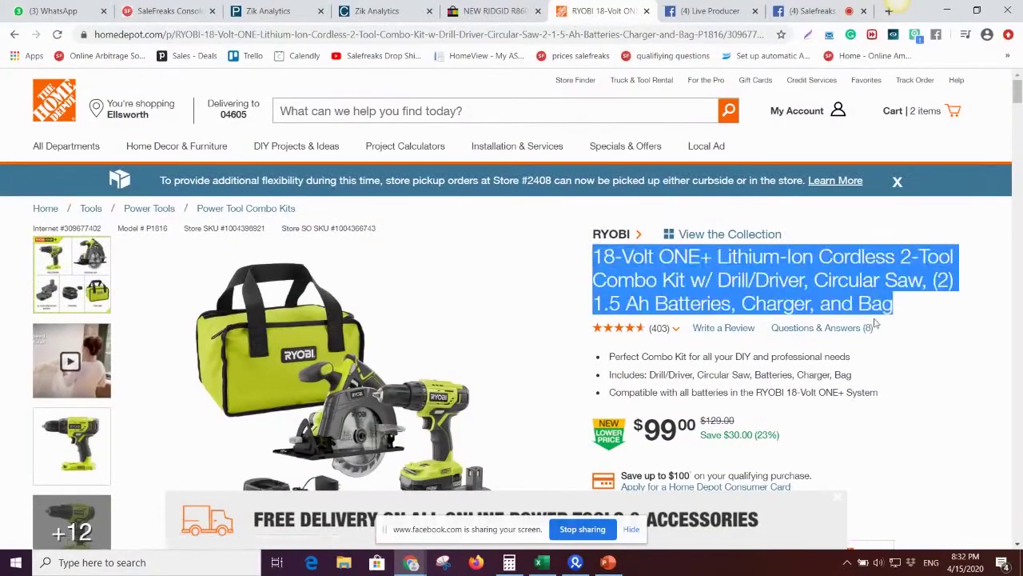
Close the previous competitor scan and search Zik product research for "18-Volt ONE+ Lithium-Ion Cordless 2-Tool Combo Kit".
click(406, 8)
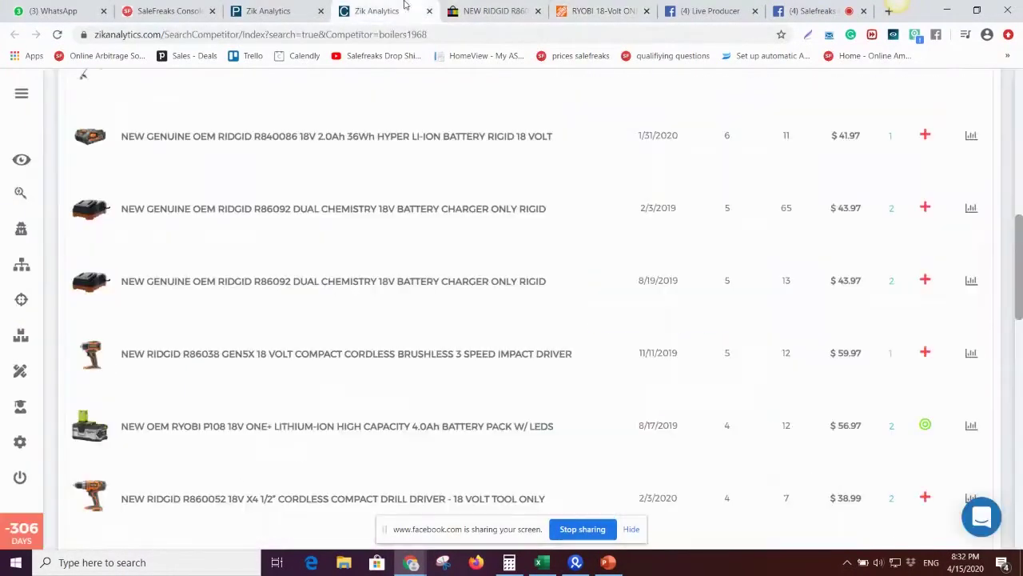
click(430, 11)
click(247, 11)
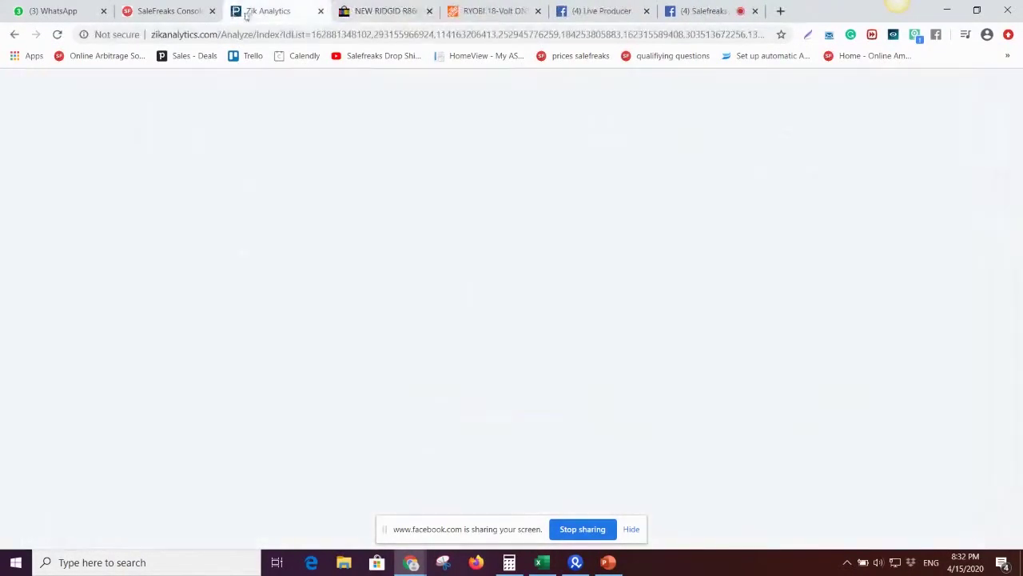
scroll(324, 198, up, 15)
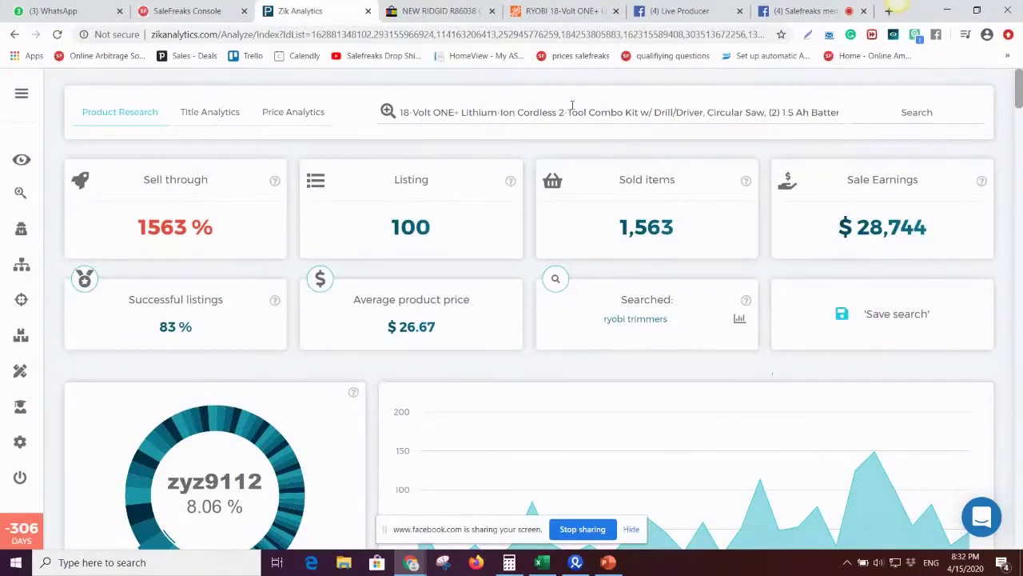
drag(707, 112, 853, 122)
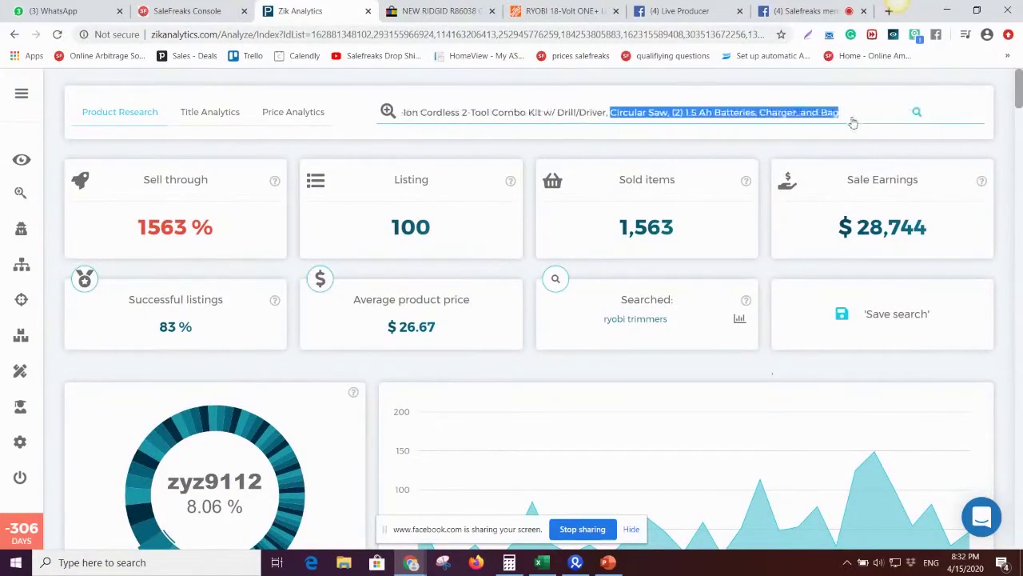
key(BackSpace)
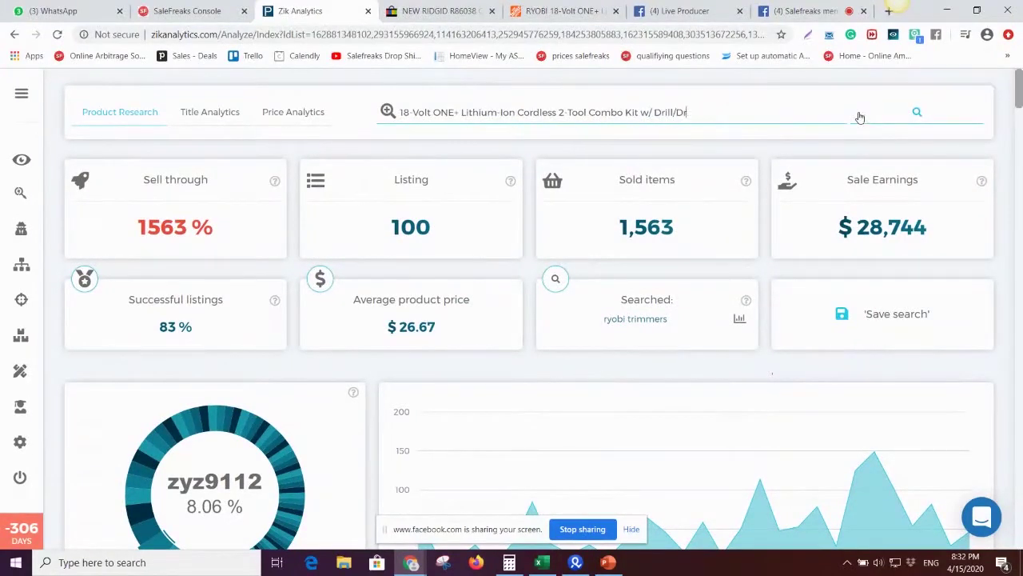
click(915, 120)
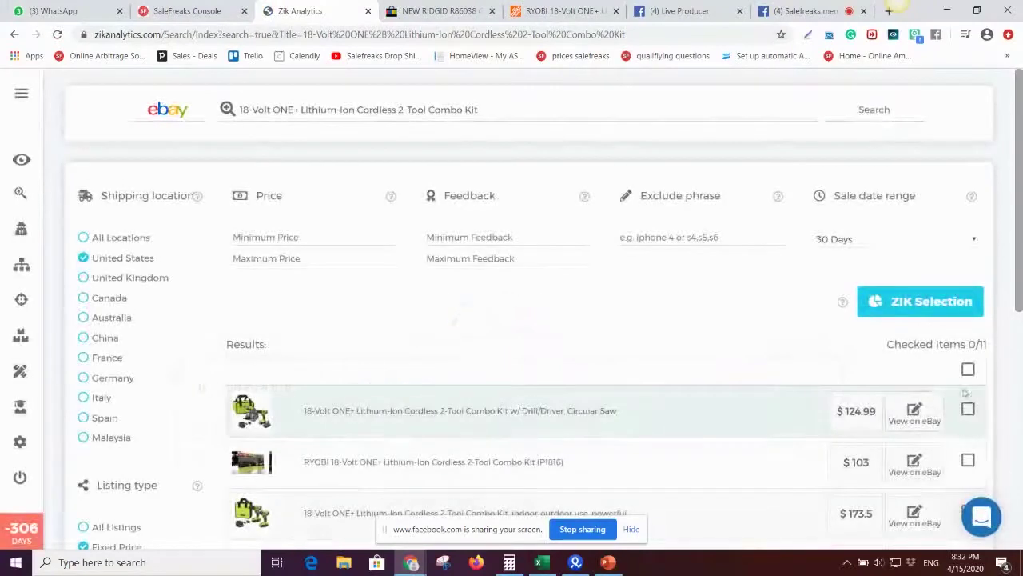
Select all combo kit search results, analyze them with ZIK Selection, and dismiss the message notification.
click(968, 371)
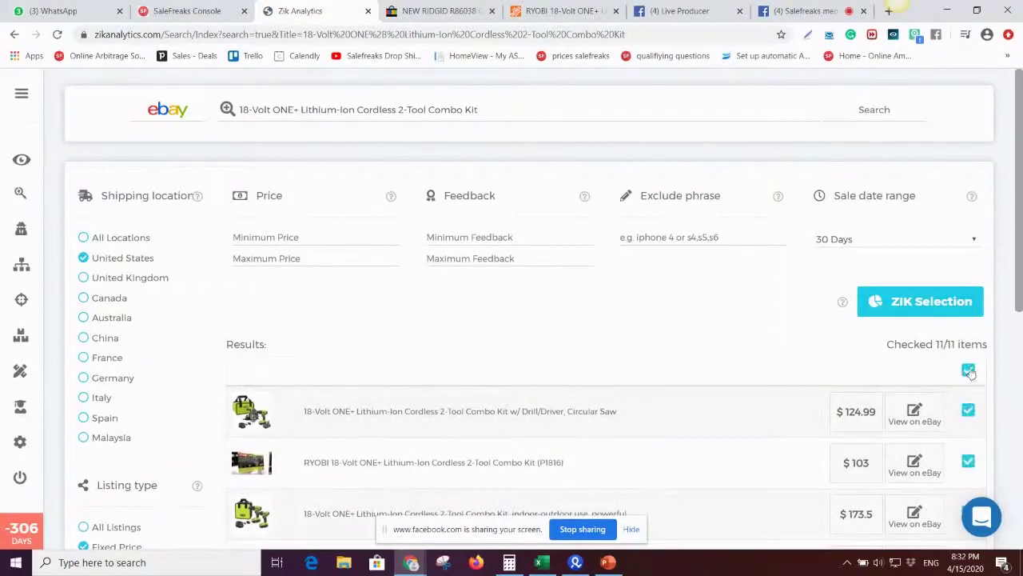
click(953, 304)
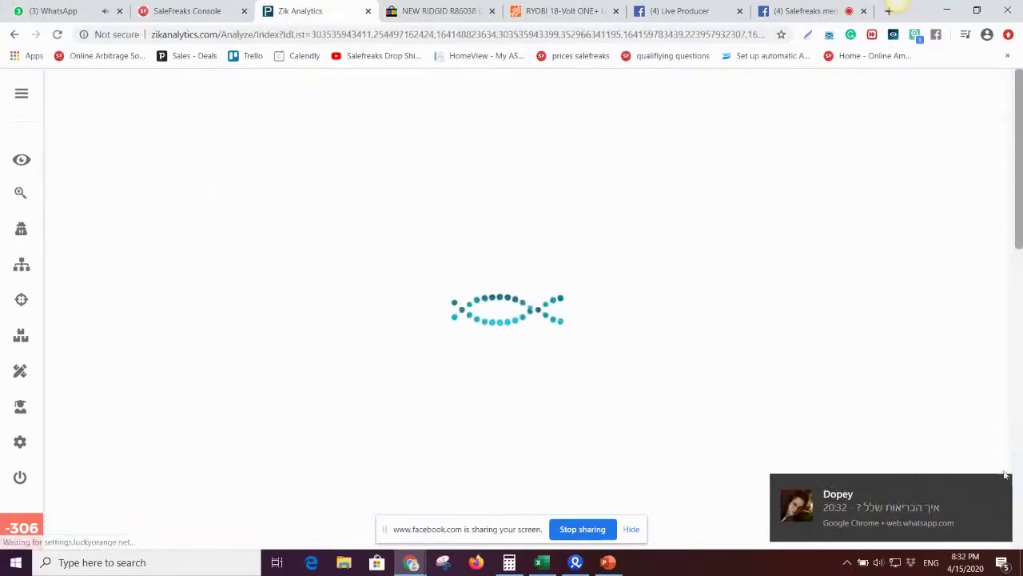
click(1001, 479)
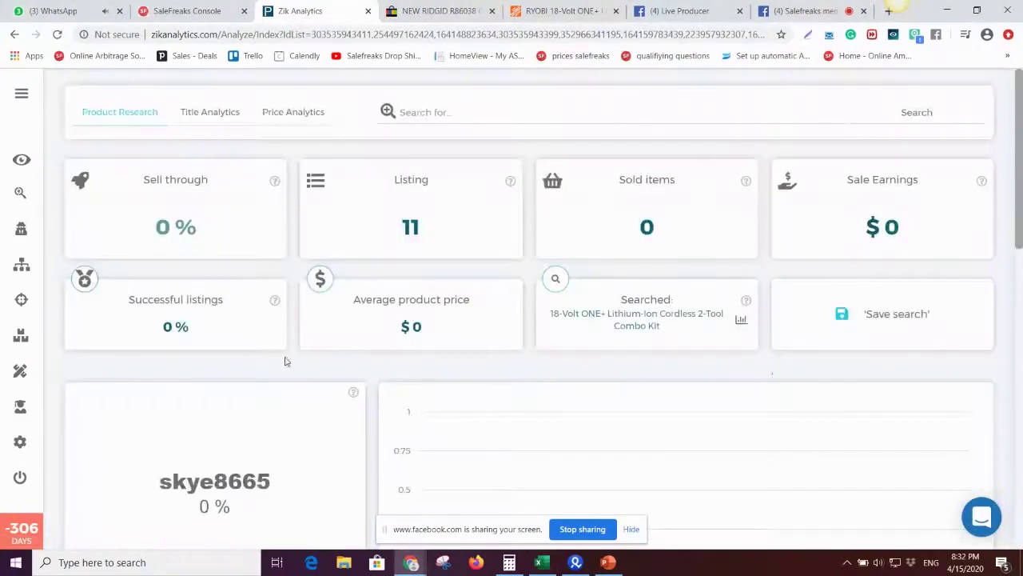
Review the sales statistics, product images and prices of the analyzed combo kit listings and compare them with the Home Depot page.
scroll(316, 358, down, 10)
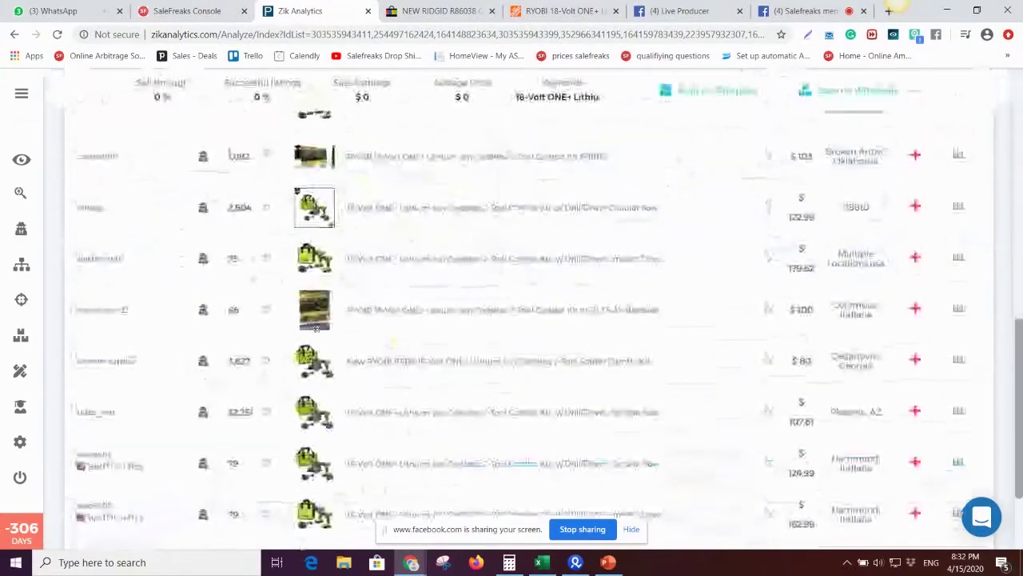
scroll(213, 116, up, 10)
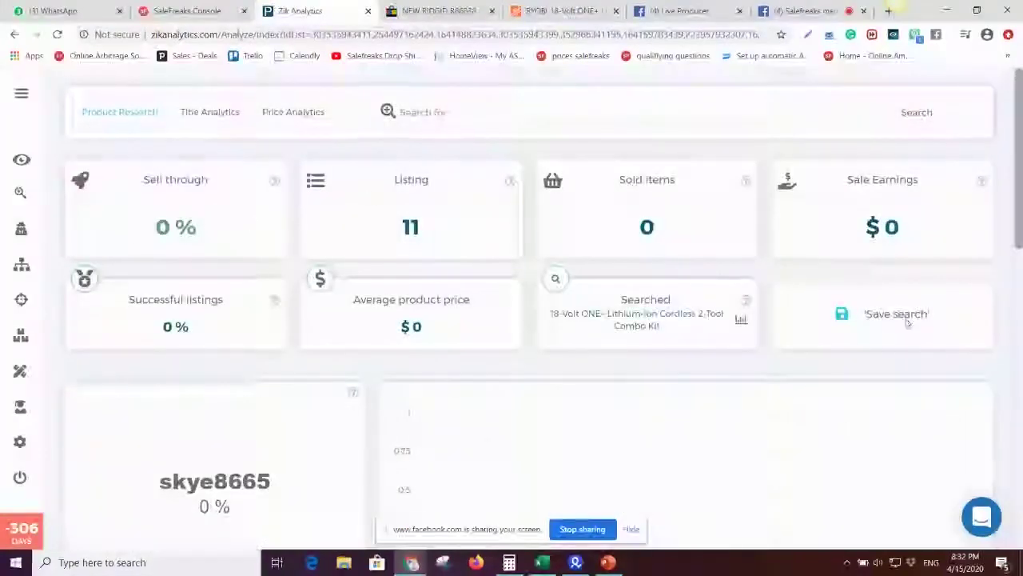
scroll(302, 274, down, 10)
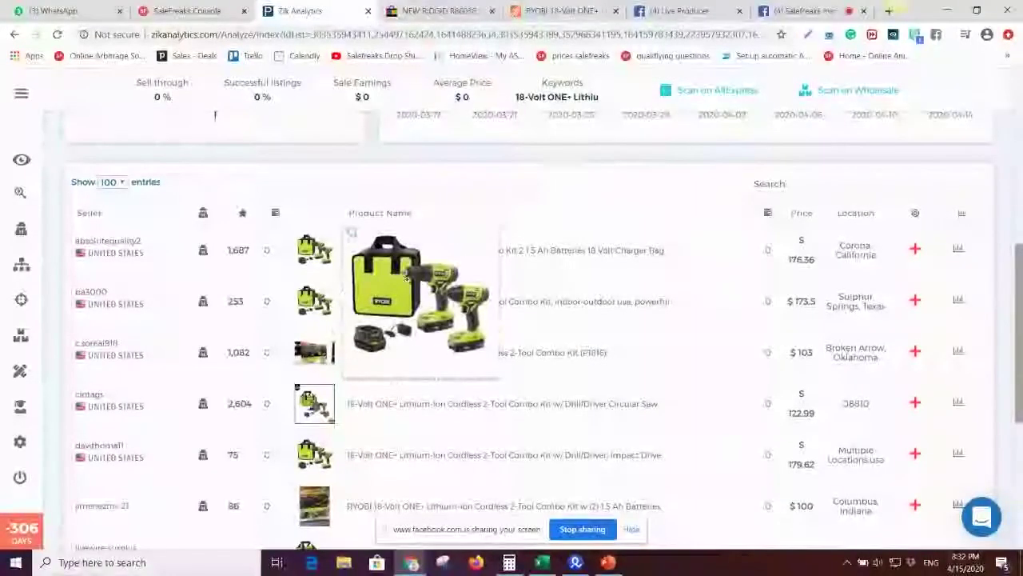
scroll(434, 338, down, 3)
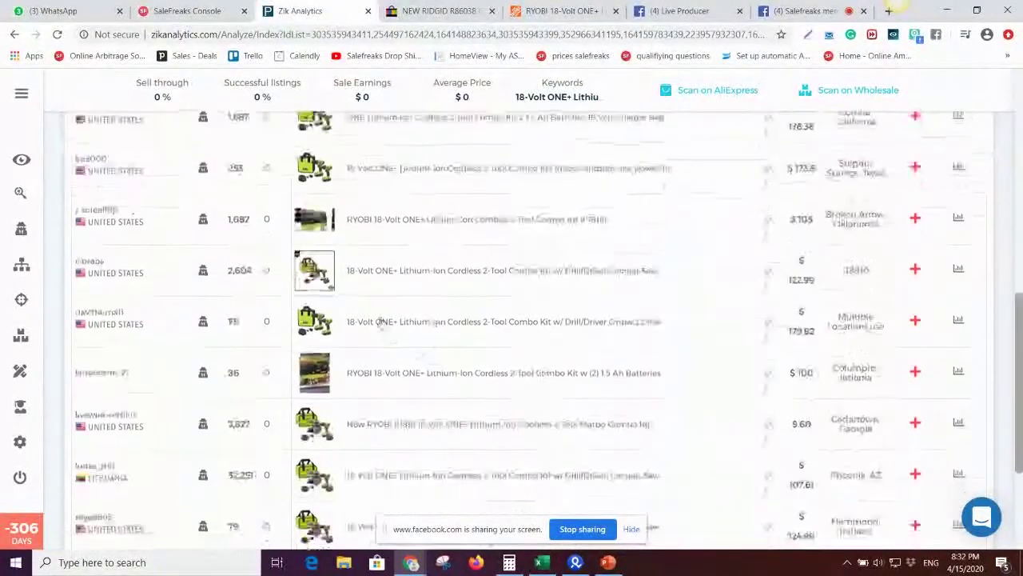
mouse_move(307, 239)
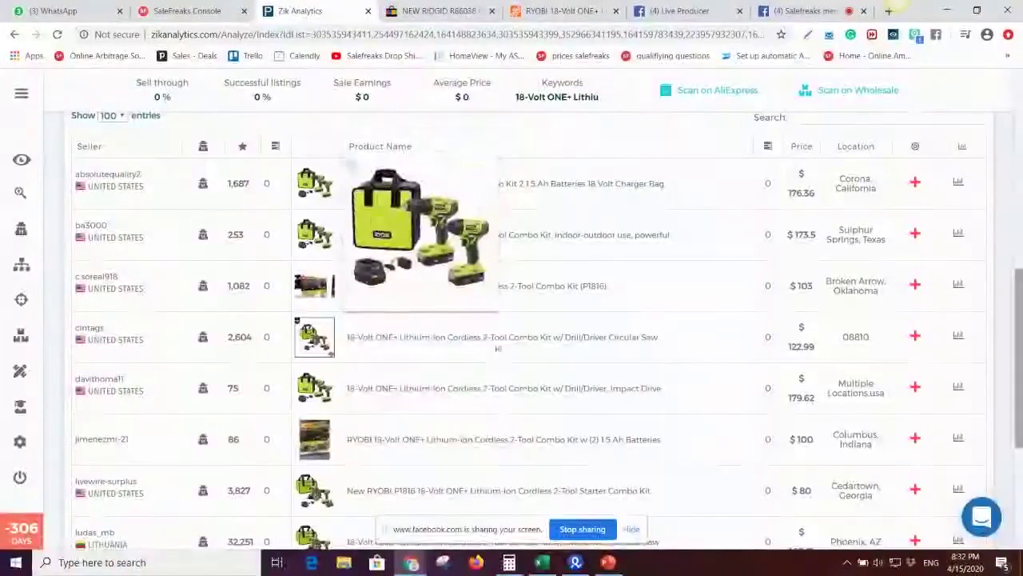
mouse_move(335, 388)
scroll(348, 394, down, 2)
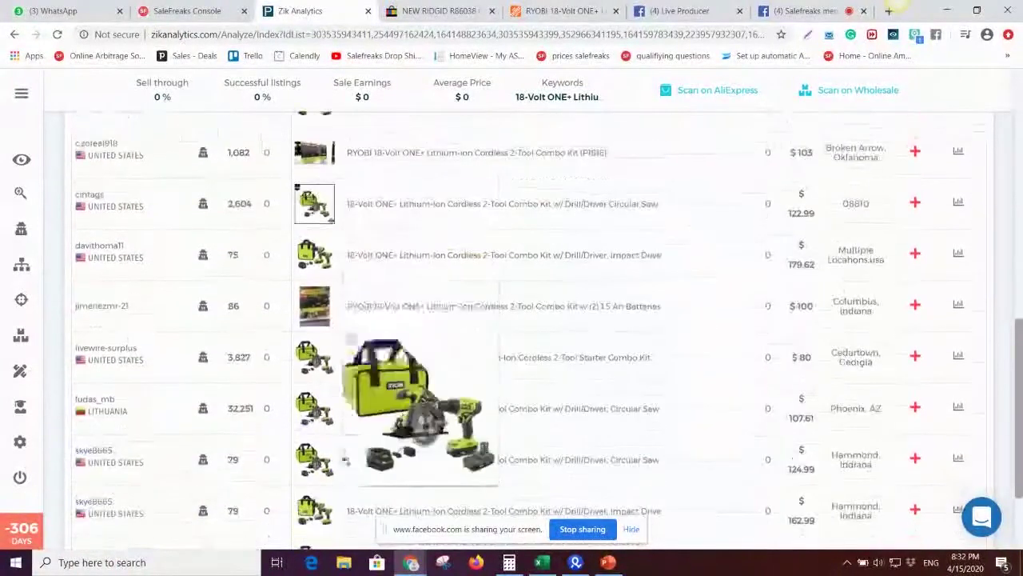
click(581, 9)
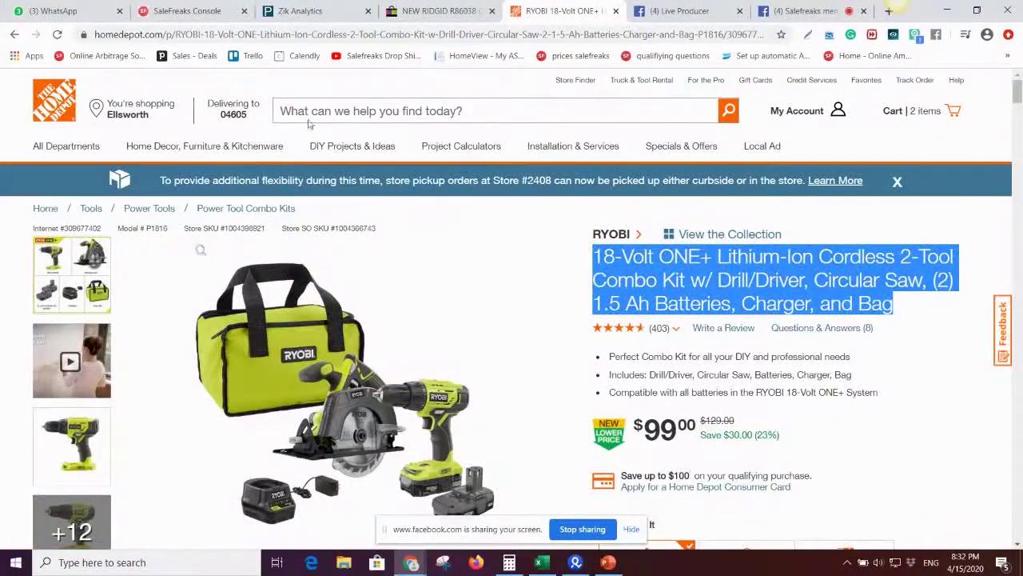
click(279, 6)
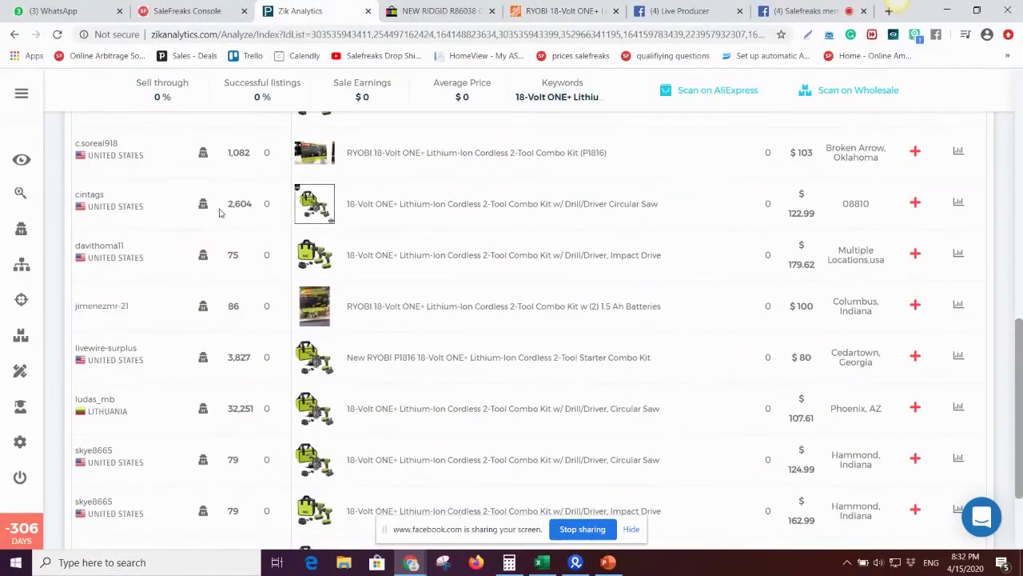
Scan the seller of the second-listed combo kit, close that scan, and scan the seller of the first-listed kit instead.
scroll(219, 212, up, 3)
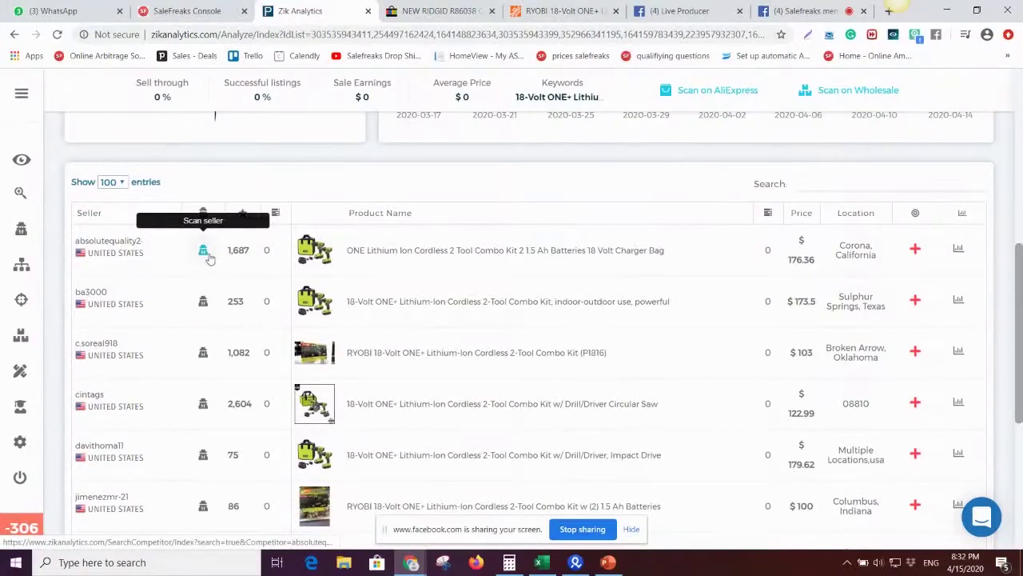
click(203, 302)
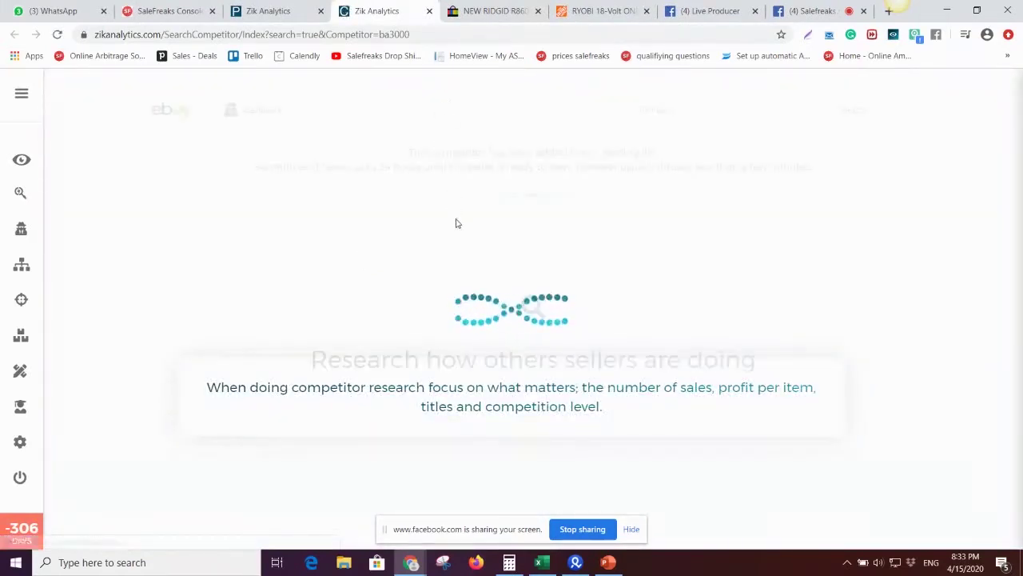
click(429, 11)
click(204, 253)
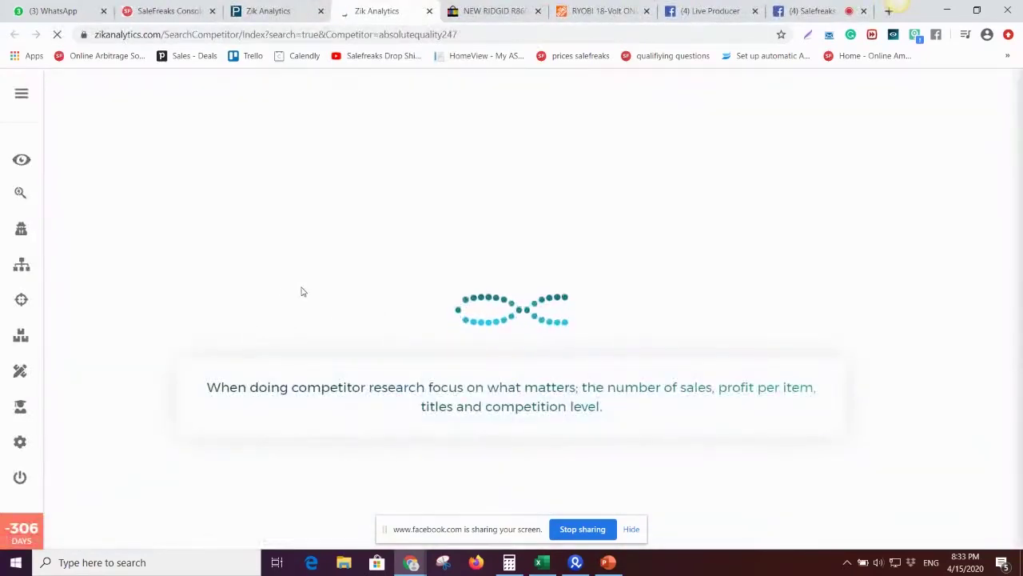
Browse the scanned seller's top-selling items and open the eBay listing of the Nexgrill cast iron cooking grid, 17.17 x 12.64.
scroll(302, 292, down, 6)
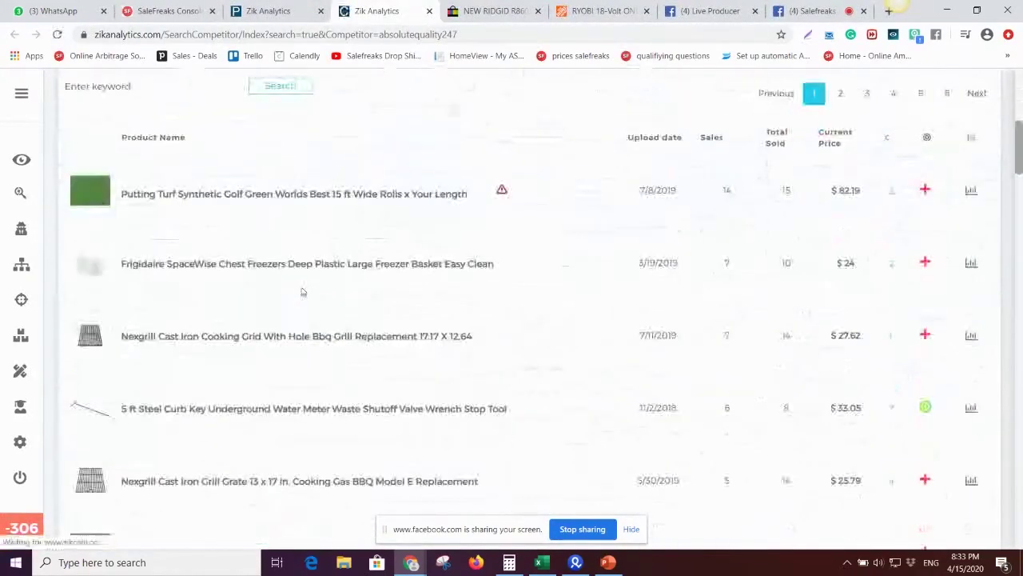
mouse_move(91, 377)
scroll(92, 377, down, 2)
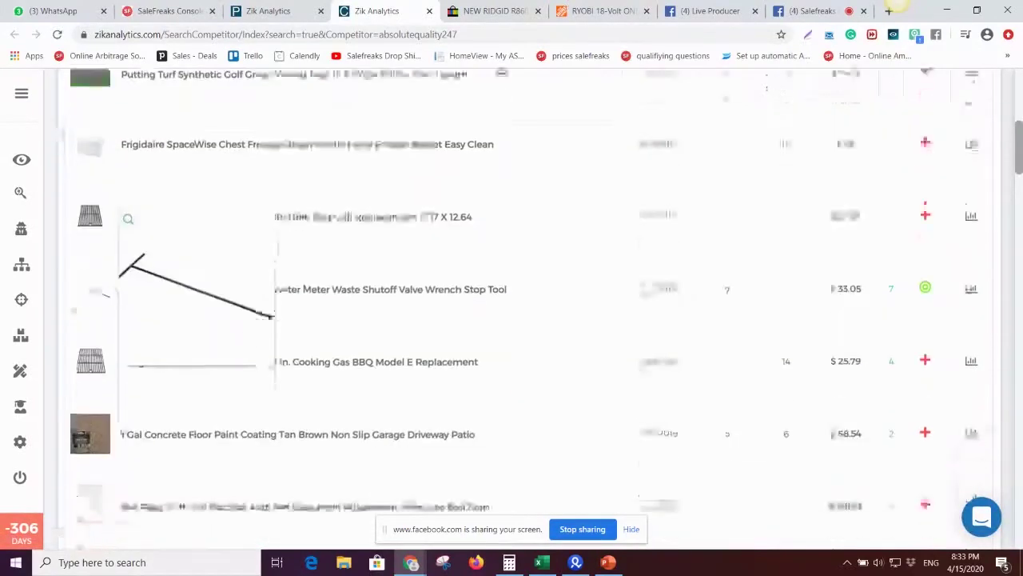
scroll(198, 449, down, 2)
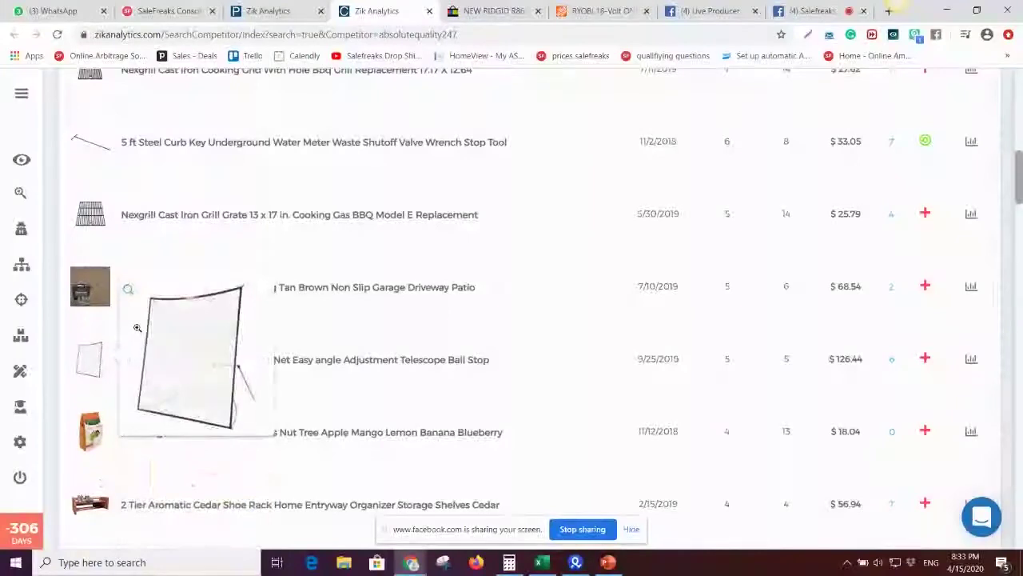
scroll(223, 205, up, 2)
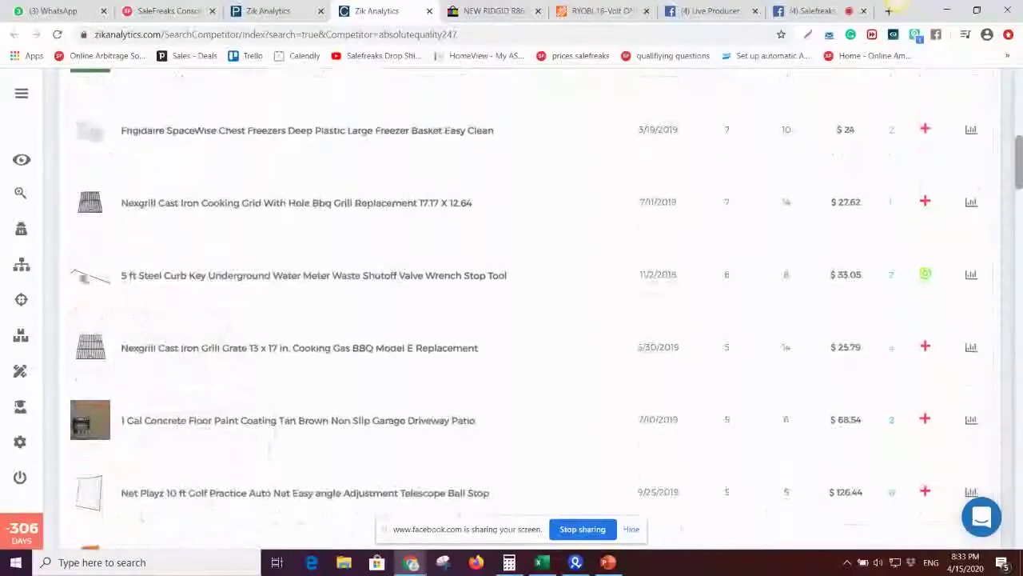
click(223, 205)
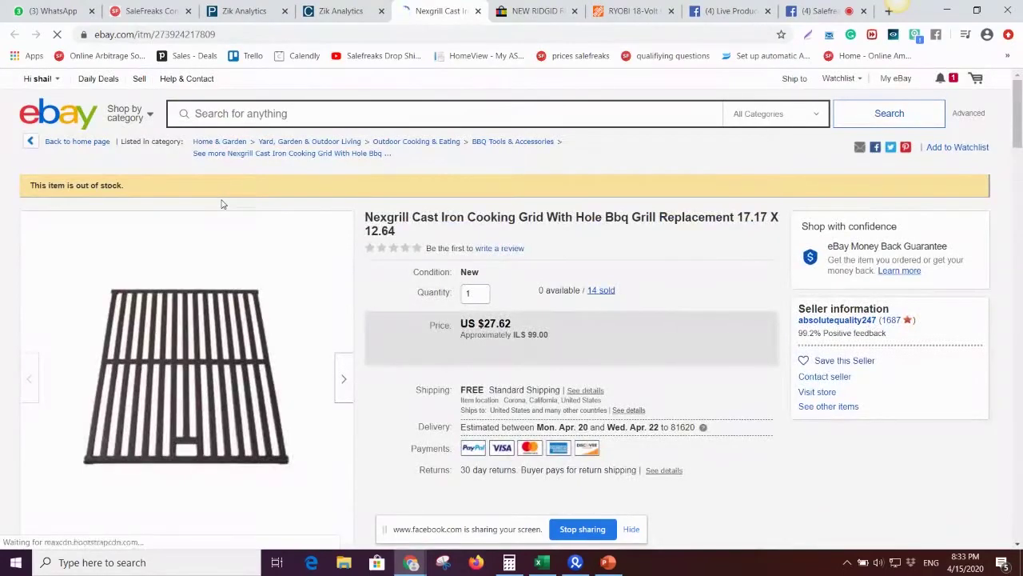
Search Google for the Product Overview and Product Details text from the Nexgrill cooking grid's eBay description.
mouse_move(294, 384)
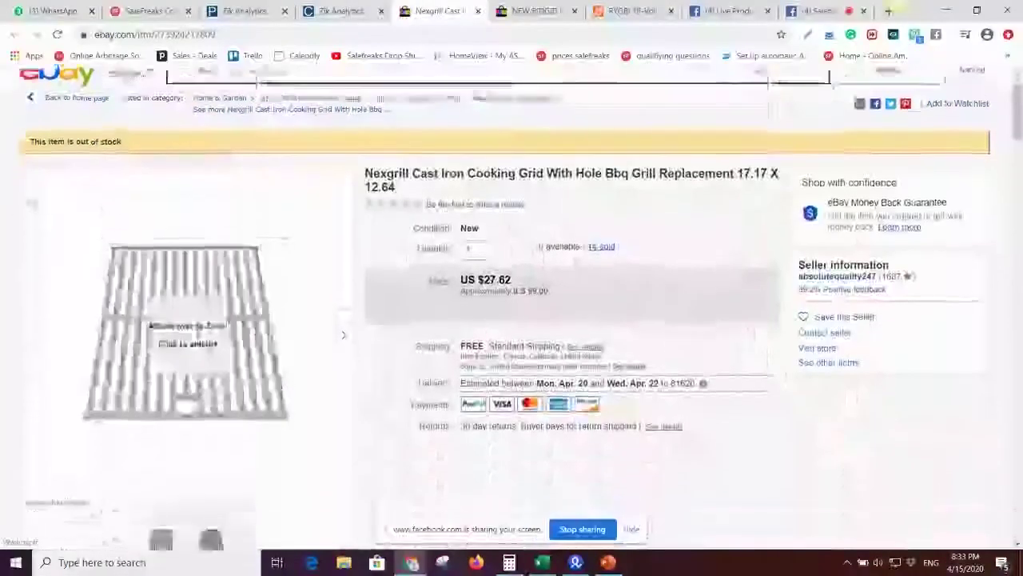
scroll(163, 326, down, 8)
scroll(163, 327, down, 15)
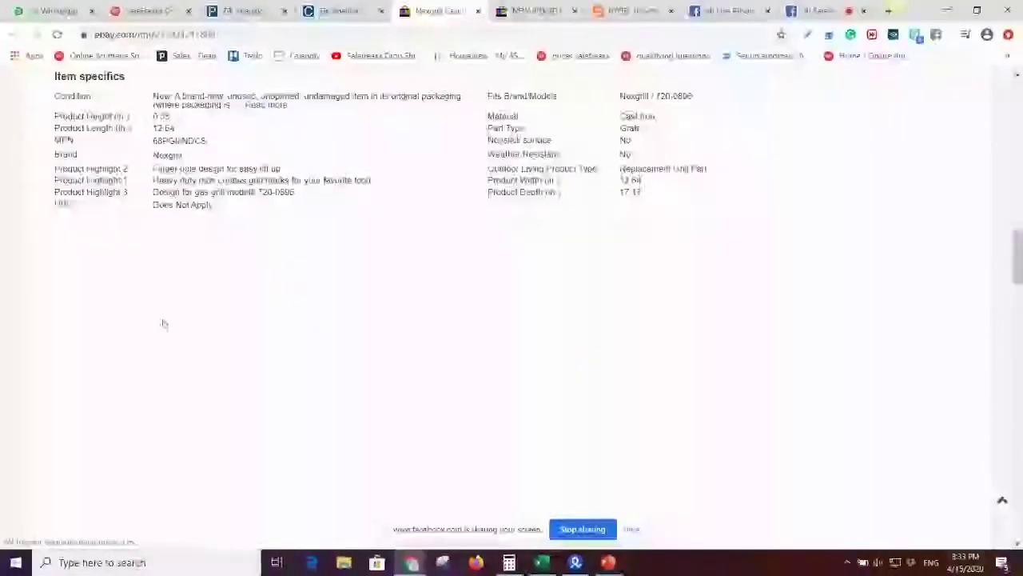
scroll(210, 191, down, 5)
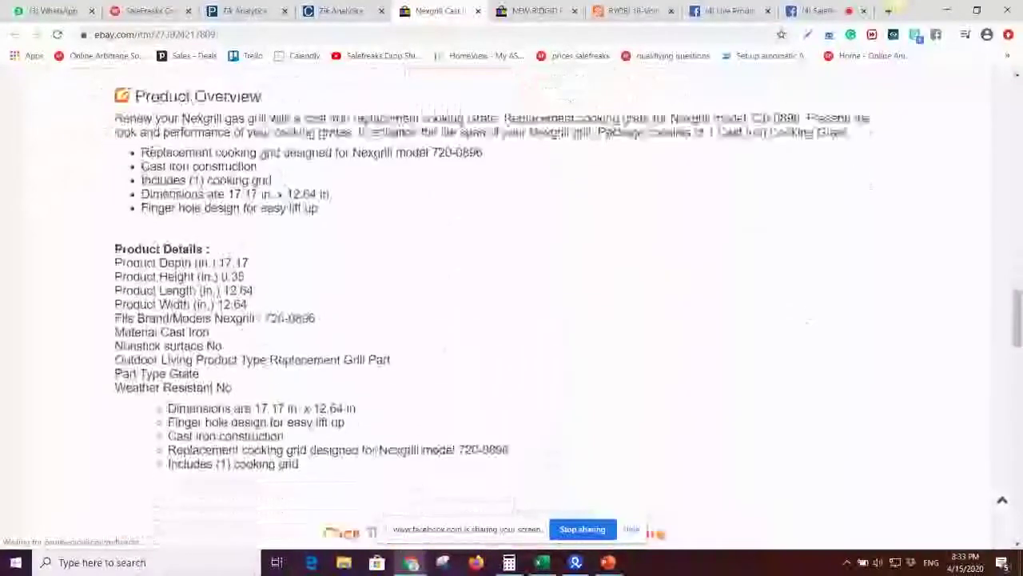
drag(116, 108, 191, 360)
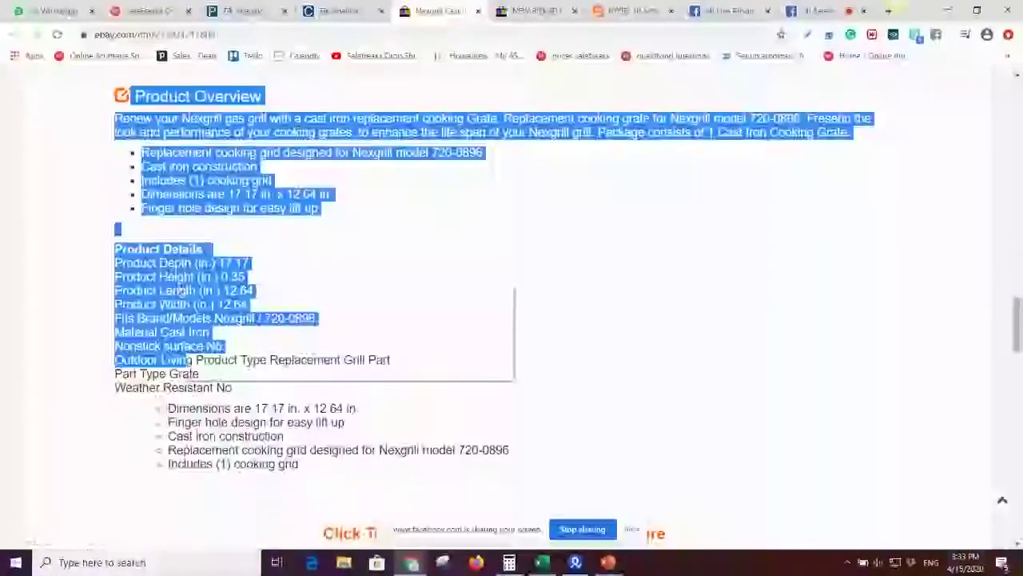
right_click(196, 284)
click(272, 306)
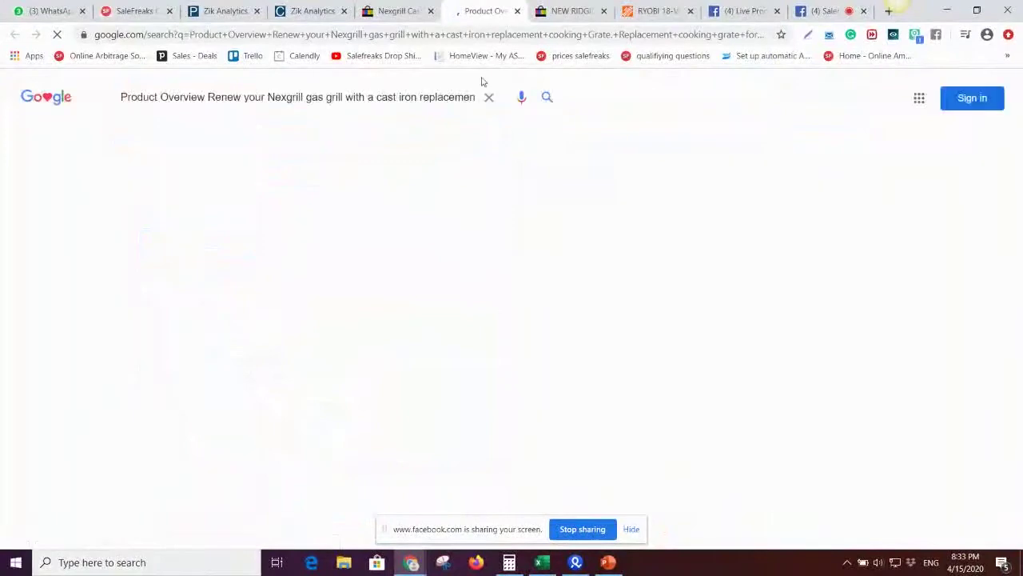
Open the Home Depot result for the Nexgrill 17.17 in. x 8.27 in. cooking grid and compare its dimensions with the eBay listing.
scroll(214, 454, down, 1)
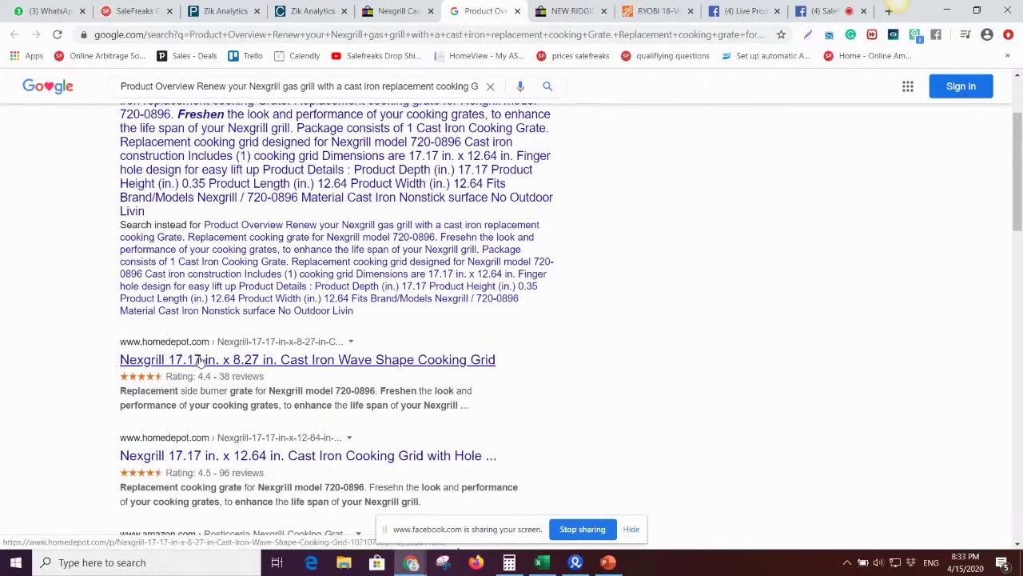
click(280, 361)
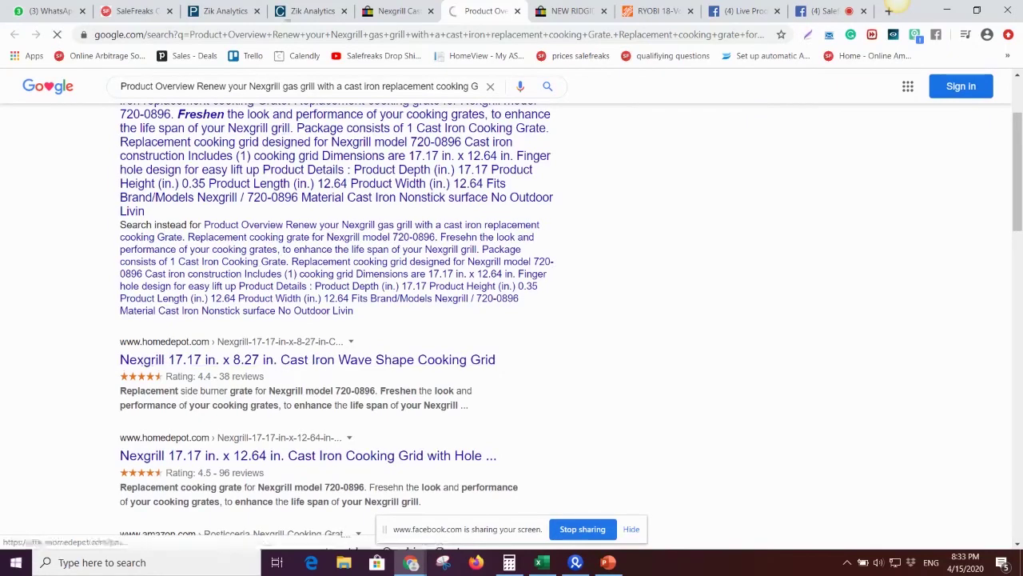
key(ctrl+shift+Tab)
scroll(313, 263, up, 10)
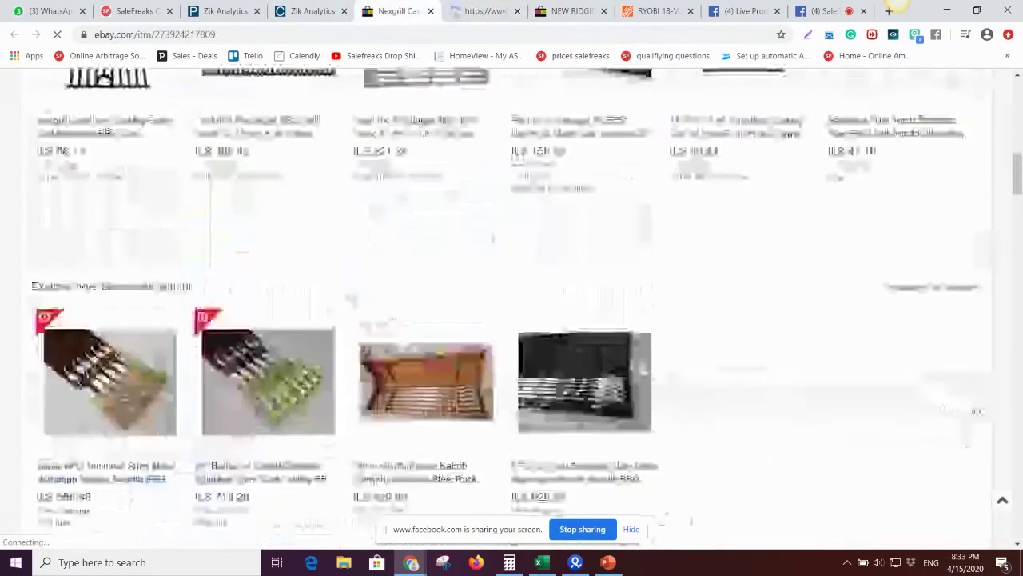
scroll(349, 299, up, 10)
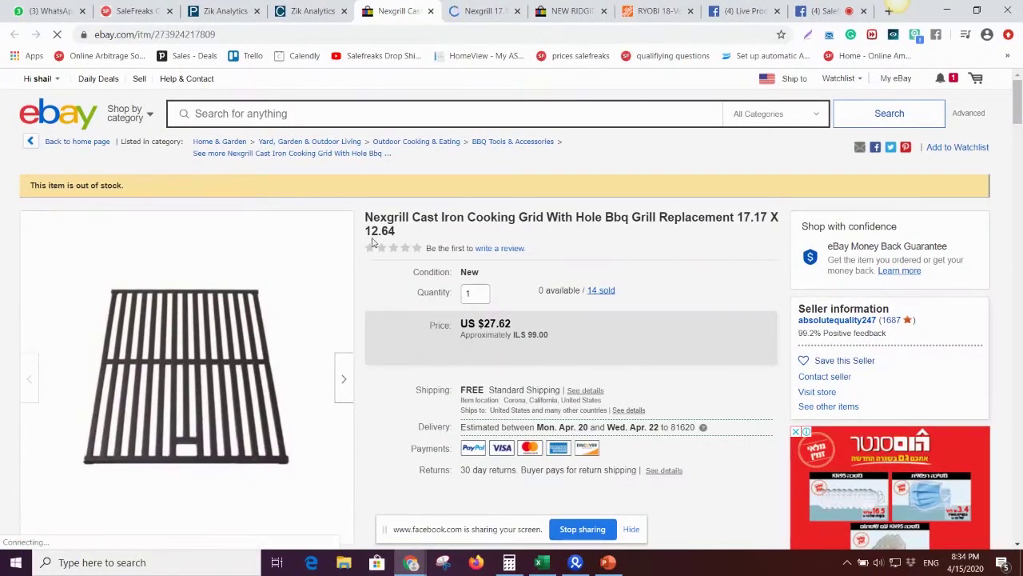
key(ctrl+Tab)
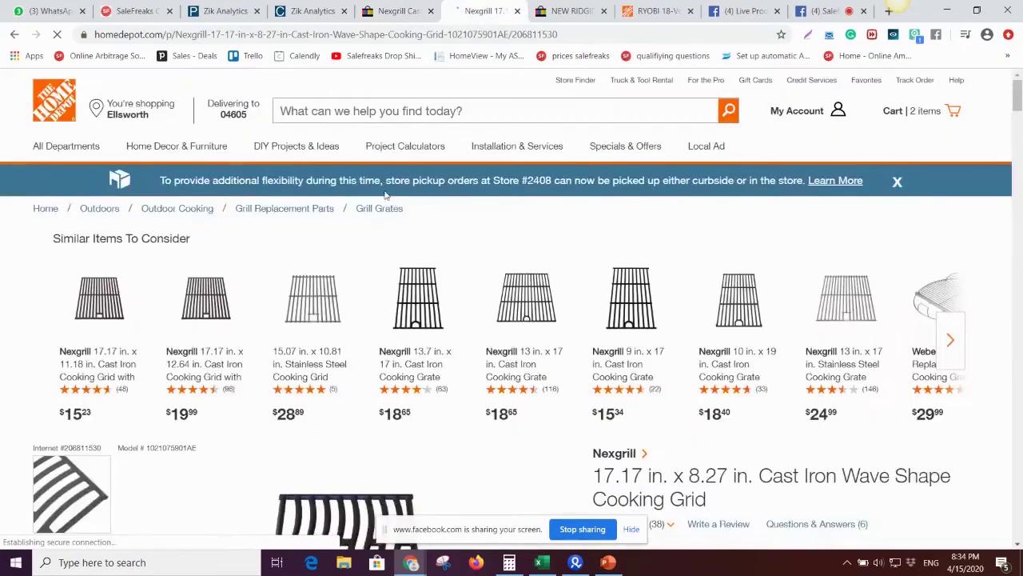
scroll(527, 320, down, 2)
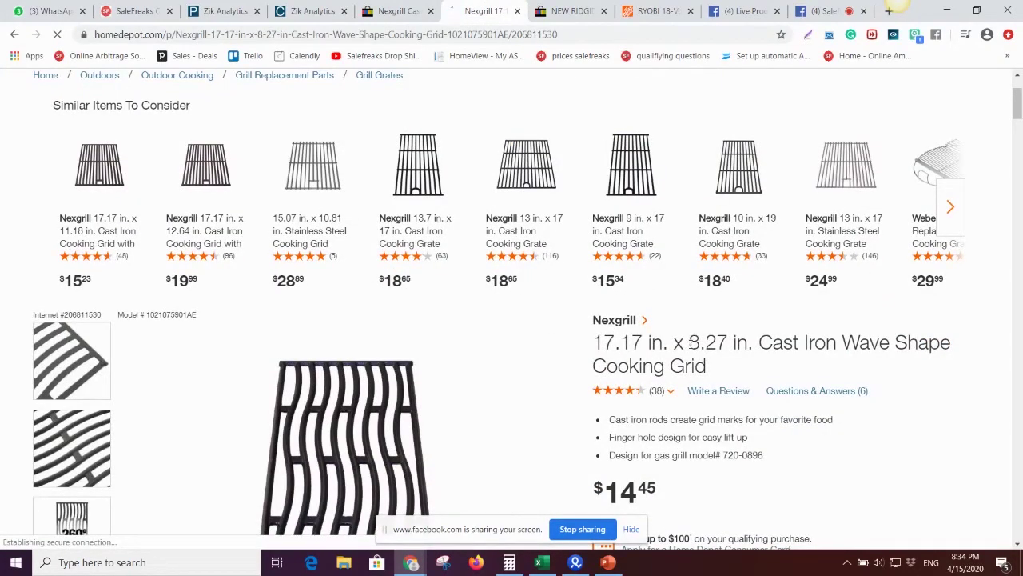
drag(694, 343, 716, 343)
click(479, 384)
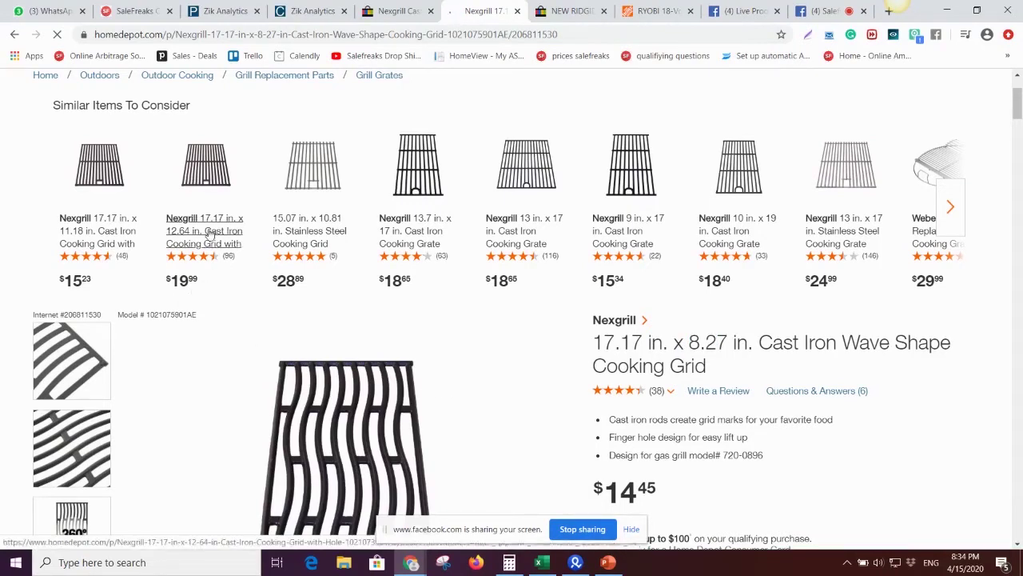
Open Home Depot's similar Nexgrill 17.17 in. x 12.64 in. cooking grid with hole and check its price and delivery options.
click(396, 11)
click(482, 10)
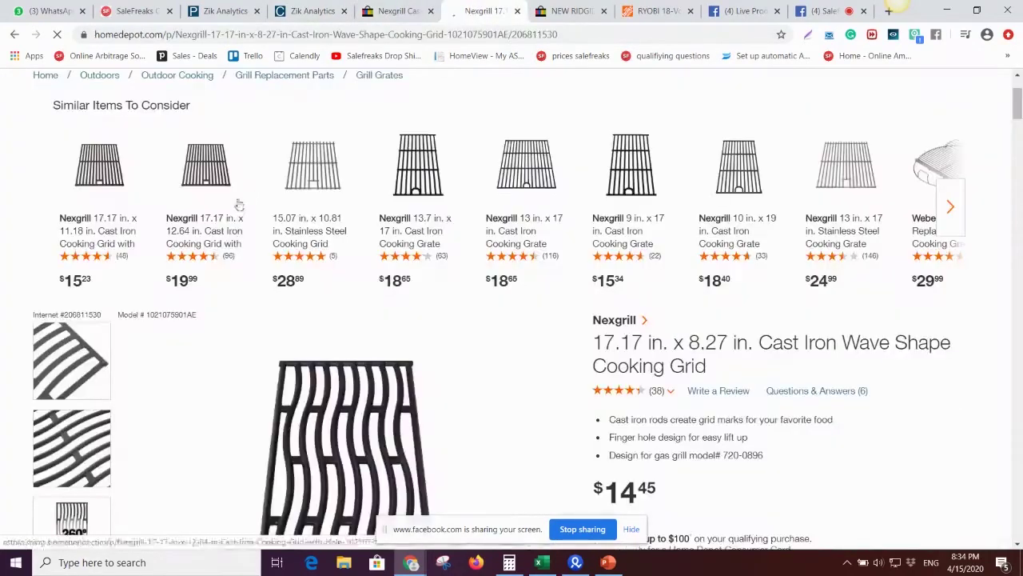
click(206, 230)
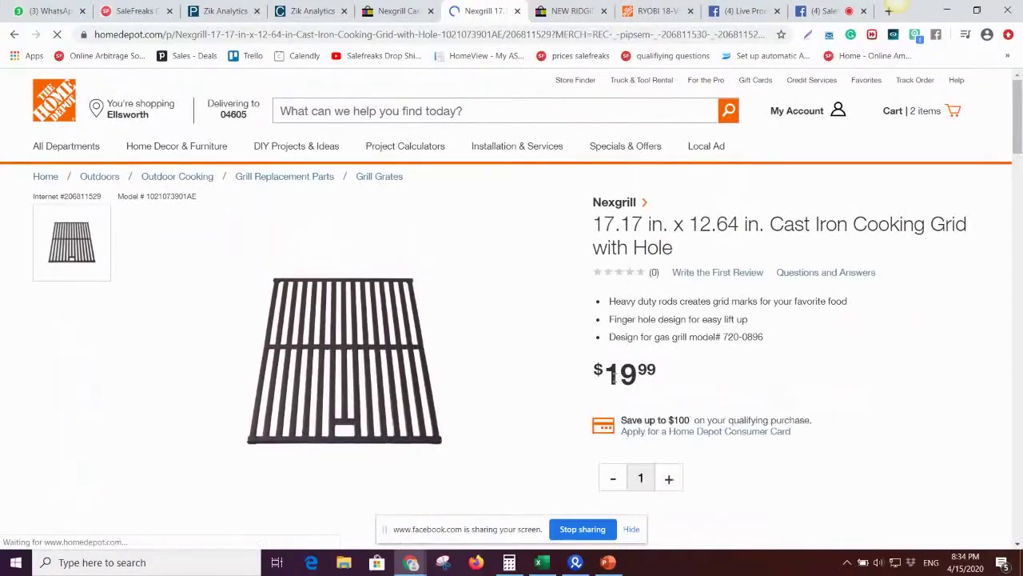
drag(614, 376, 662, 394)
scroll(528, 199, down, 2)
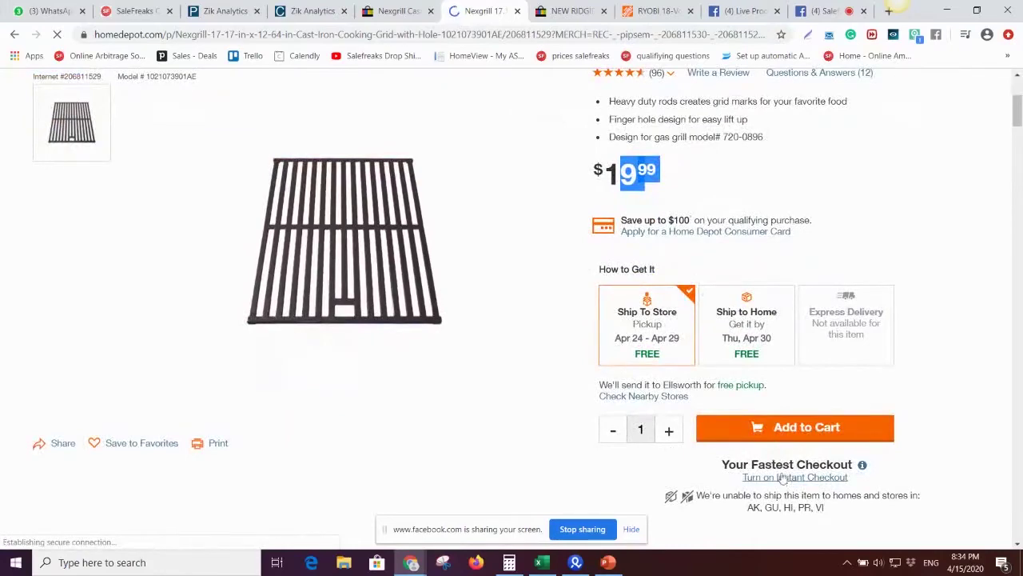
Close the RIDGID impact driver listing and compare the eBay price of the Nexgrill cooking grid with Home Depot's.
click(572, 11)
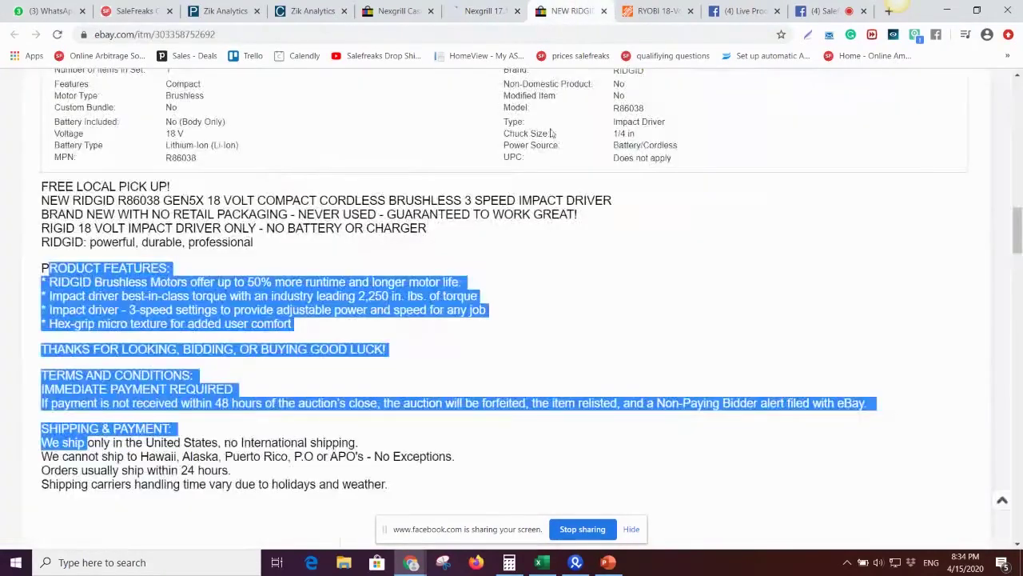
scroll(565, 290, up, 10)
scroll(565, 290, up, 5)
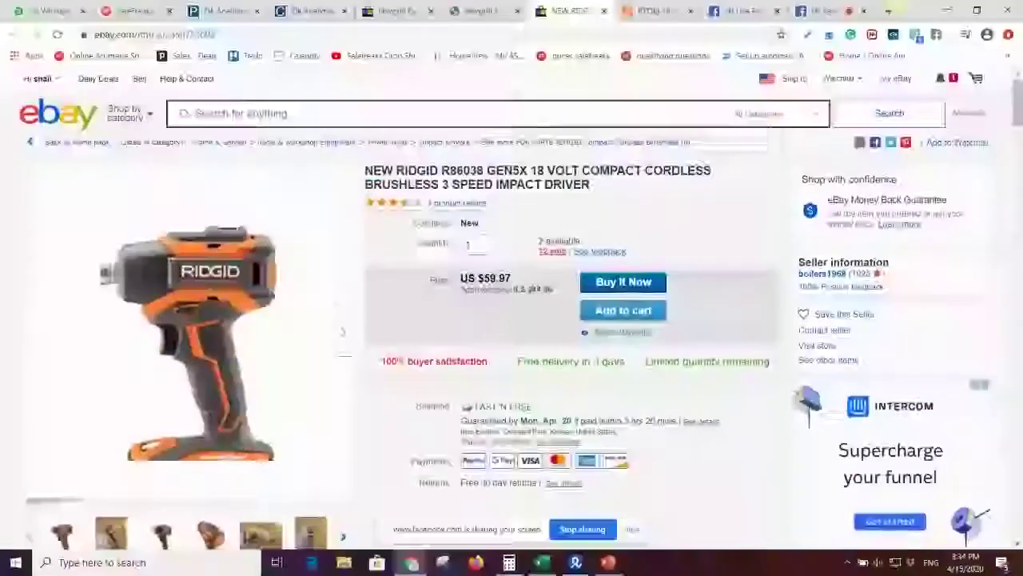
click(608, 10)
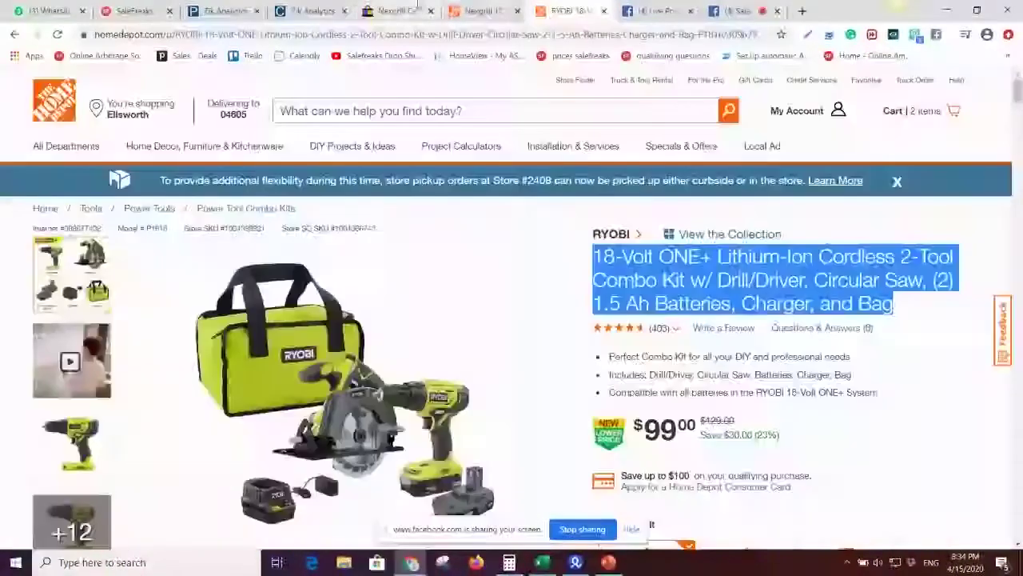
click(404, 10)
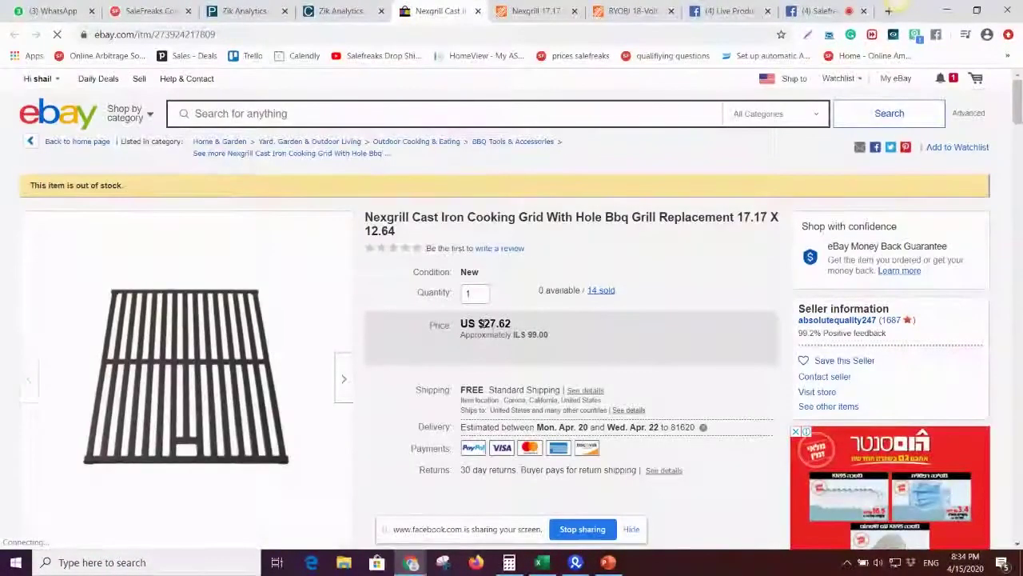
drag(482, 323, 516, 323)
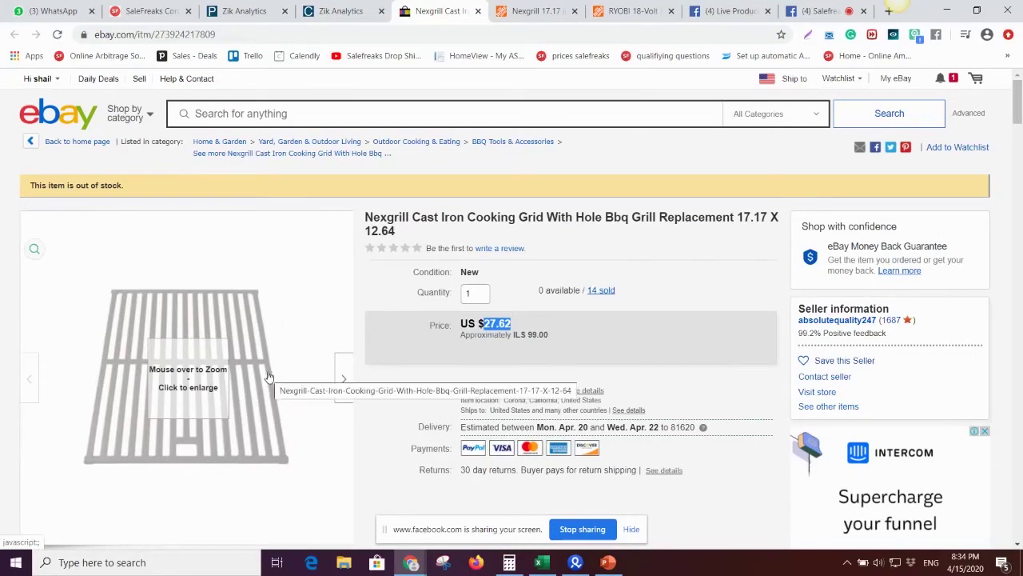
mouse_move(221, 488)
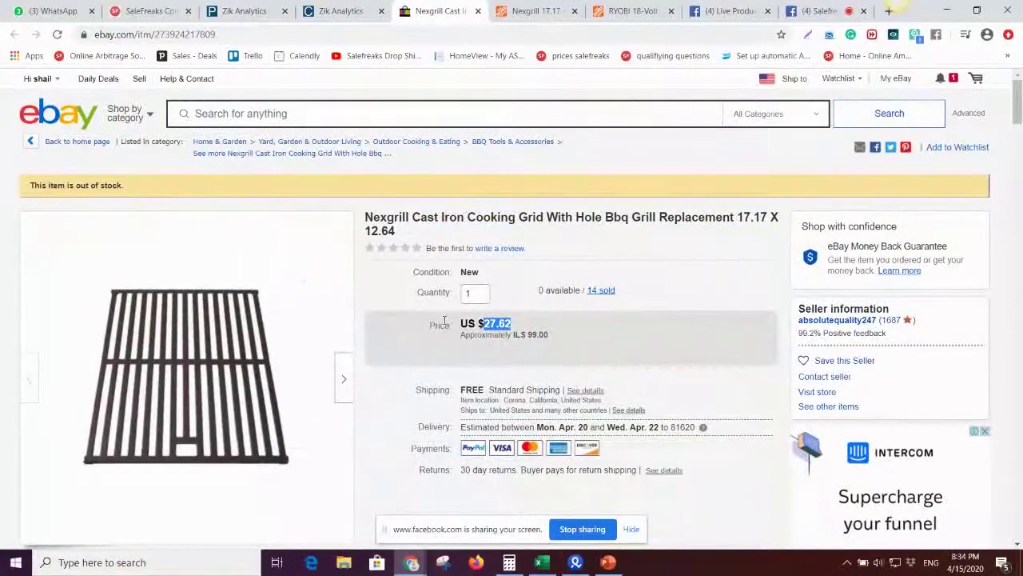
click(522, 6)
click(446, 8)
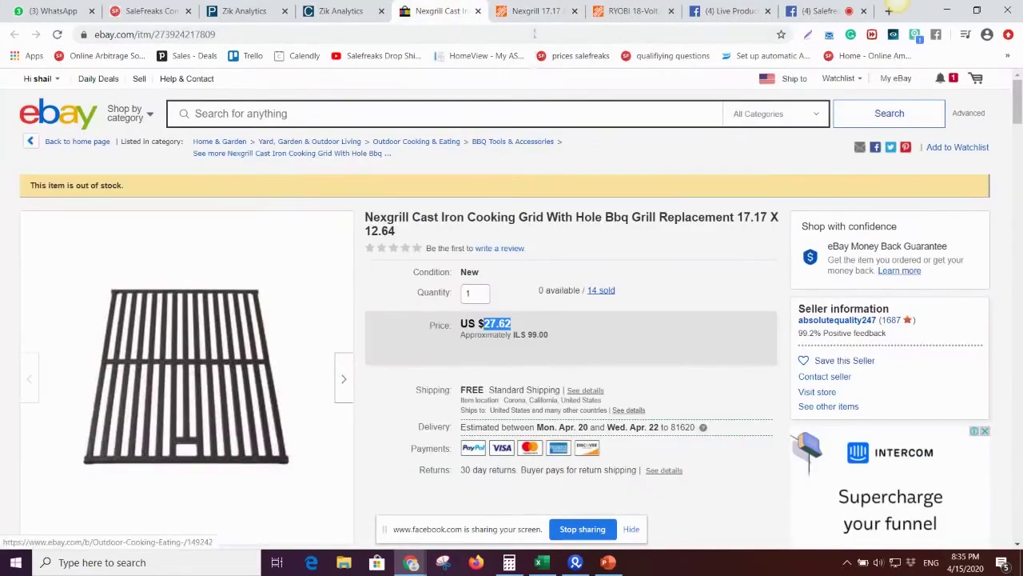
Close the eBay cooking grid listing and review the scanned seller's product list and store statistics in Zik Analytics.
key(ctrl+w)
click(363, 10)
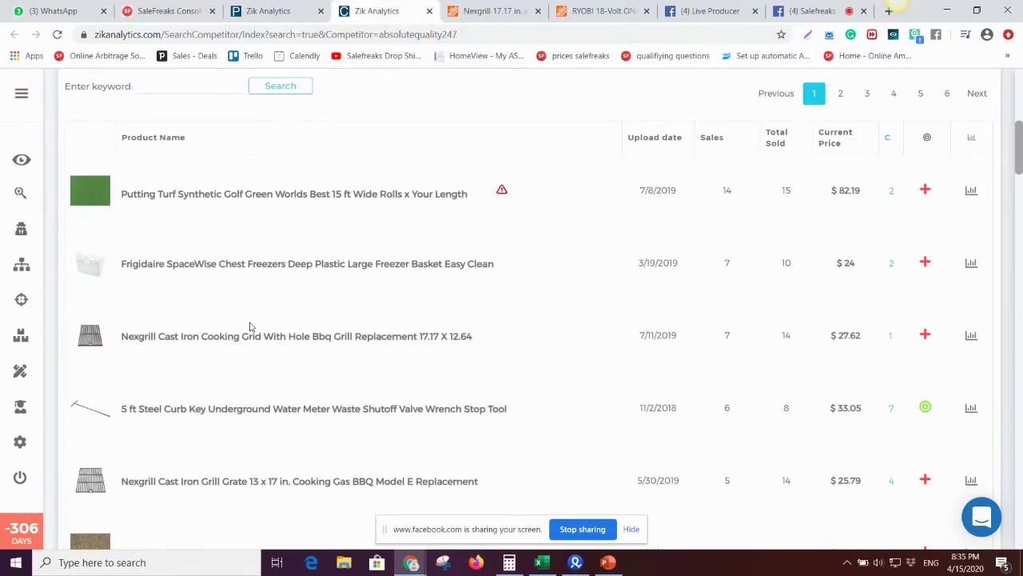
scroll(126, 263, down, 1)
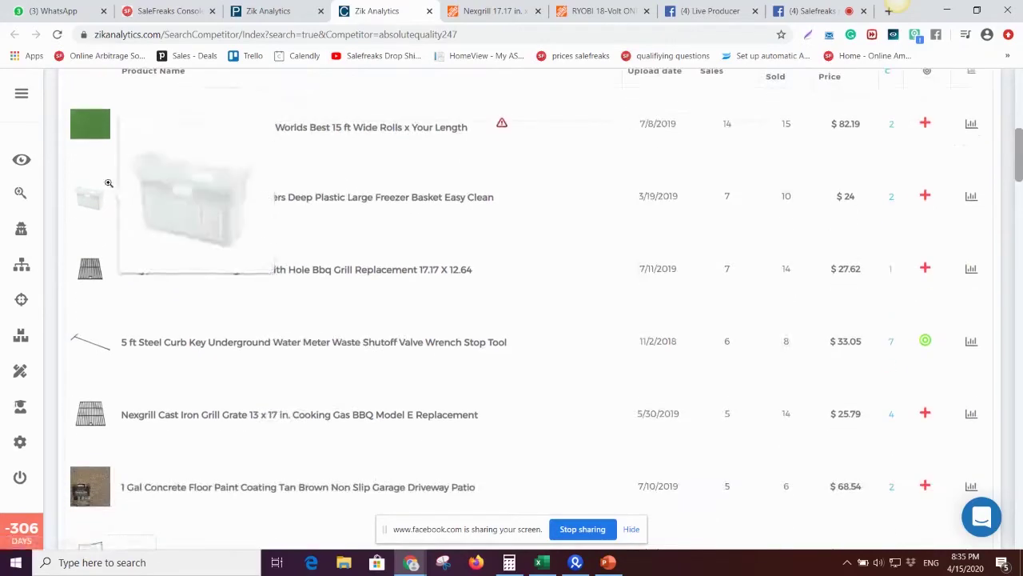
scroll(88, 451, down, 2)
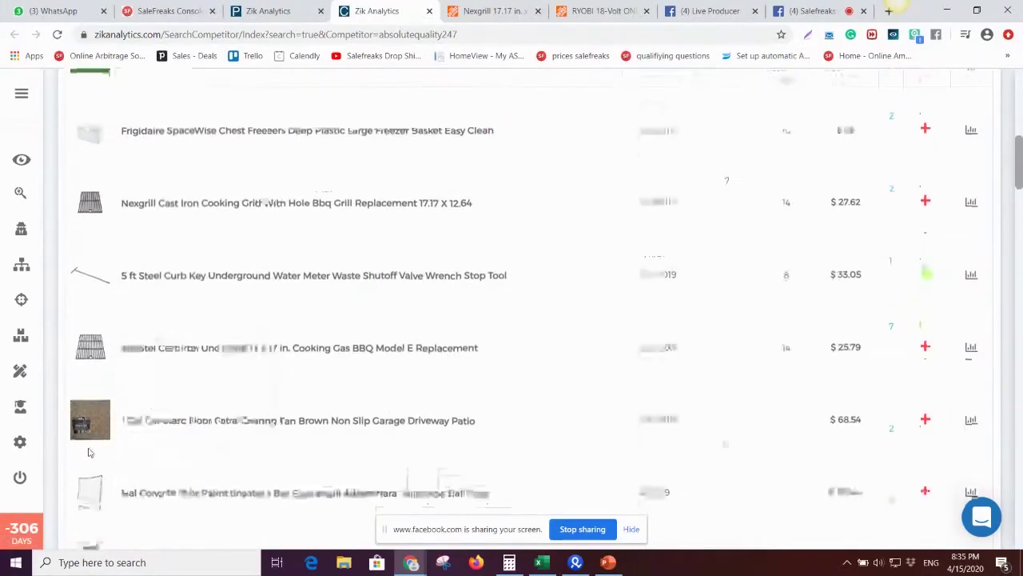
scroll(88, 452, down, 3)
scroll(155, 408, up, 8)
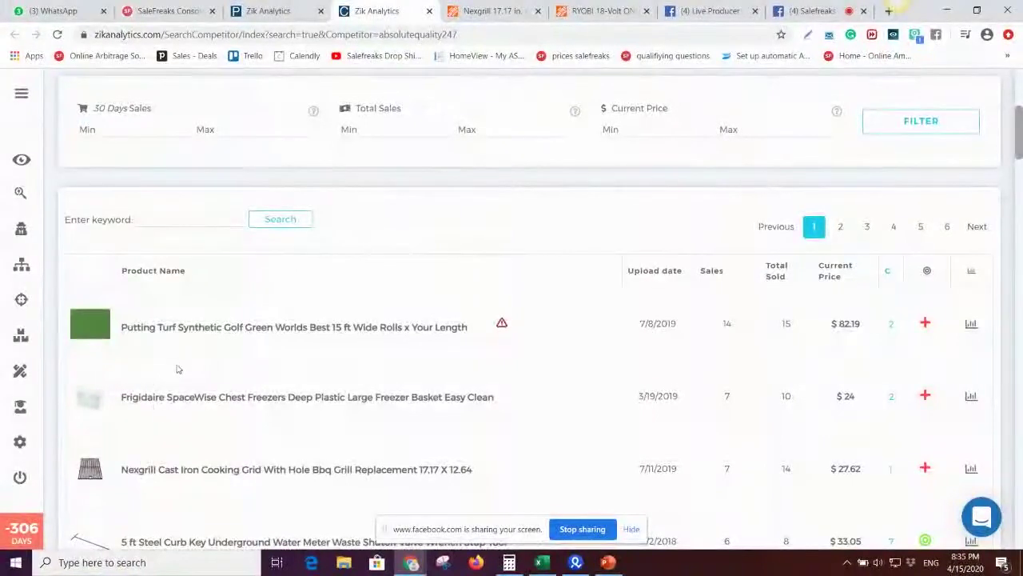
scroll(176, 368, up, 4)
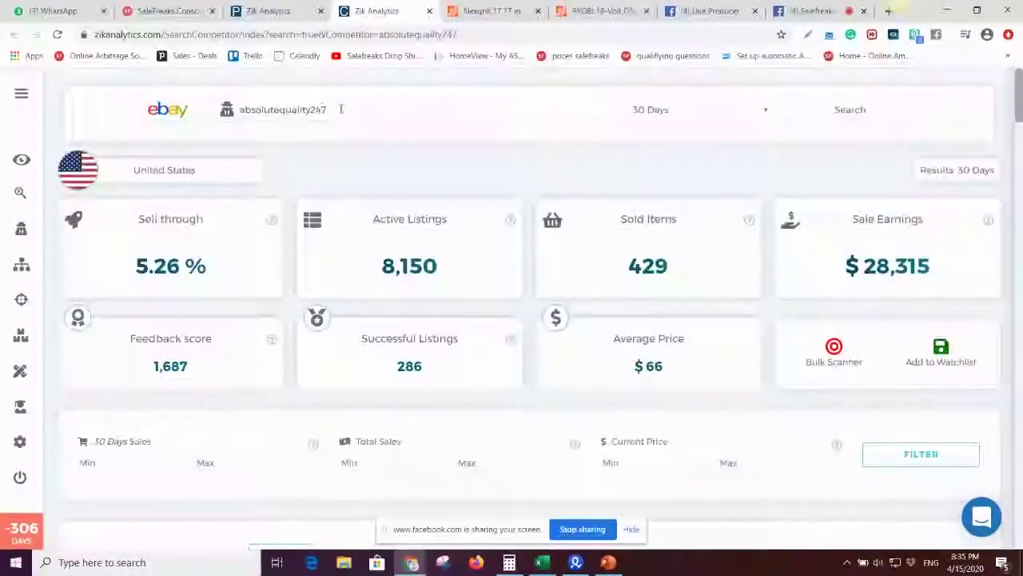
Save the scanned seller to the competitor list with the comment "homedepot break even" and a two-star rating.
drag(328, 110, 240, 110)
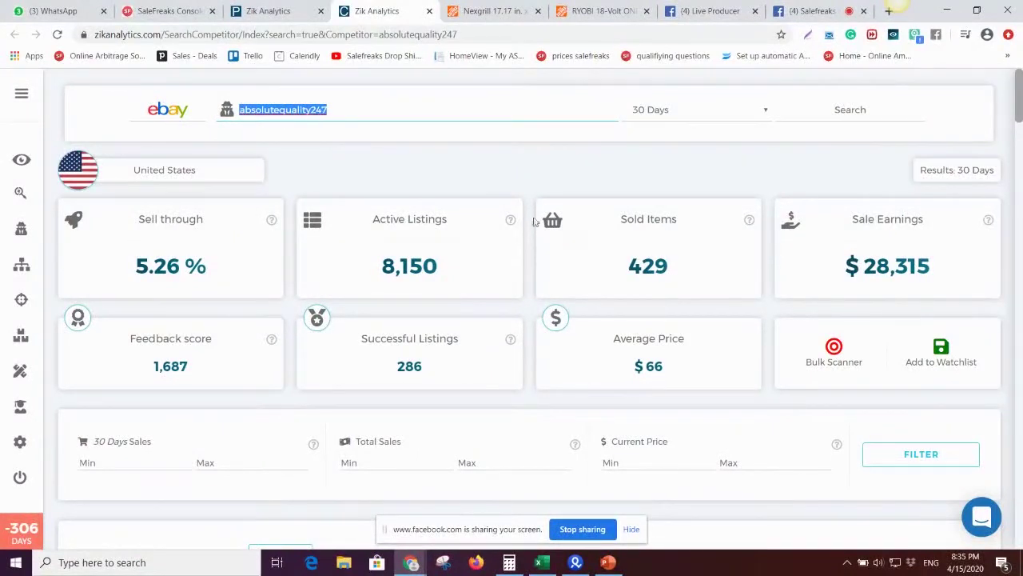
click(941, 348)
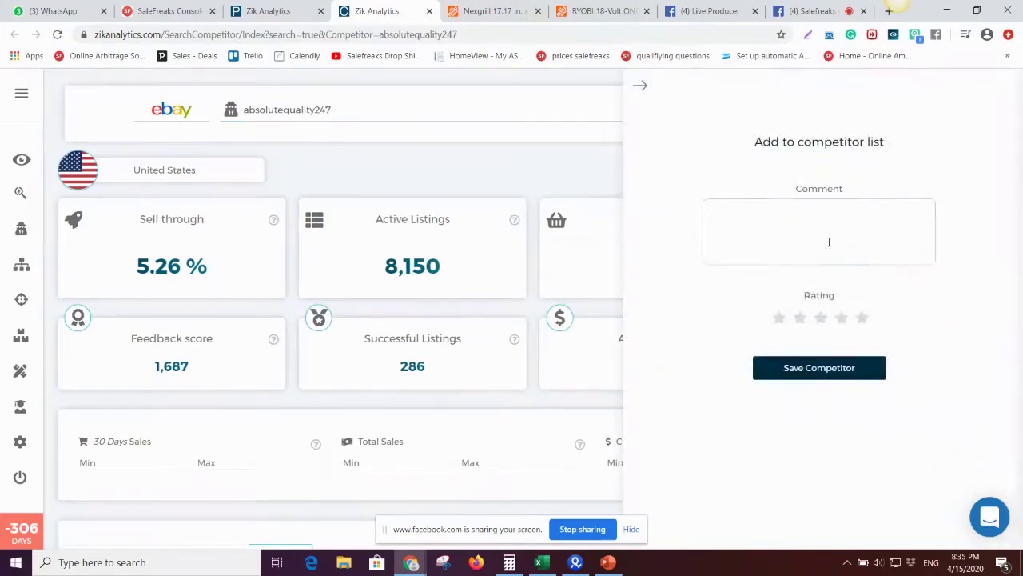
click(829, 241)
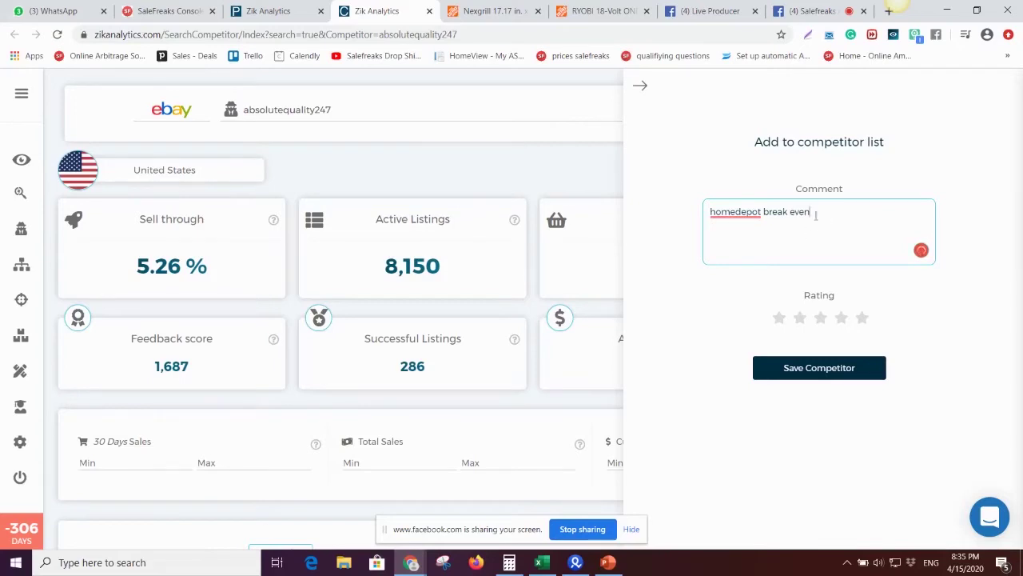
drag(816, 214, 693, 222)
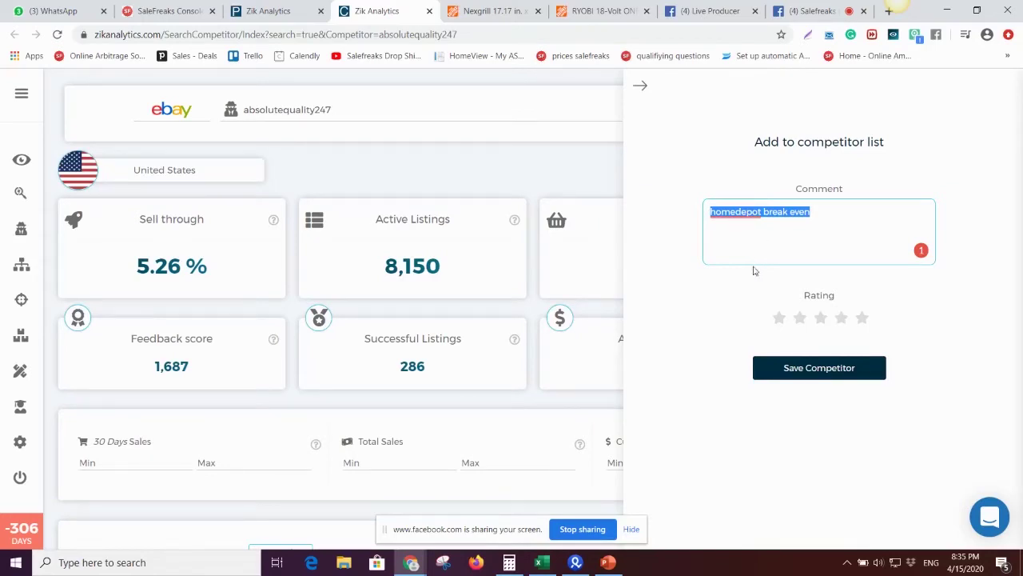
click(798, 317)
click(810, 374)
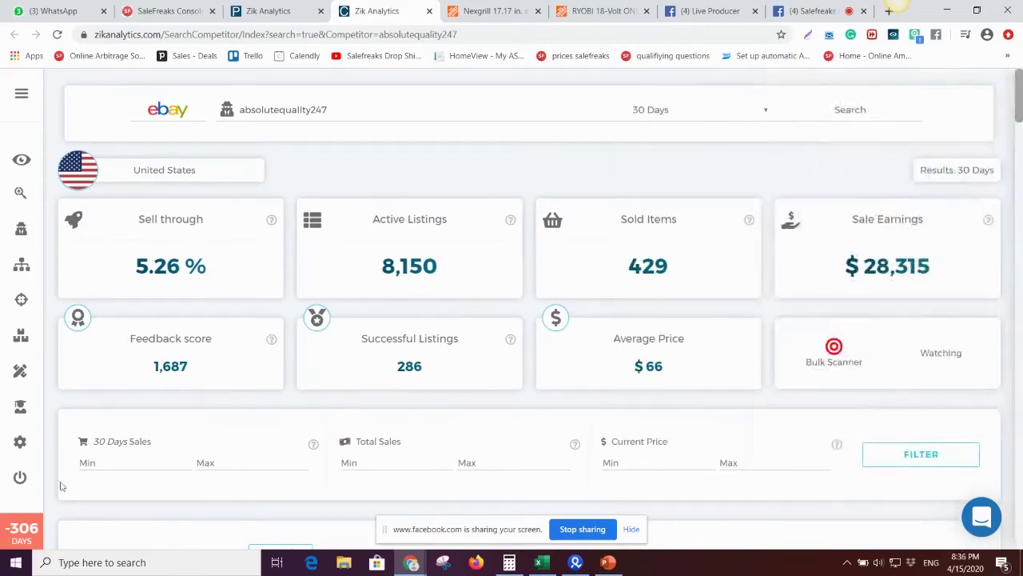
Open My Competitor List and check the comment saved for the newly added seller.
click(20, 444)
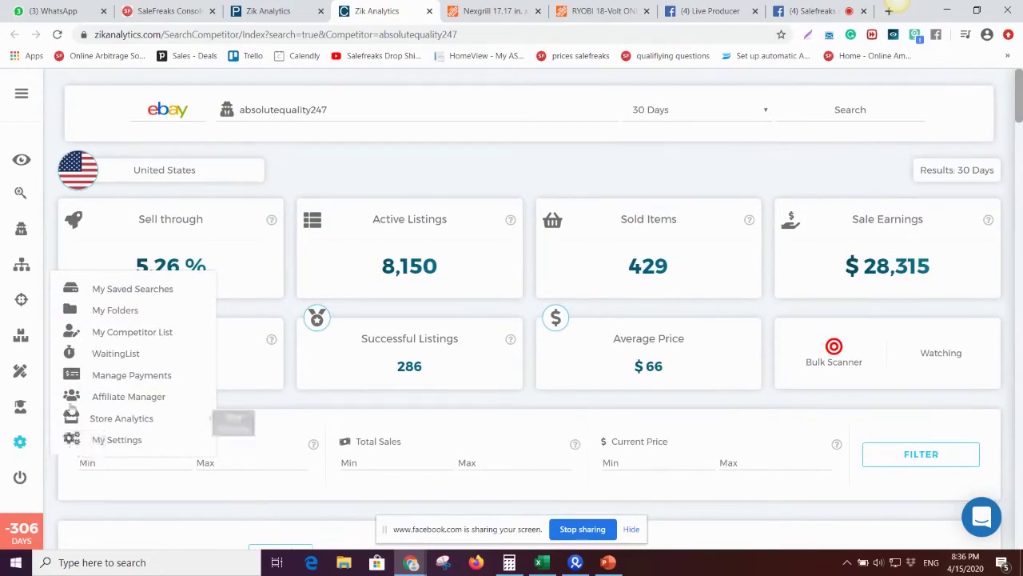
click(116, 333)
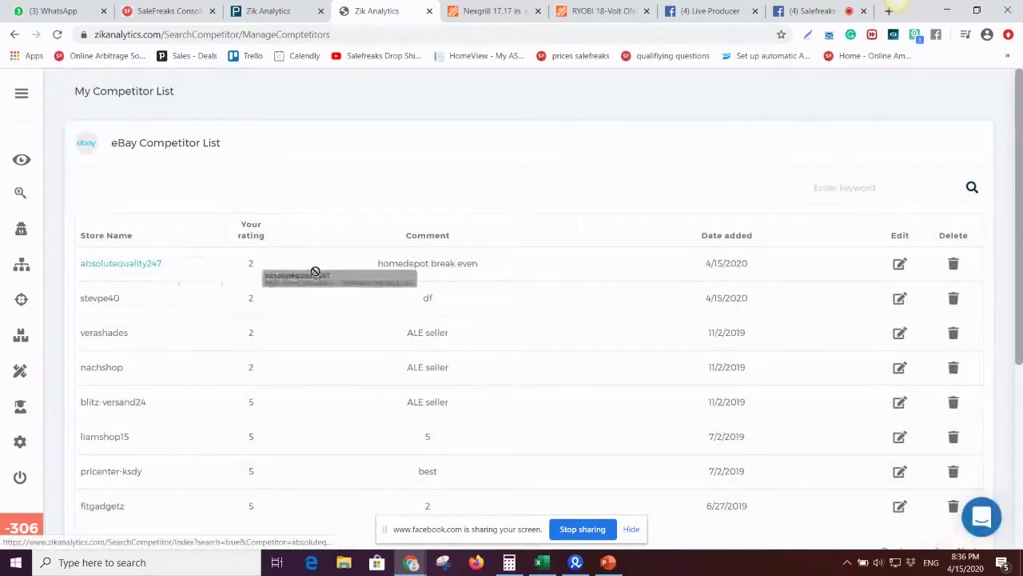
drag(360, 267, 523, 277)
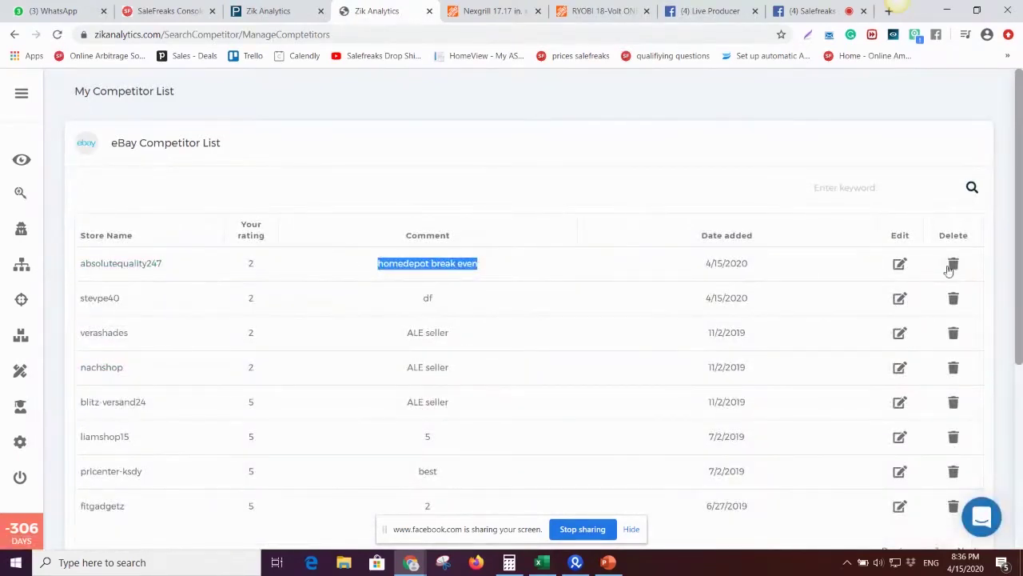
Open the newly added seller's scan from the competitor list, look over its products, and close the scan.
click(135, 267)
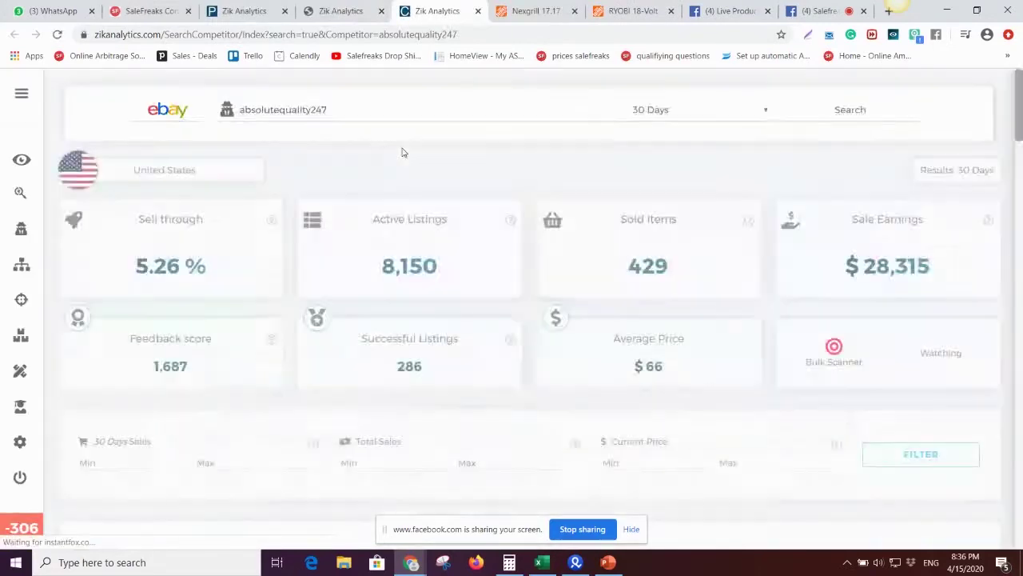
scroll(395, 156, down, 5)
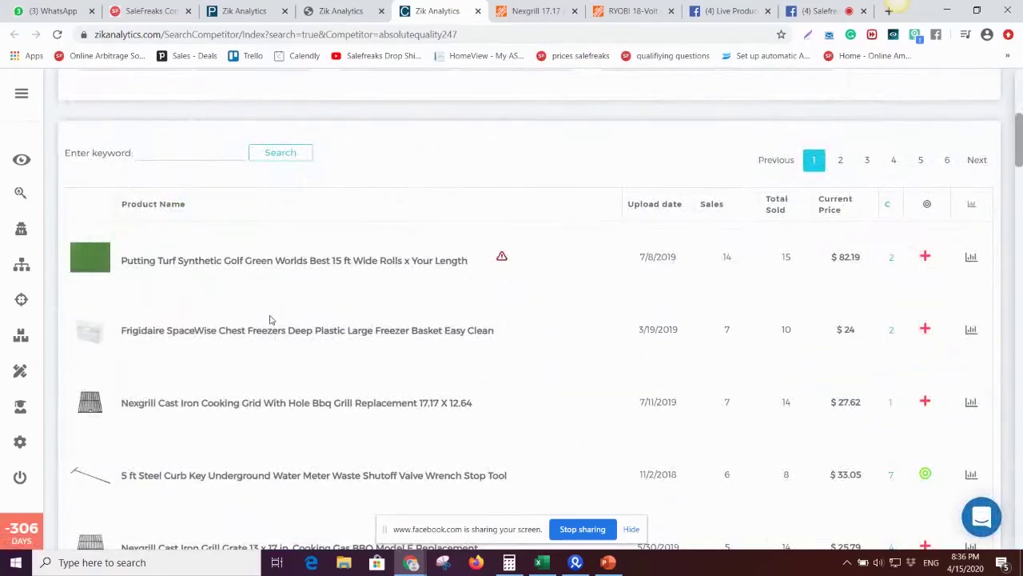
click(477, 10)
Switch to the PowerPoint webinar presentation and start the slide show from the "Let's do it together!" slide.
click(606, 563)
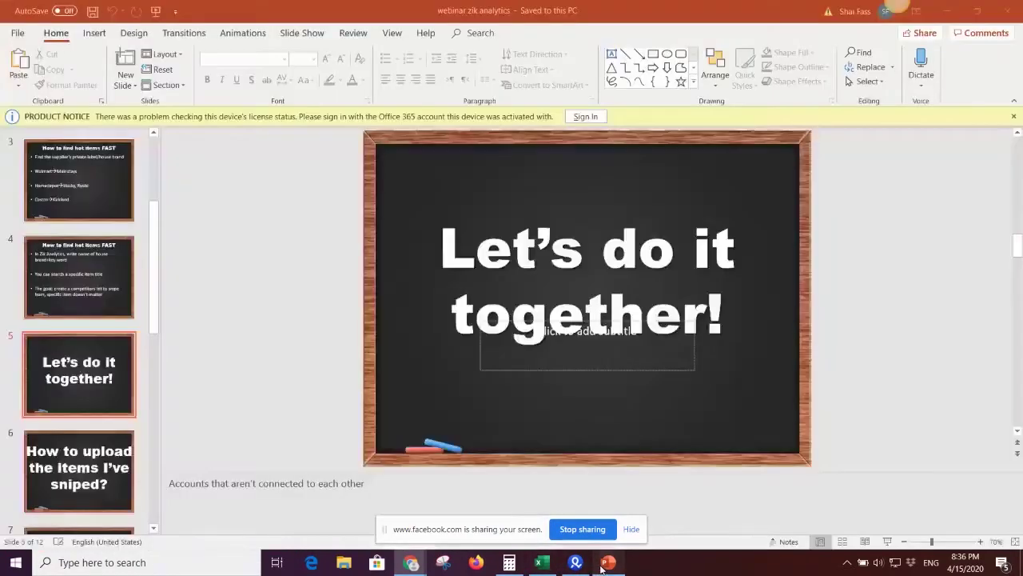
click(888, 541)
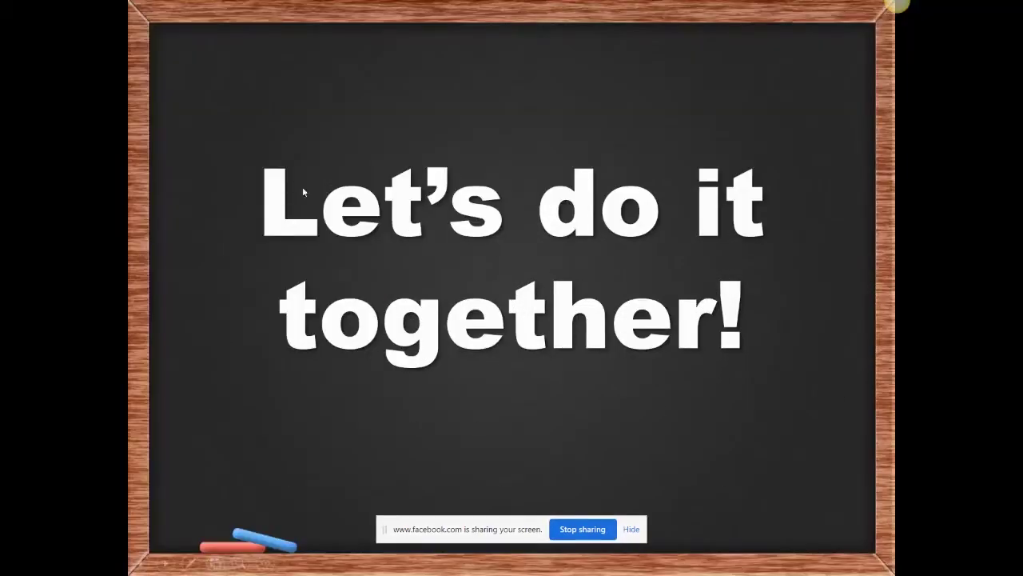
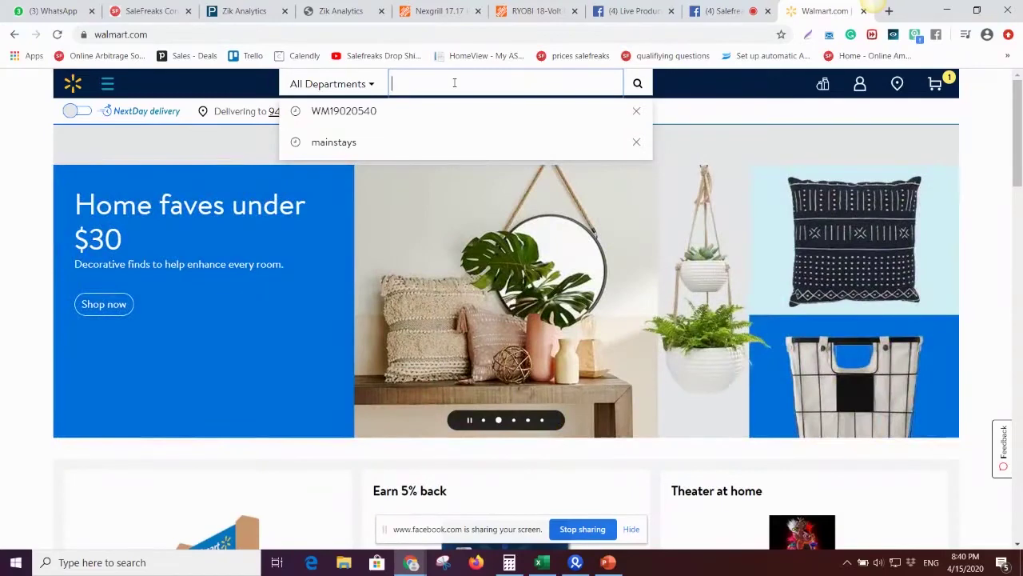
Search Walmart for "free dummbbell weights" and check the number of results.
text(free)
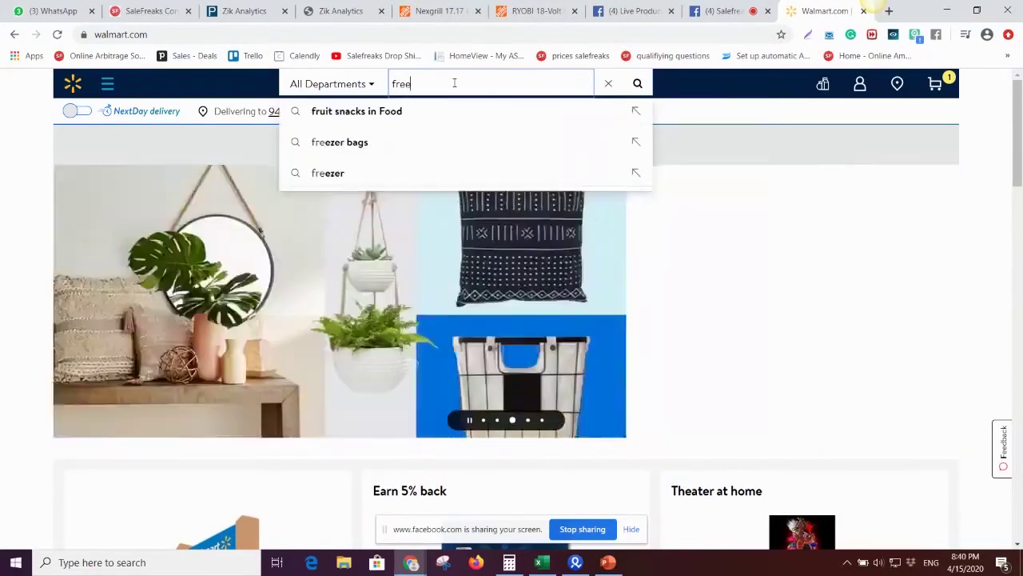
text( fummbbell)
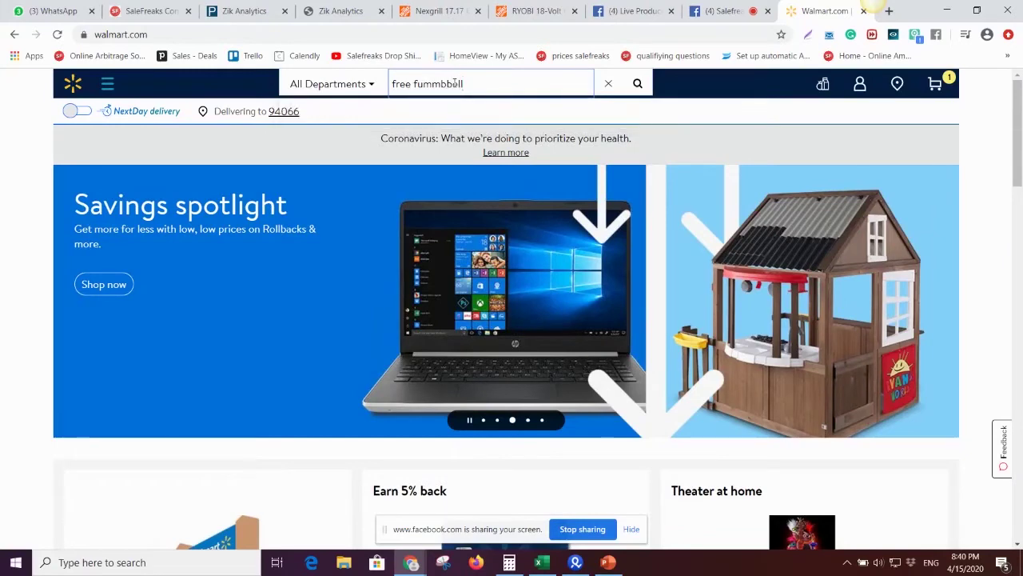
text( weights)
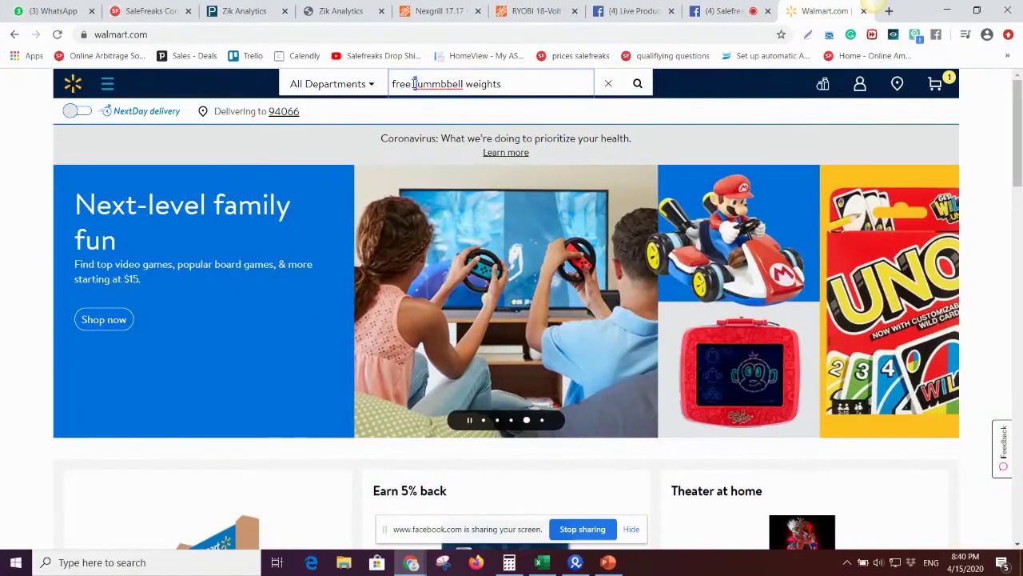
click(414, 84)
key(Delete)
text(d)
click(636, 83)
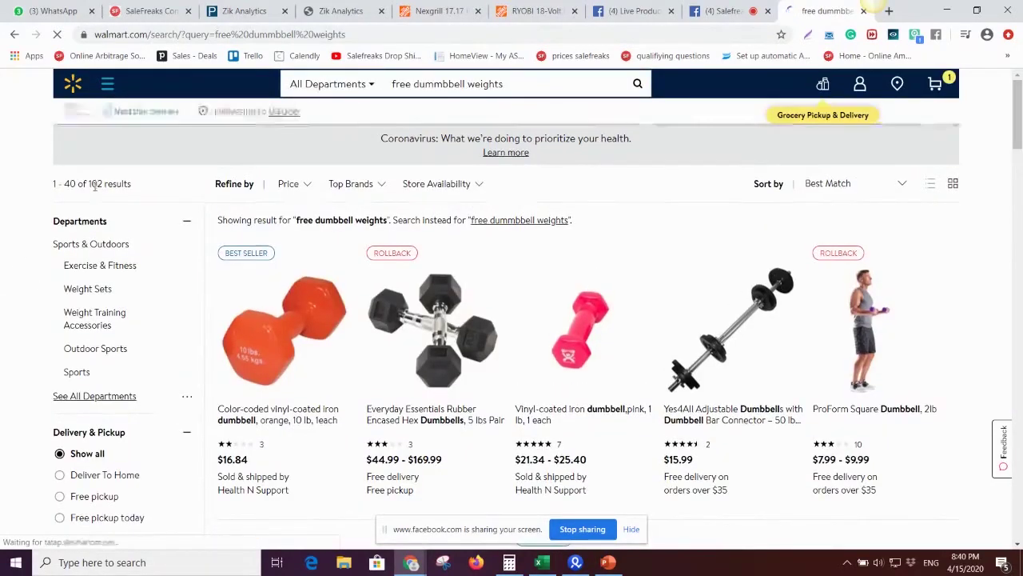
drag(88, 183, 103, 183)
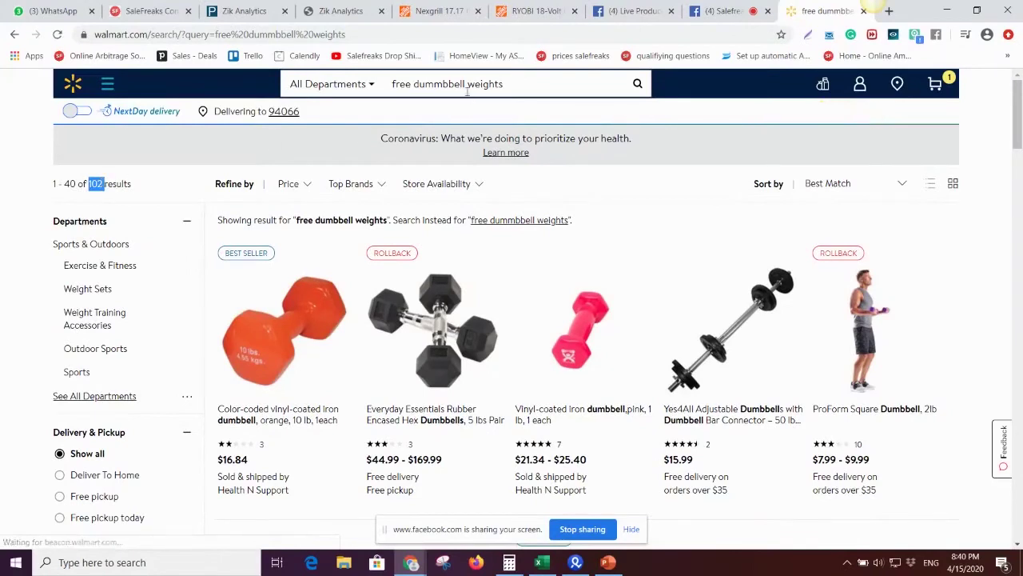
Remove "free" from the Walmart query and search for "dummbbell weights".
click(404, 87)
double_click(403, 88)
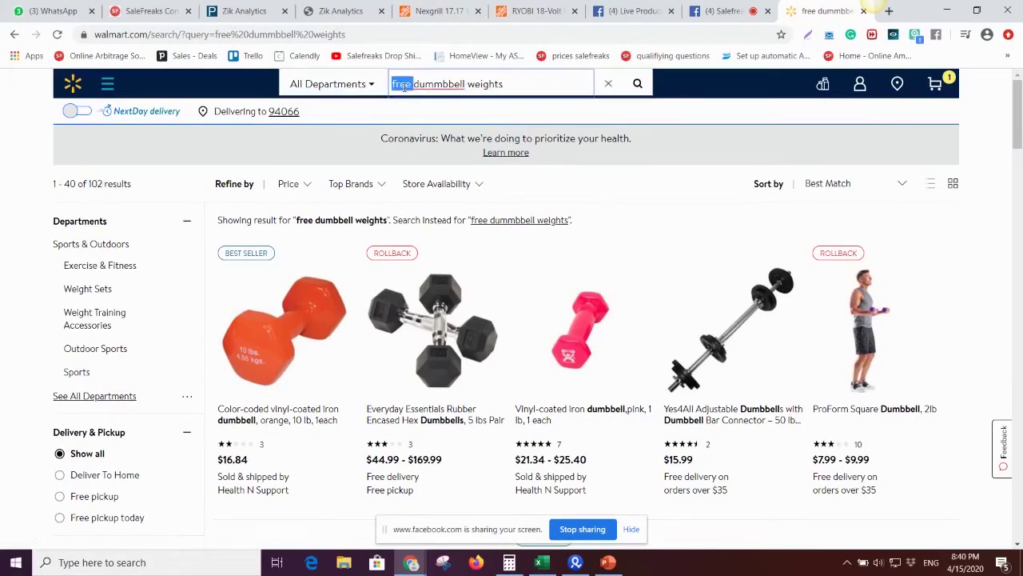
key(BackSpace)
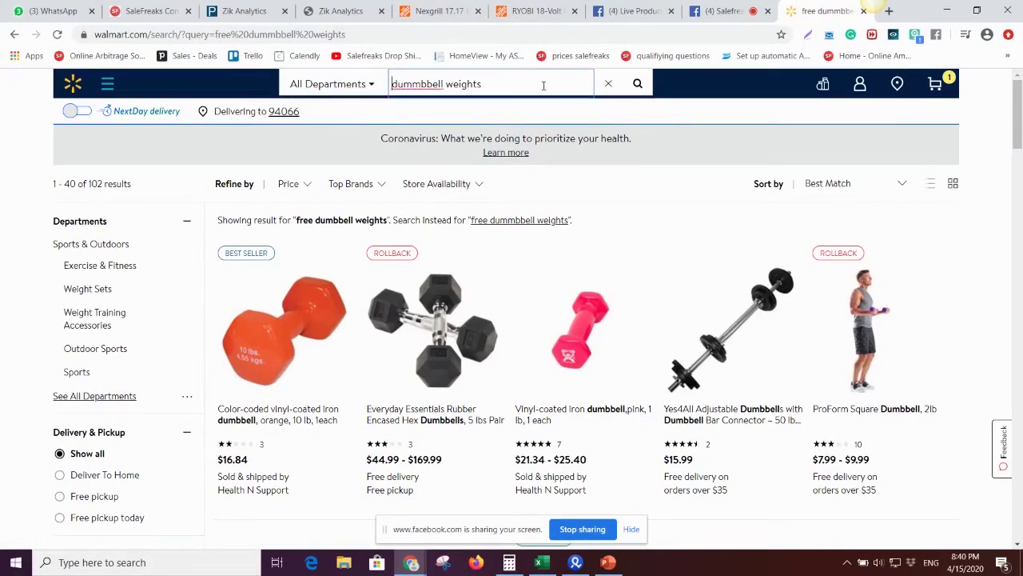
click(640, 88)
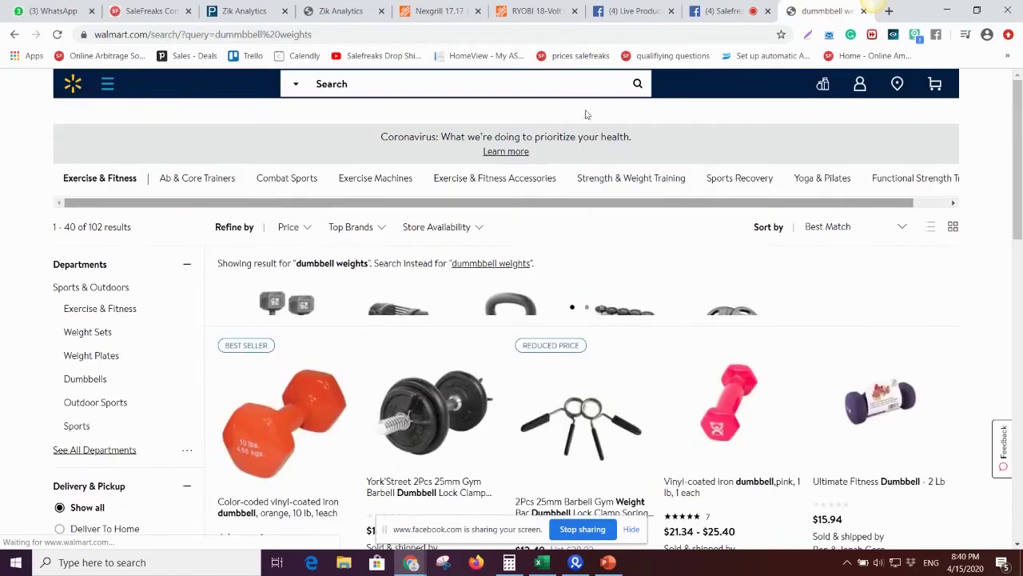
Replace "weights" with "x" in the Walmart query and search for "dummbbell x".
click(468, 85)
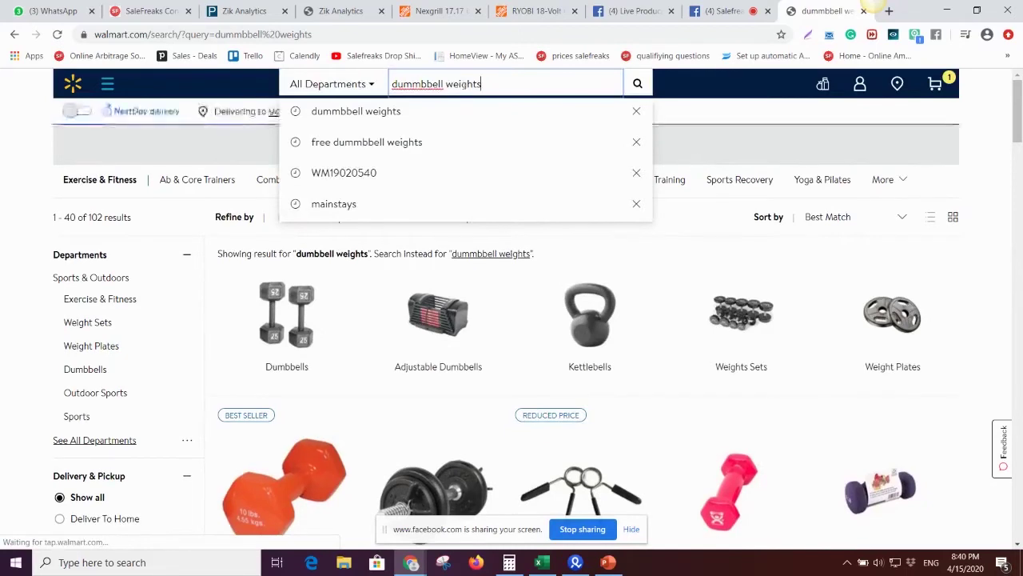
double_click(421, 83)
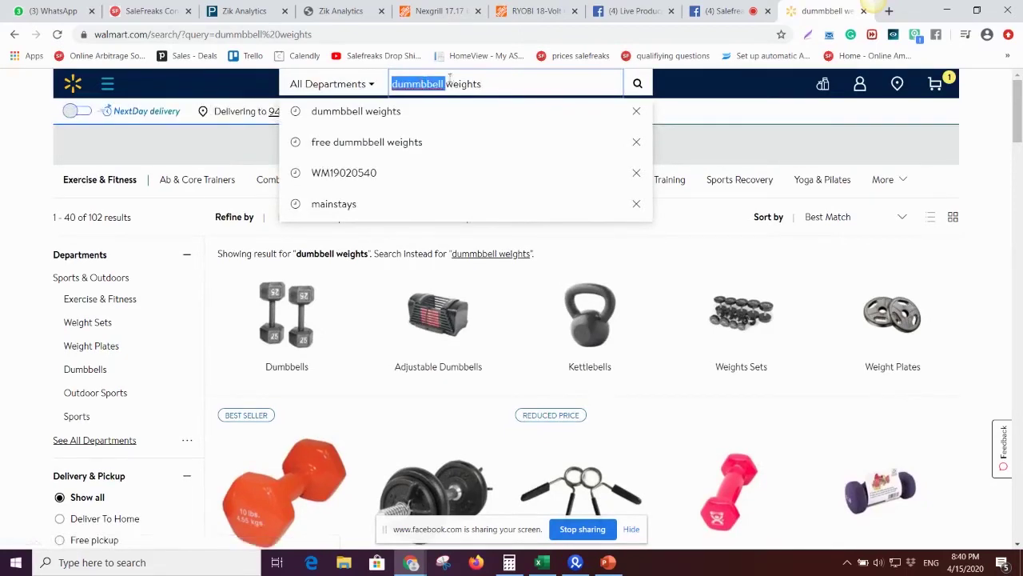
double_click(455, 83)
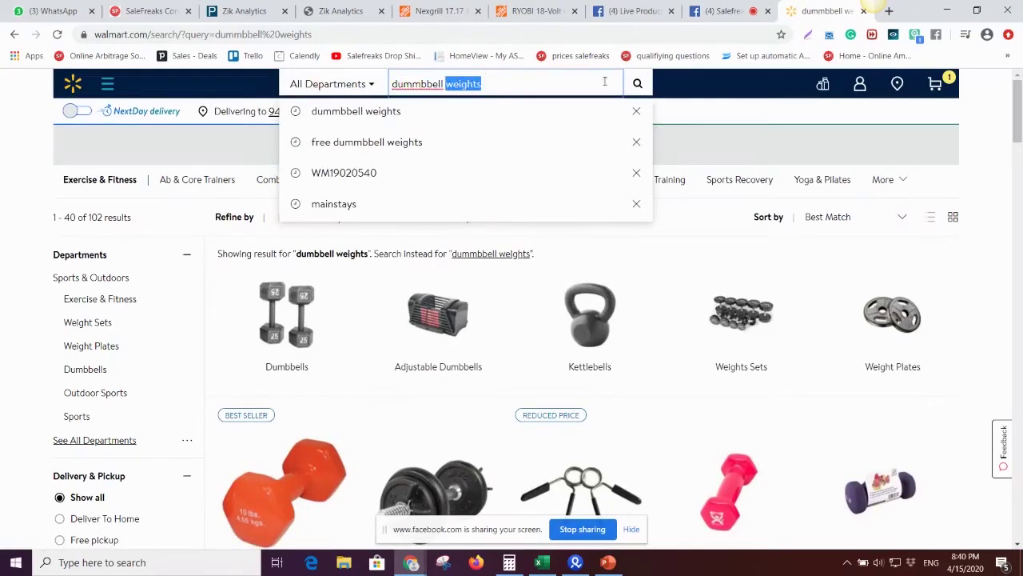
text(x)
click(638, 85)
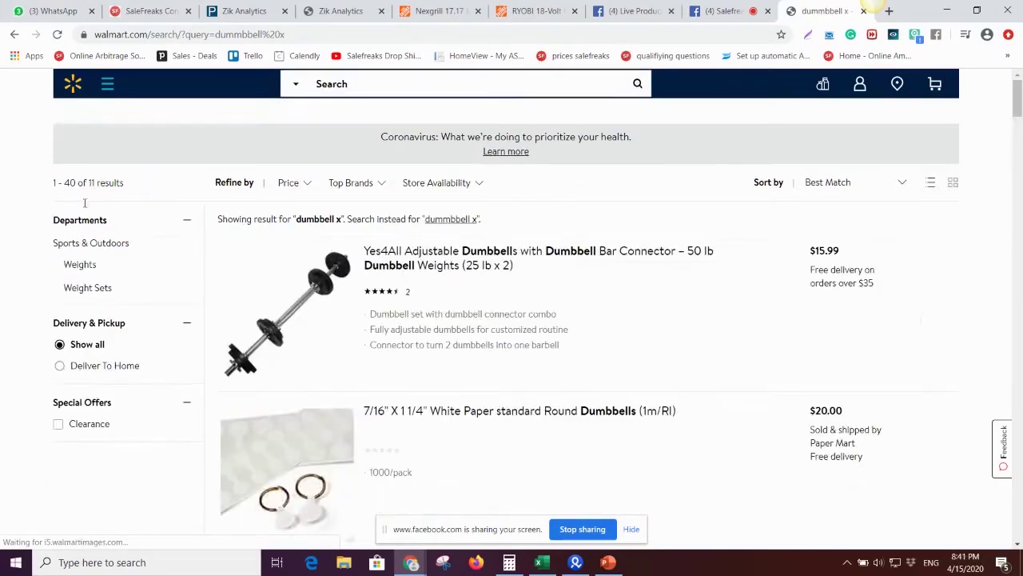
Search Walmart for "weights" and broaden the query to "free weights".
drag(488, 79, 264, 106)
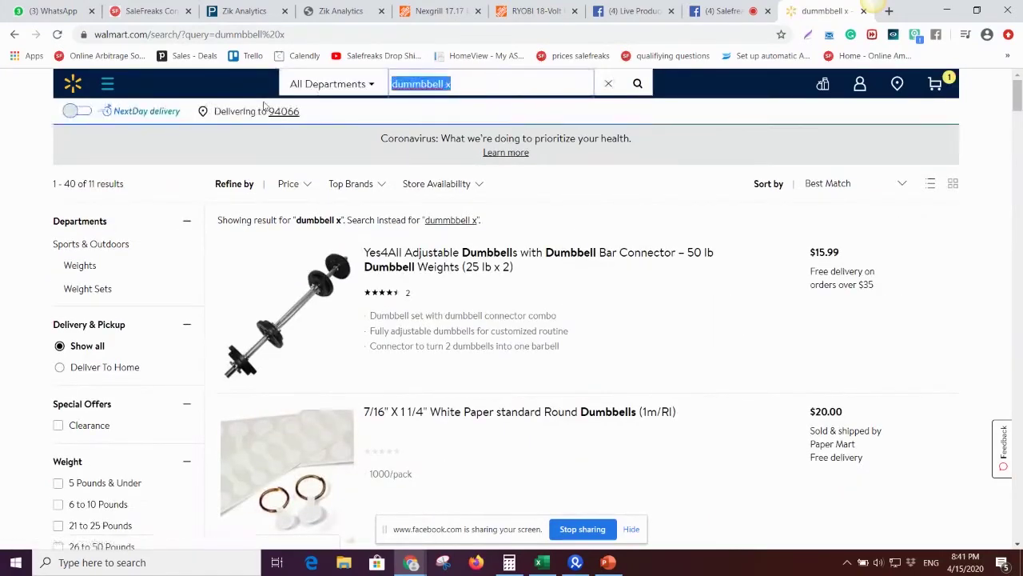
text(weights)
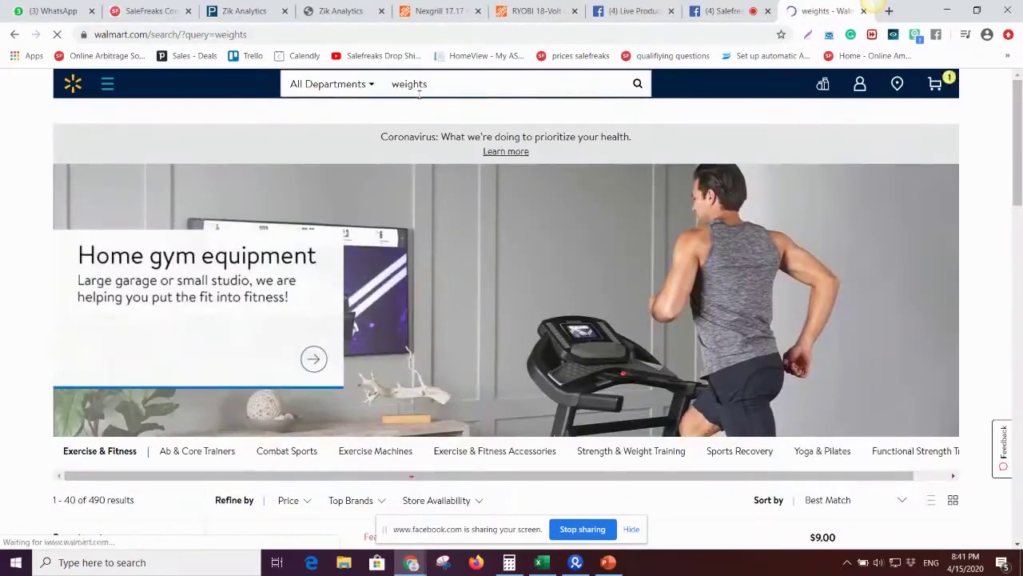
click(393, 84)
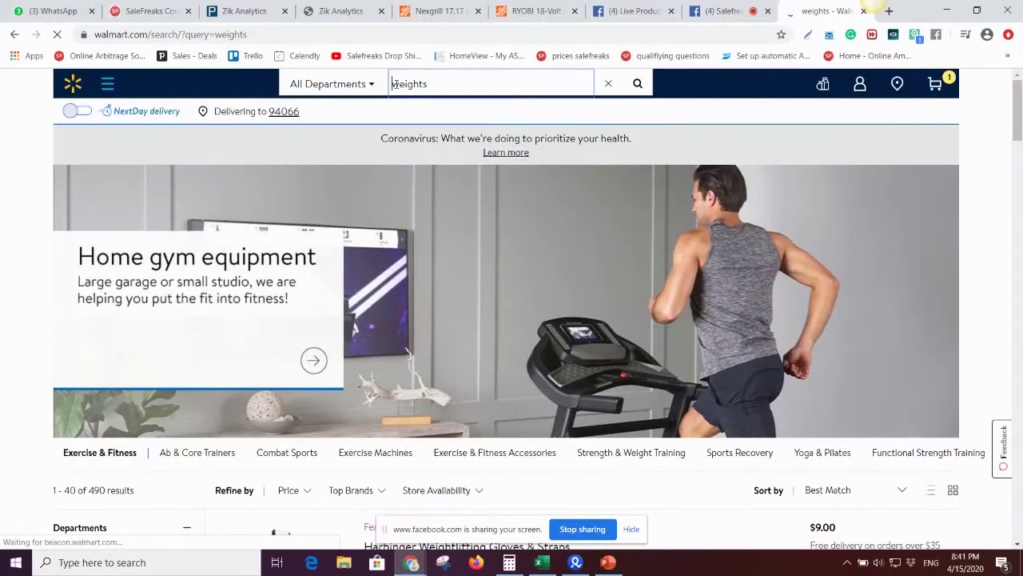
text(free)
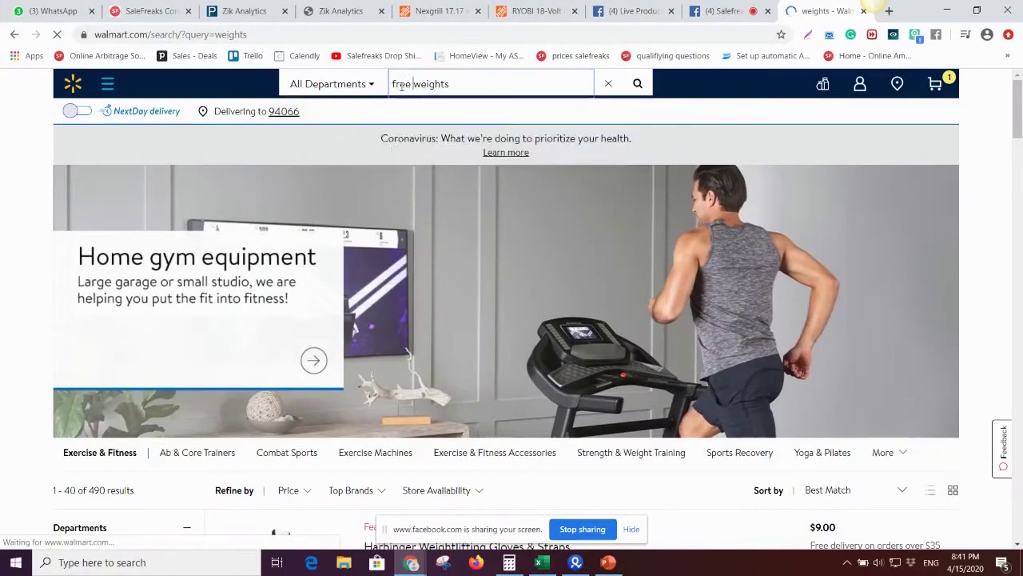
click(639, 84)
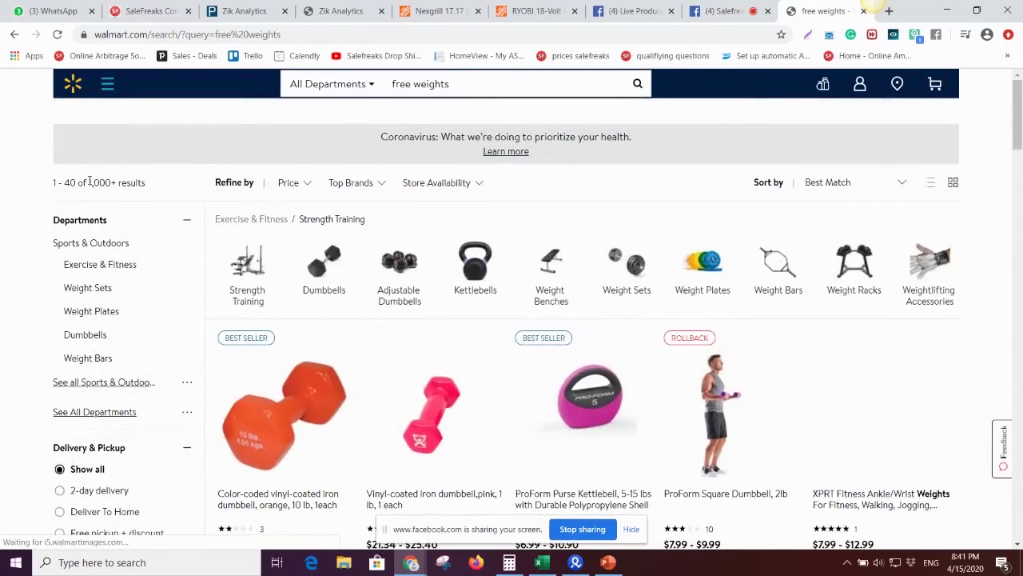
Examine the free weights results on Walmart, checking the number of results and the range of products listed.
drag(88, 182, 112, 182)
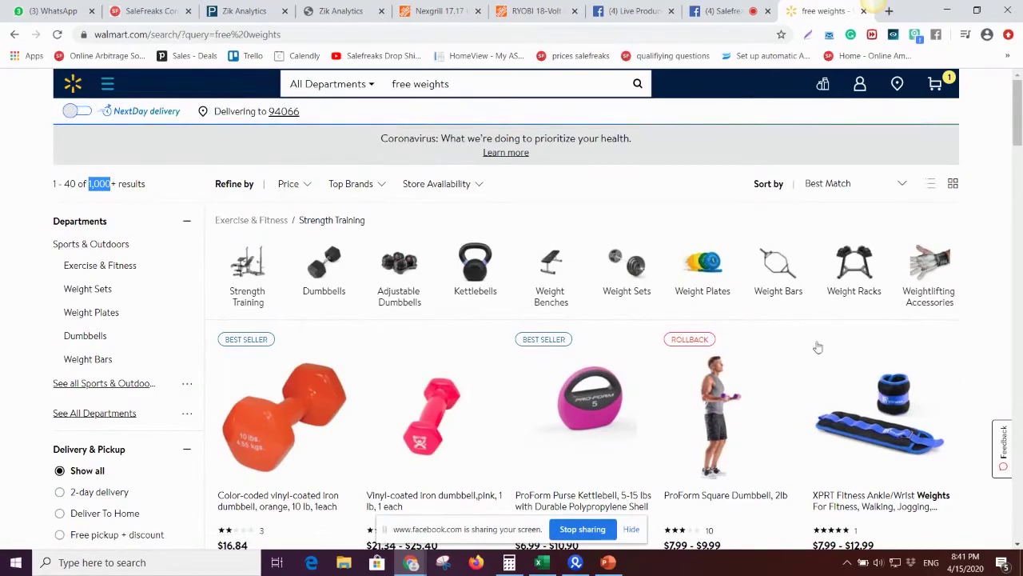
scroll(815, 347, down, 10)
scroll(584, 320, up, 4)
scroll(584, 320, down, 5)
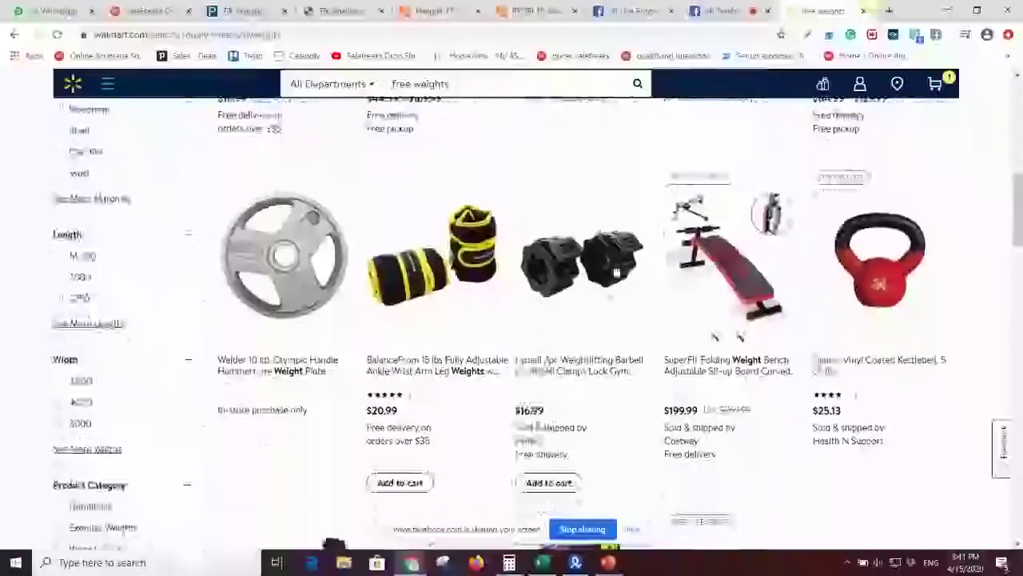
scroll(583, 320, up, 4)
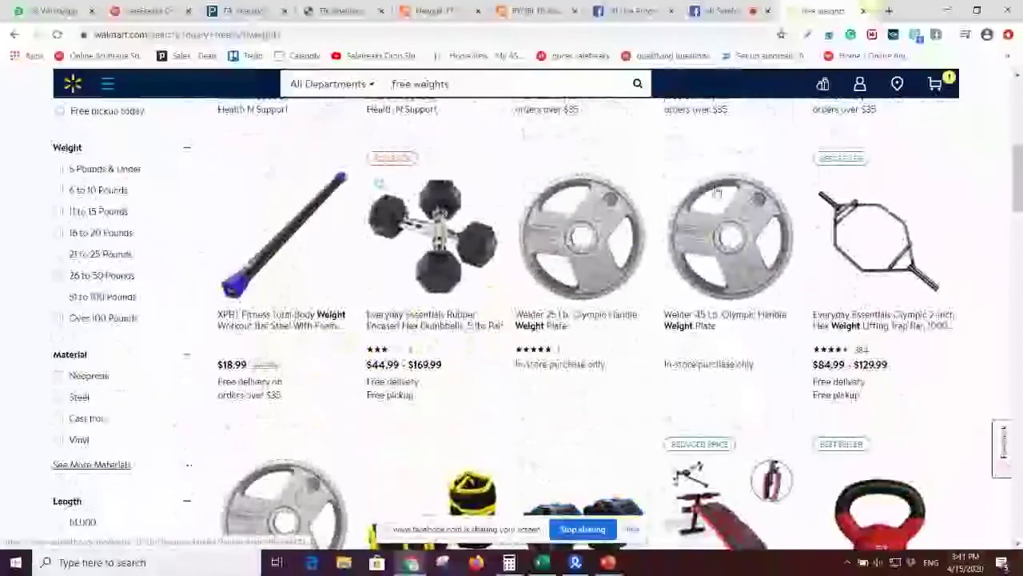
scroll(677, 395, down, 3)
scroll(677, 395, down, 4)
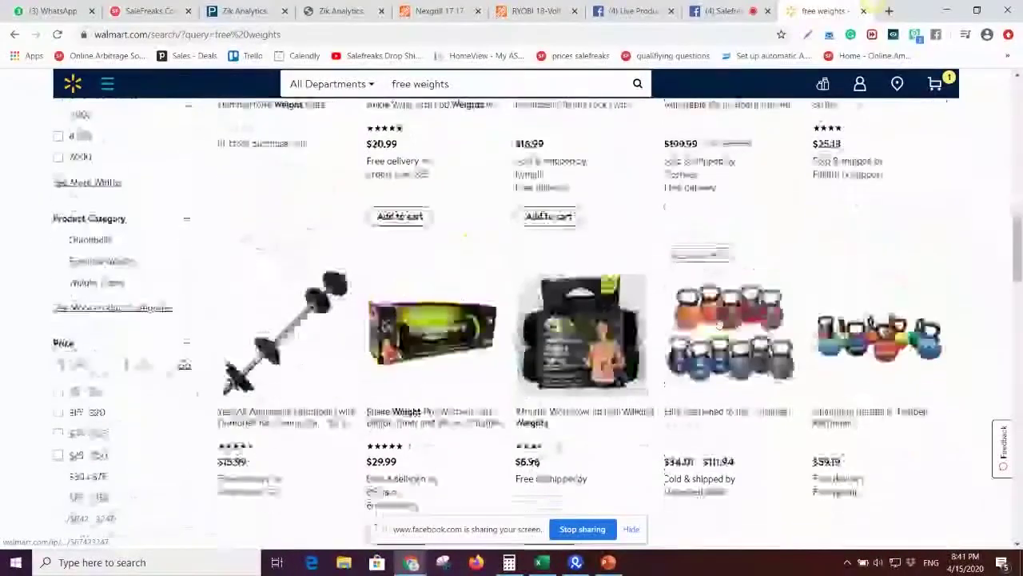
scroll(512, 320, up, 10)
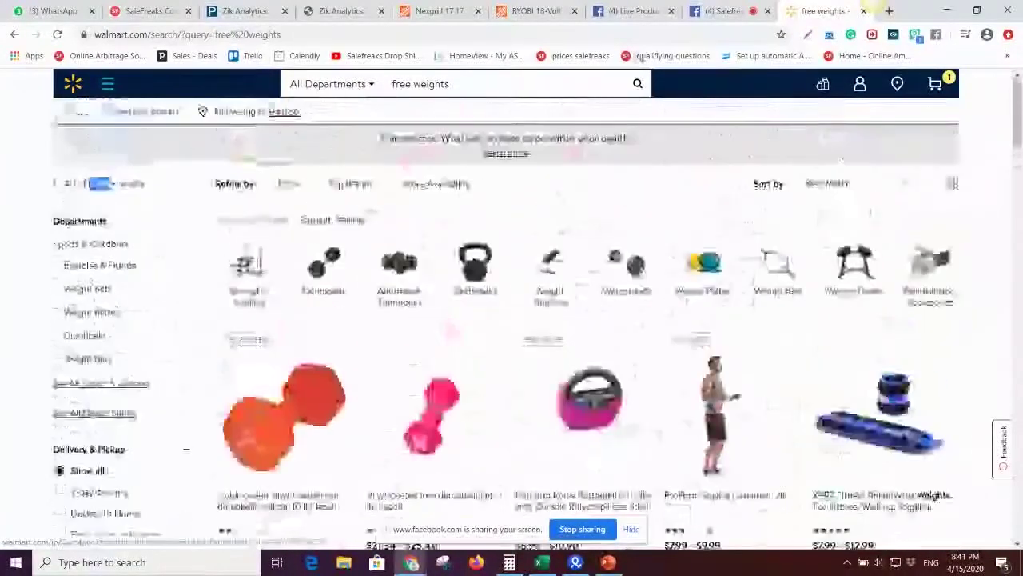
Copy the Walmart search URL and paste it as the Argument in the SaleFreaks locator's search criteria.
click(298, 30)
key(ctrl+c)
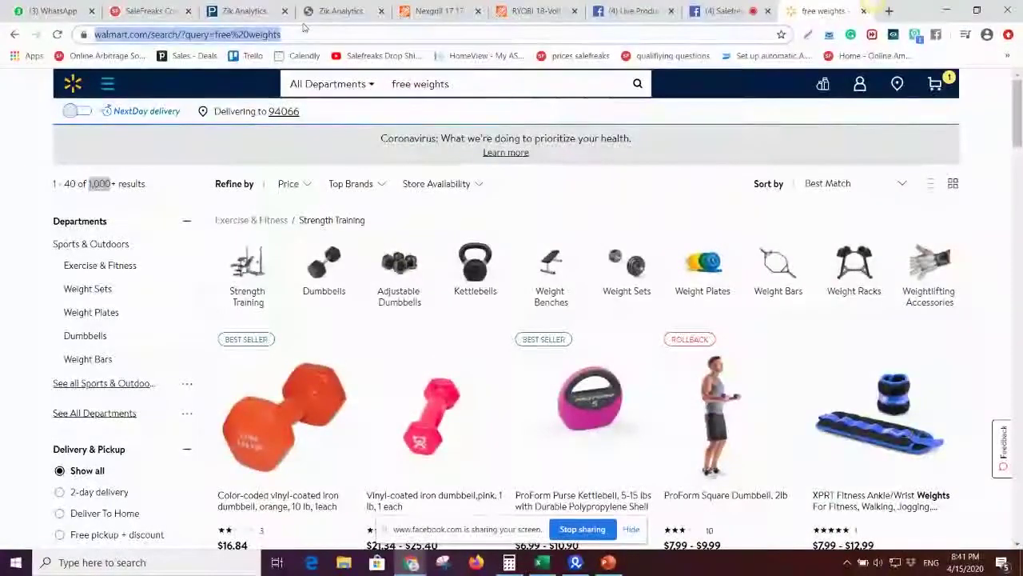
click(153, 11)
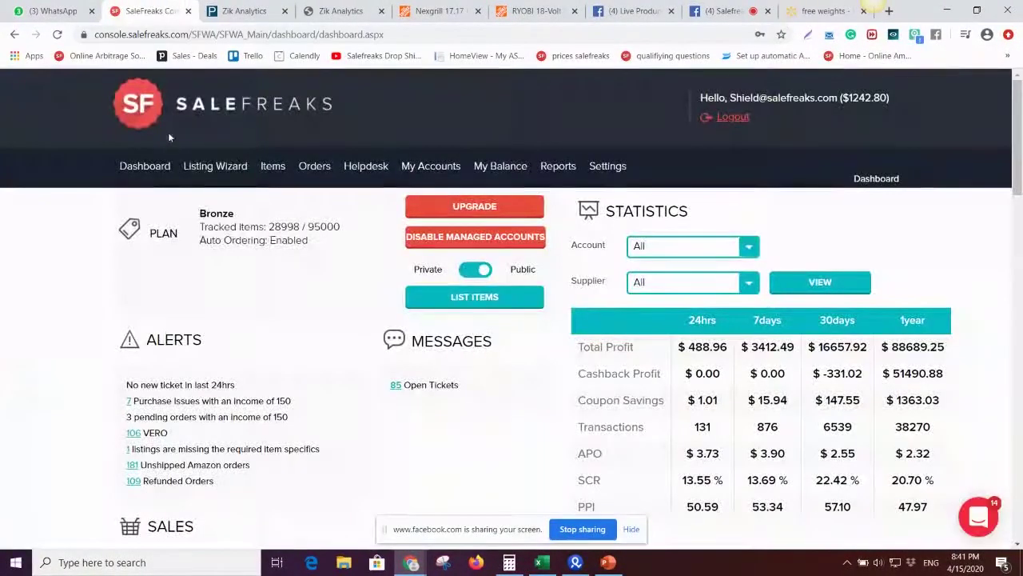
mouse_move(210, 168)
click(195, 220)
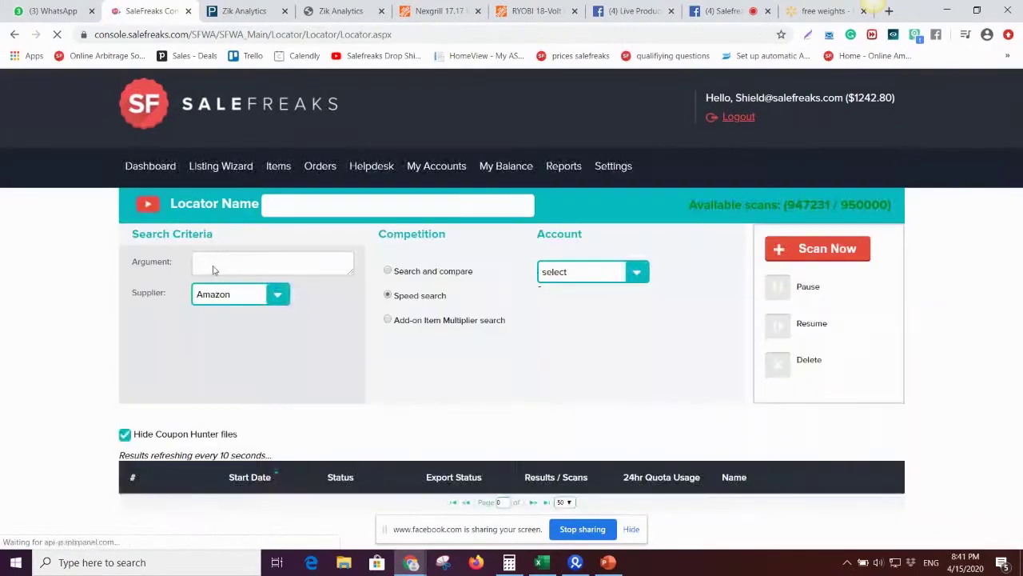
click(212, 265)
key(ctrl+v)
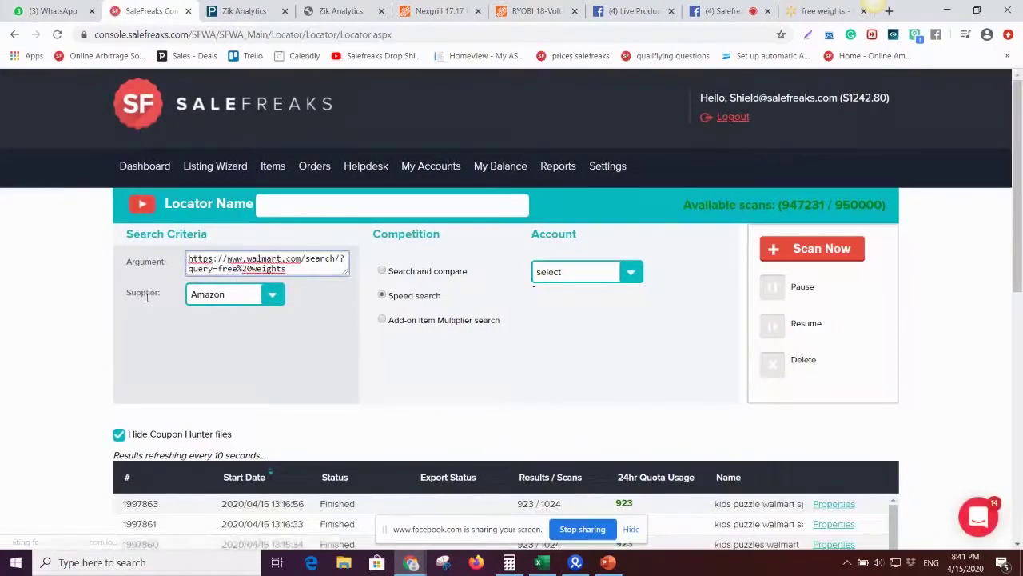
Set the locator's supplier to Walmart and name the locator "free weights".
click(261, 302)
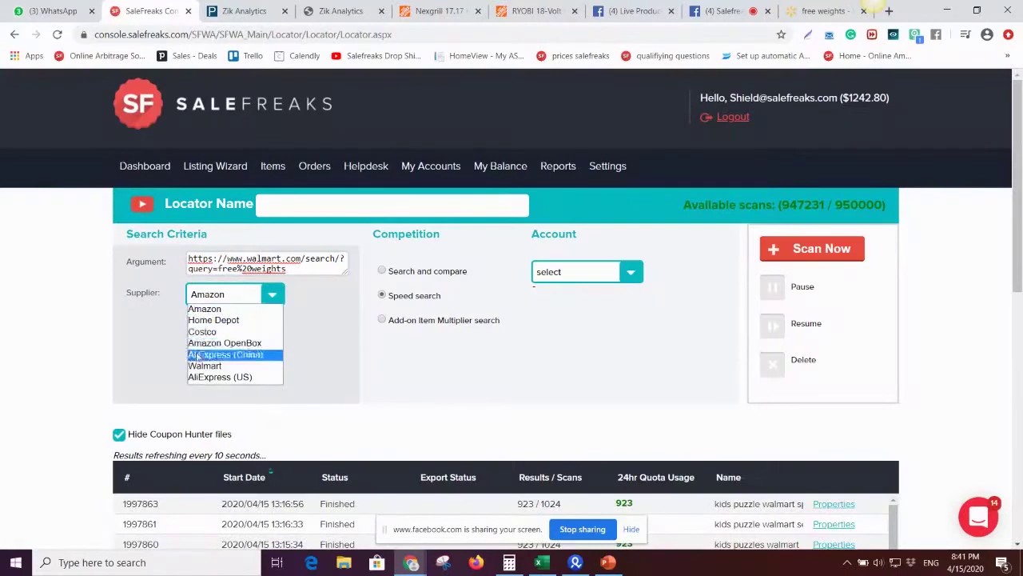
click(201, 367)
click(267, 301)
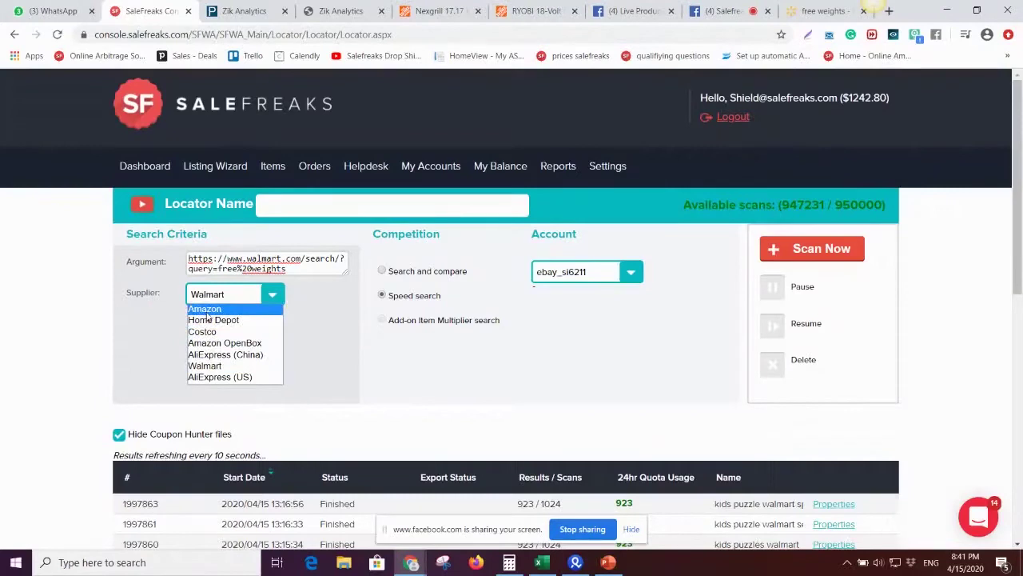
click(291, 214)
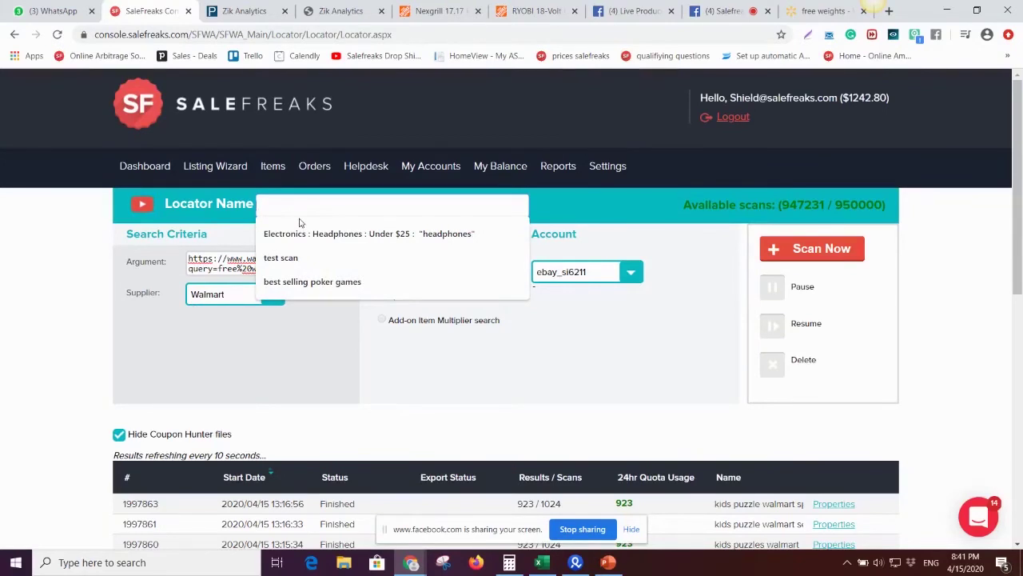
text(free we)
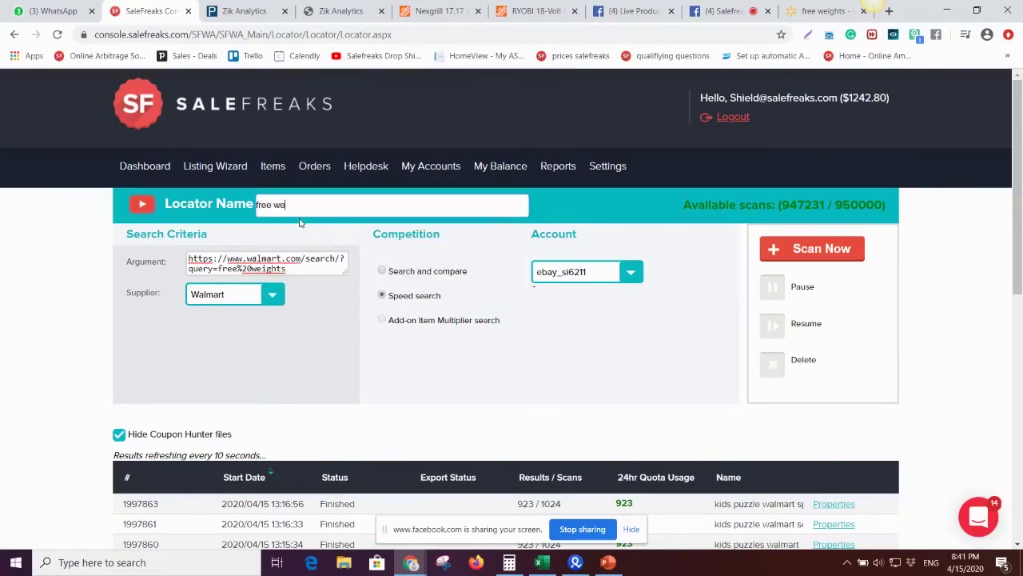
text(ights)
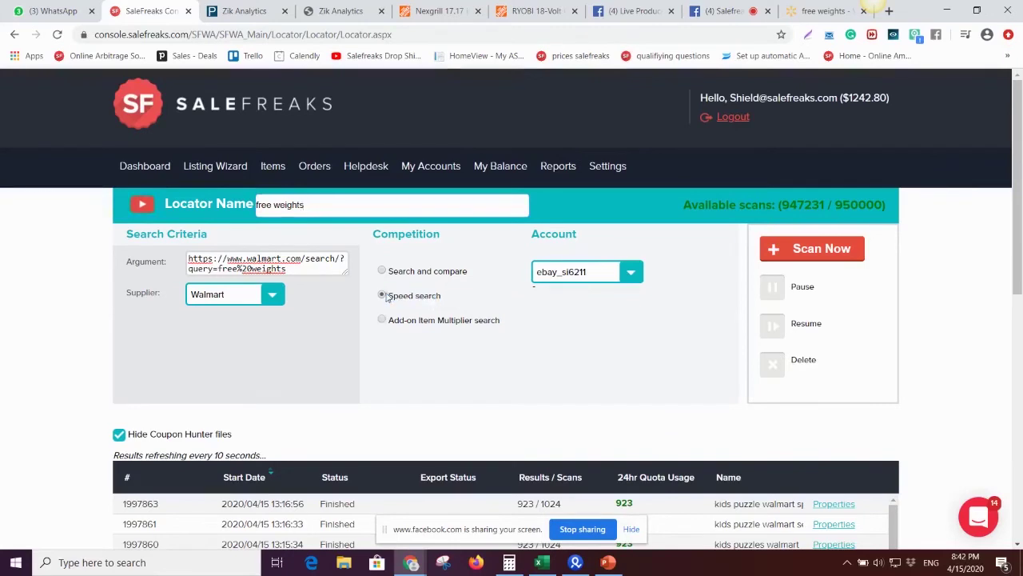
Compare the locator's competition options and select "Search and compare".
drag(465, 273, 395, 274)
click(434, 299)
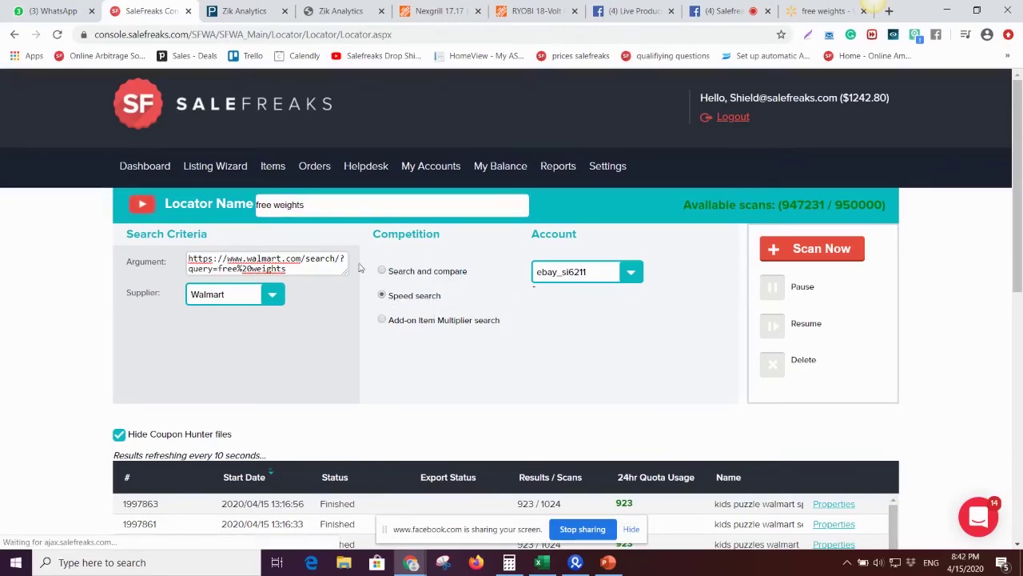
drag(432, 301, 390, 299)
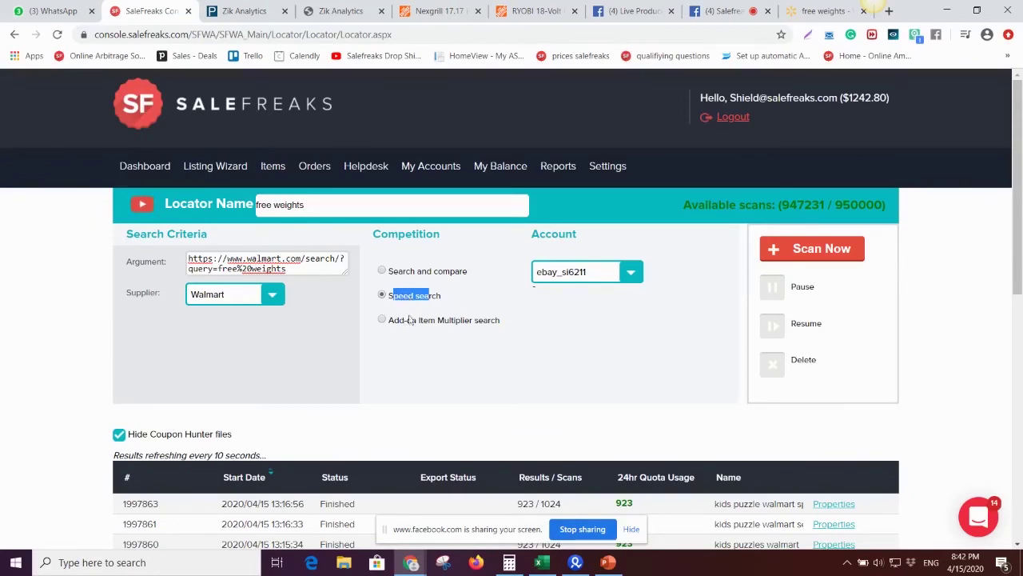
click(429, 273)
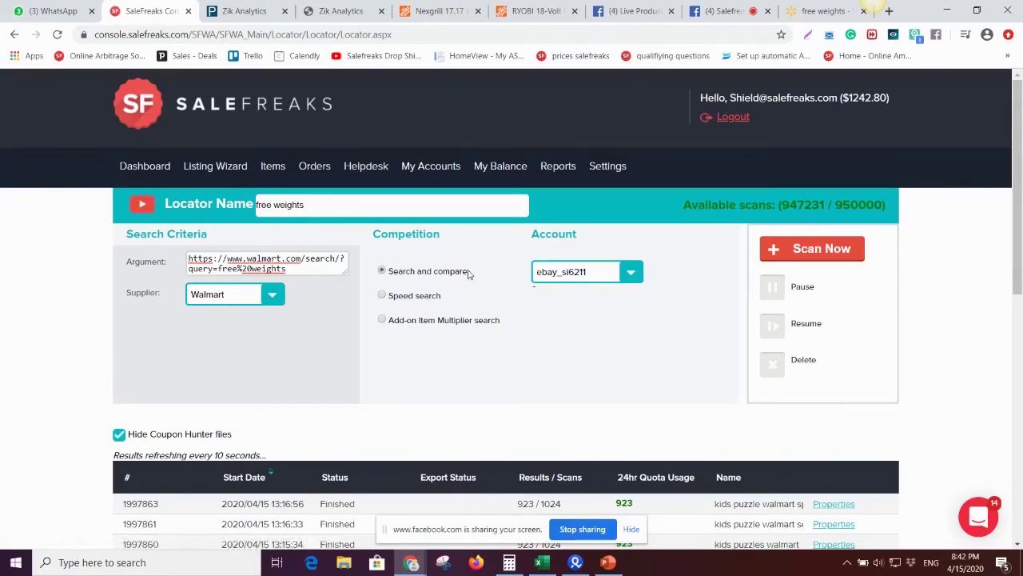
drag(468, 273, 393, 280)
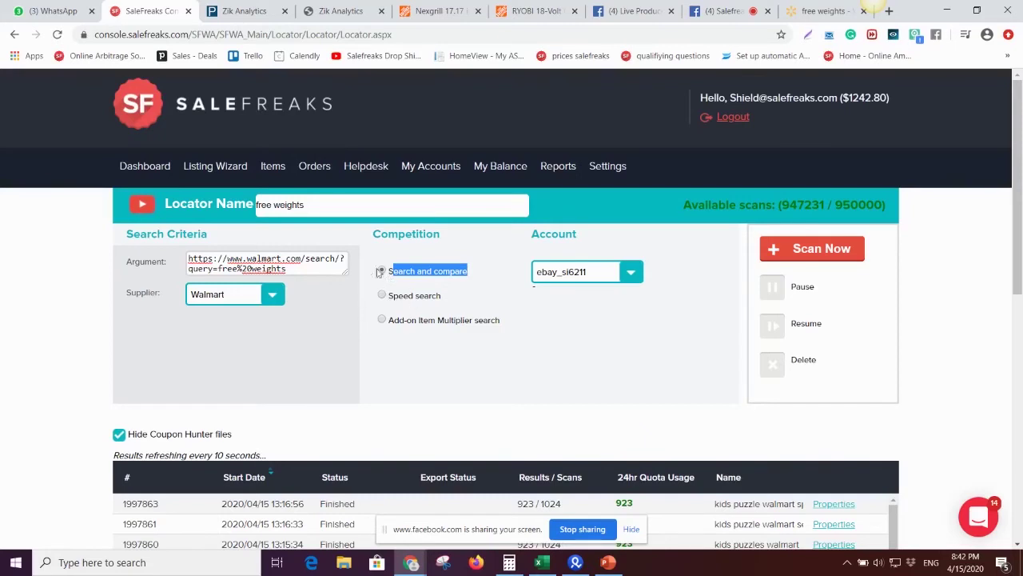
Run the "free weights" locator scan with "Search and compare" and check its status in the scan list.
drag(389, 276, 470, 277)
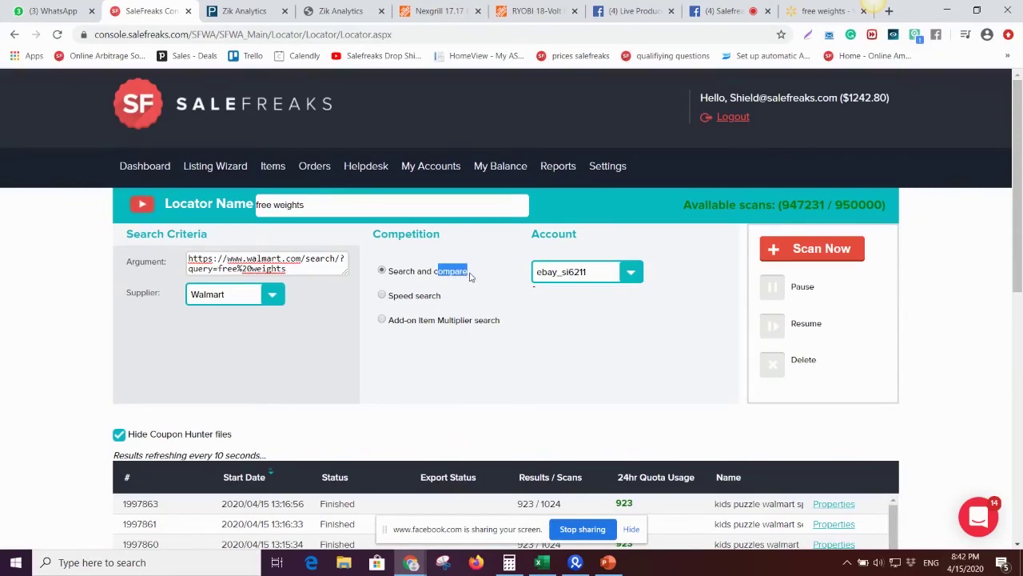
click(470, 277)
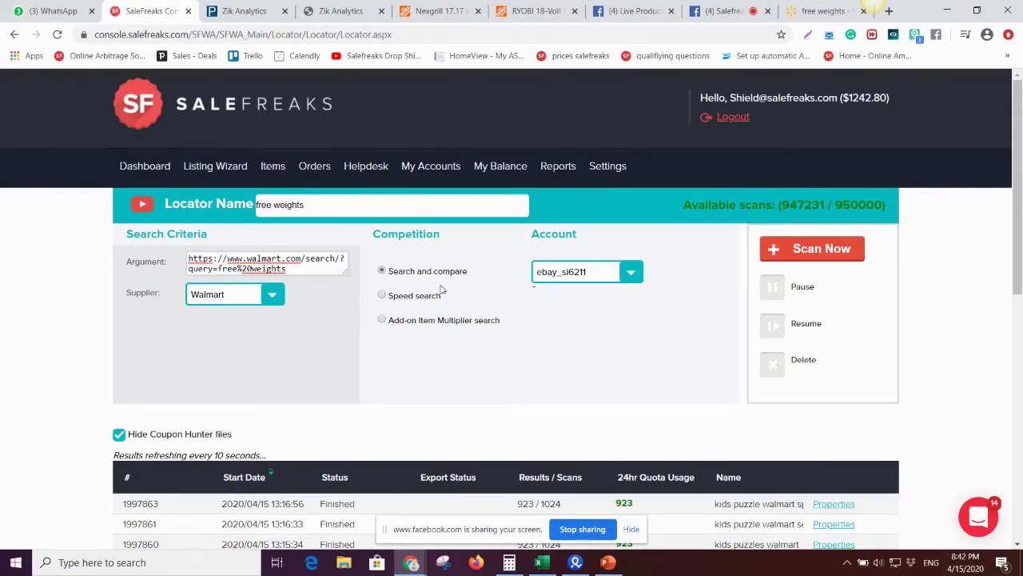
scroll(442, 289, down, 4)
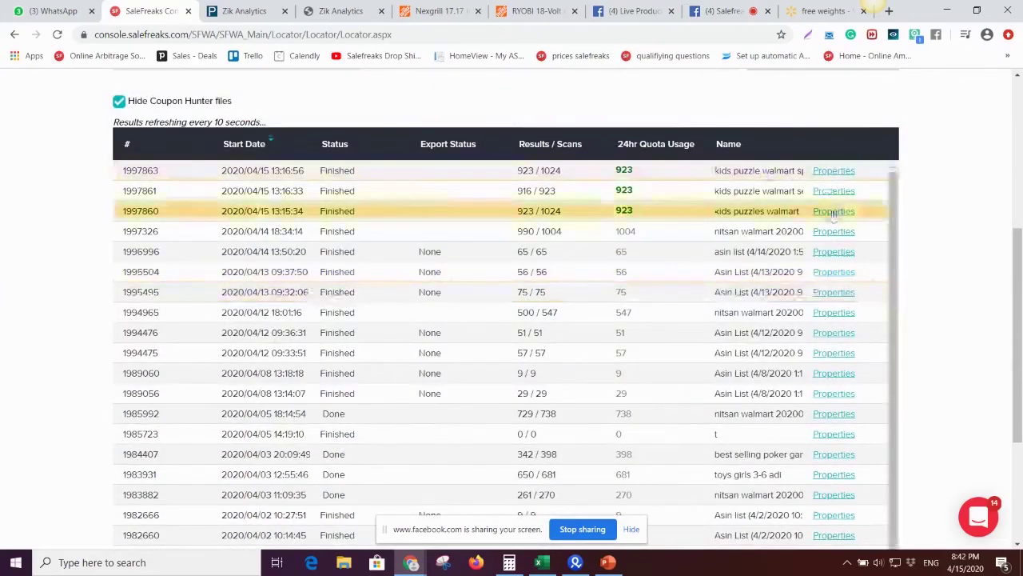
scroll(507, 235, up, 4)
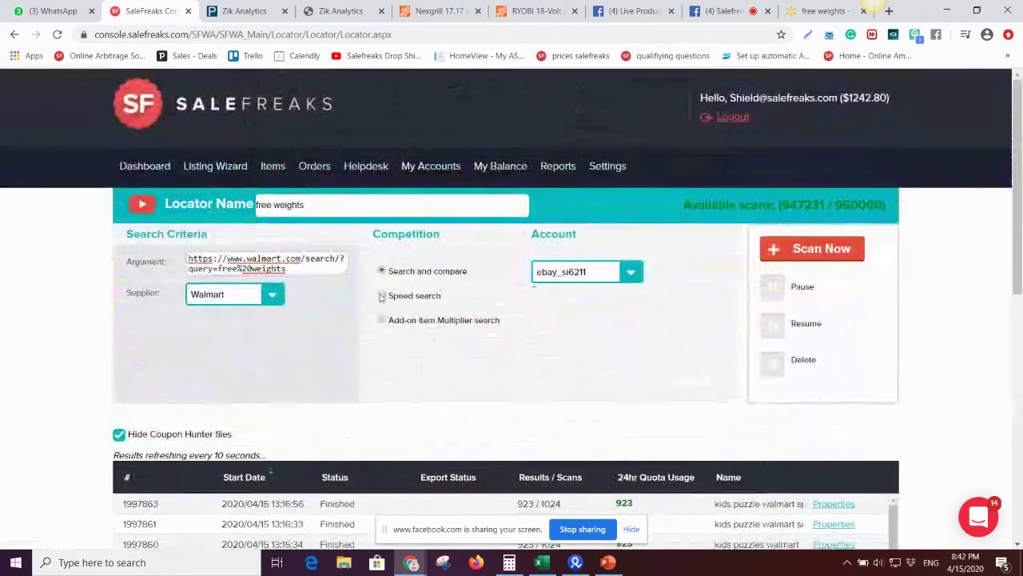
click(806, 254)
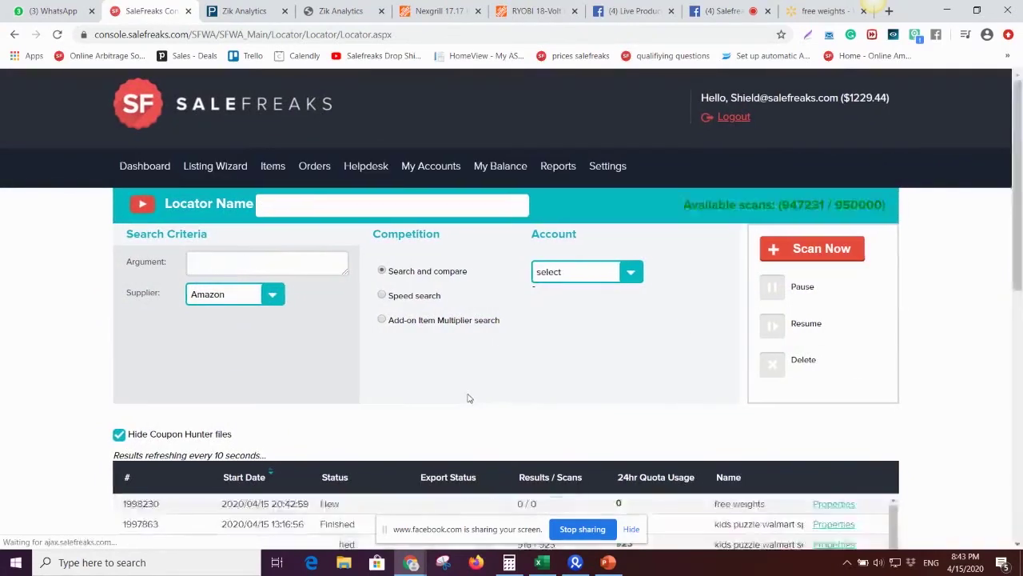
scroll(424, 469, down, 1)
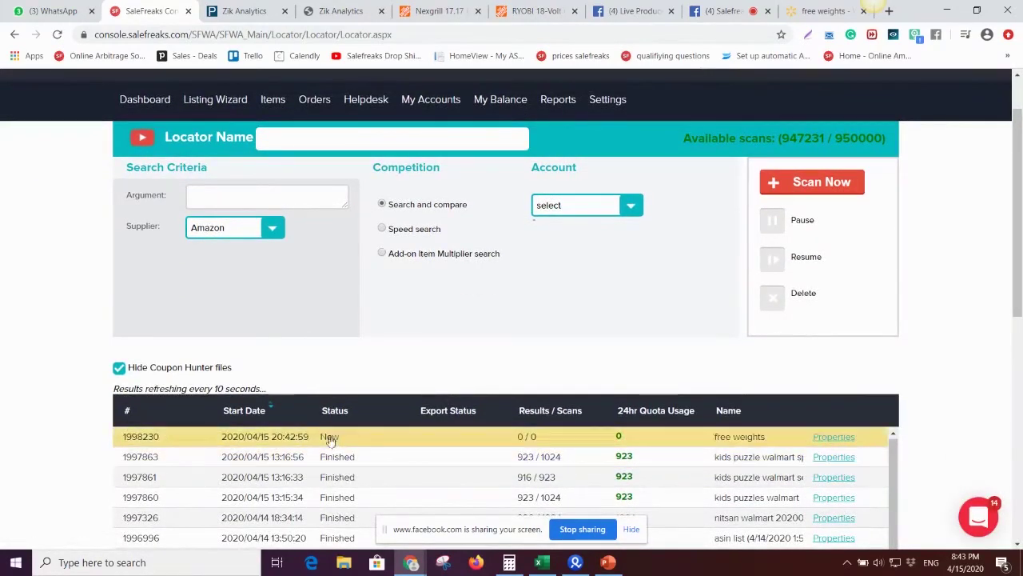
Open the finished "kids puzzle walmart speed search" scan and show its unfiltered results.
mouse_move(216, 101)
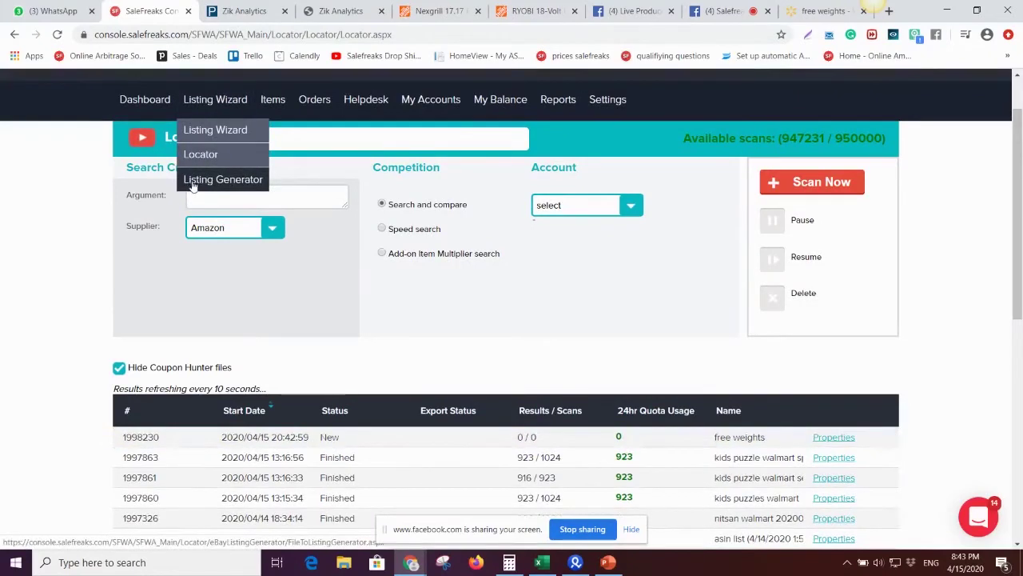
scroll(519, 368, down, 1)
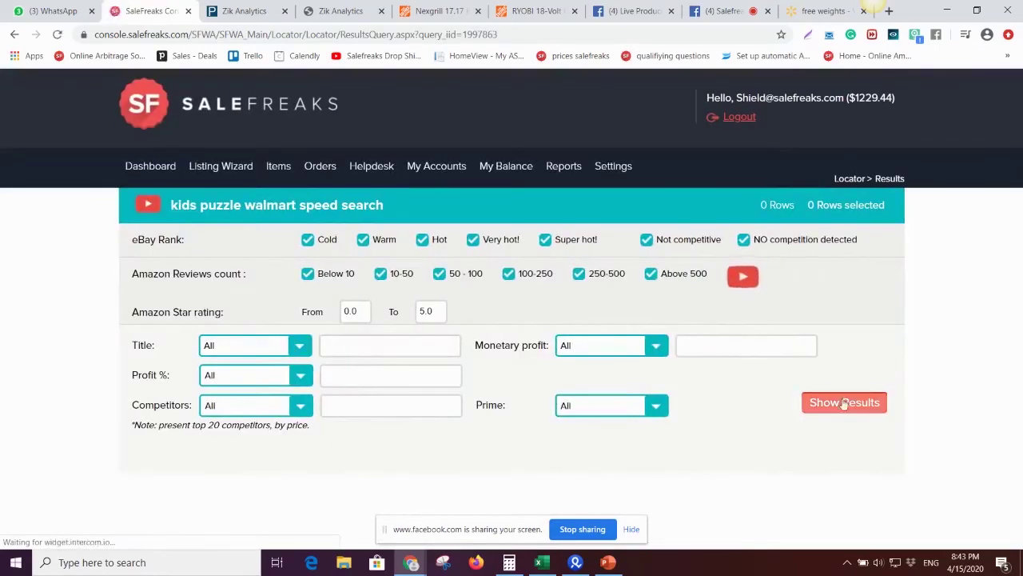
click(844, 403)
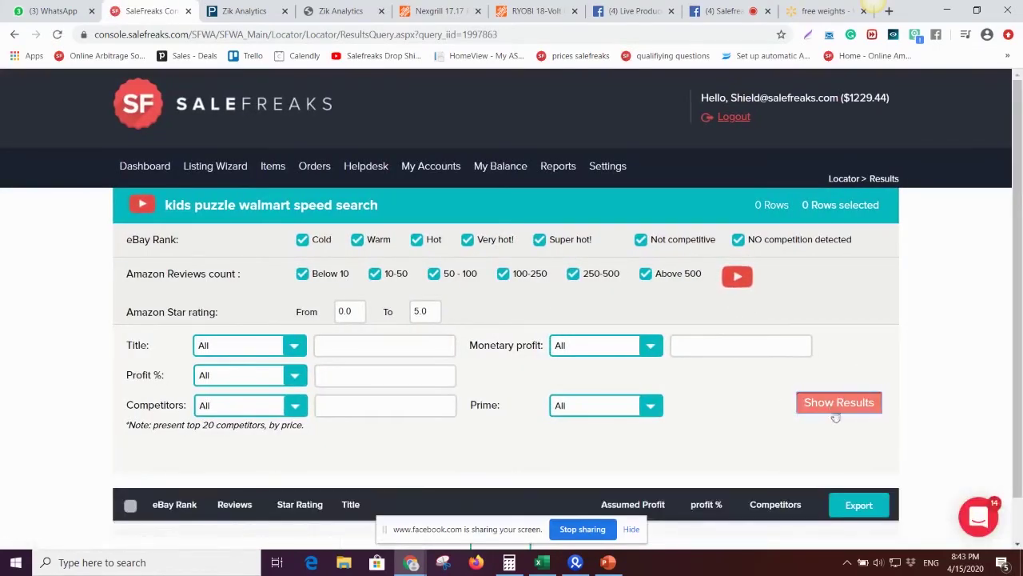
click(834, 402)
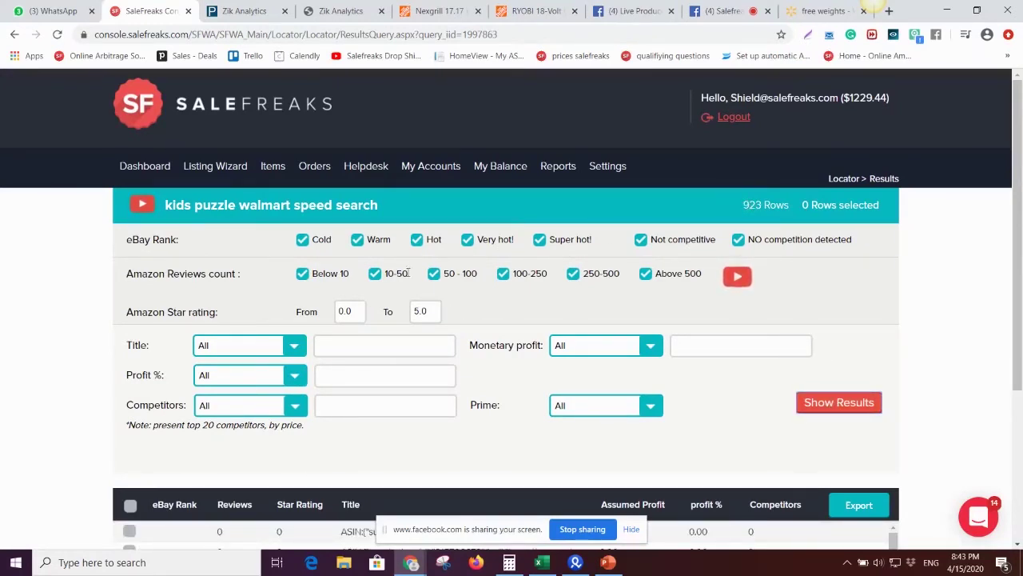
Exclude the Cold, Warm and Hot eBay ranks from the kids puzzle speed search and show the results.
drag(126, 239, 174, 239)
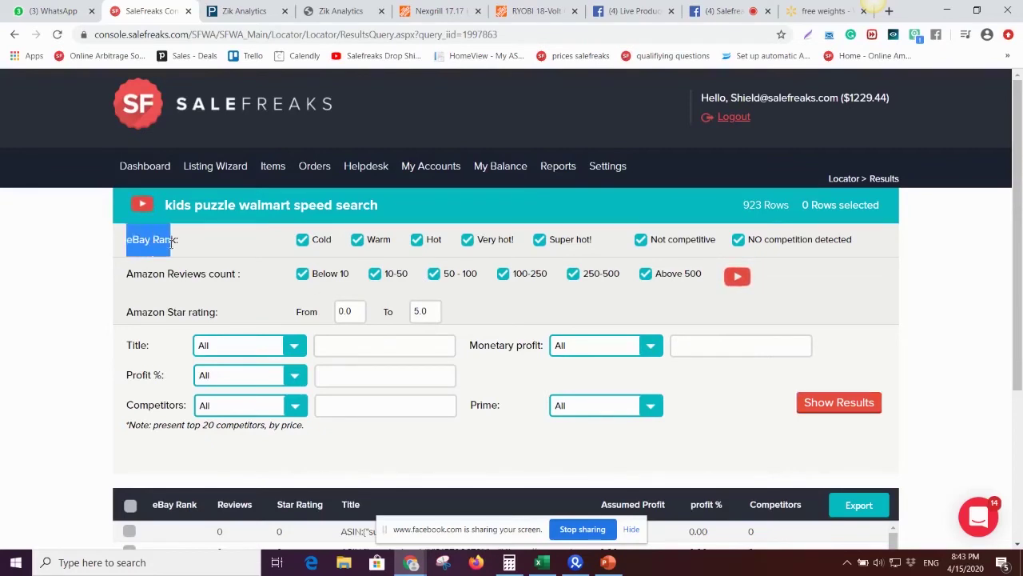
click(203, 244)
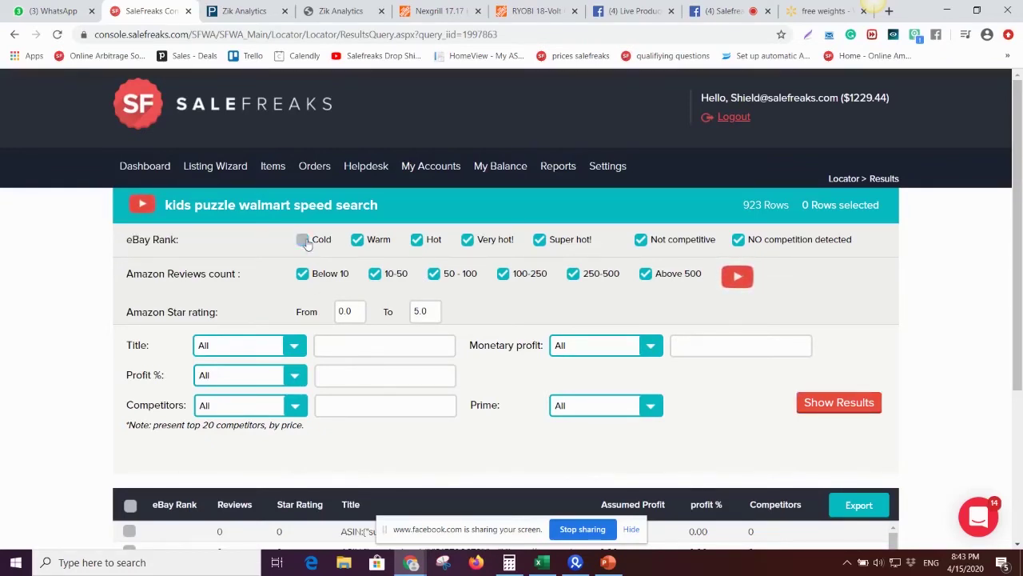
click(358, 240)
click(416, 239)
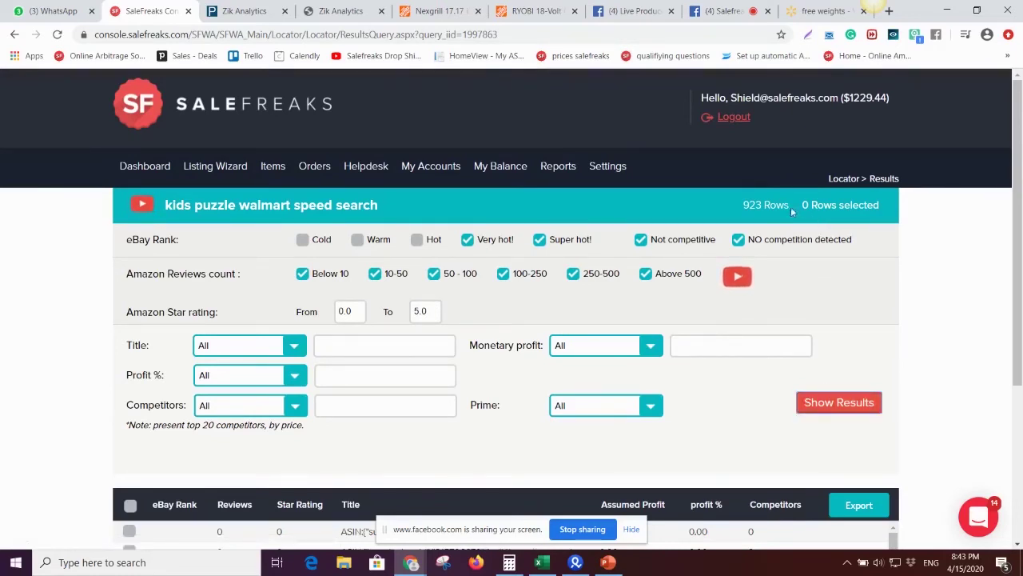
click(838, 411)
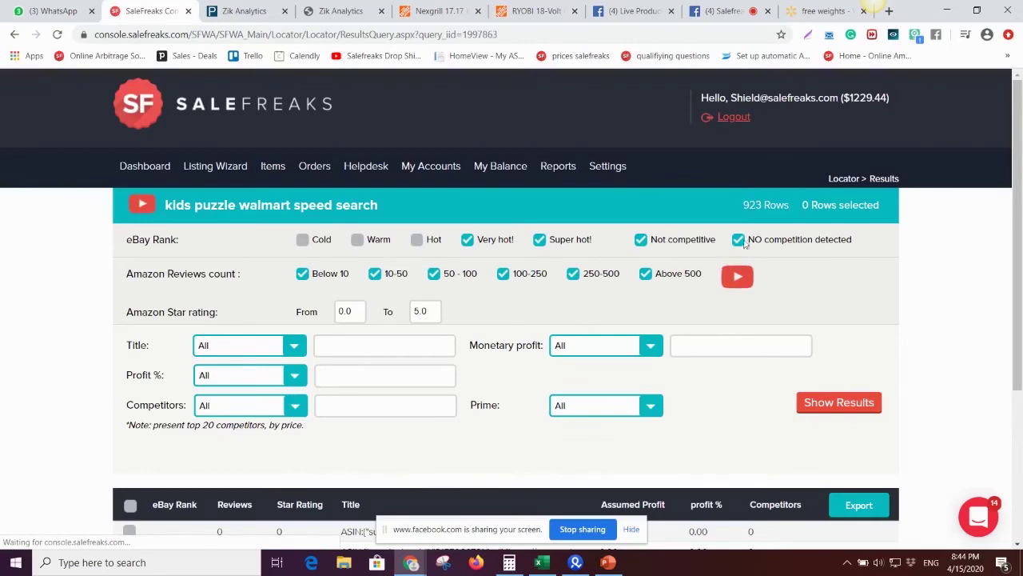
Examine the item titles listed in the speed search results and try to export all of them.
scroll(480, 304, down, 3)
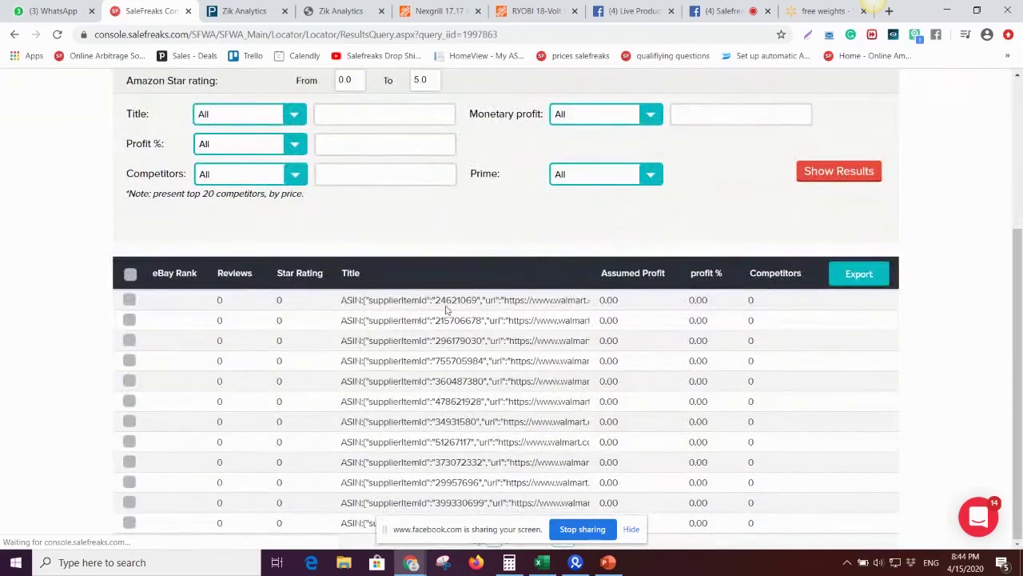
drag(447, 304, 452, 343)
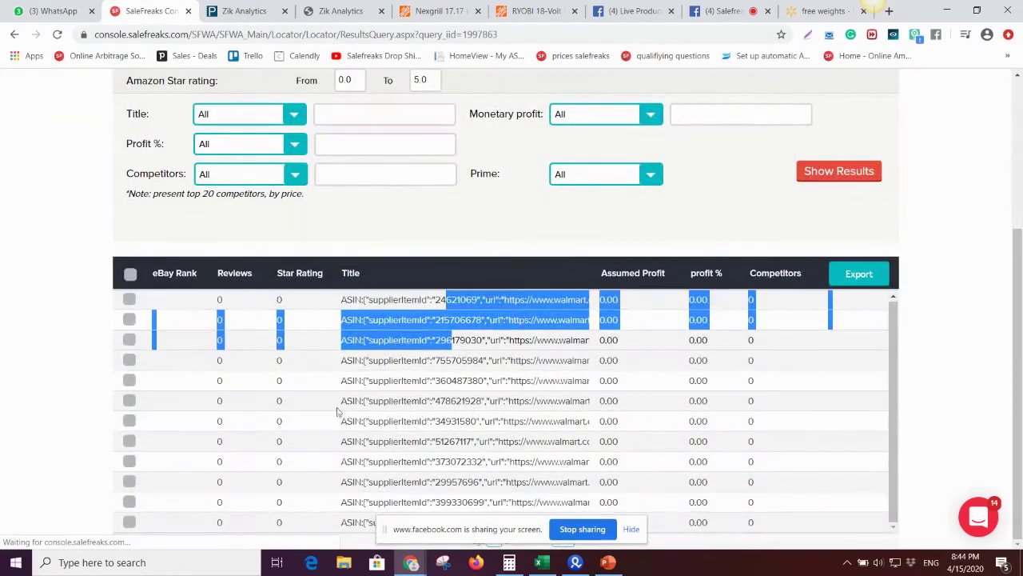
drag(341, 380, 363, 390)
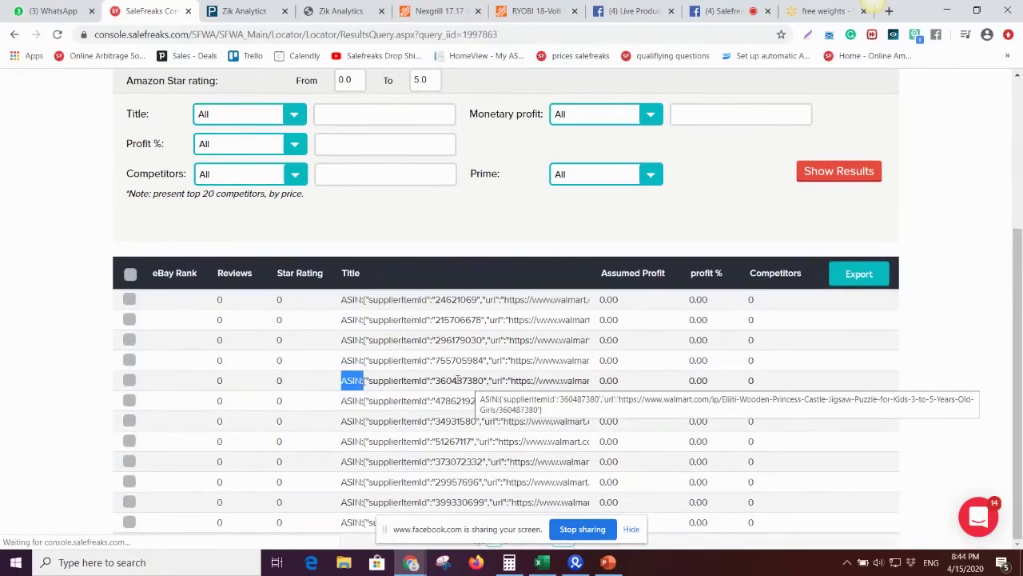
drag(455, 441, 460, 468)
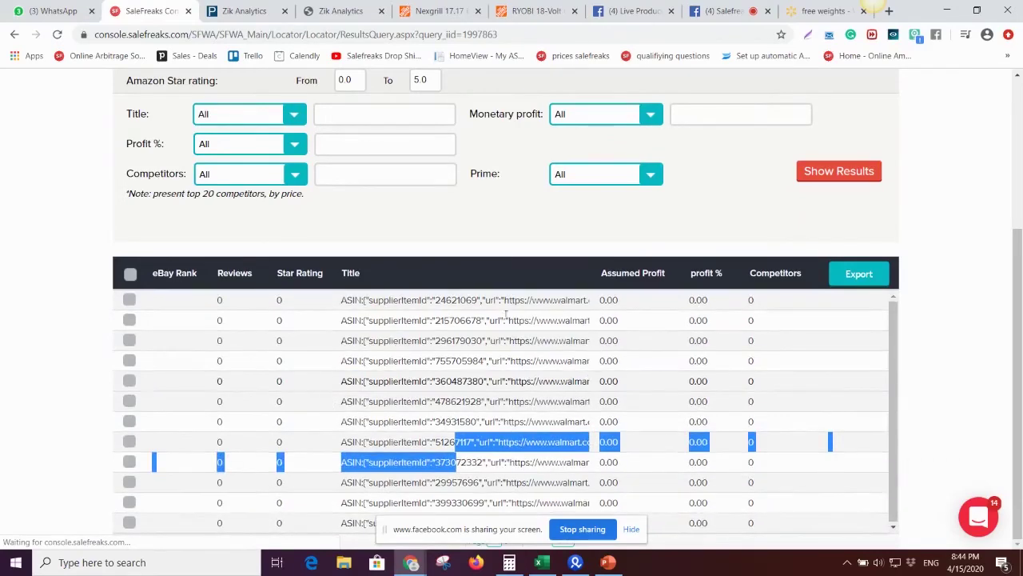
scroll(914, 285, up, 3)
click(849, 431)
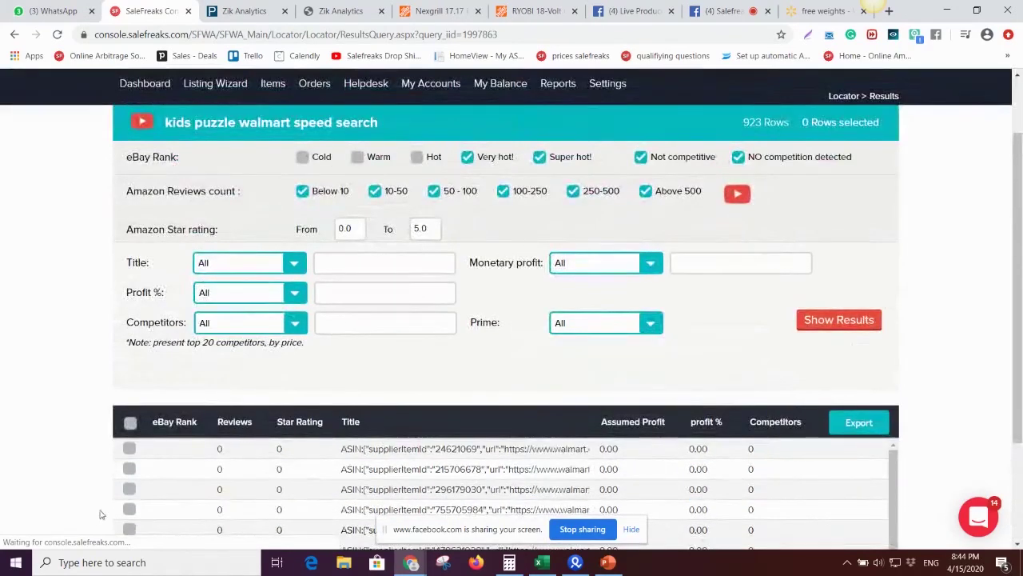
scroll(125, 309, down, 3)
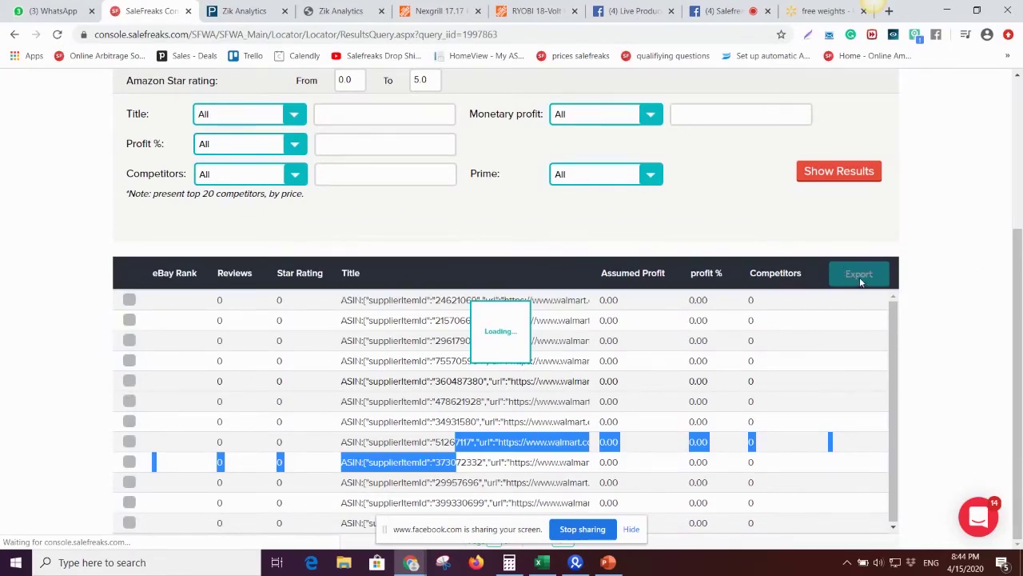
scroll(559, 240, up, 3)
Return to the Locator, open the "kids puzzle walmart search and compare" scan and show its results.
mouse_move(212, 169)
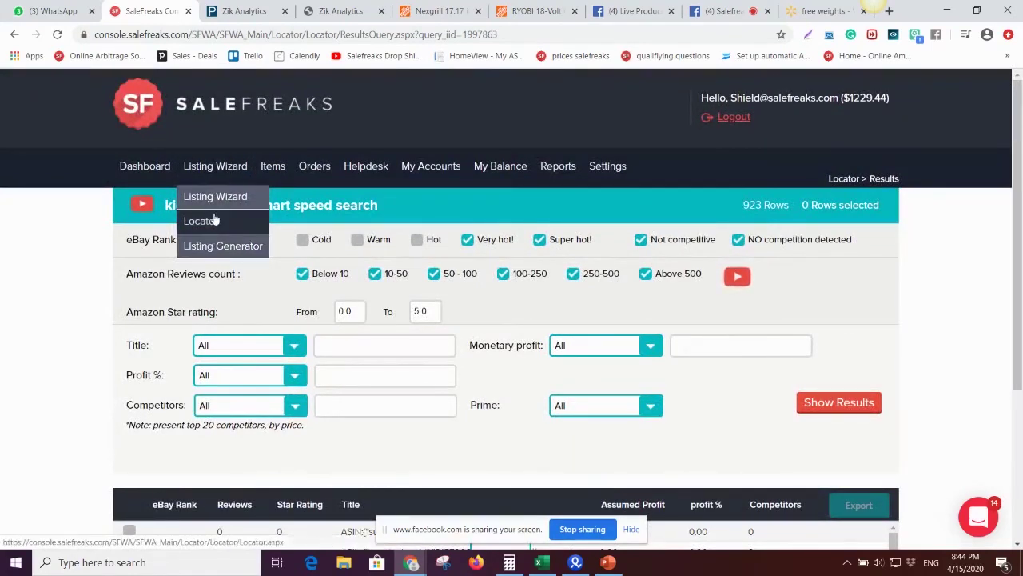
click(214, 221)
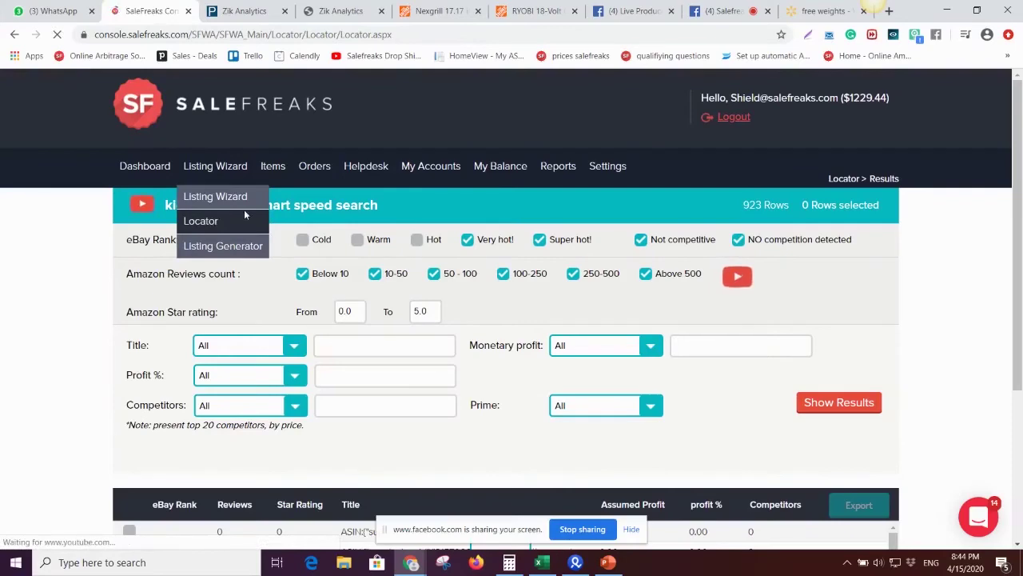
scroll(770, 285, down, 2)
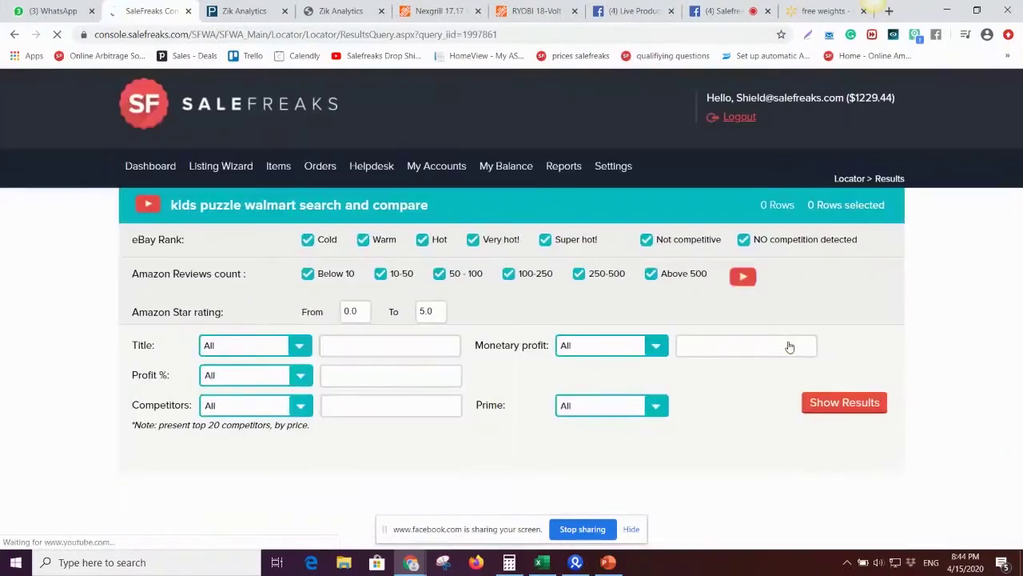
click(834, 402)
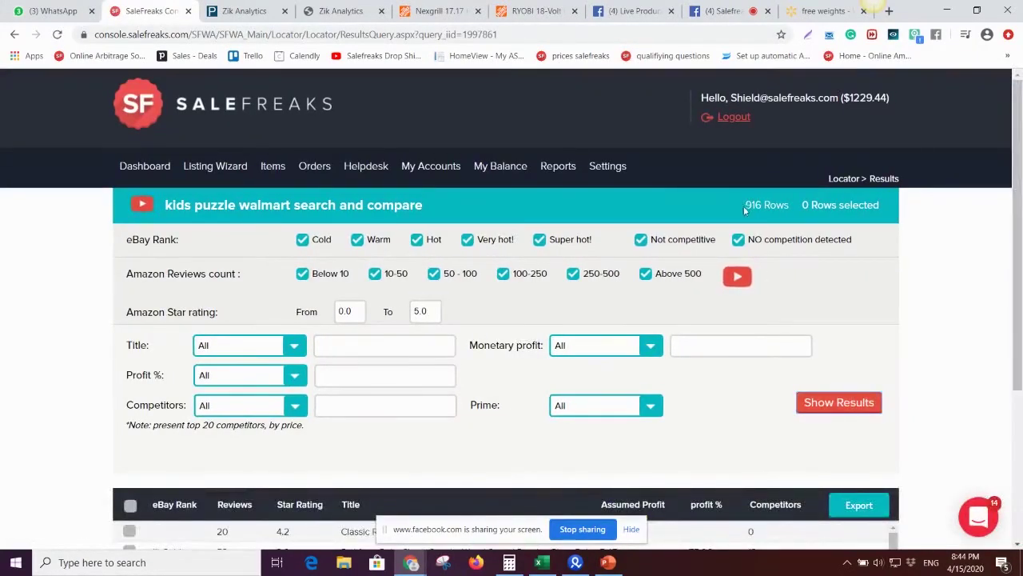
Exclude the Cold, Warm and Hot eBay ranks from the search and compare scan and refresh the results.
triple_click(750, 204)
click(347, 244)
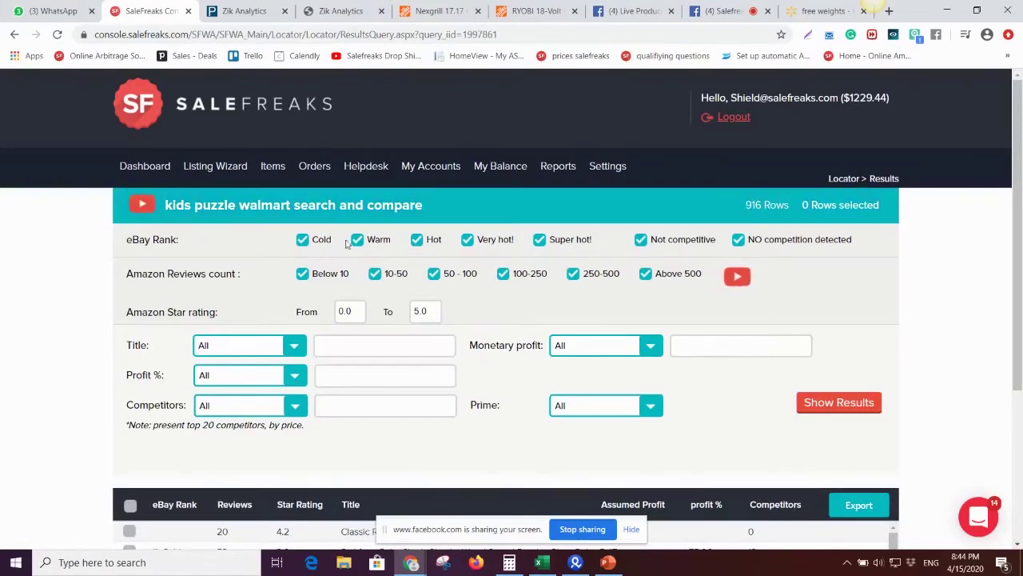
click(418, 240)
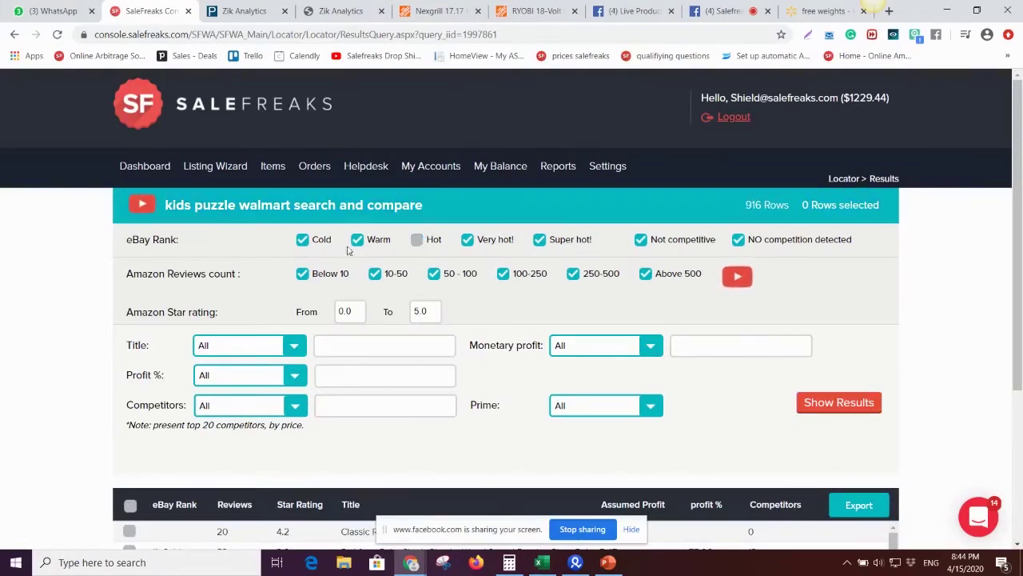
click(304, 240)
click(843, 415)
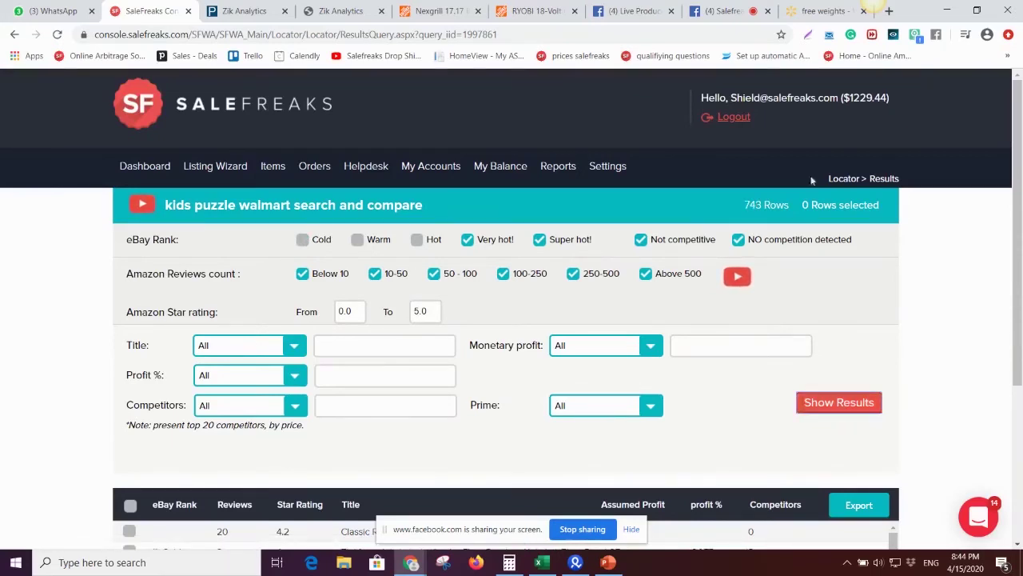
Also exclude the "Very hot!" eBay rank and refresh the search and compare results.
drag(744, 206, 766, 203)
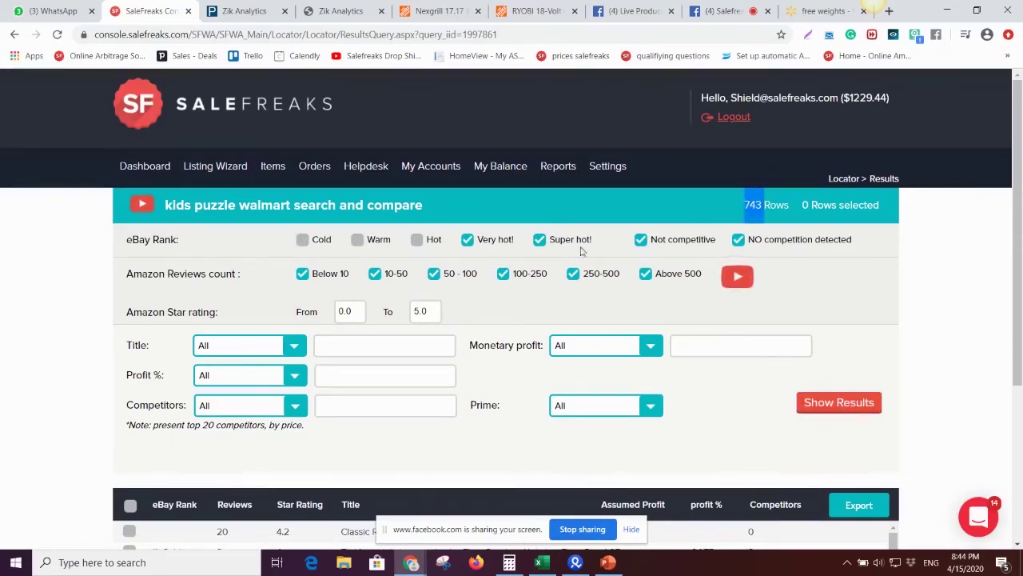
click(468, 240)
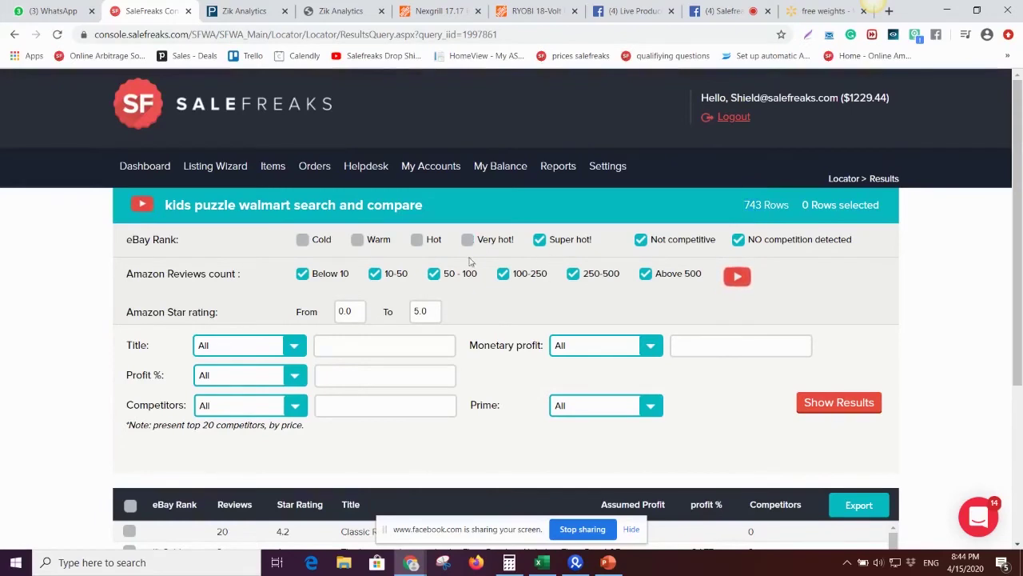
click(842, 393)
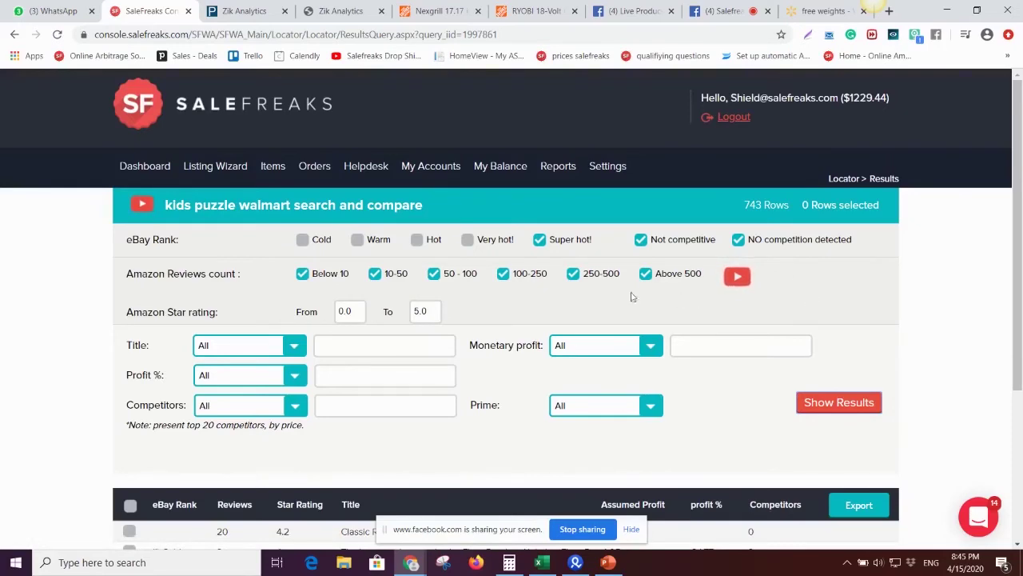
Review the filtered kids puzzle search and compare results, select all of them and export them.
scroll(632, 297, down, 3)
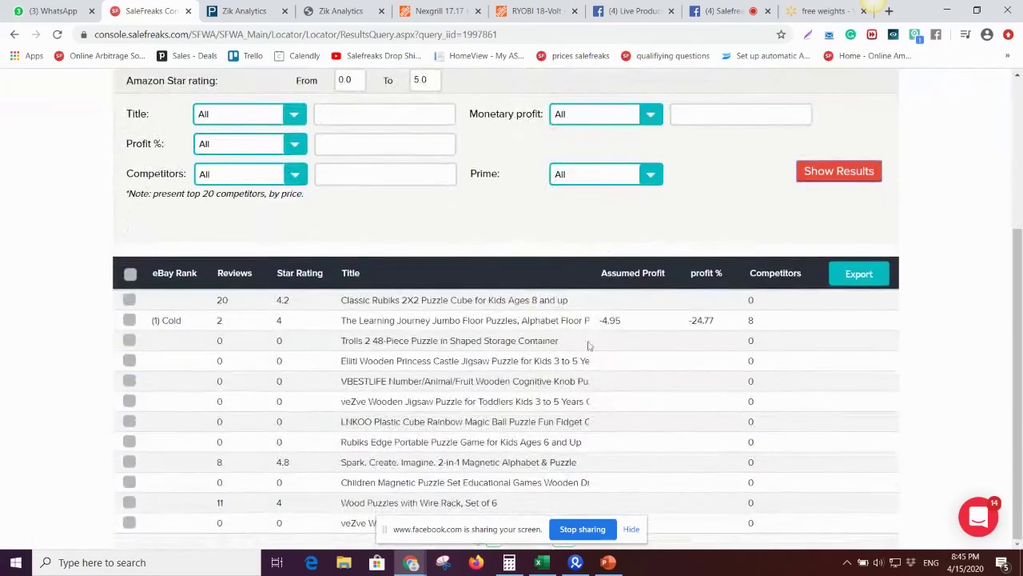
scroll(430, 394, up, 3)
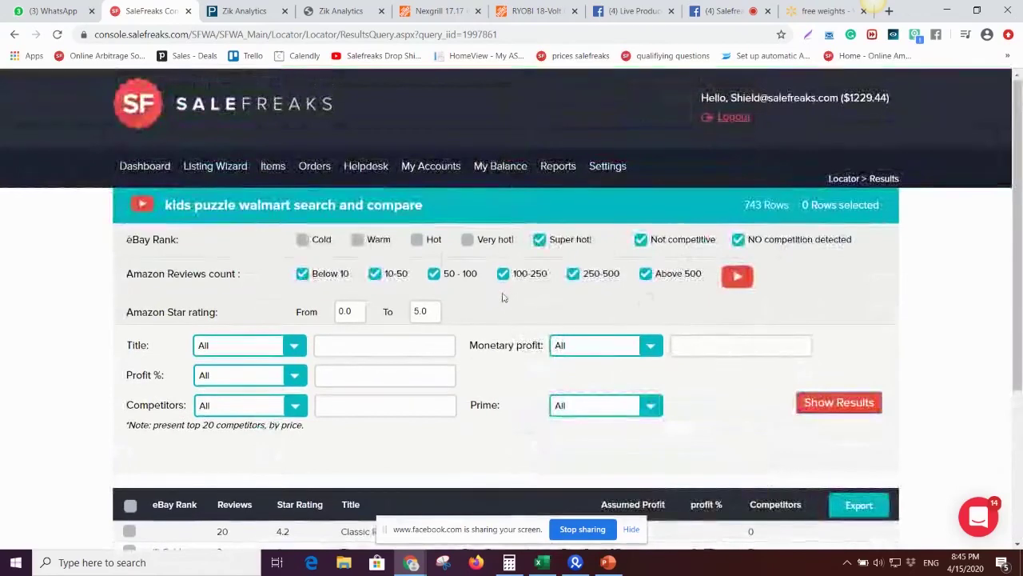
scroll(503, 297, down, 2)
scroll(447, 339, up, 2)
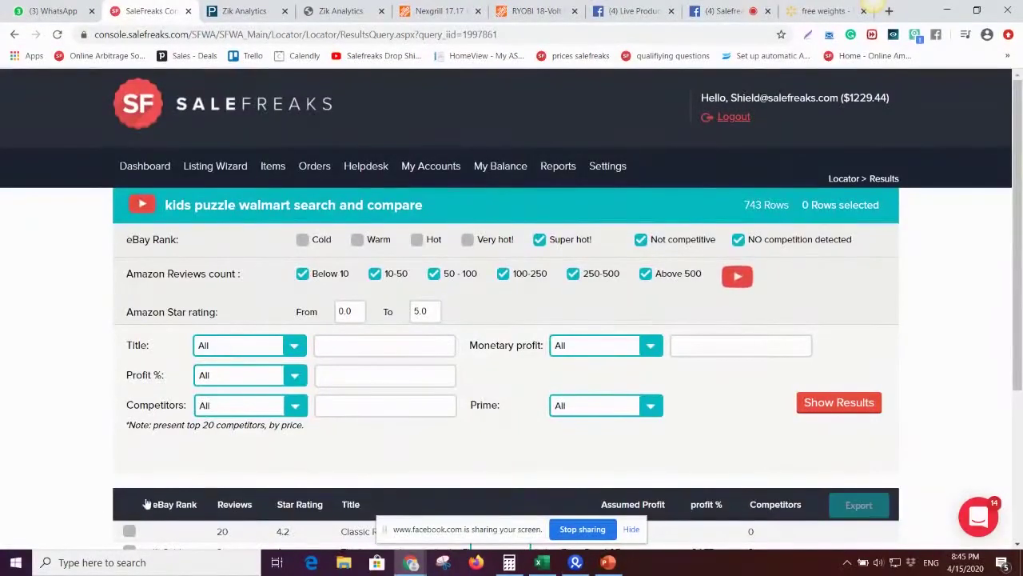
click(132, 504)
click(857, 507)
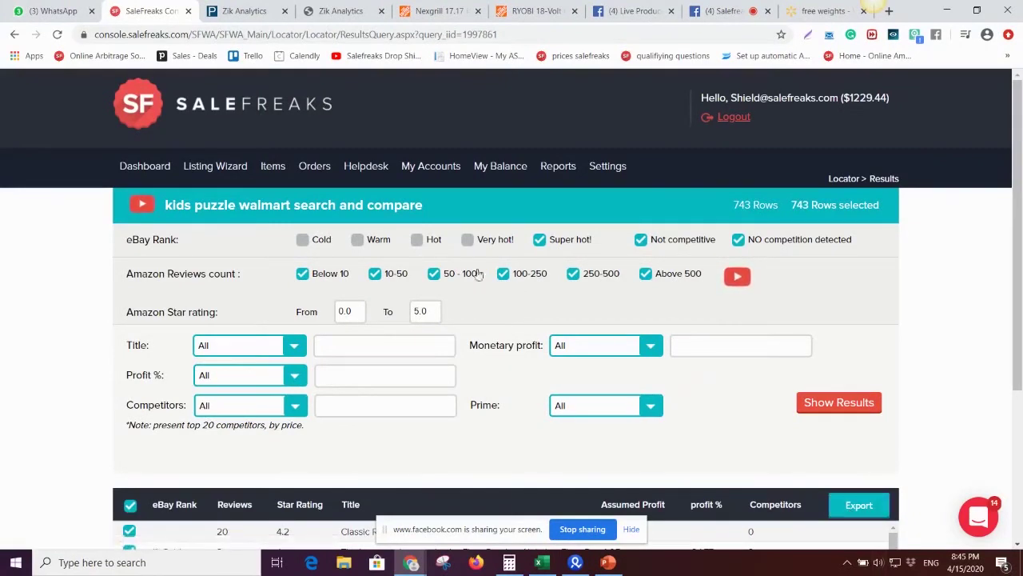
Open the ready "Auto_Import_aliexpress 3/4" file in the Listing Generator and review its account, template and generate options.
click(225, 247)
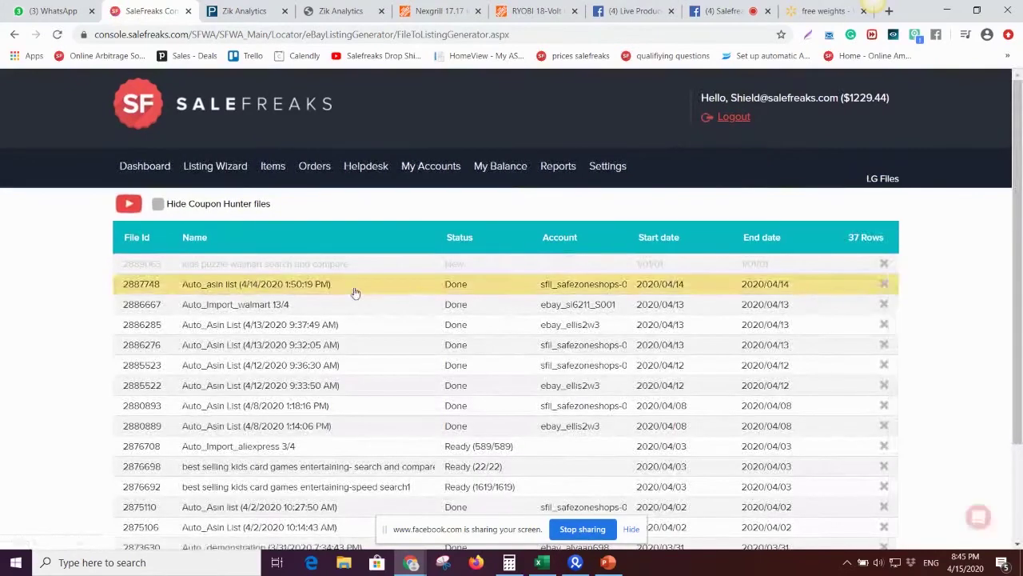
click(461, 452)
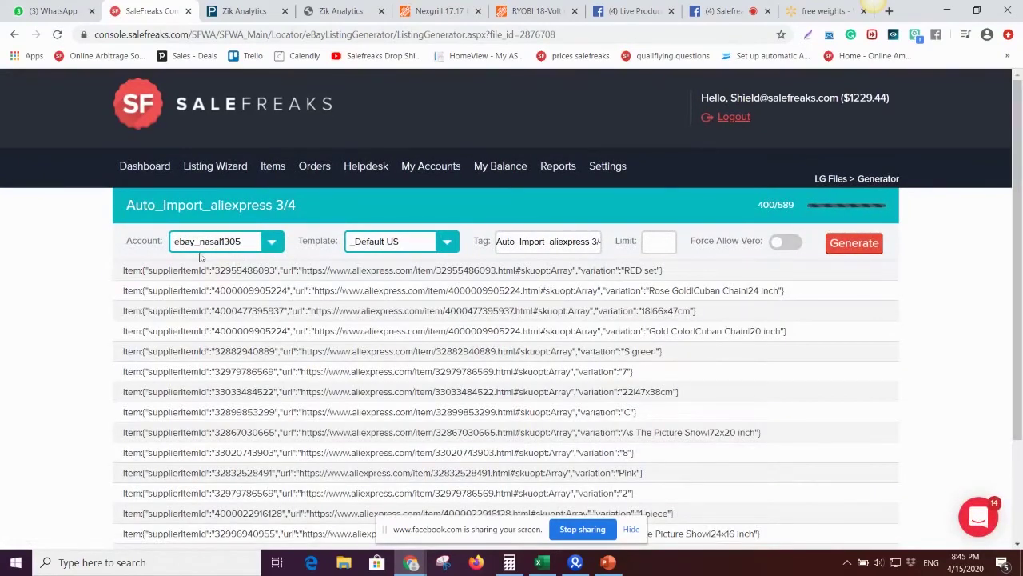
click(849, 244)
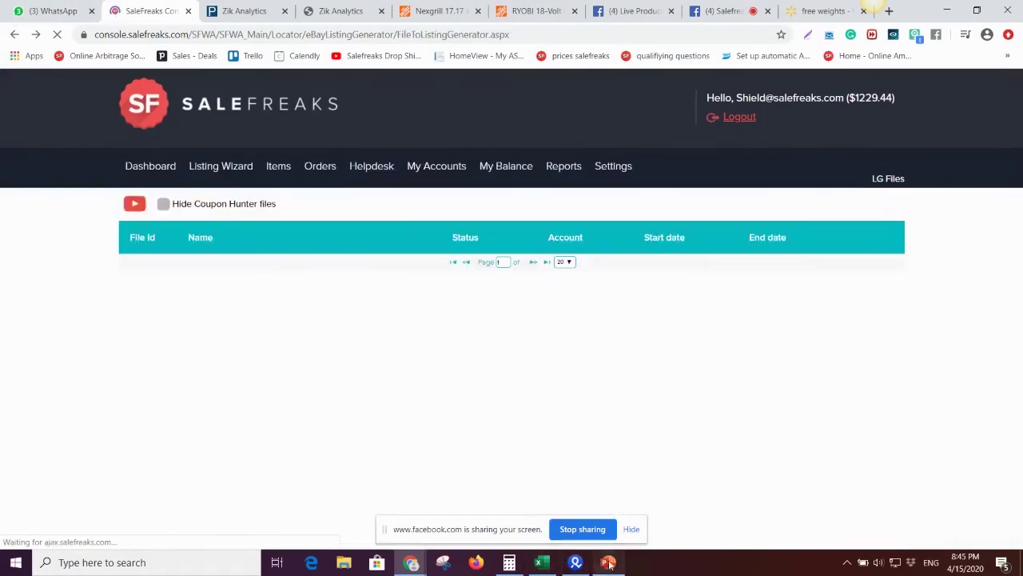
Switch to the PowerPoint presentation and advance its slide show to the Recap slide.
click(609, 562)
click(888, 541)
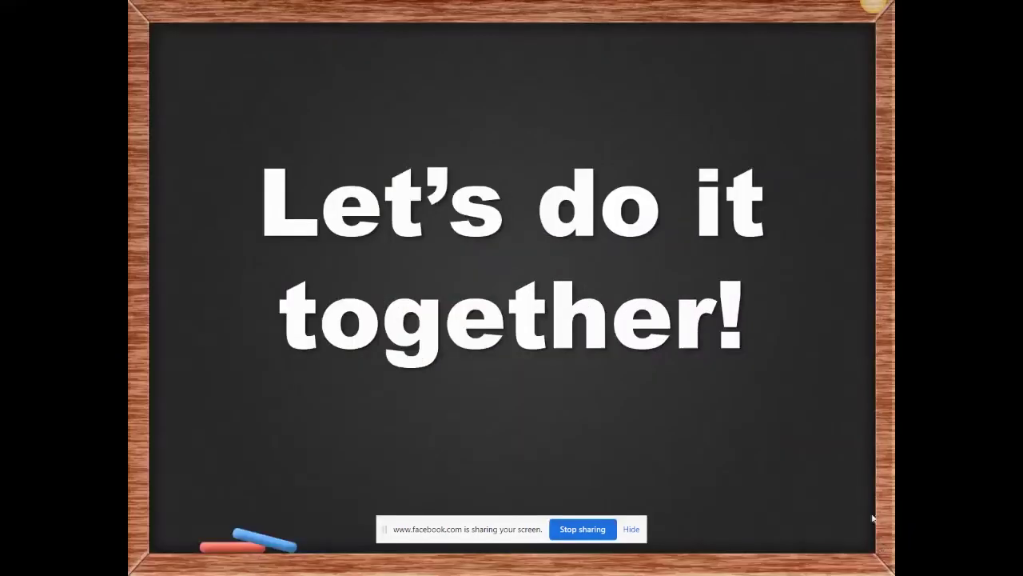
click(805, 428)
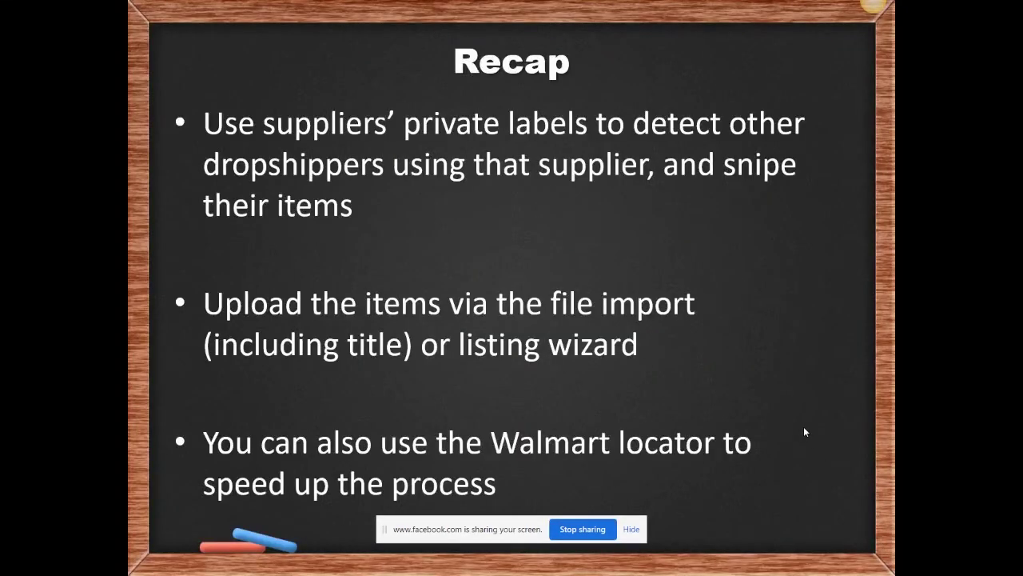